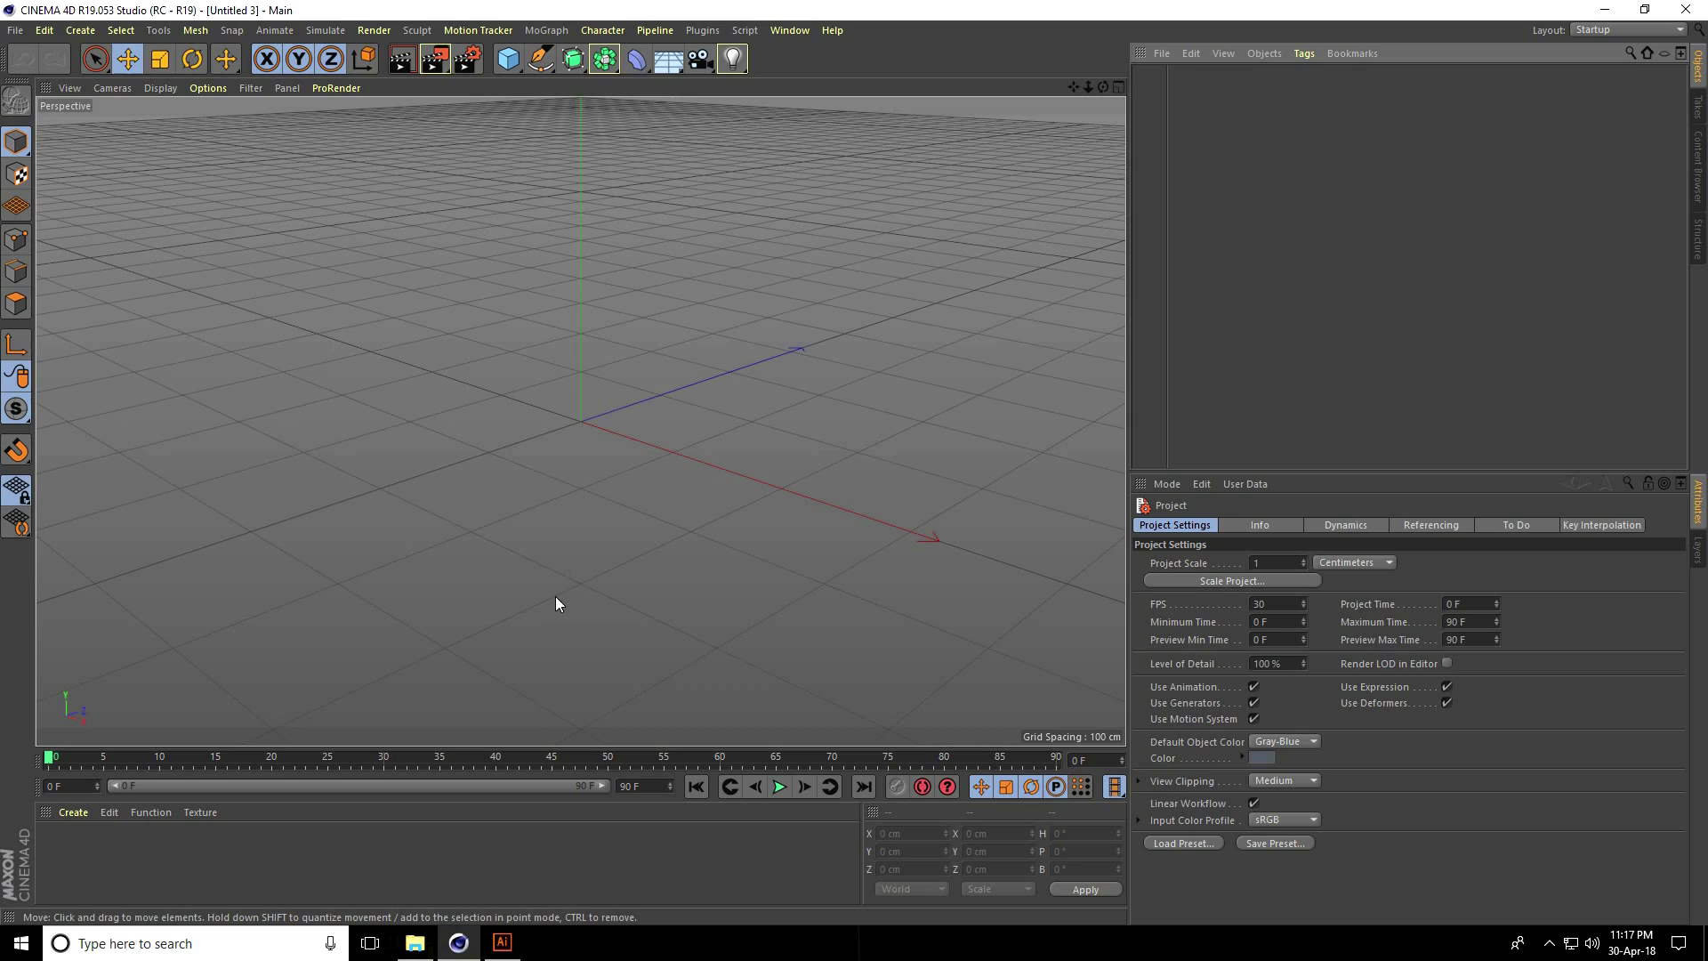
# Step: Import the logo Final Illustrator file into the empty scene with the default import settings
pyautogui.click(501, 942)
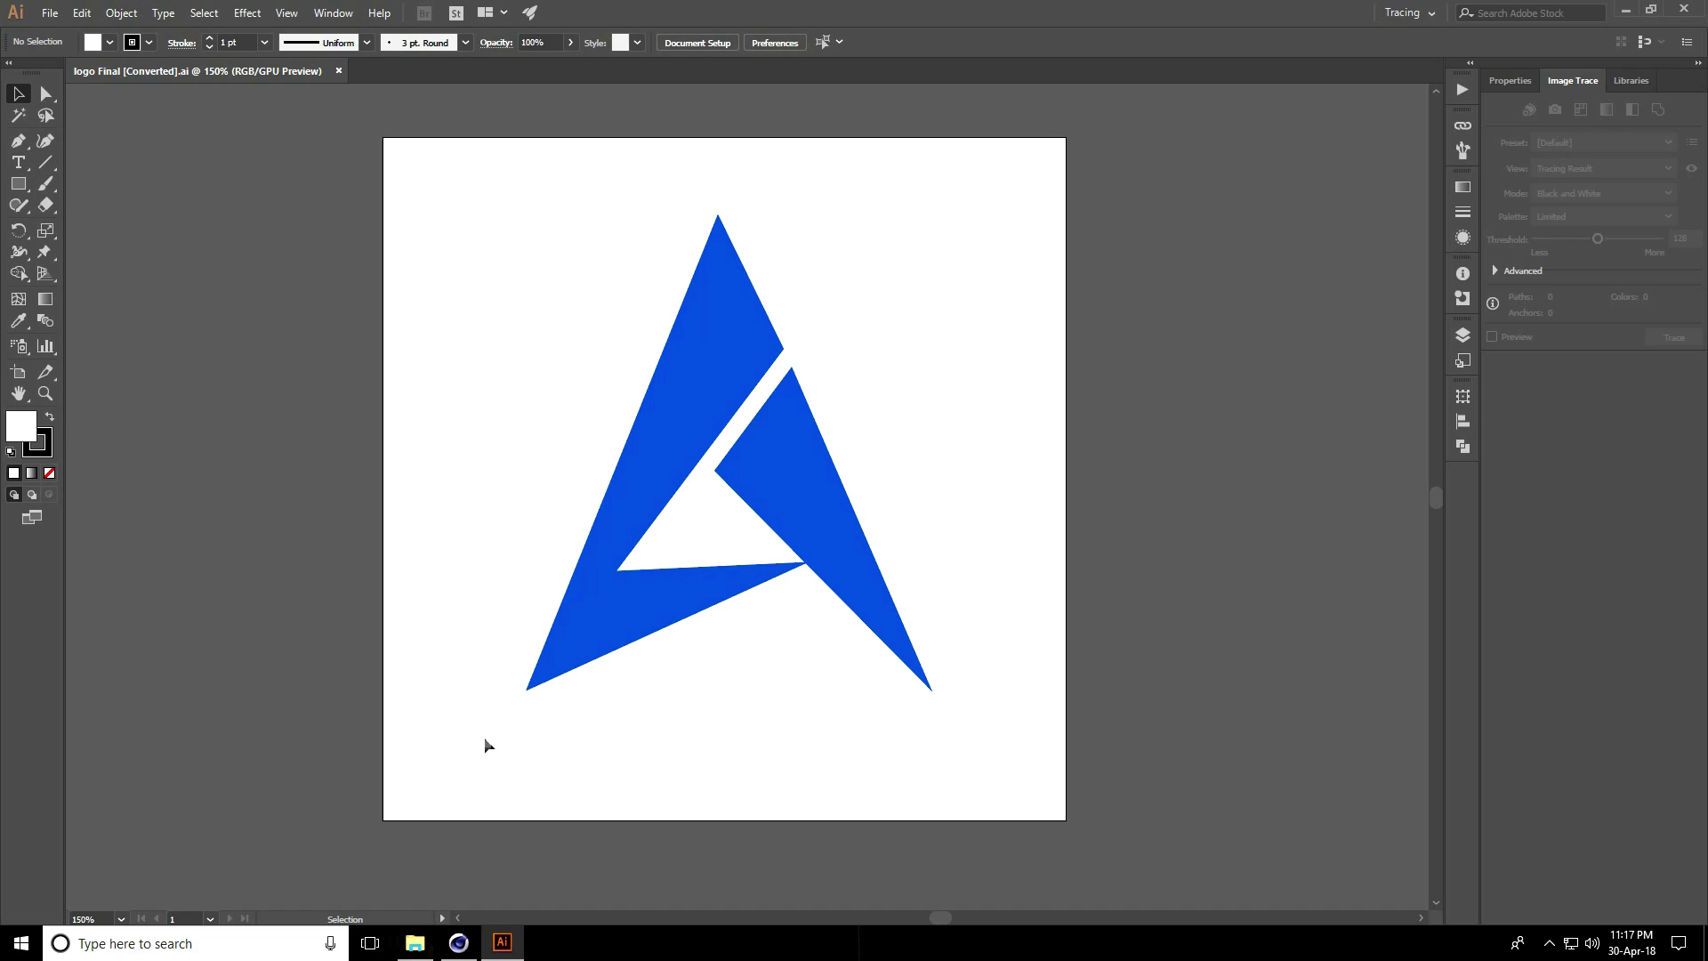
pyautogui.click(458, 942)
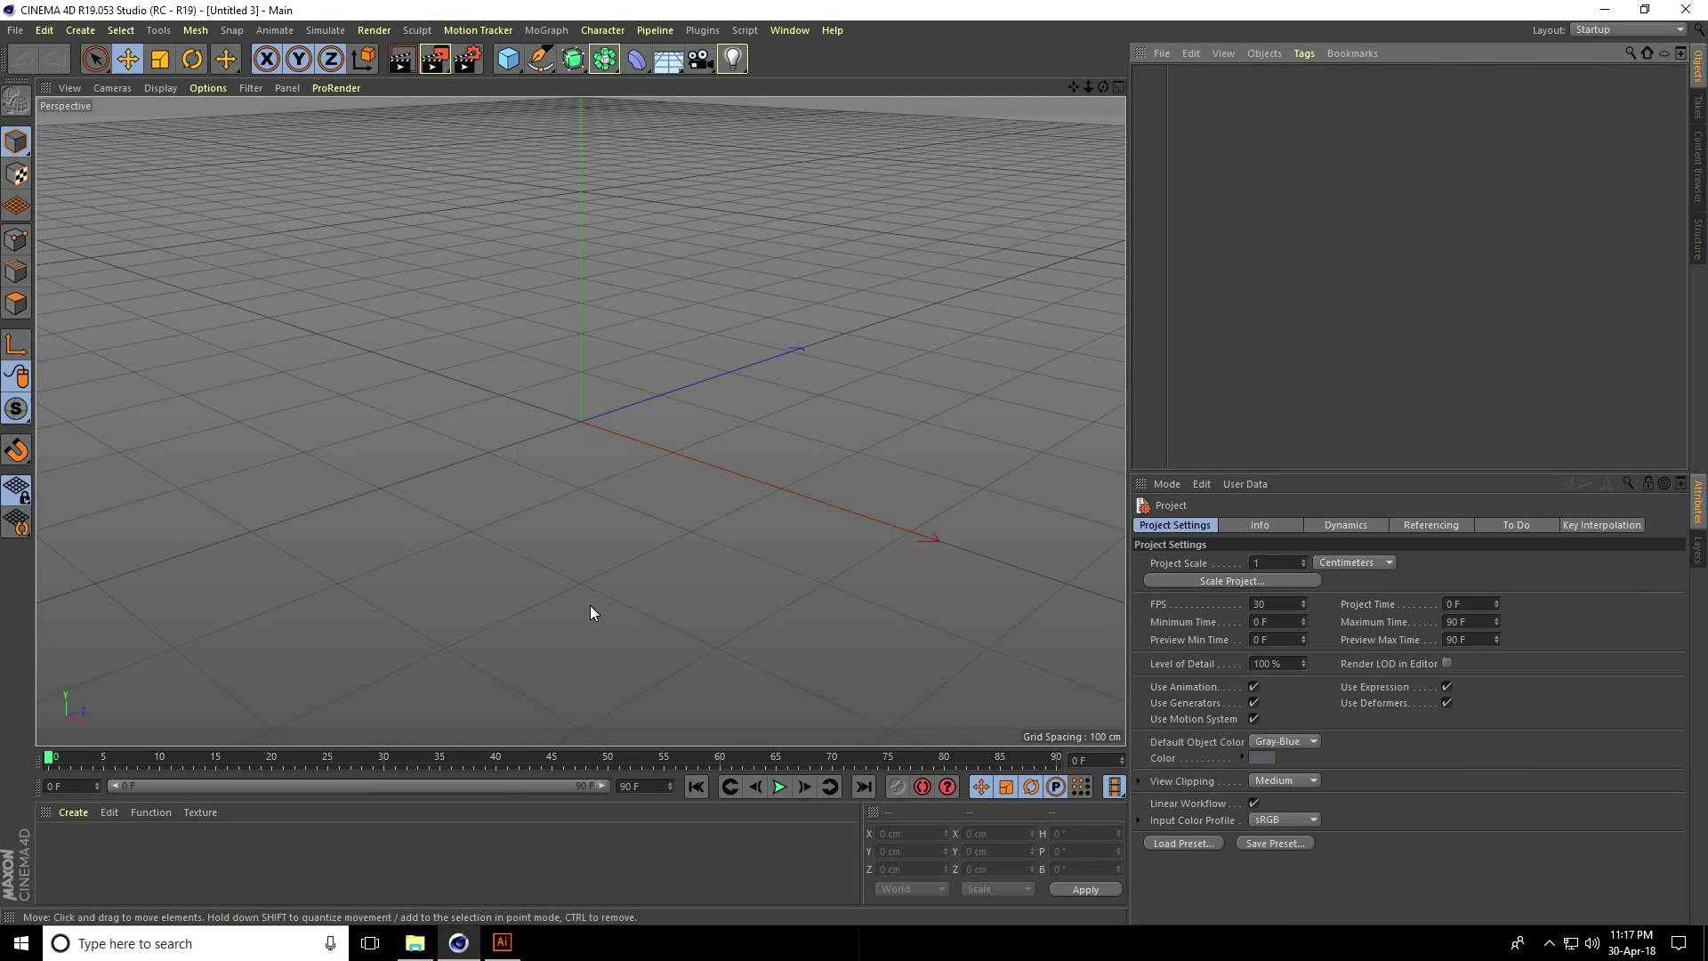
pyautogui.click(17, 30)
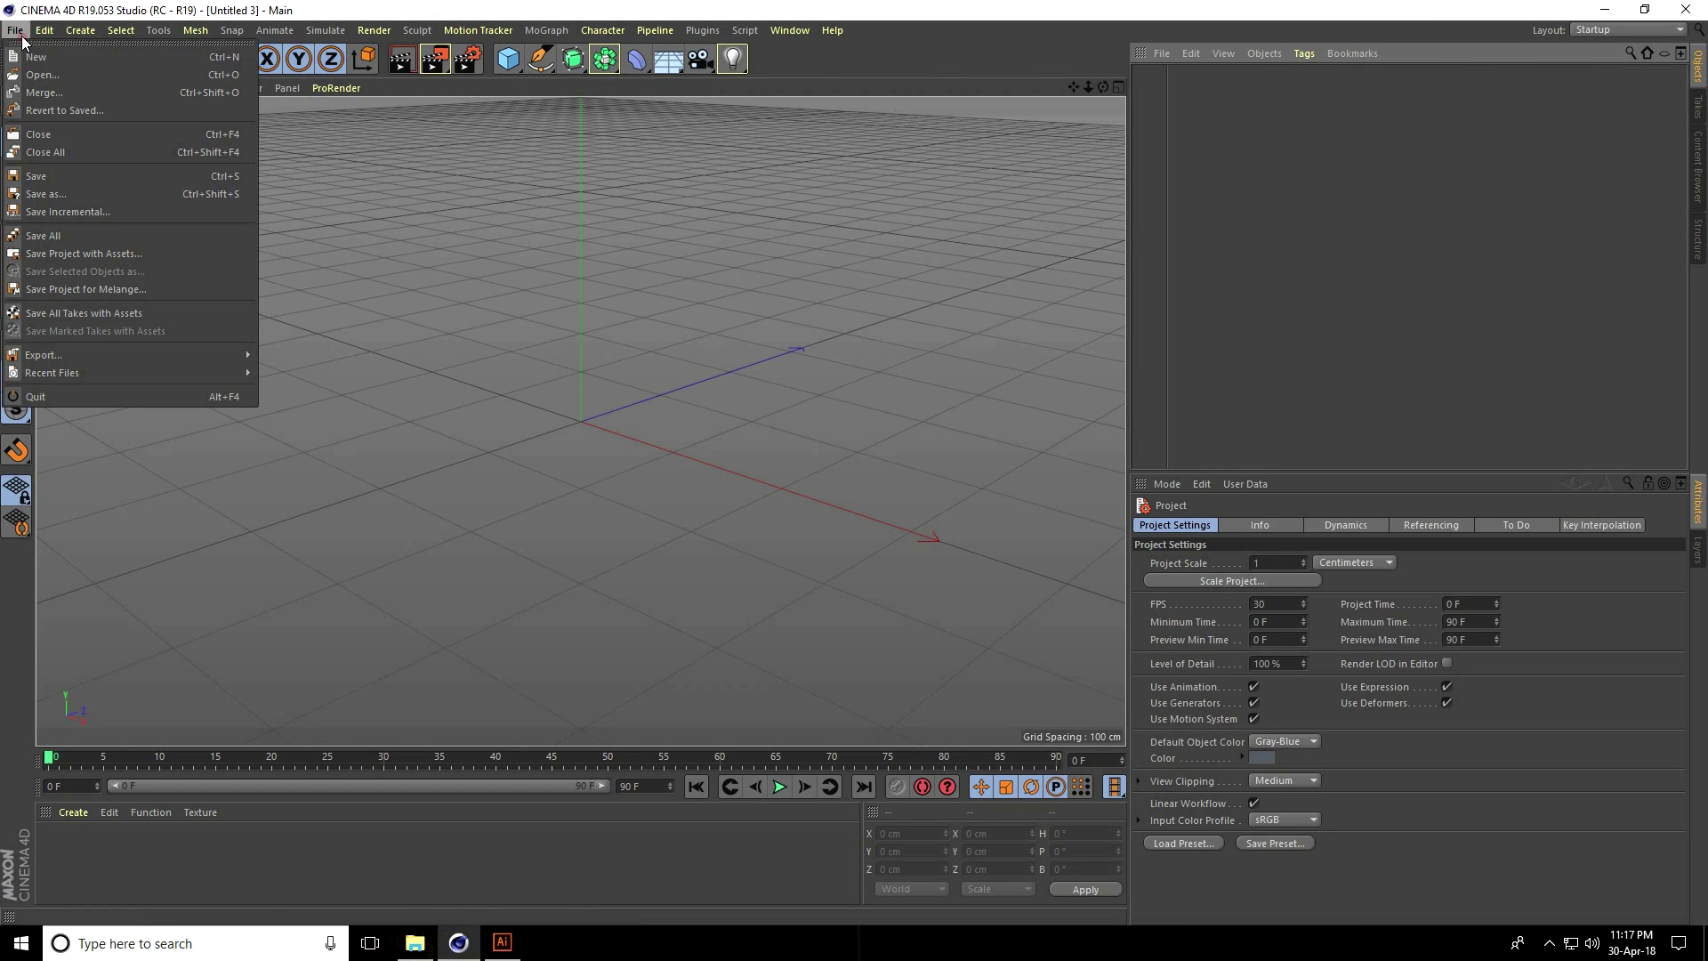
pyautogui.click(47, 92)
pyautogui.click(194, 151)
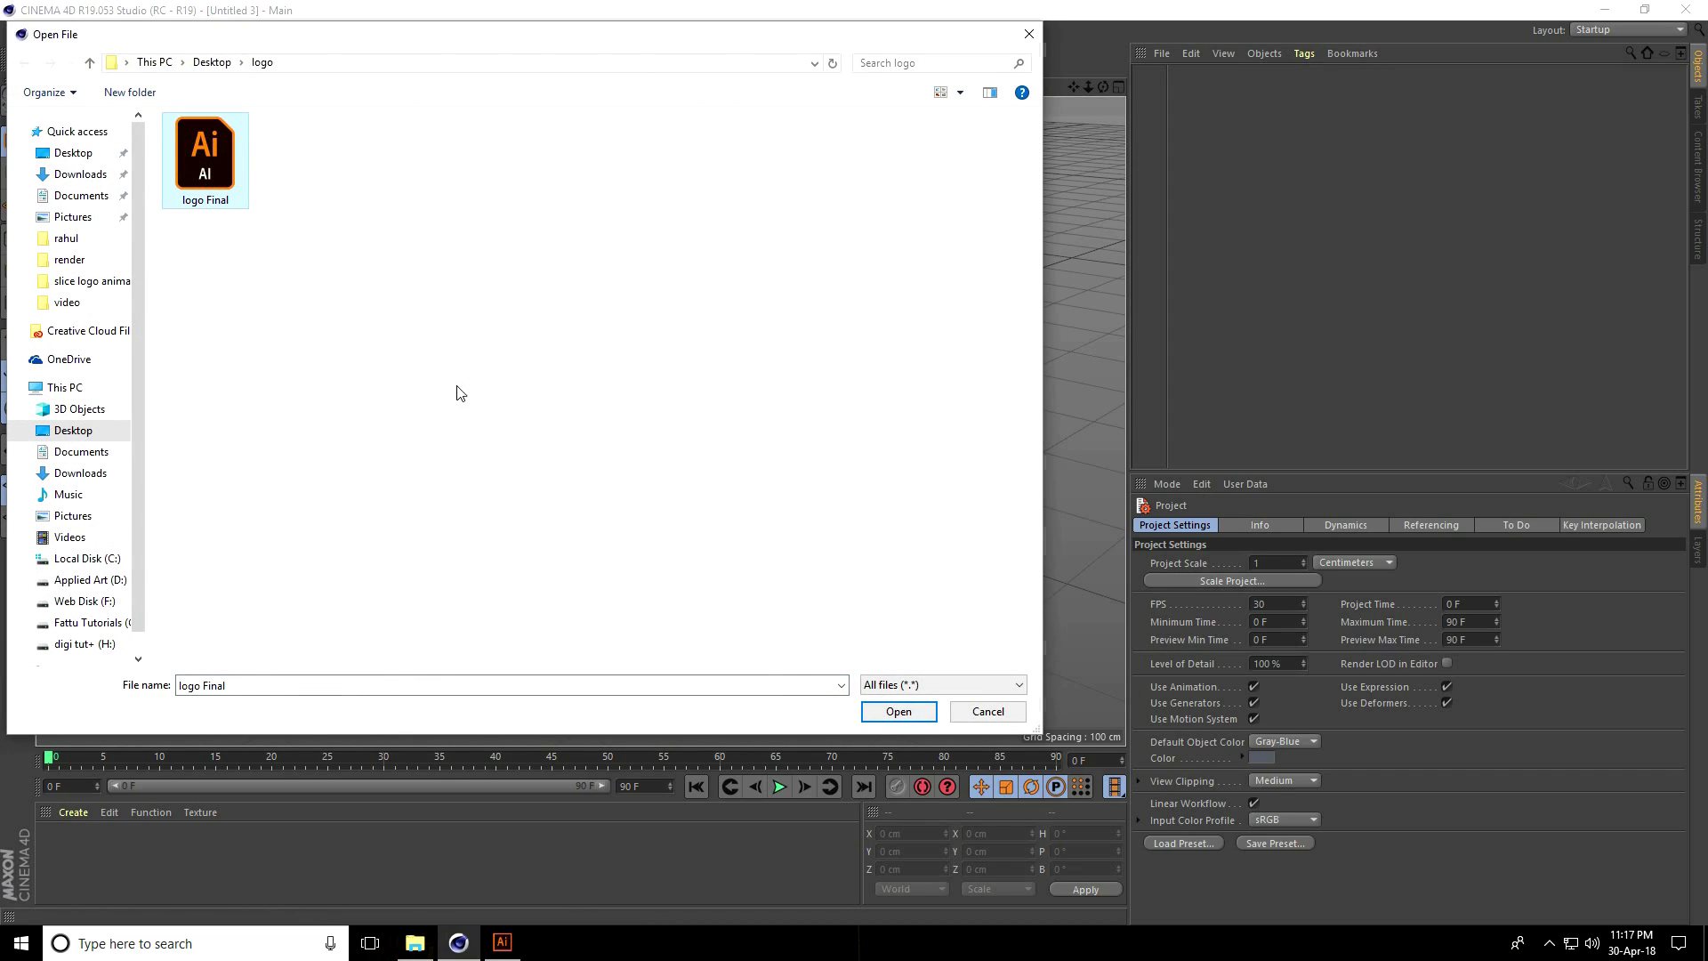
pyautogui.click(899, 711)
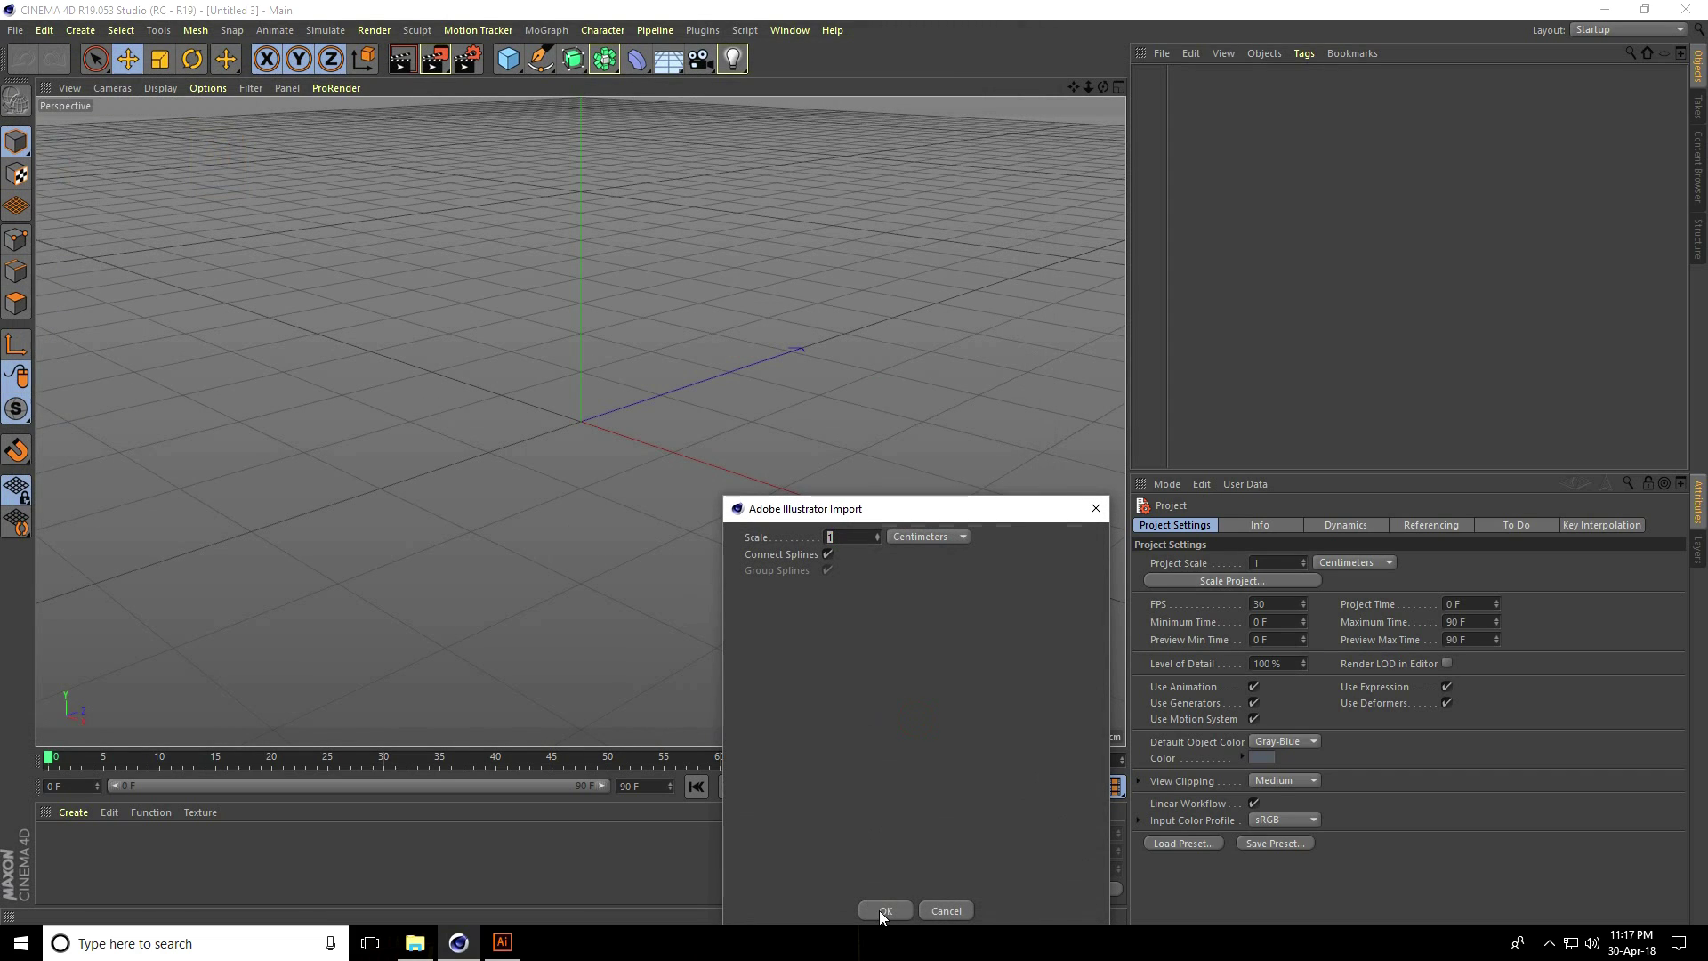
pyautogui.click(880, 910)
# Step: Centre the imported logo spline by setting Position X and Y to 0
pyautogui.moveTo(601, 423)
pyautogui.keyDown('alt'); pyautogui.mouseDown()
pyautogui.moveTo(556, 362)
pyautogui.moveTo(526, 378)
pyautogui.moveTo(553, 377)
pyautogui.moveTo(690, 520)
pyautogui.mouseUp(); pyautogui.keyUp('alt')
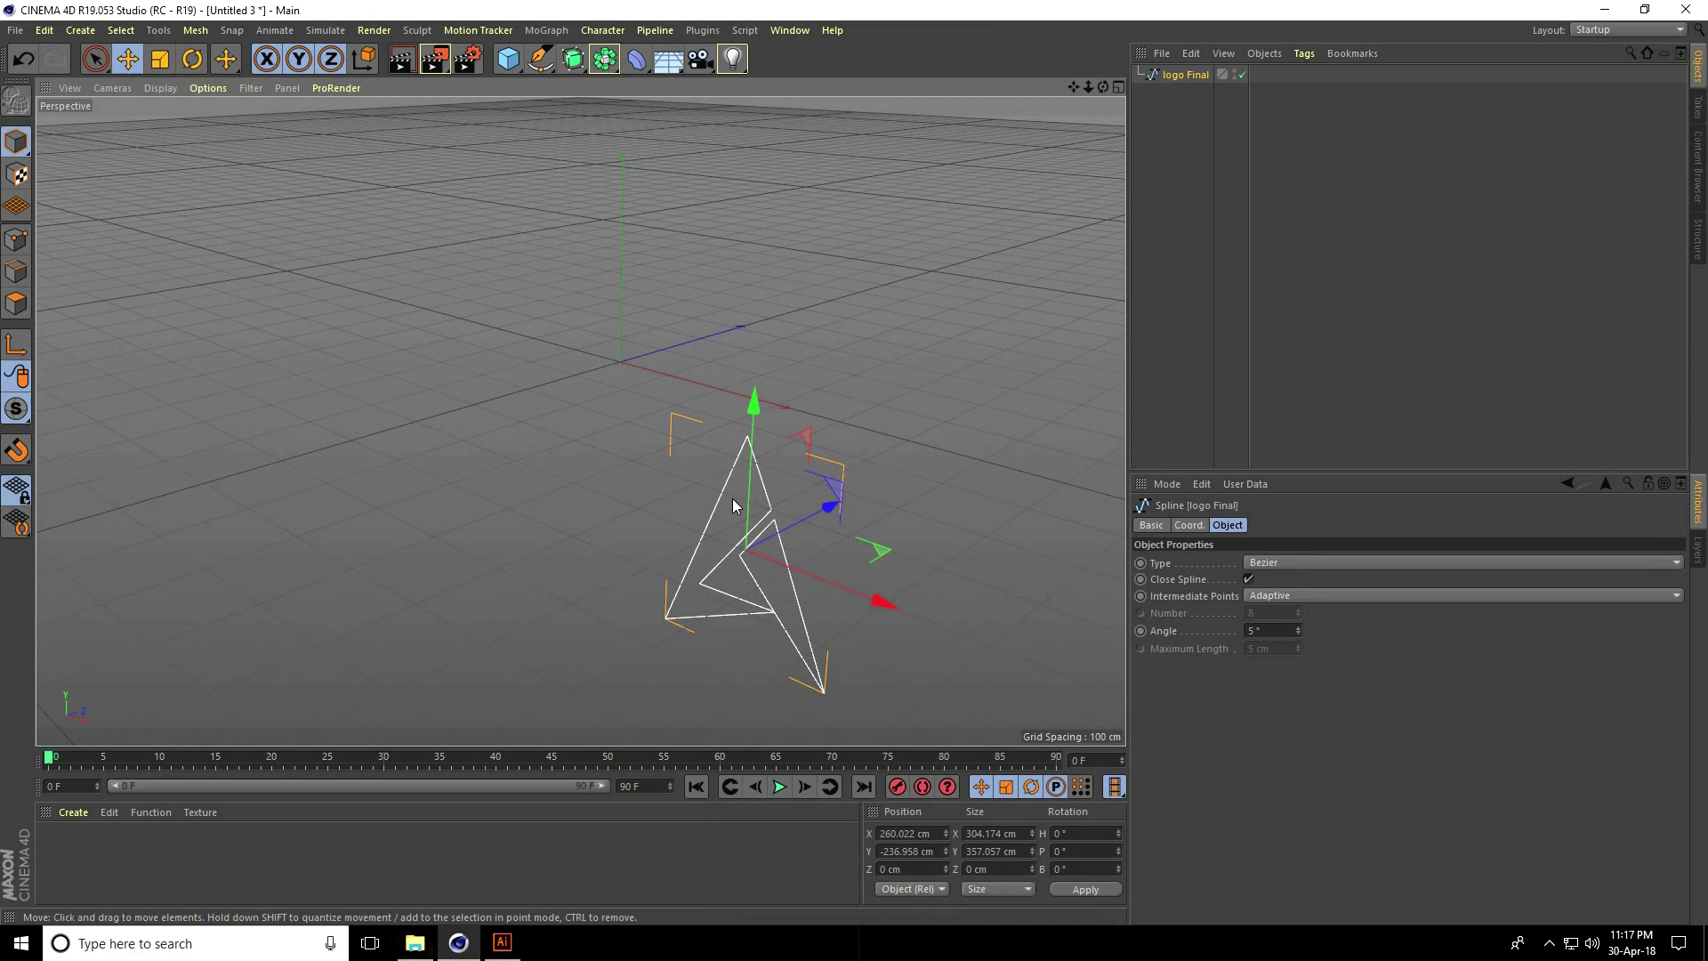
pyautogui.doubleClick(902, 834)
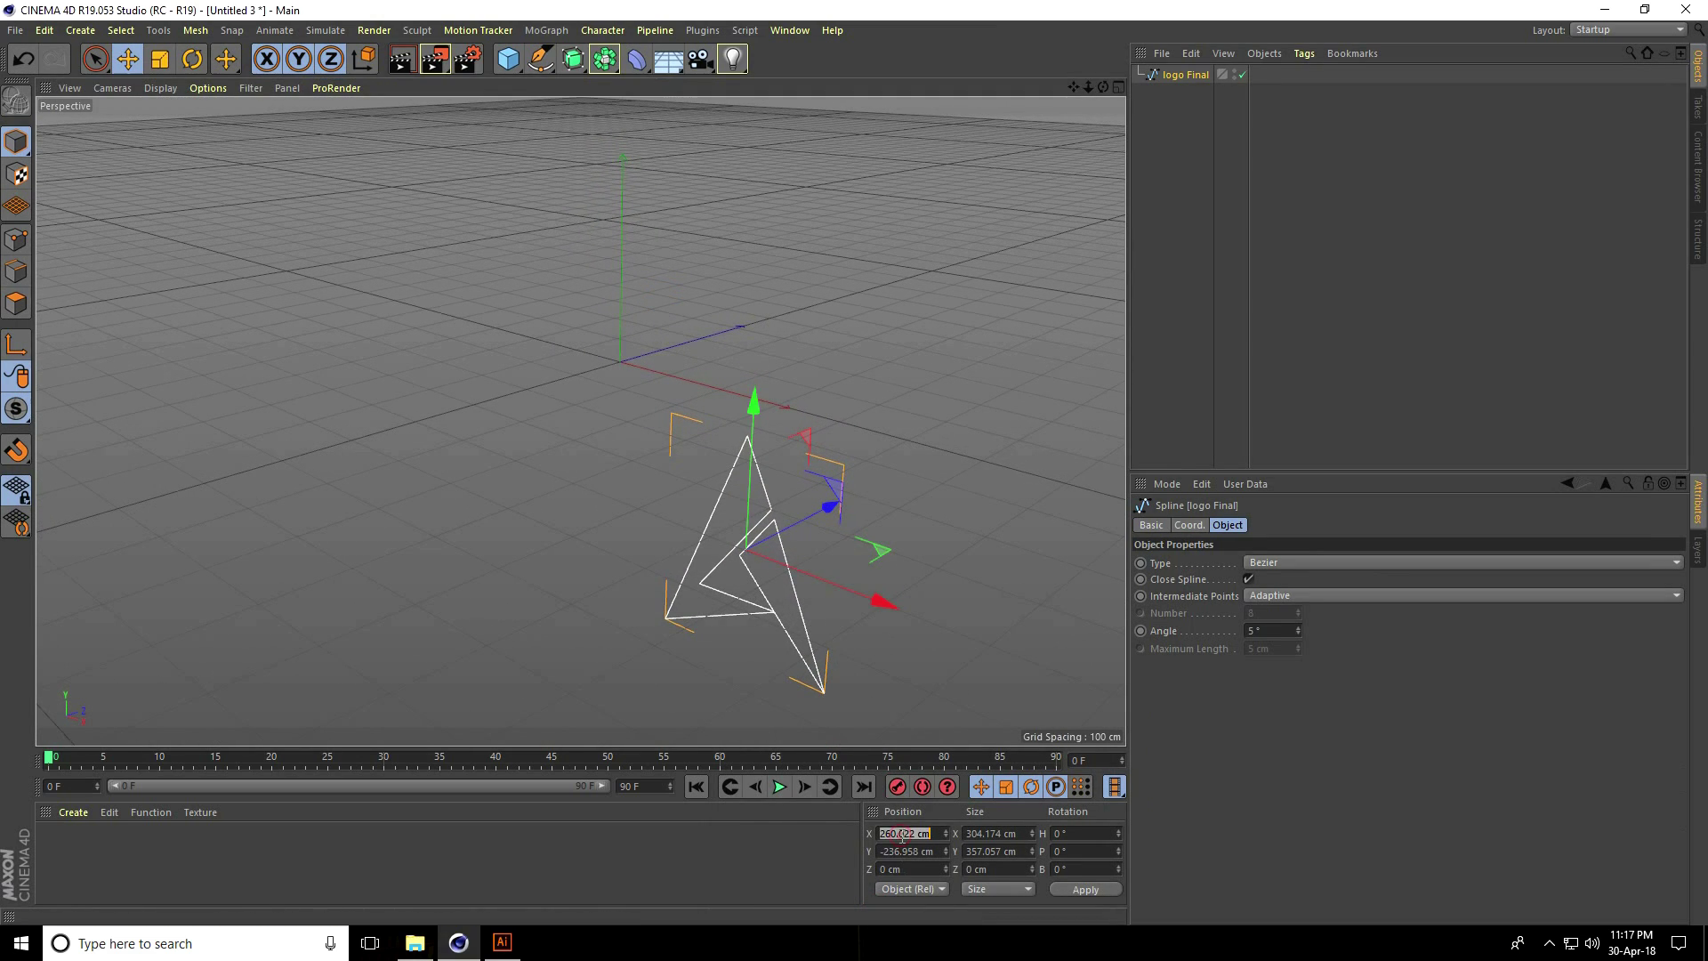
pyautogui.write('0')
pyautogui.press('Tab')
pyautogui.write('0')
pyautogui.press('Return')
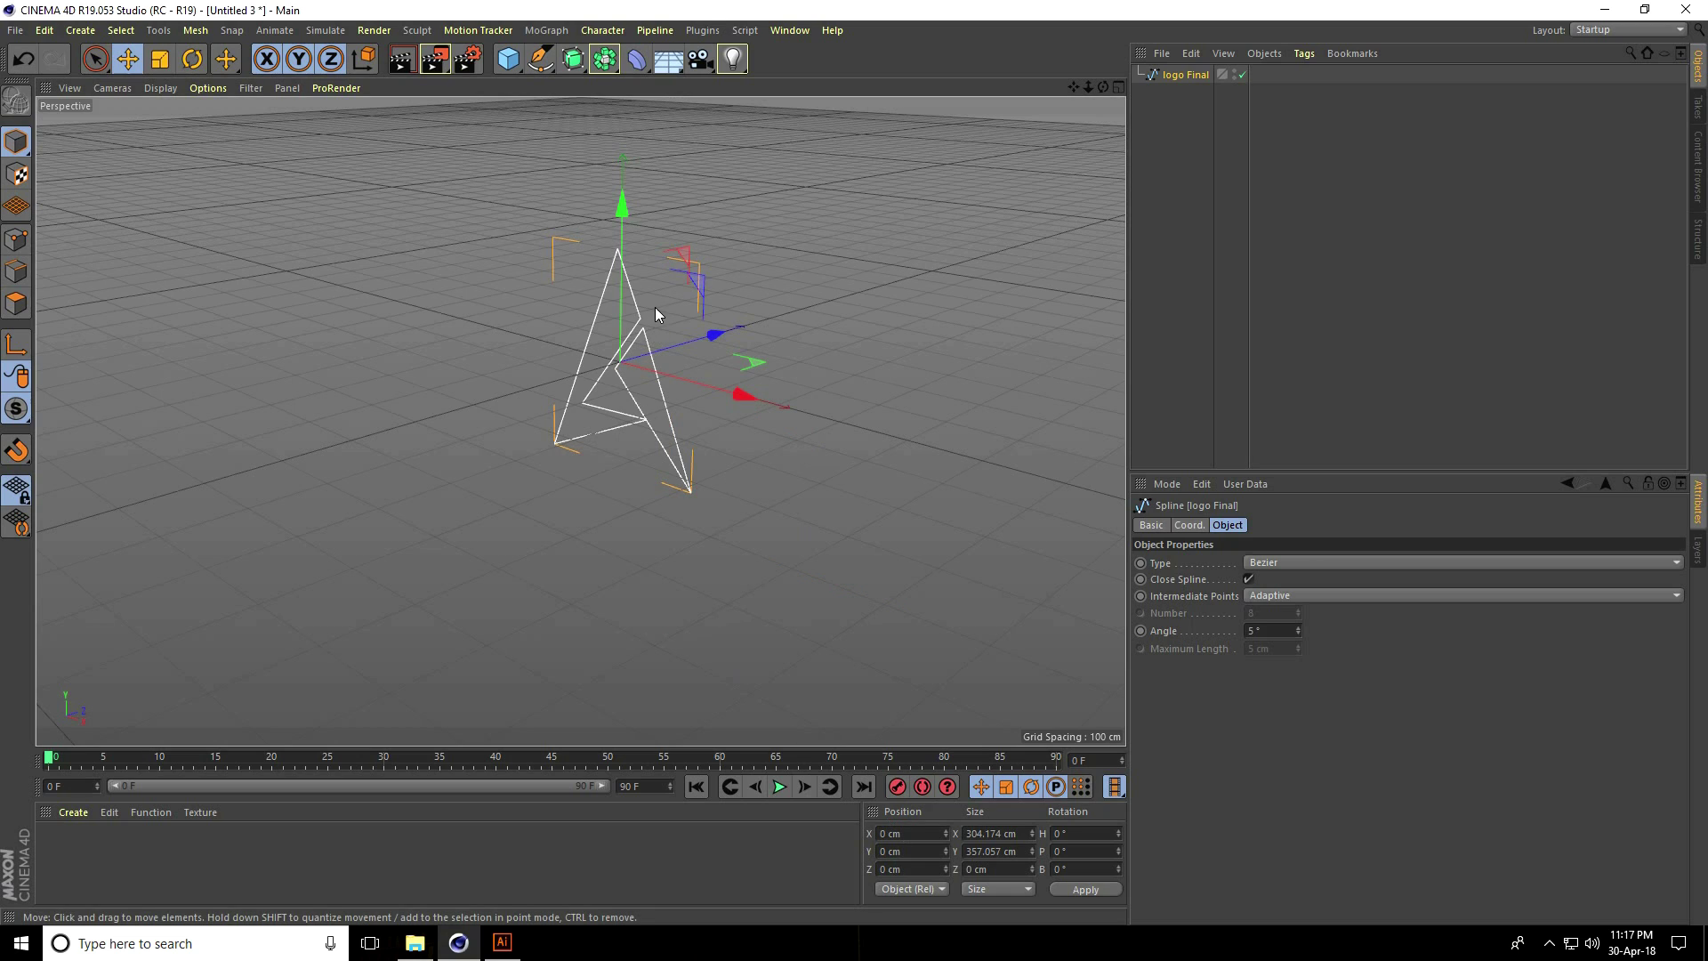
pyautogui.scroll(2, 655, 308)
pyautogui.scroll(3, 702, 275)
pyautogui.scroll(2, 803, 223)
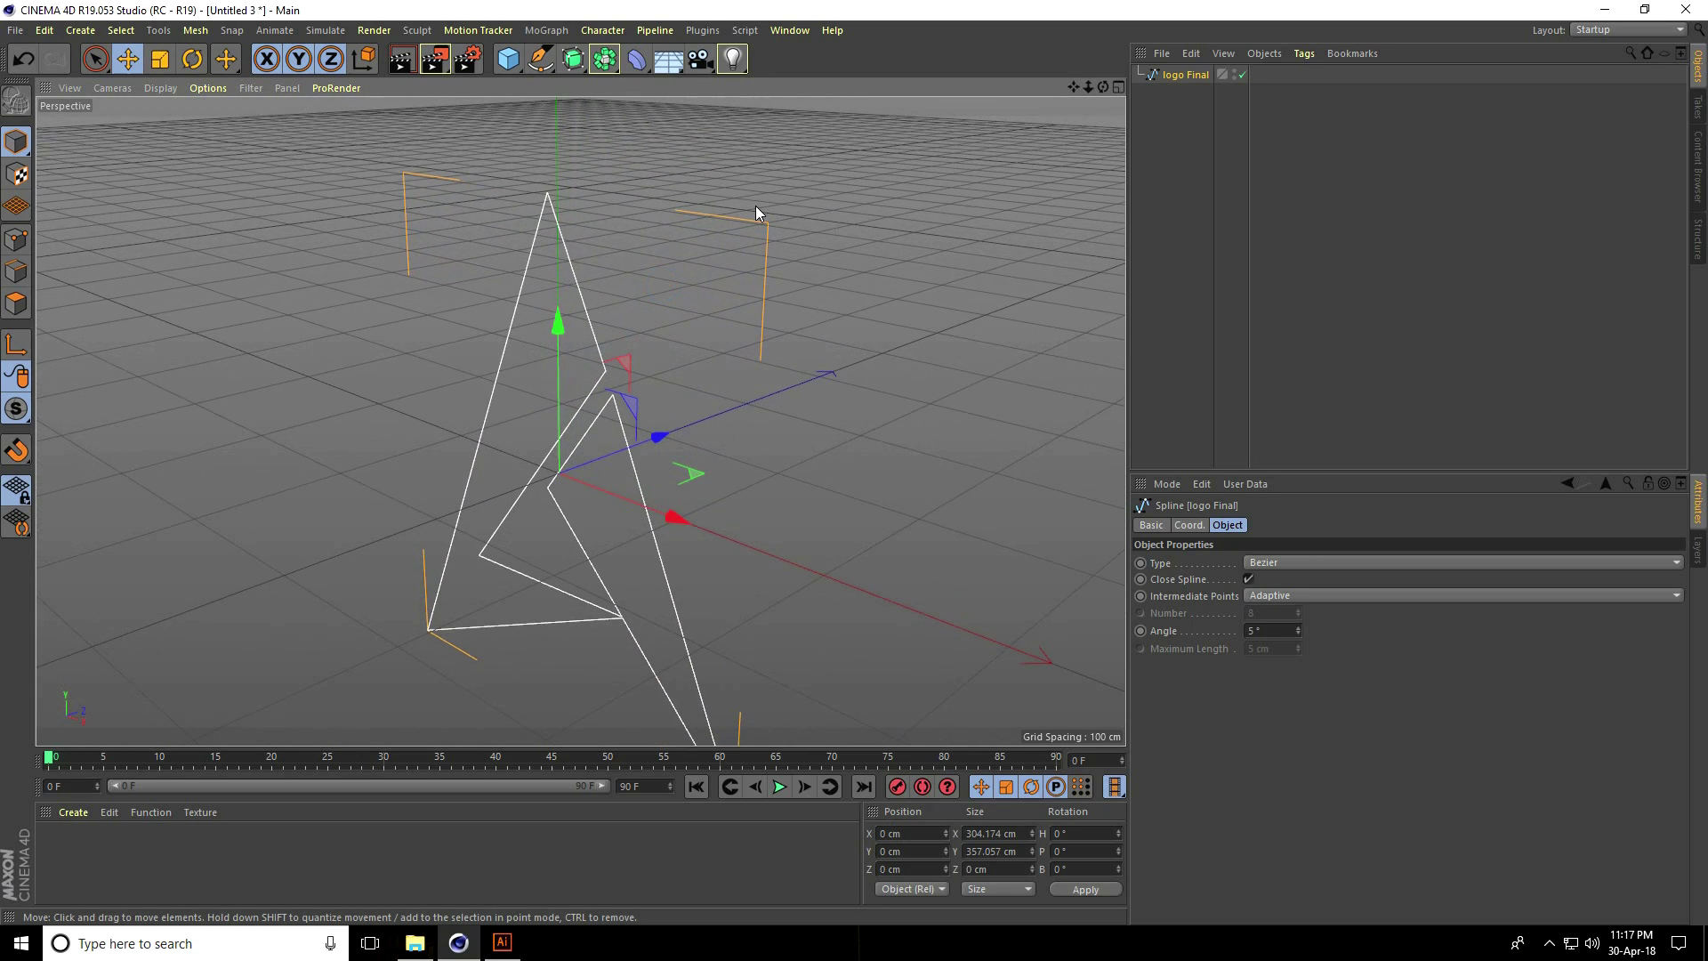
# Step: Put the logo spline inside a new Extrude object with Movement Z at 0 cm
pyautogui.click(575, 61)
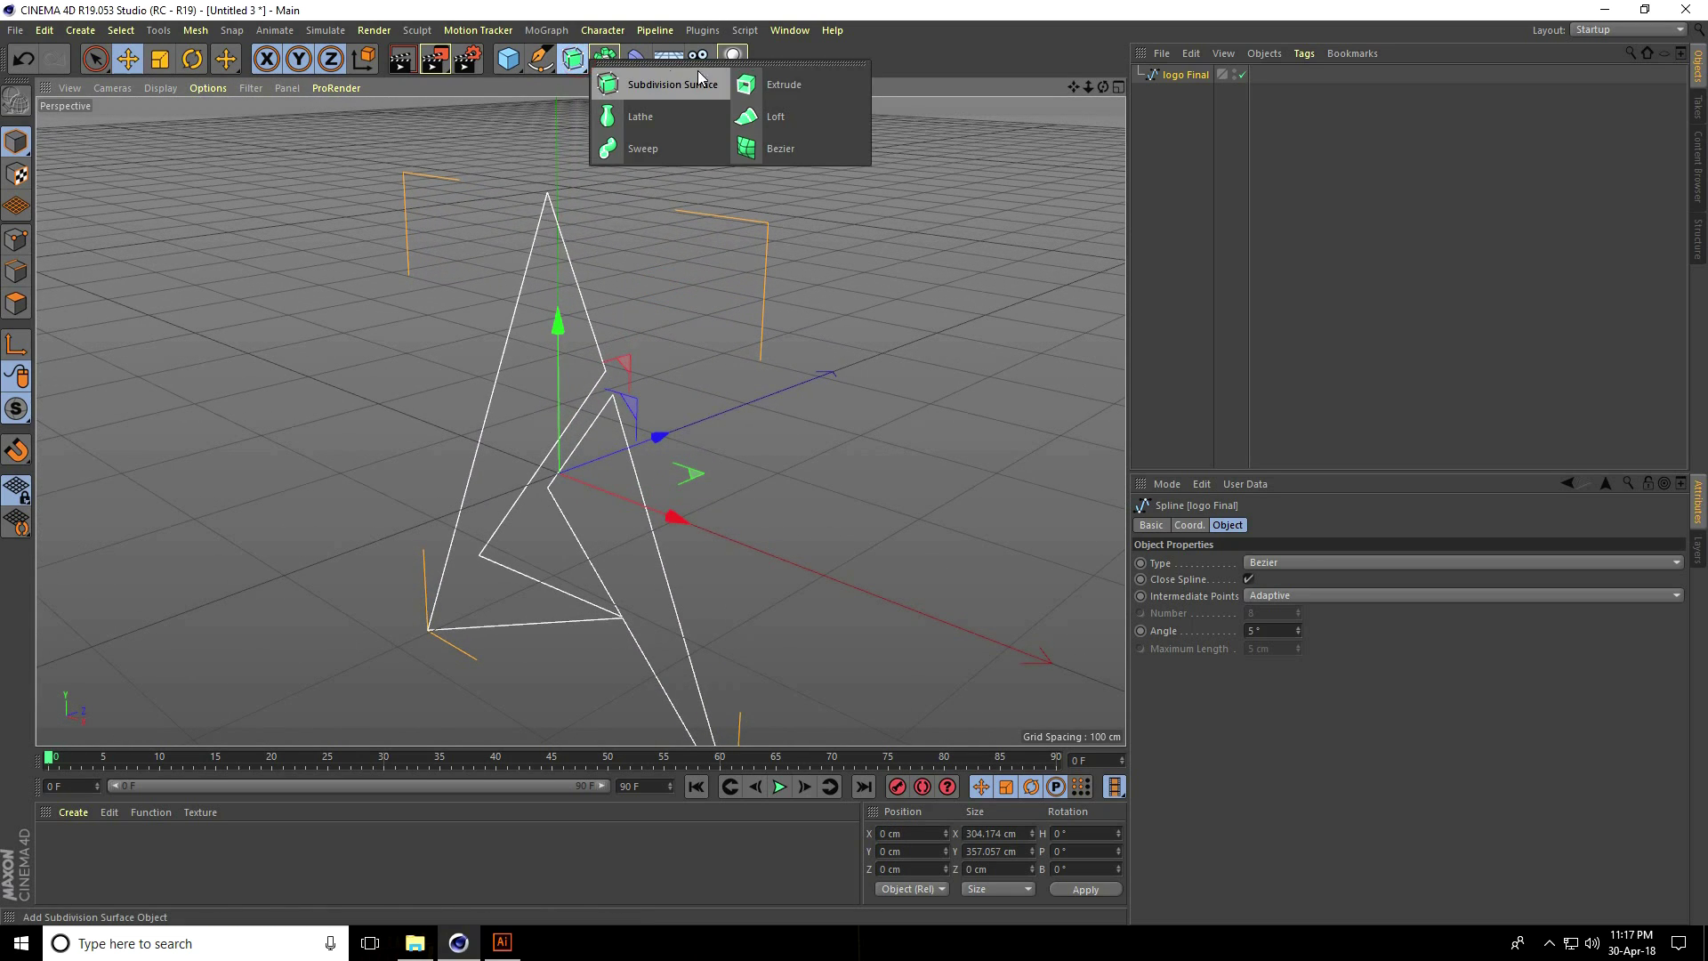
pyautogui.click(777, 81)
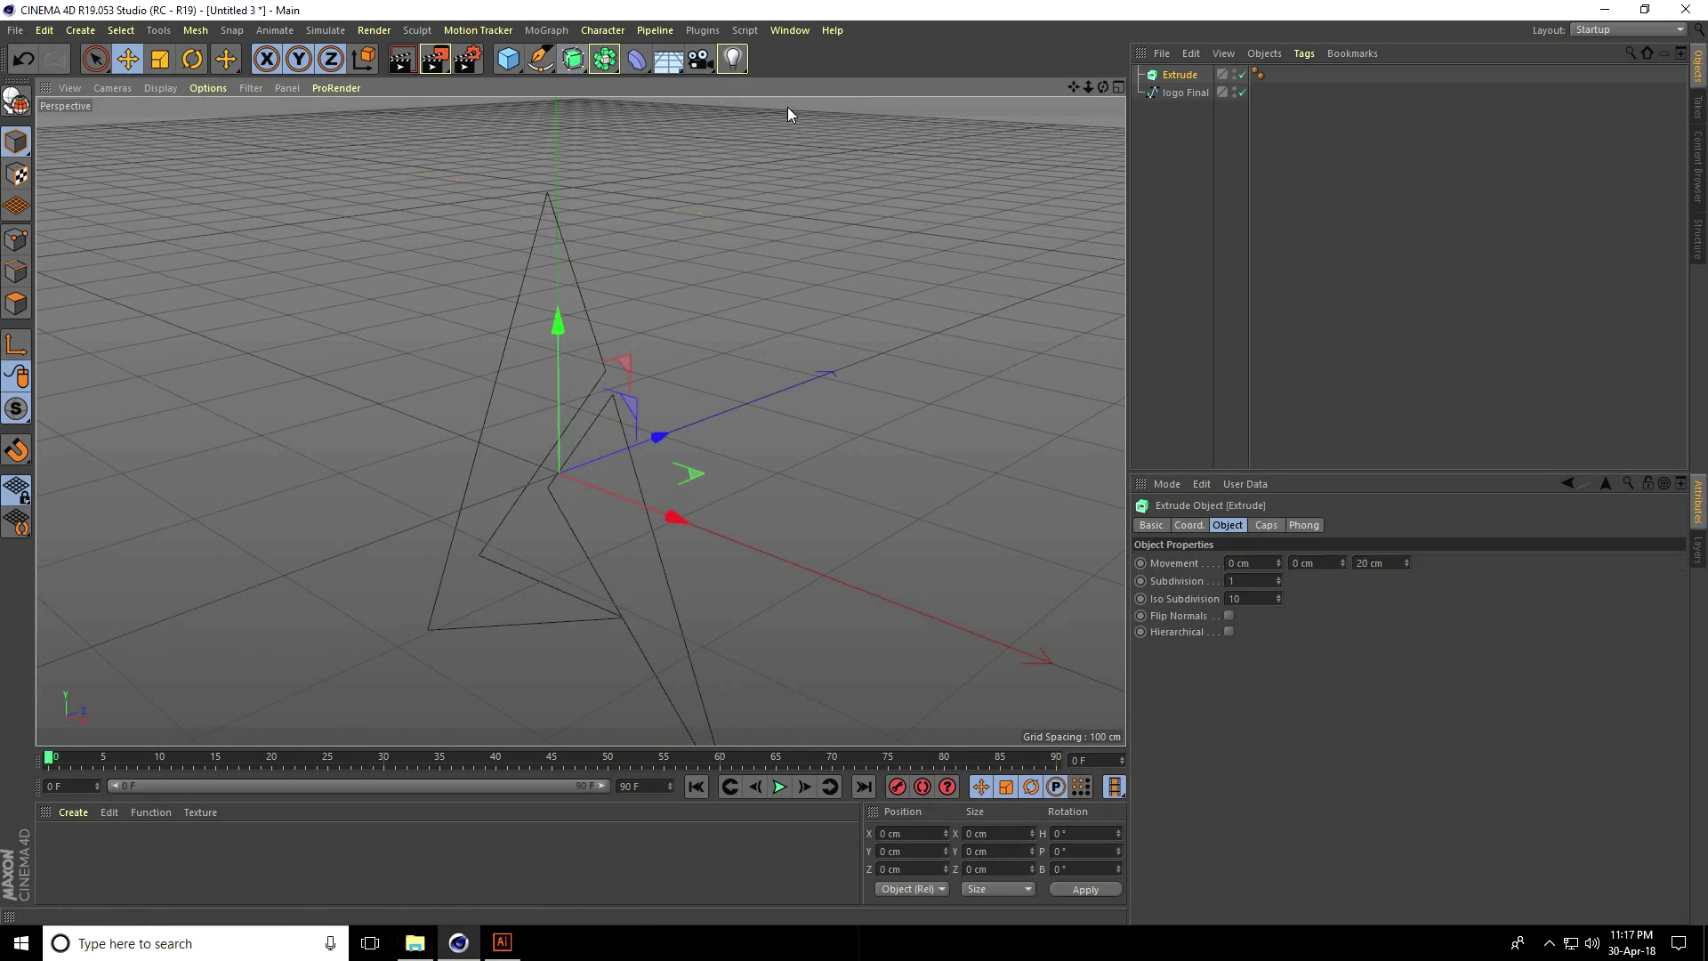
pyautogui.click(1175, 94)
pyautogui.moveTo(1177, 95)
pyautogui.mouseDown()
pyautogui.moveTo(1171, 76)
pyautogui.moveTo(1165, 142)
pyautogui.mouseUp()
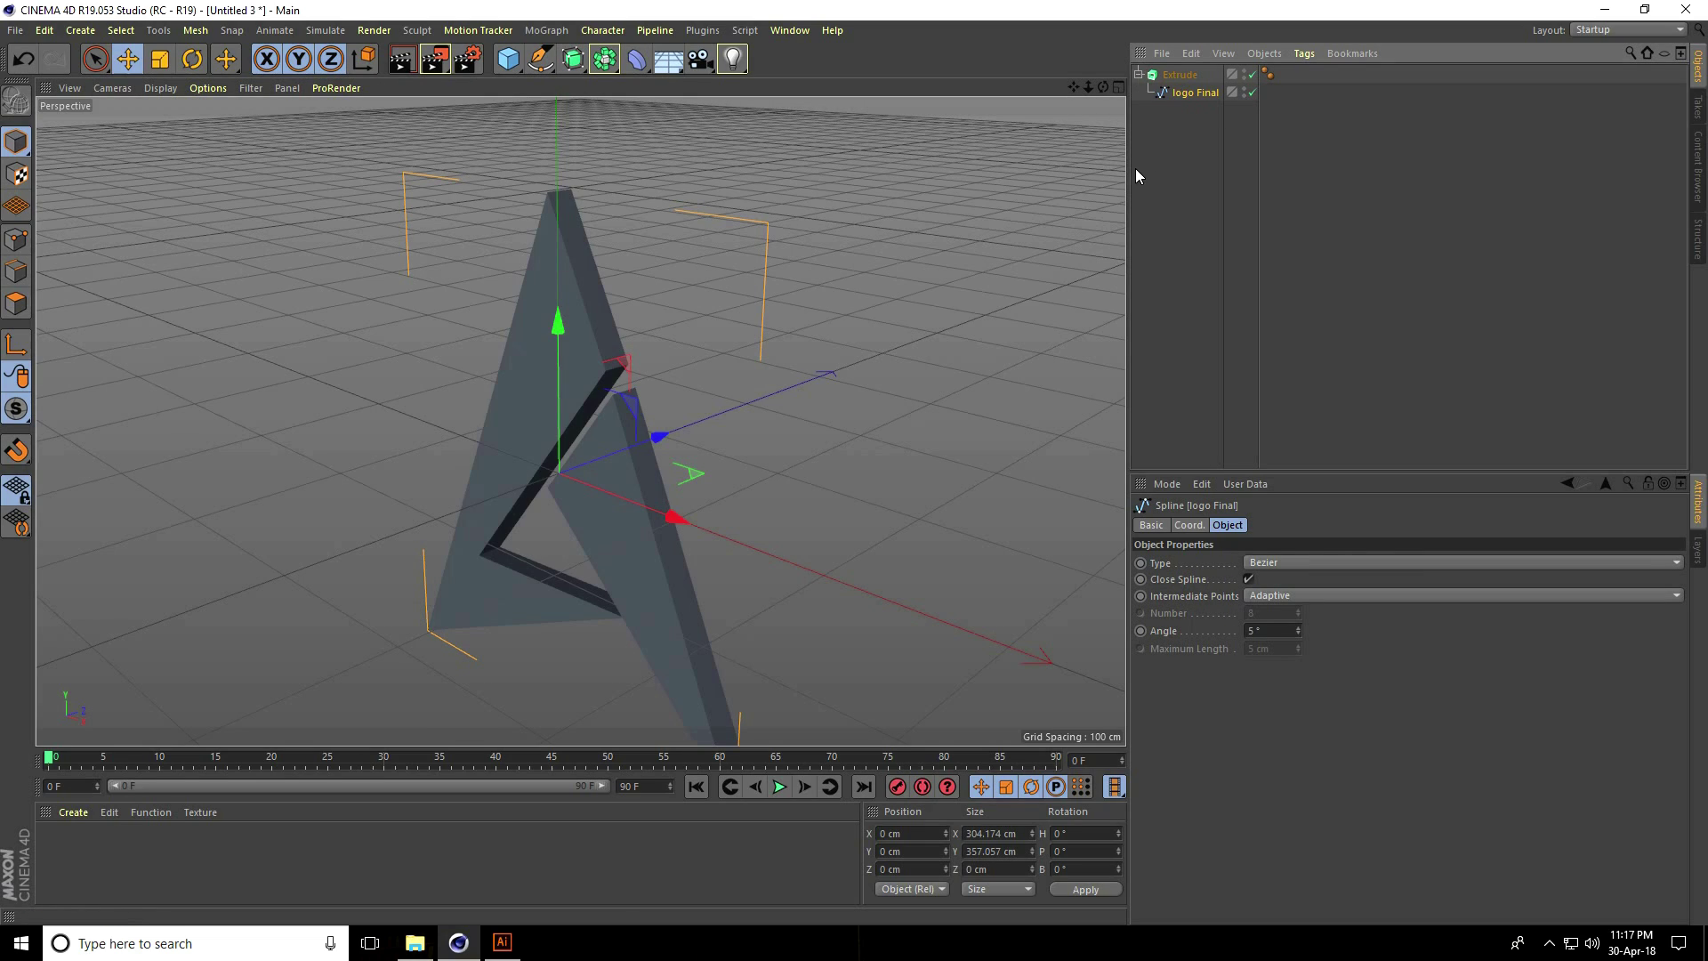
pyautogui.click(1184, 74)
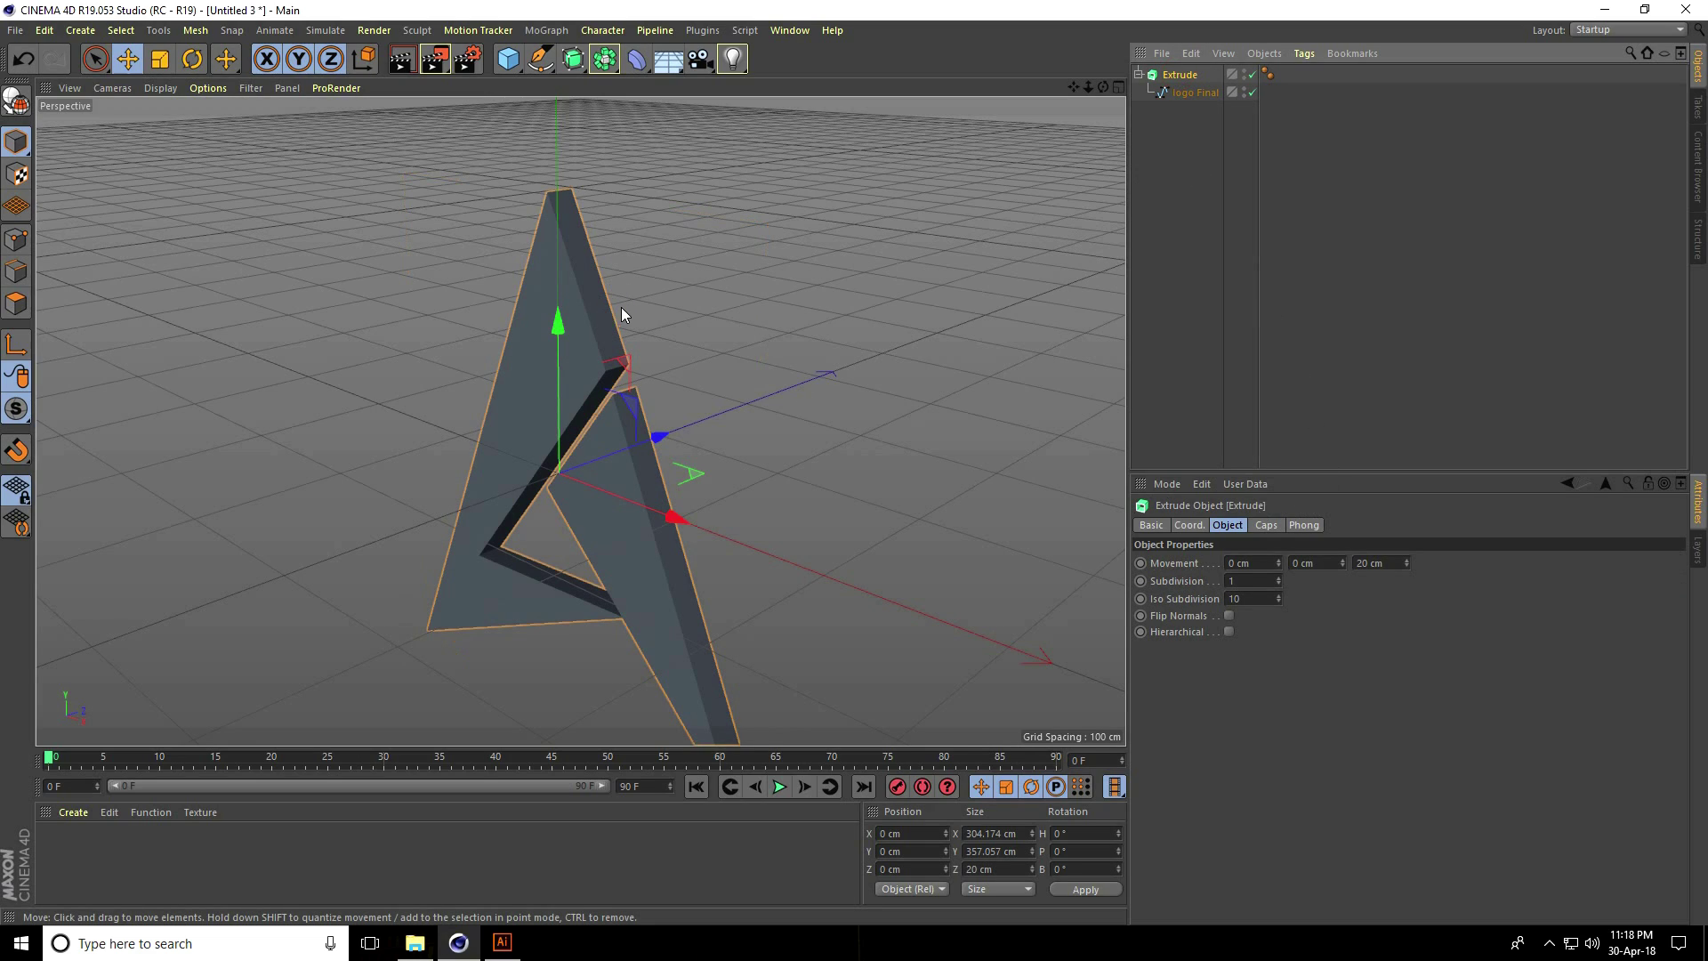
pyautogui.click(1389, 562)
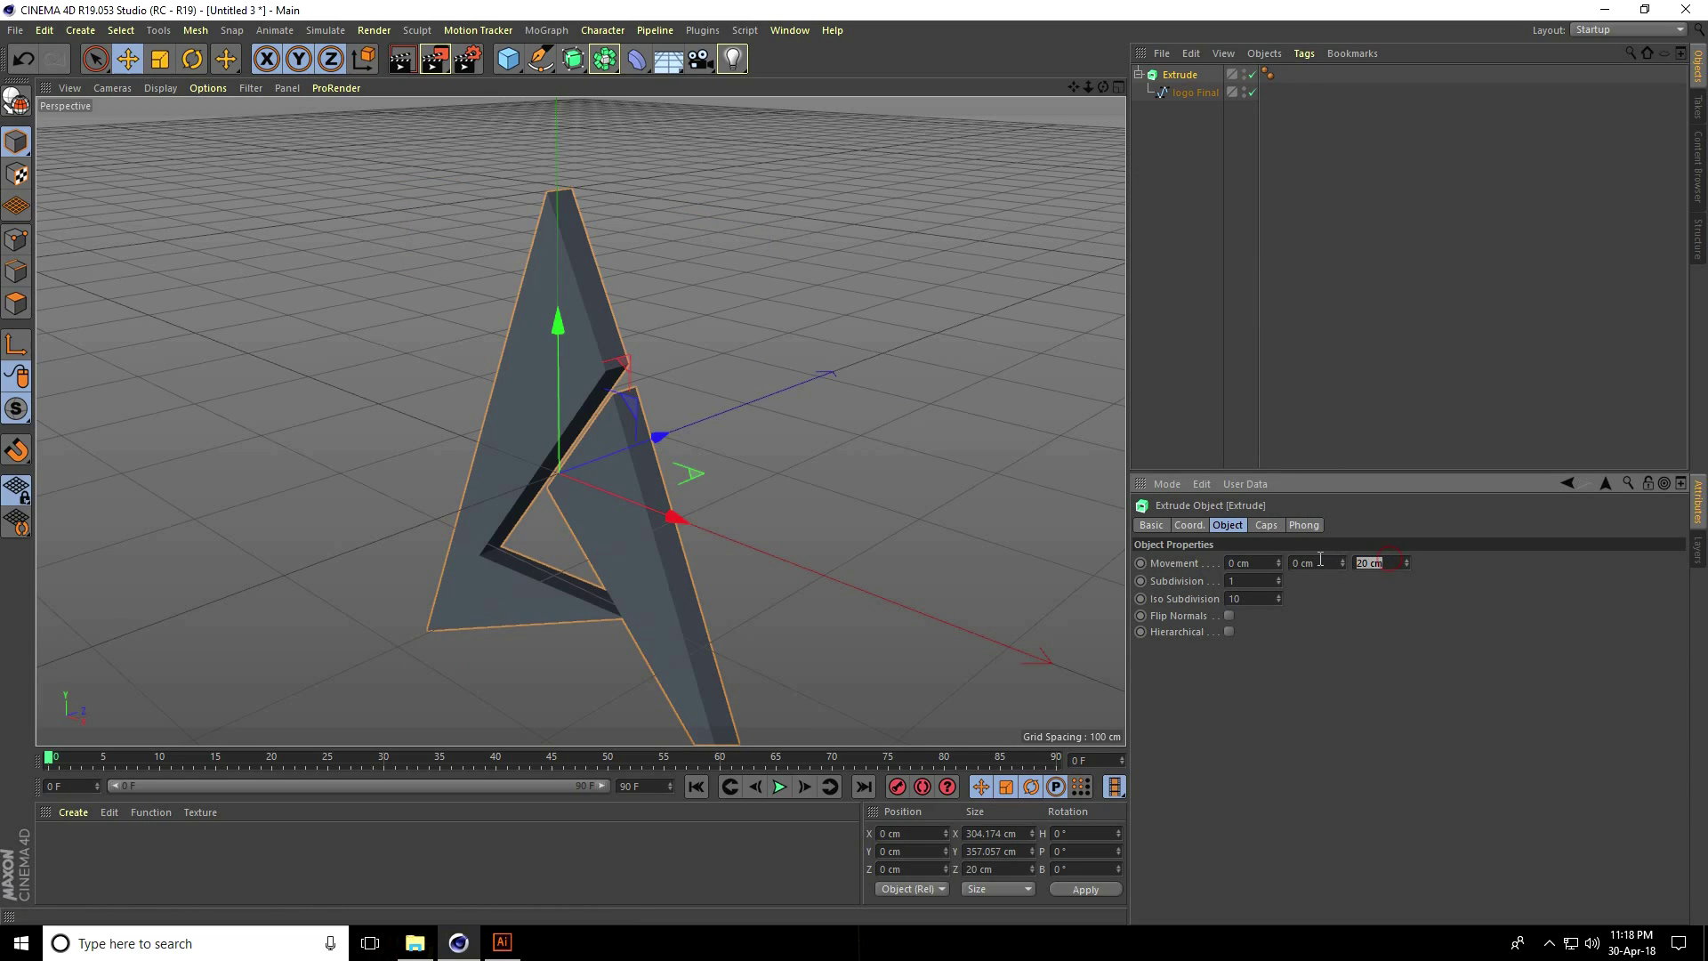
pyautogui.write('0')
pyautogui.press('Return')
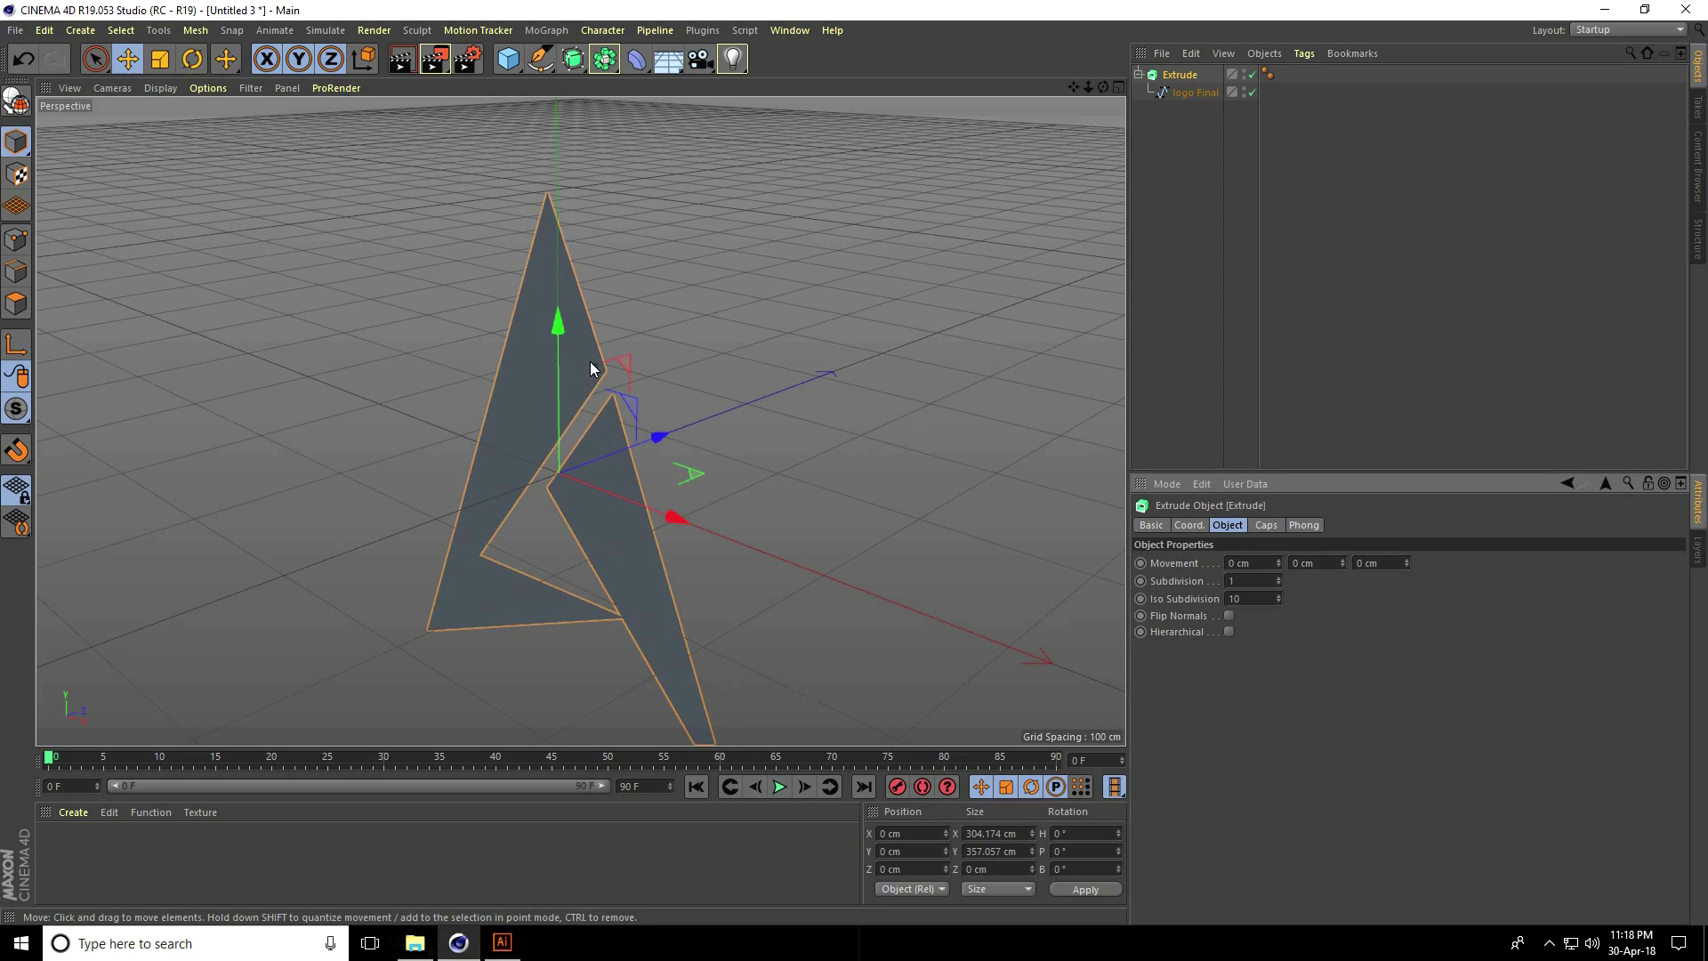
# Step: Change the viewport display shading and maximize the Front view
pyautogui.click(159, 88)
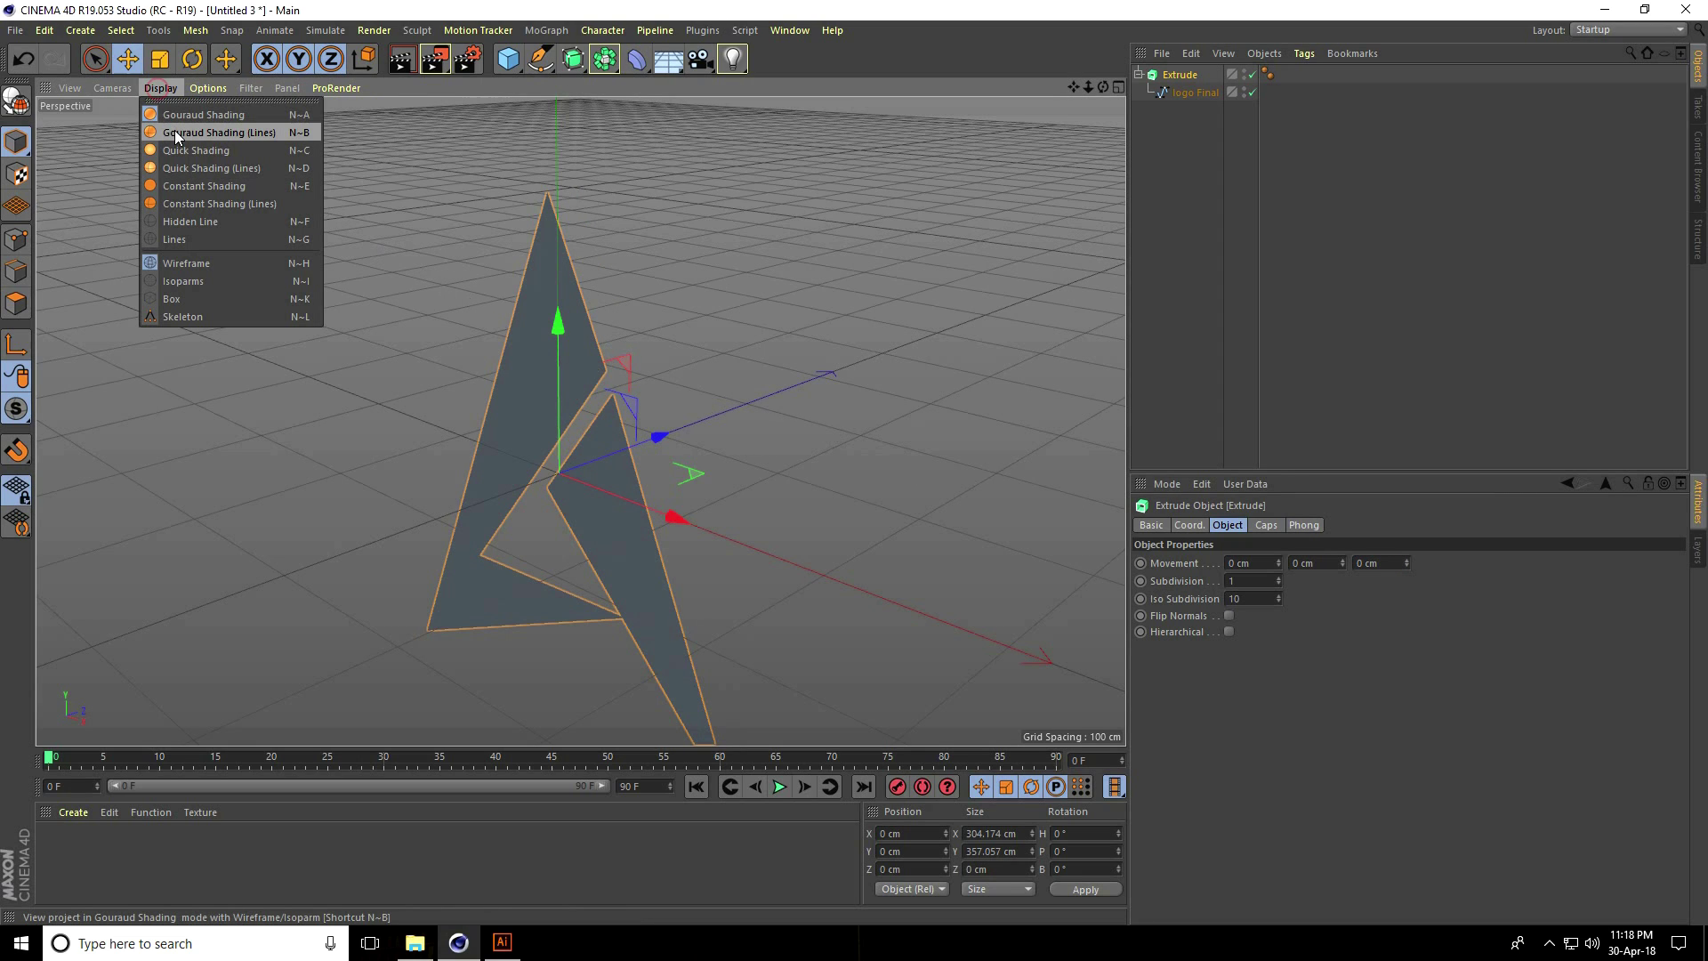
pyautogui.click(216, 138)
pyautogui.click(276, 557)
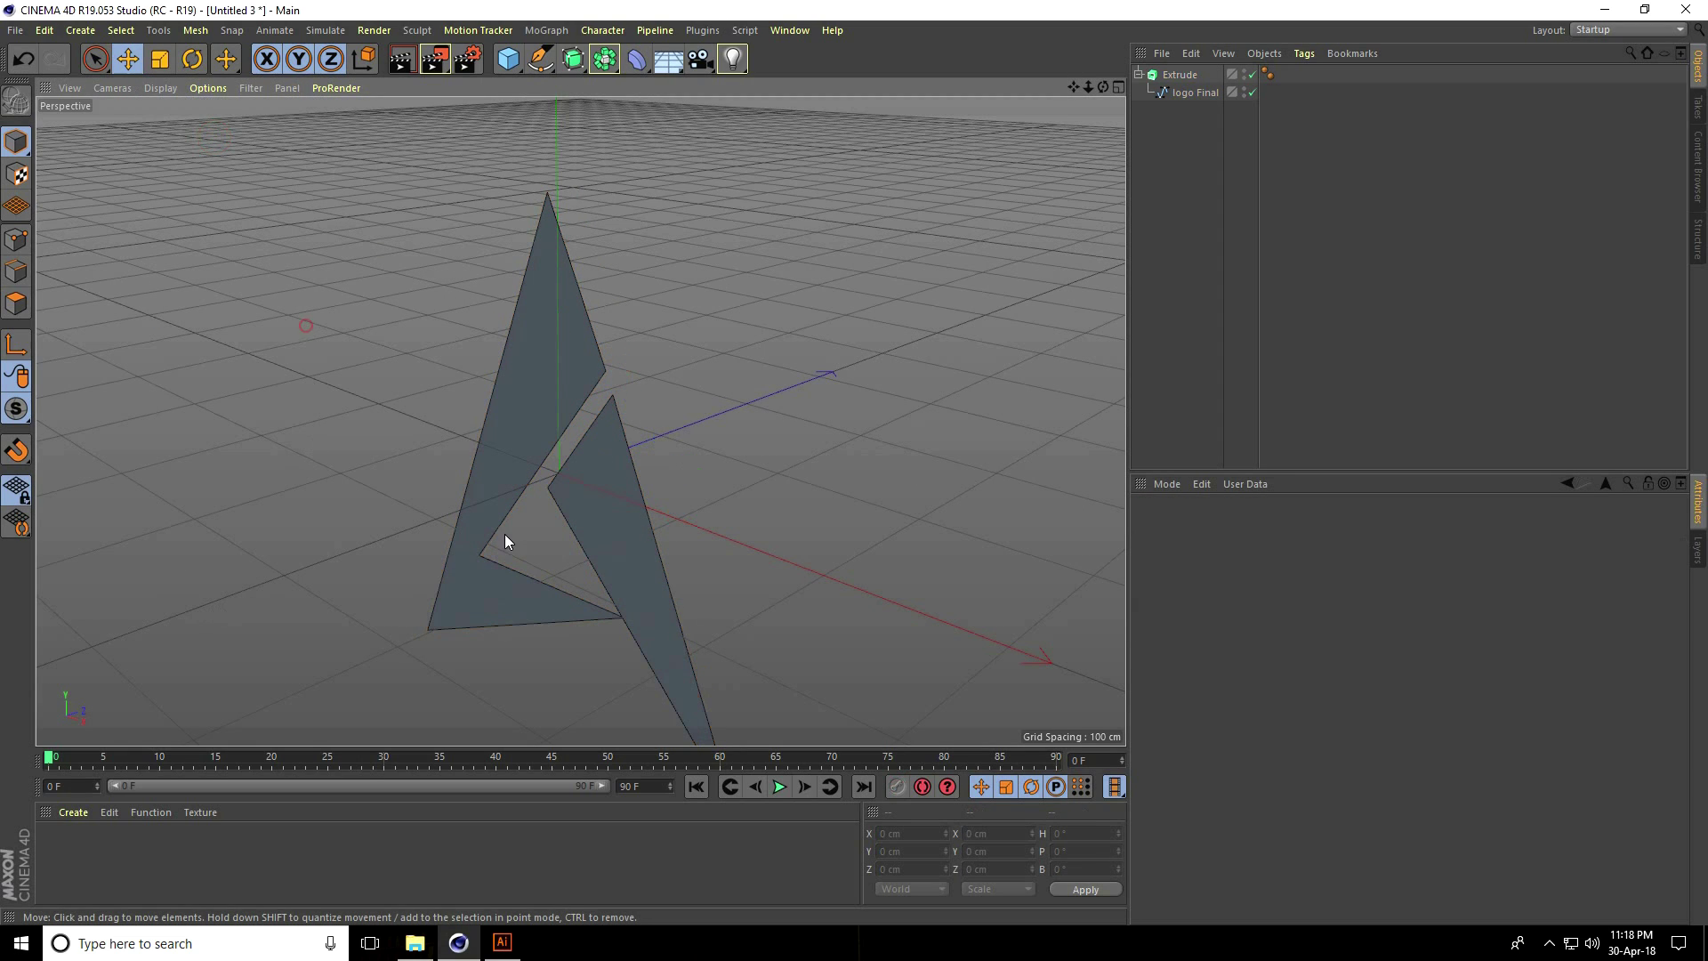
pyautogui.moveTo(504, 534)
pyautogui.keyDown('alt'); pyautogui.mouseDown()
pyautogui.moveTo(534, 427)
pyautogui.moveTo(797, 391)
pyautogui.moveTo(631, 409)
pyautogui.mouseUp(); pyautogui.keyUp('alt')
pyautogui.middleClick(631, 400)
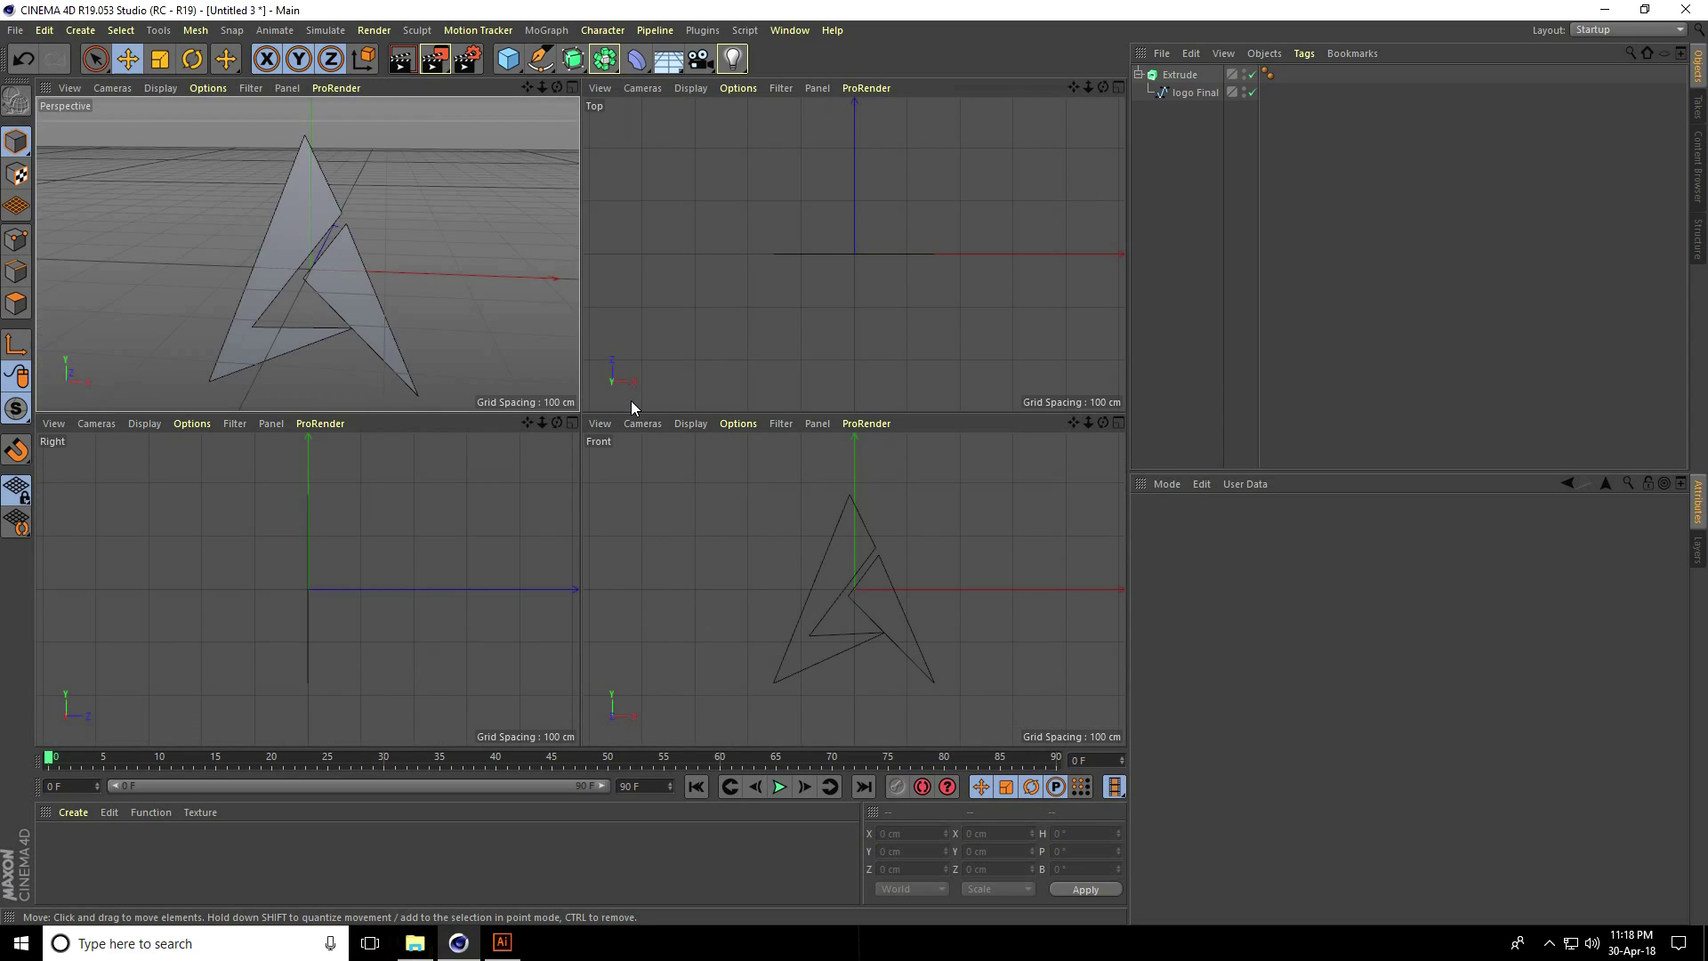
pyautogui.middleClick(774, 546)
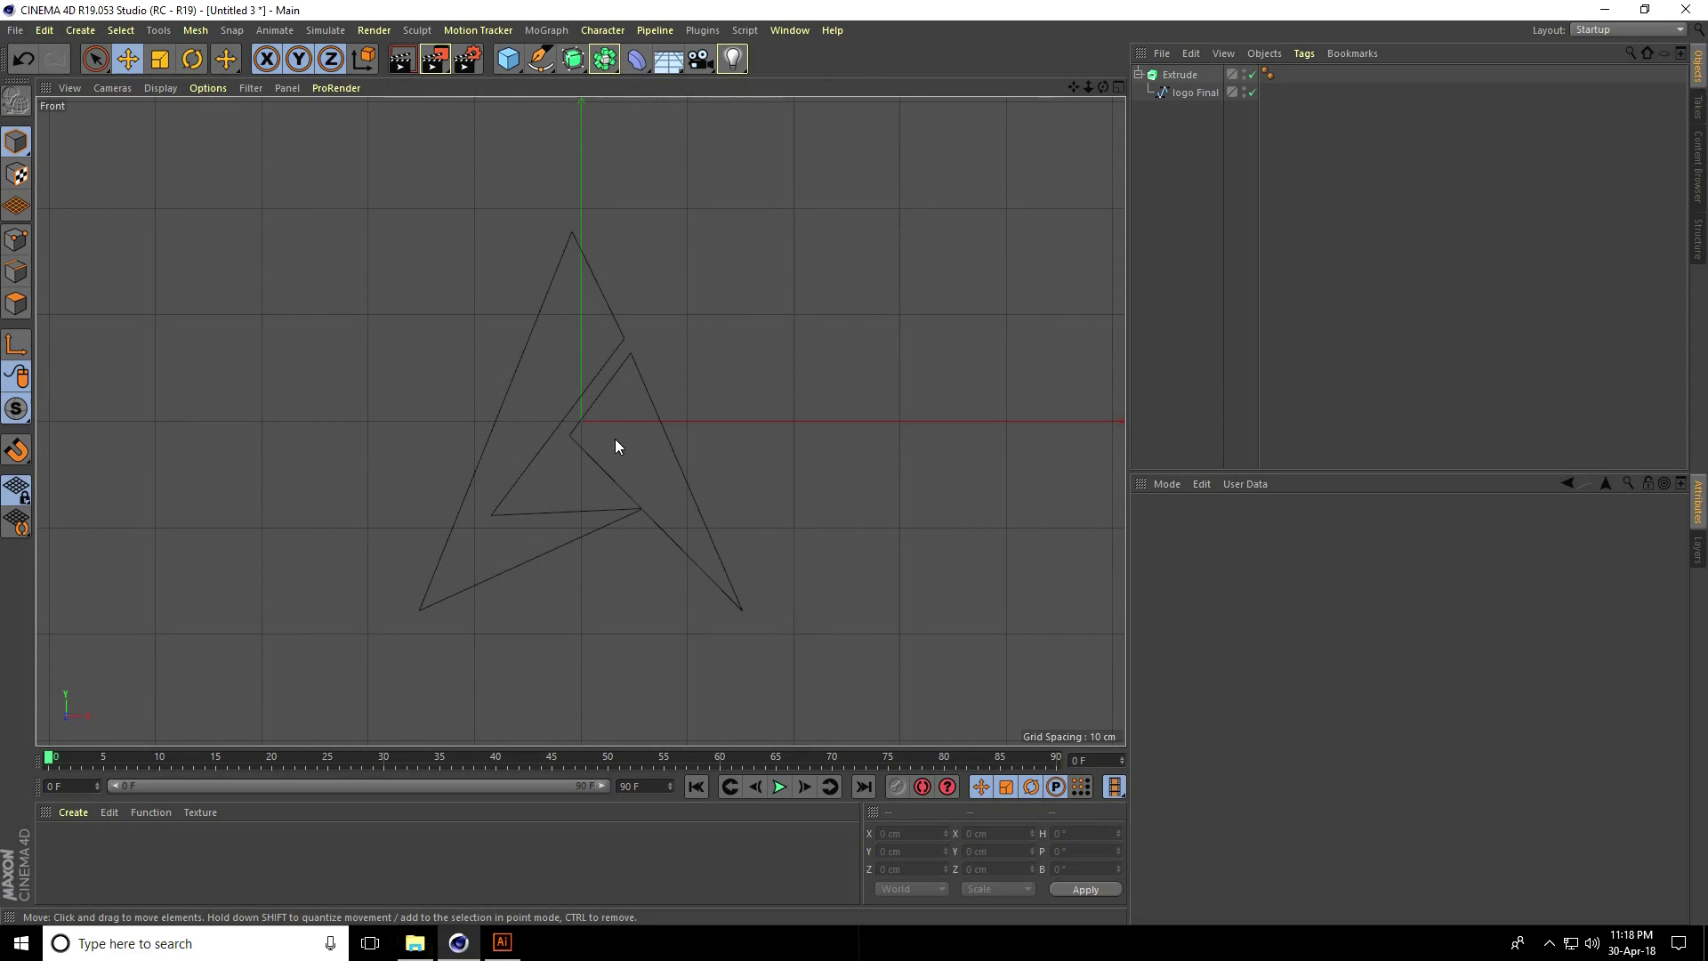
# Step: Make the Extrude editable and select its long left edge to reach the modelling menu
pyautogui.click(1138, 75)
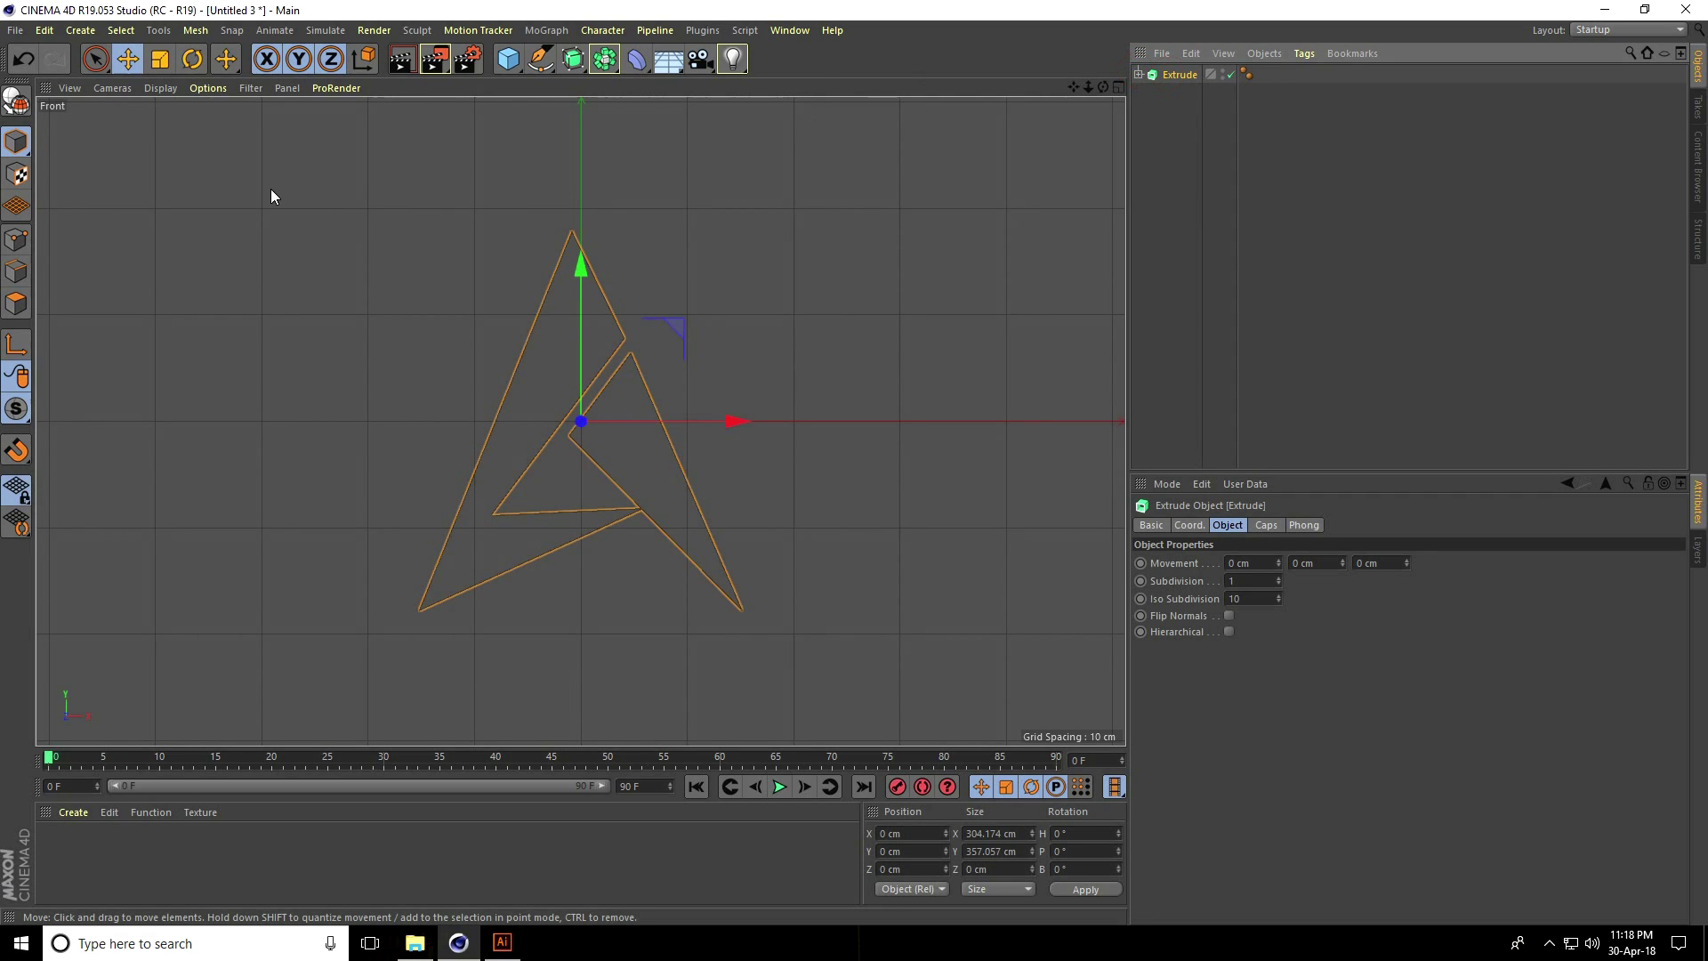
pyautogui.click(17, 101)
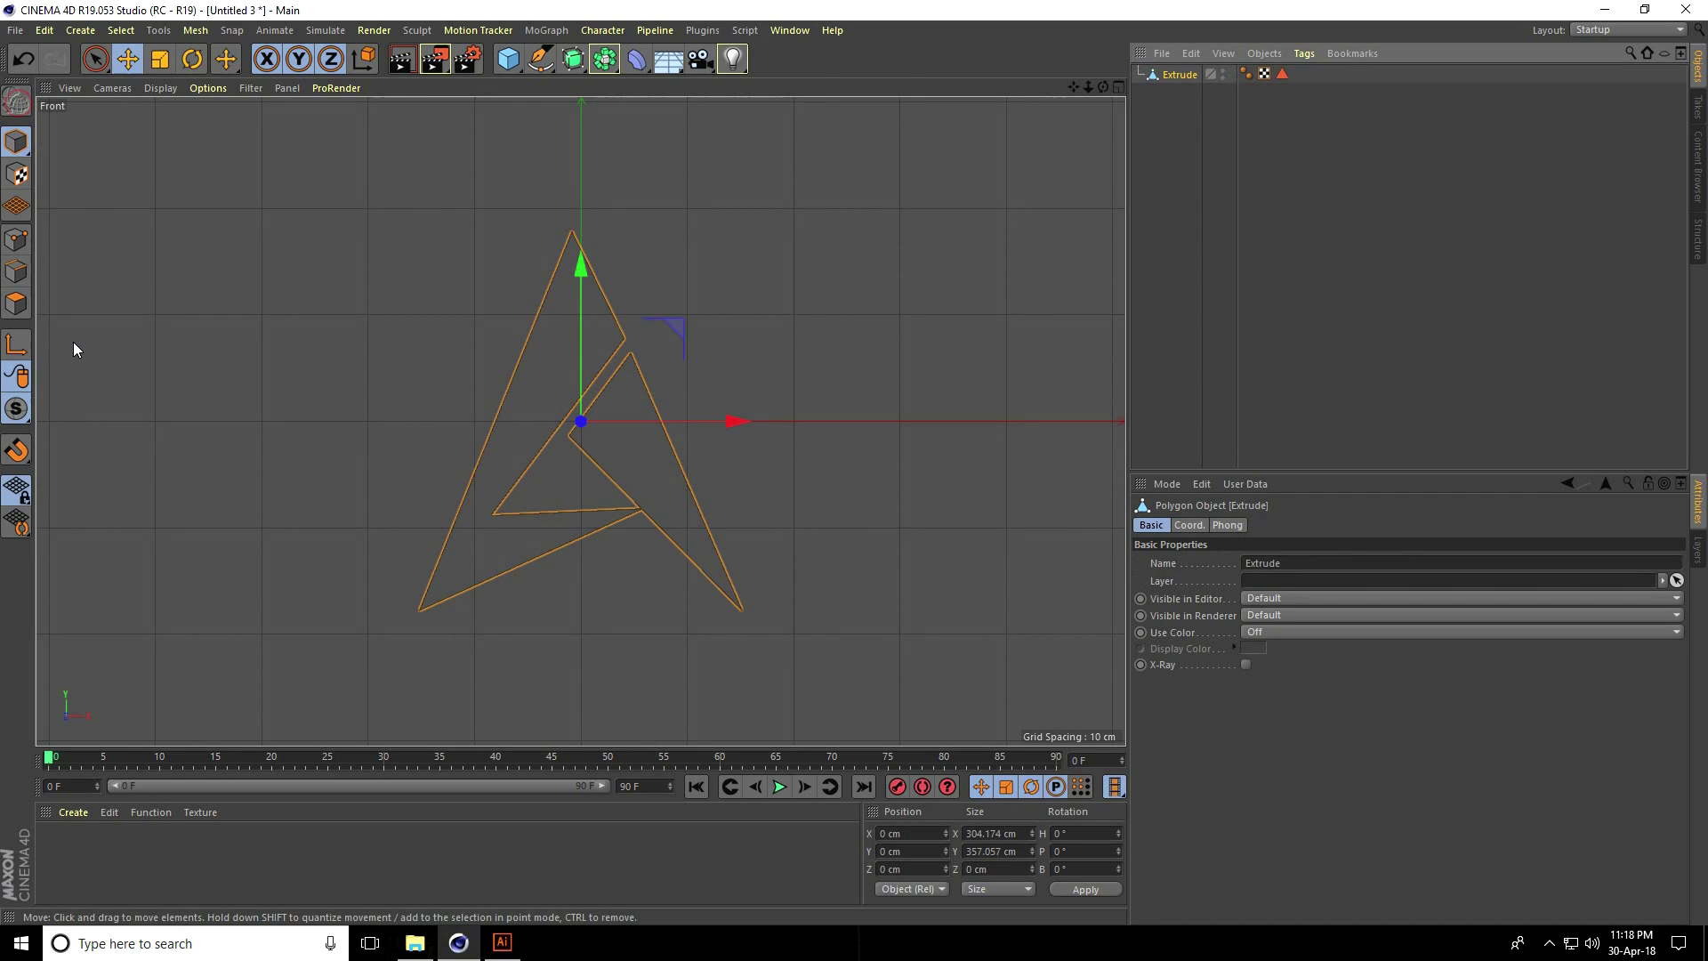
pyautogui.click(18, 274)
pyautogui.click(530, 327)
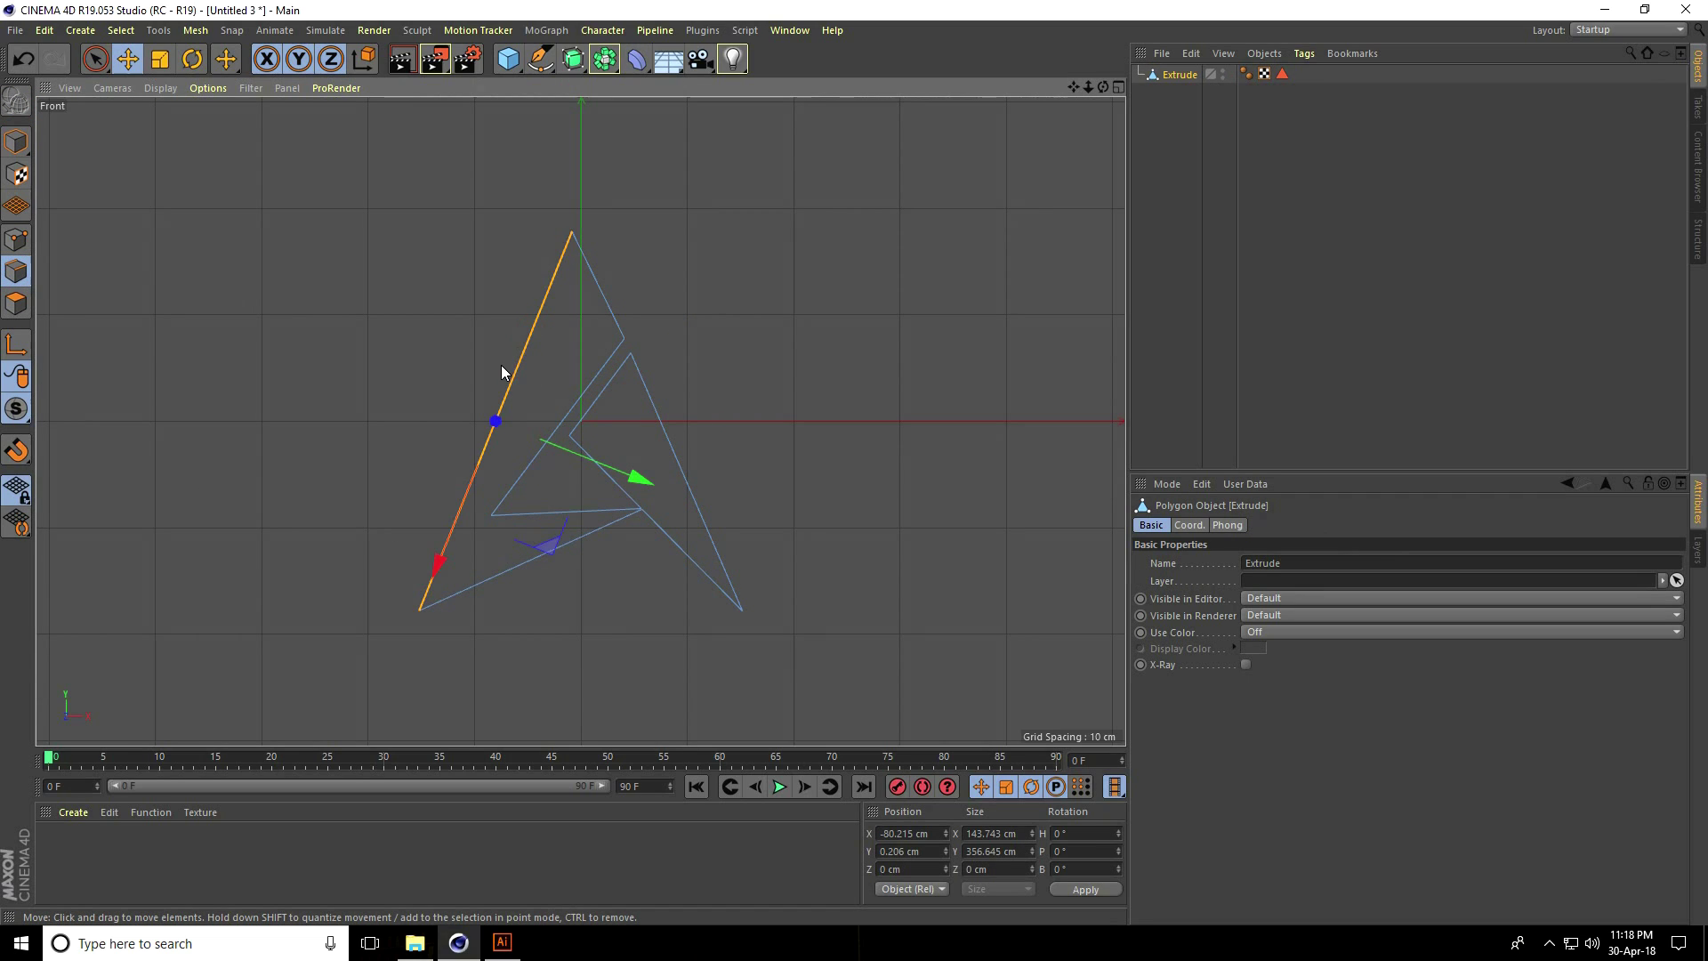
pyautogui.rightClick(488, 385)
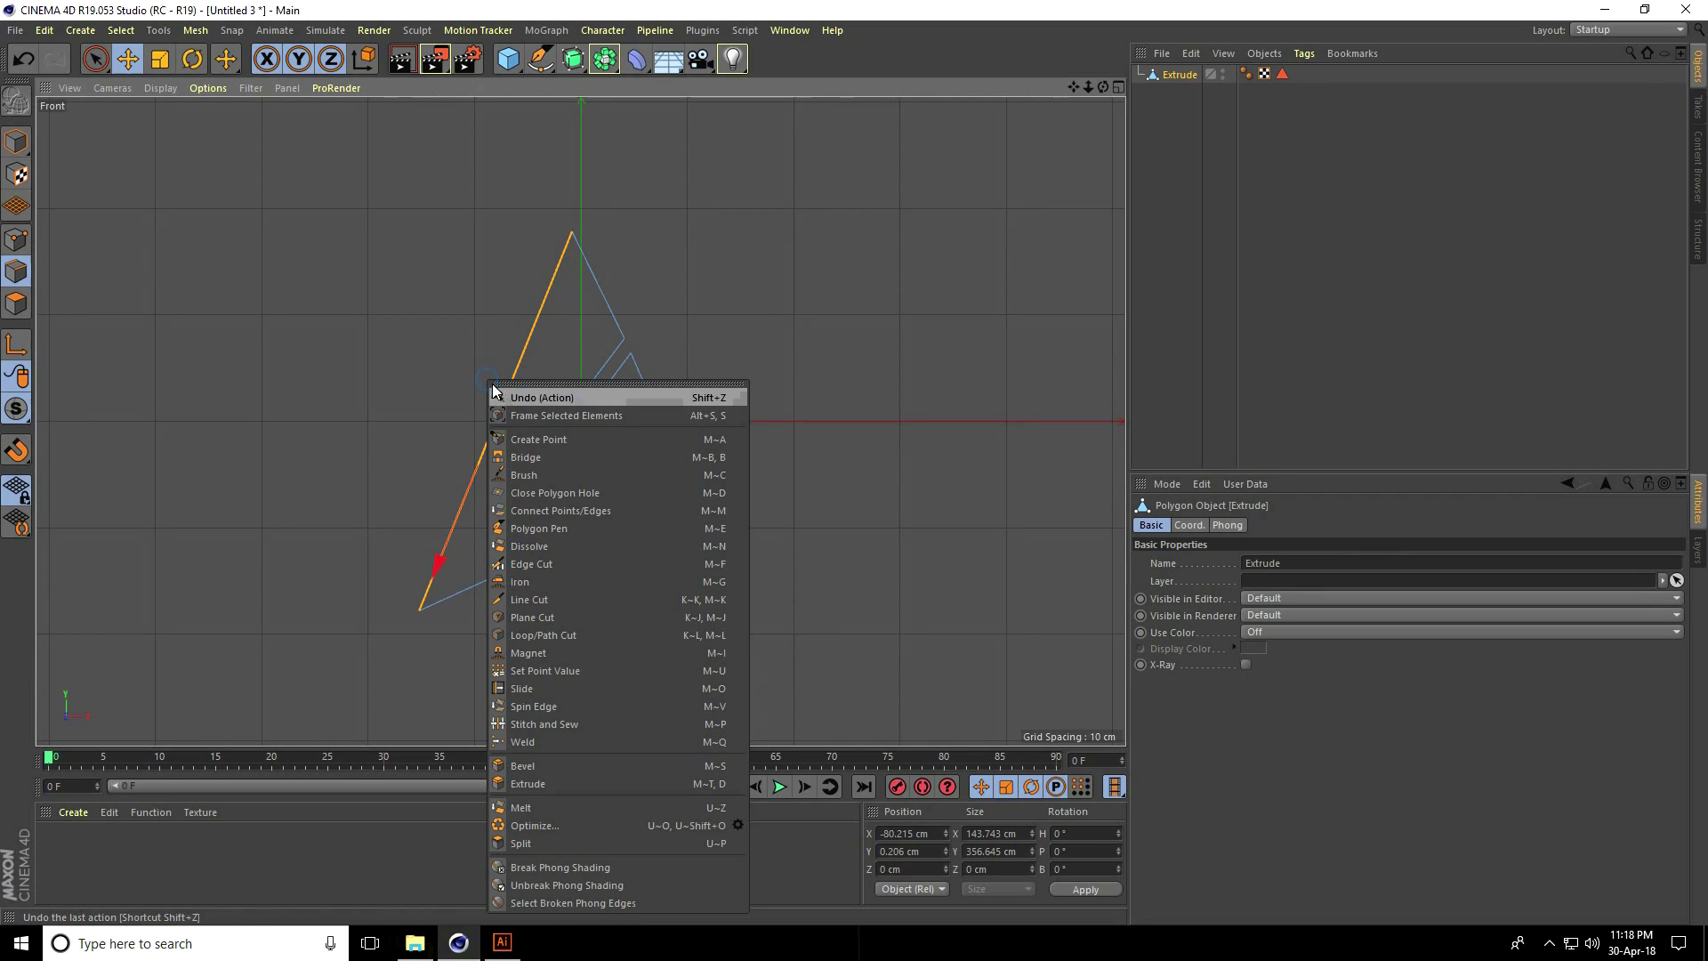
# Step: Apply a Split-mode Plane Cut across the logo along a two-point cut line
pyautogui.click(560, 618)
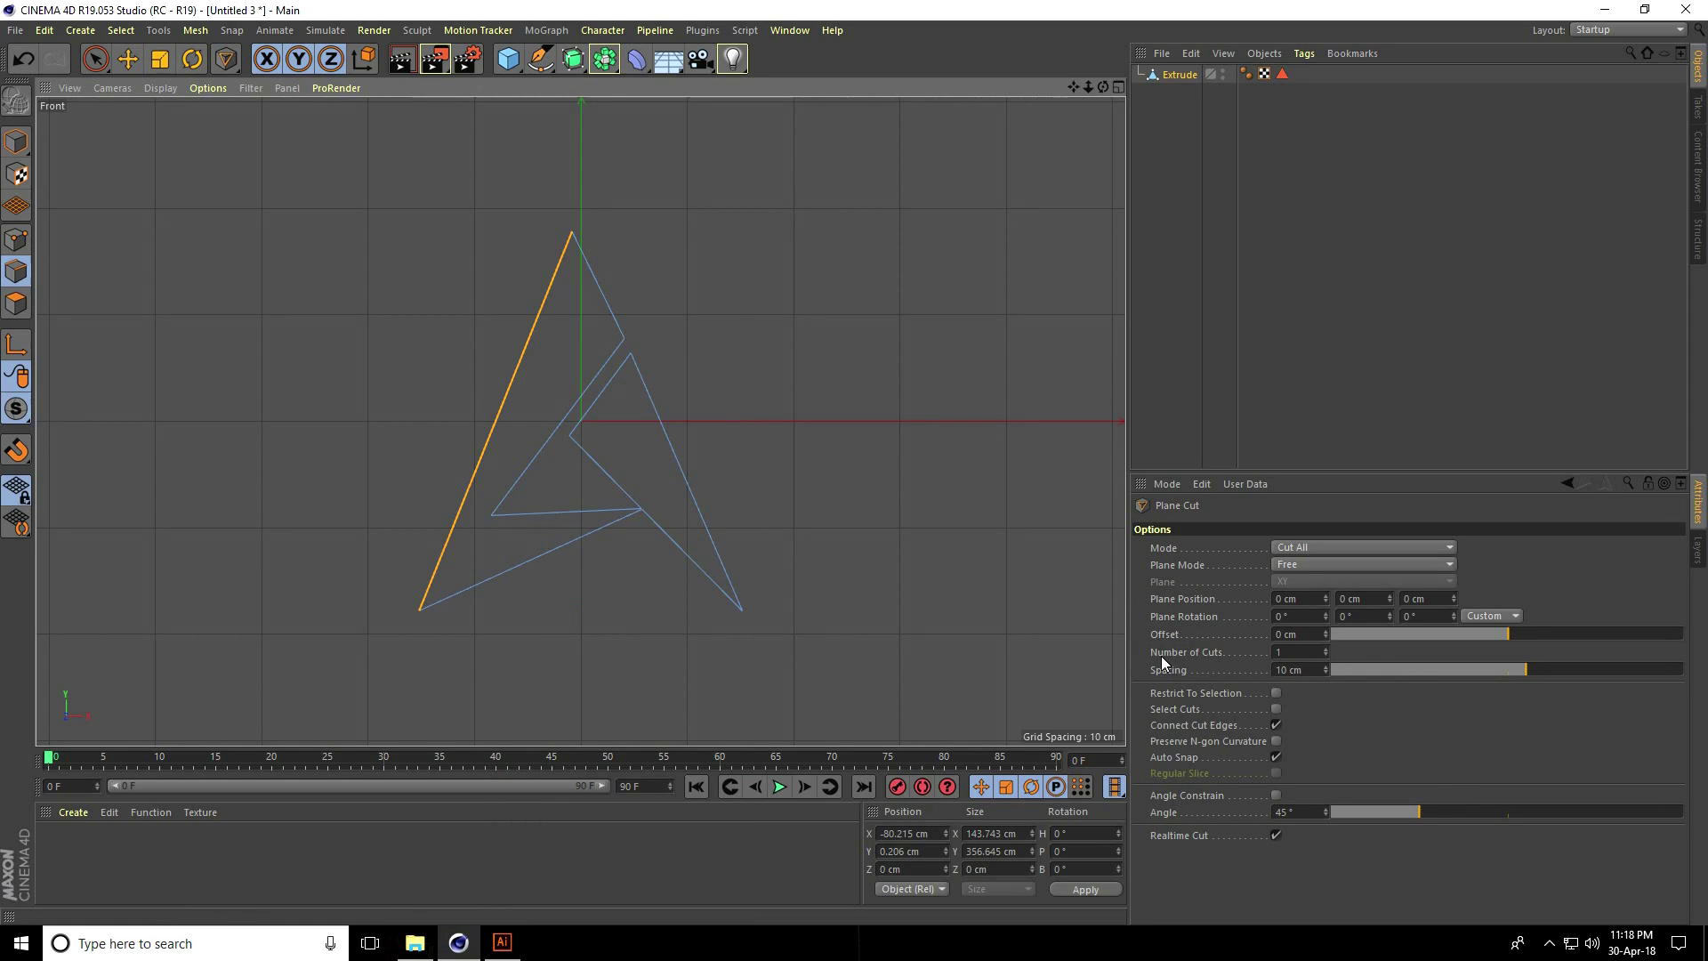
pyautogui.click(1290, 651)
pyautogui.write('20')
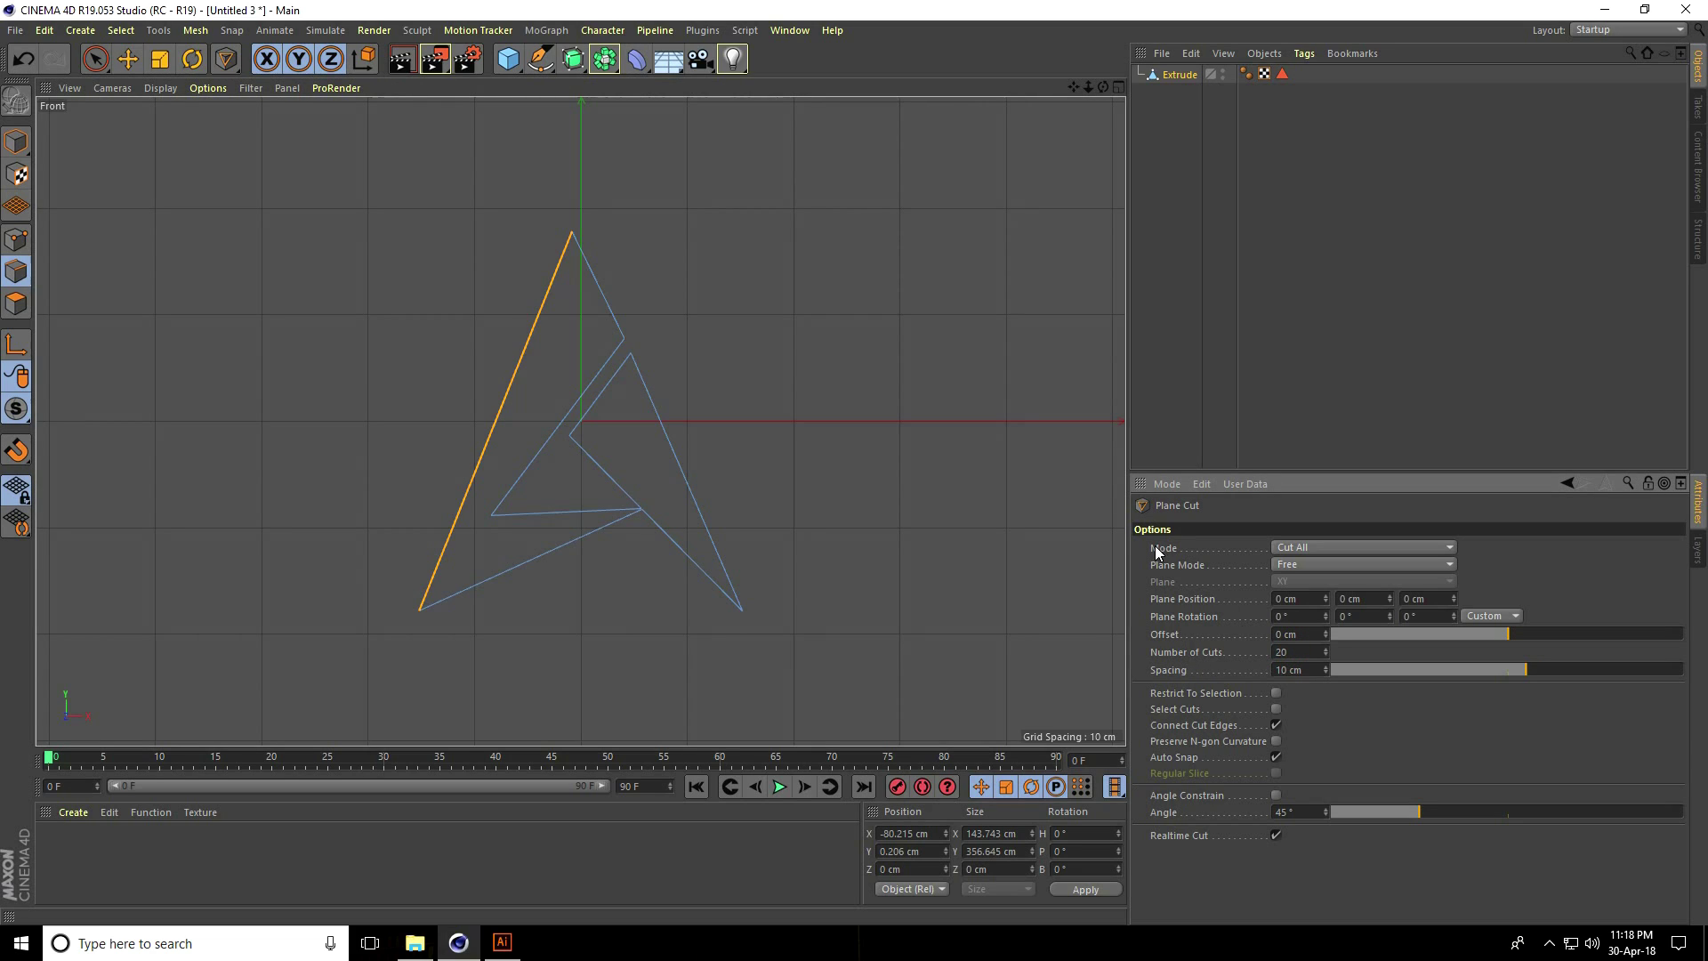
pyautogui.click(1301, 549)
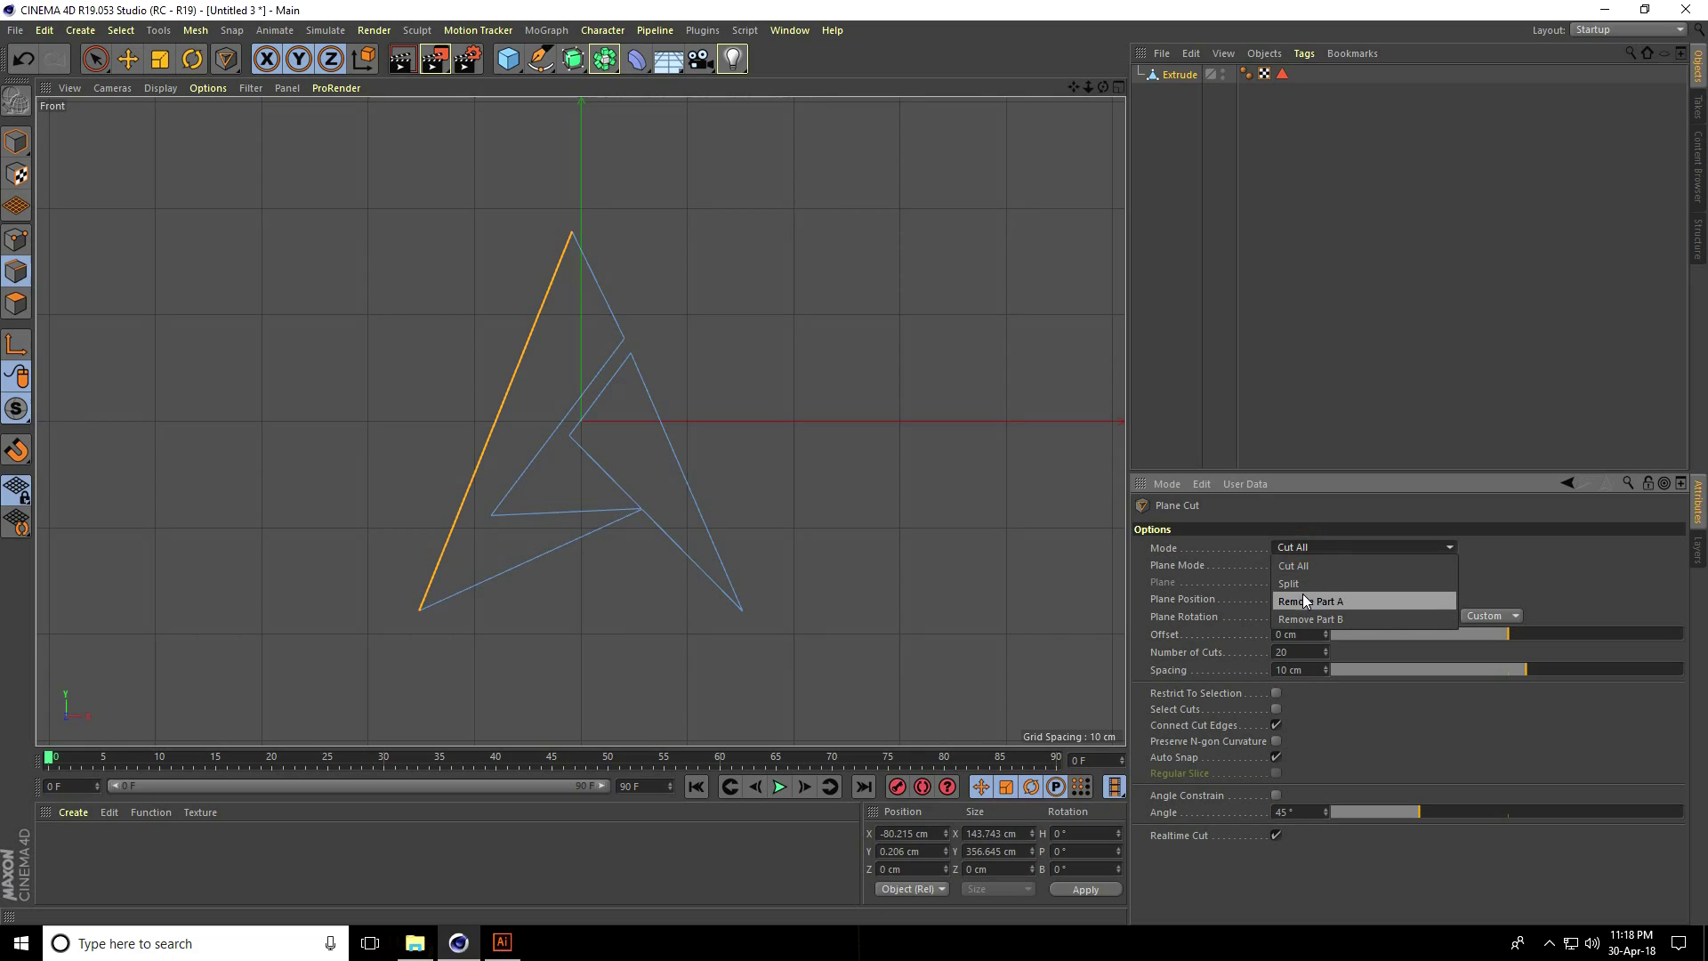
pyautogui.click(1323, 582)
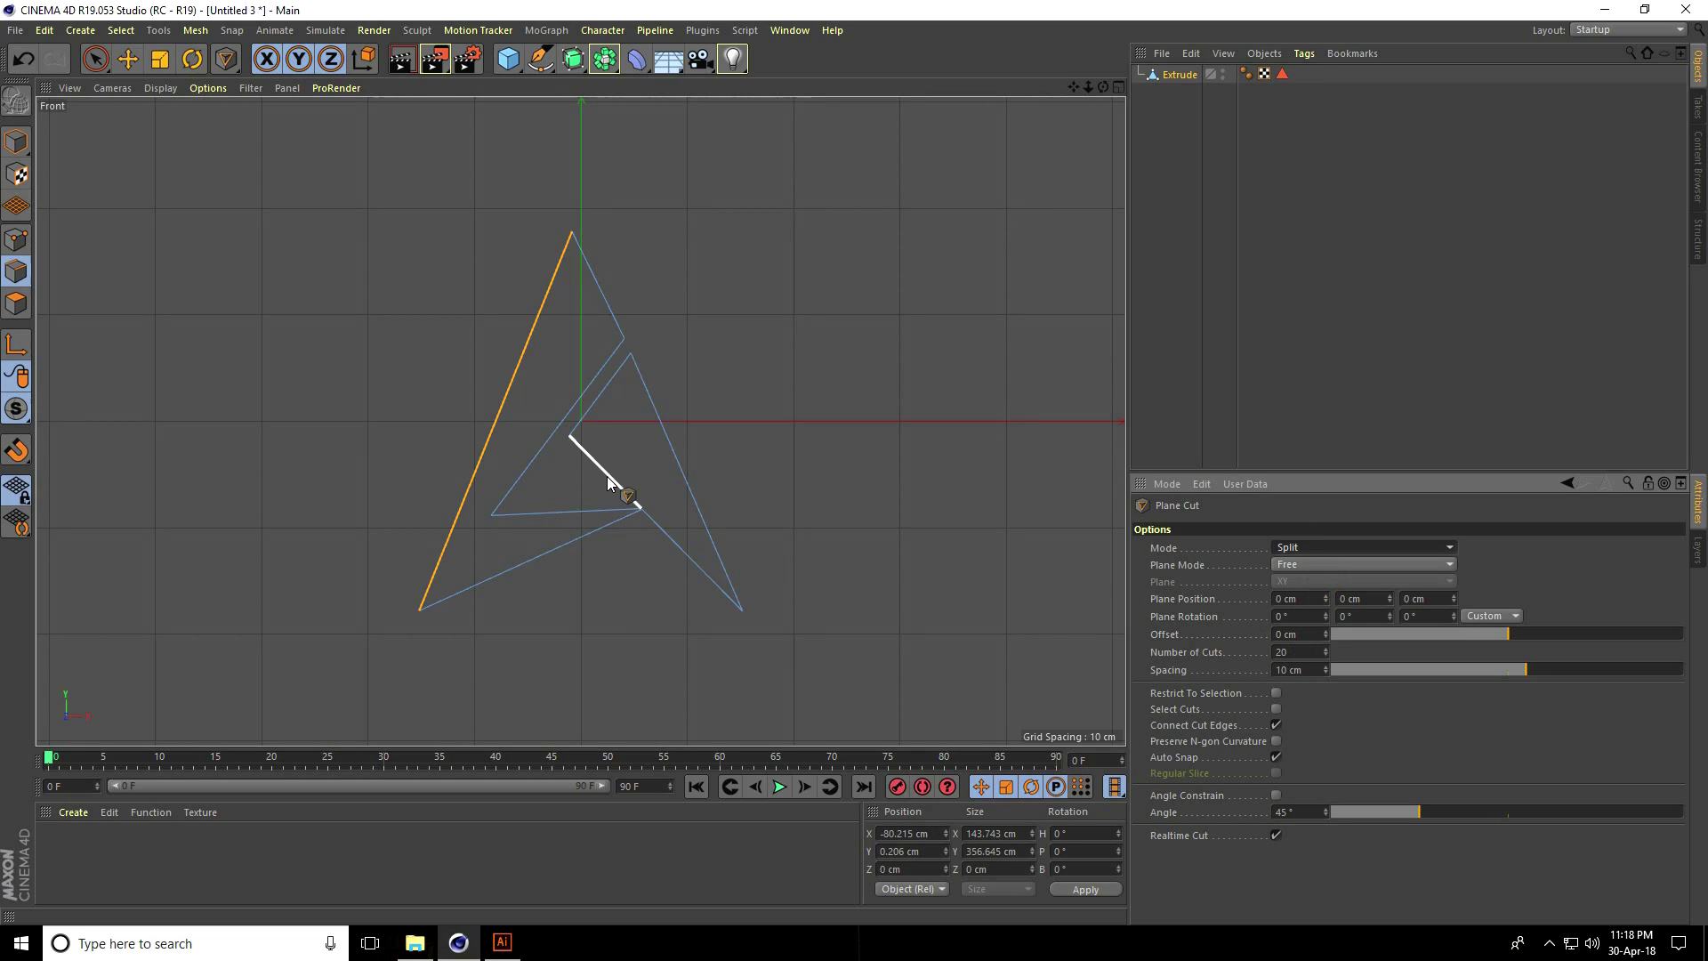
pyautogui.click(664, 434)
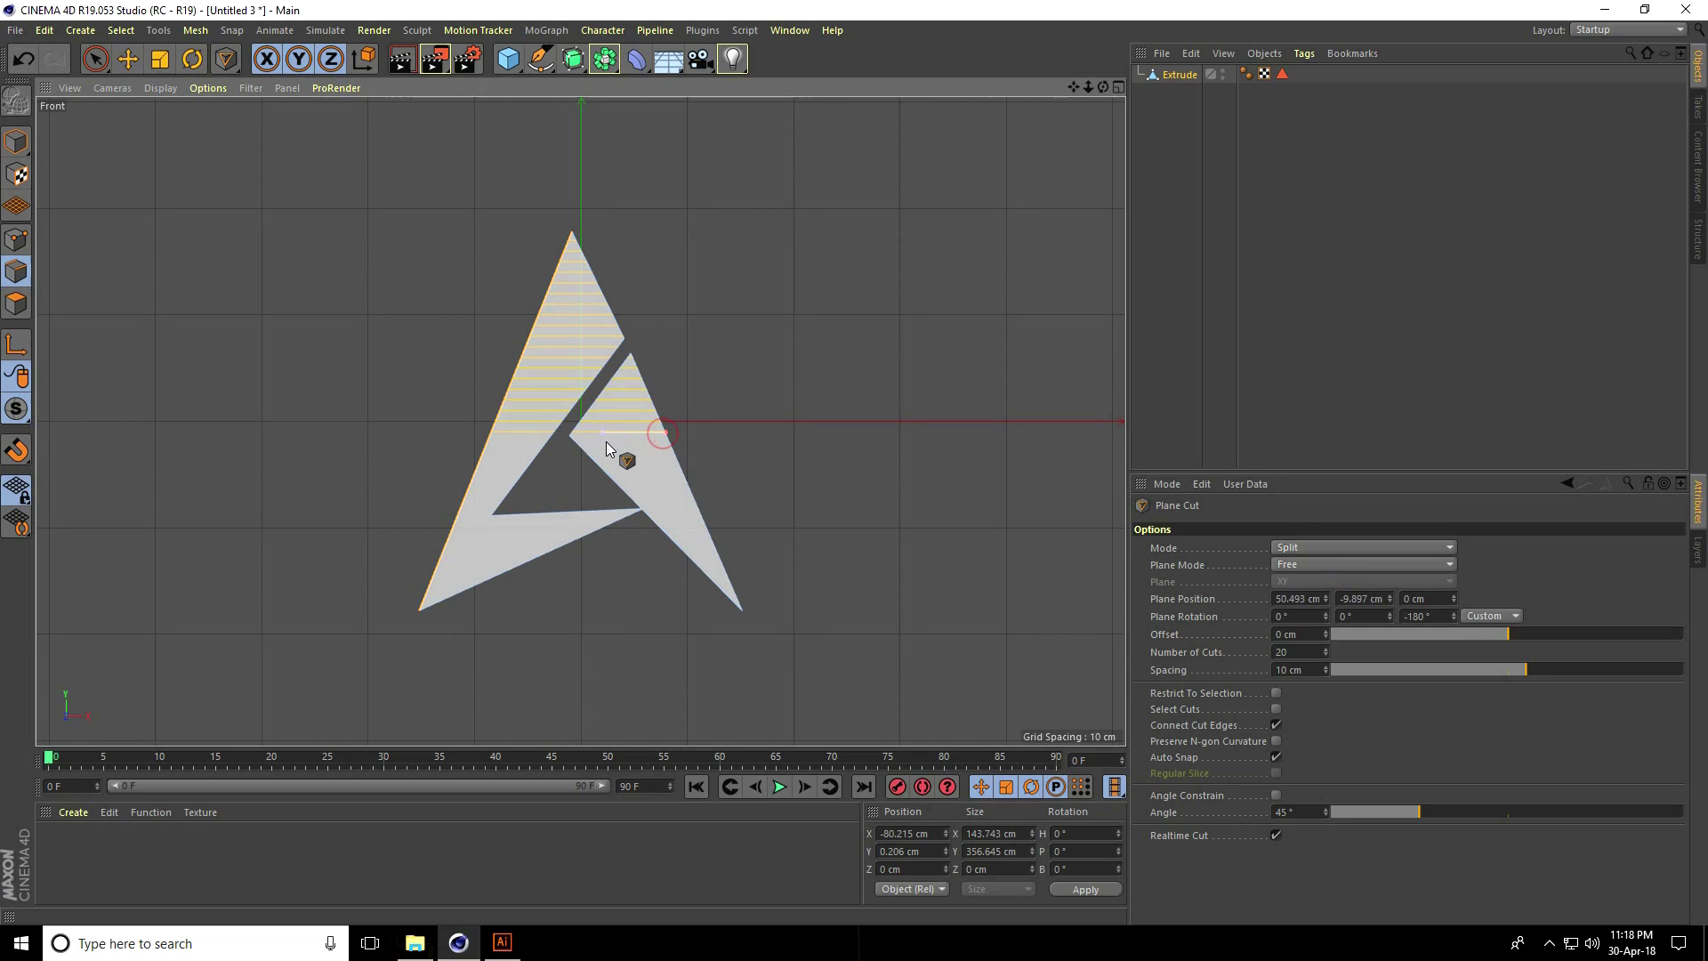
pyautogui.click(606, 442)
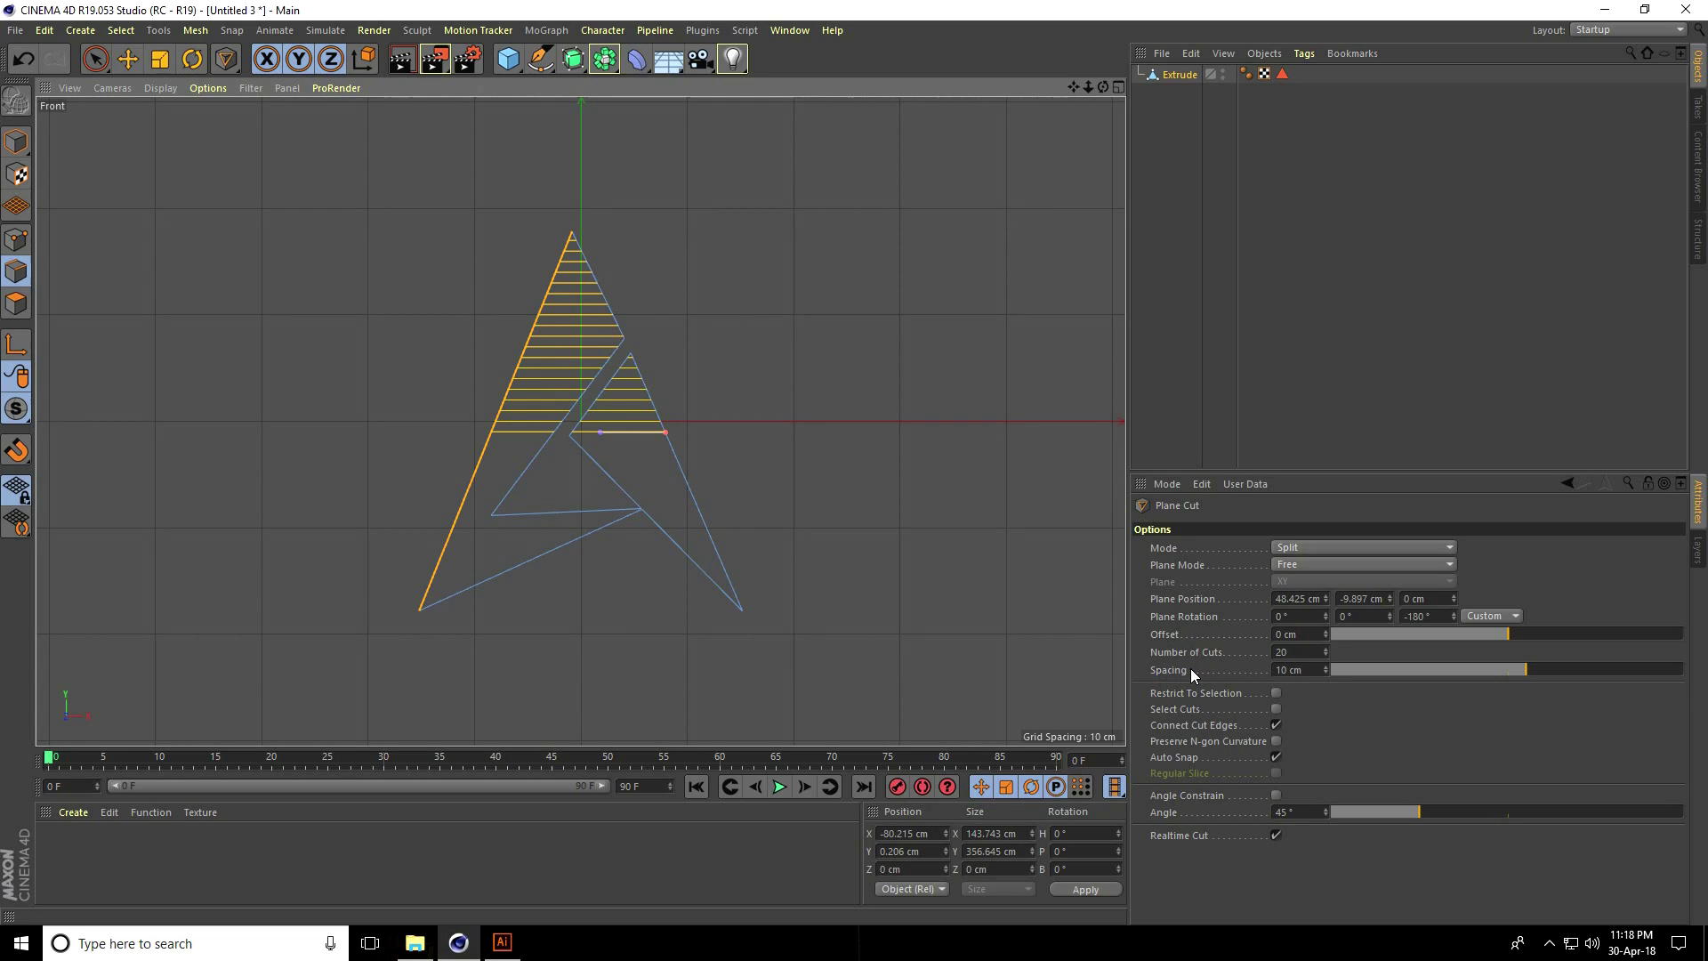
# Step: Respace the plane cuts to 17 cm spacing with a -153 cm offset
pyautogui.moveTo(1483, 637); pyautogui.dragTo(1326, 634)
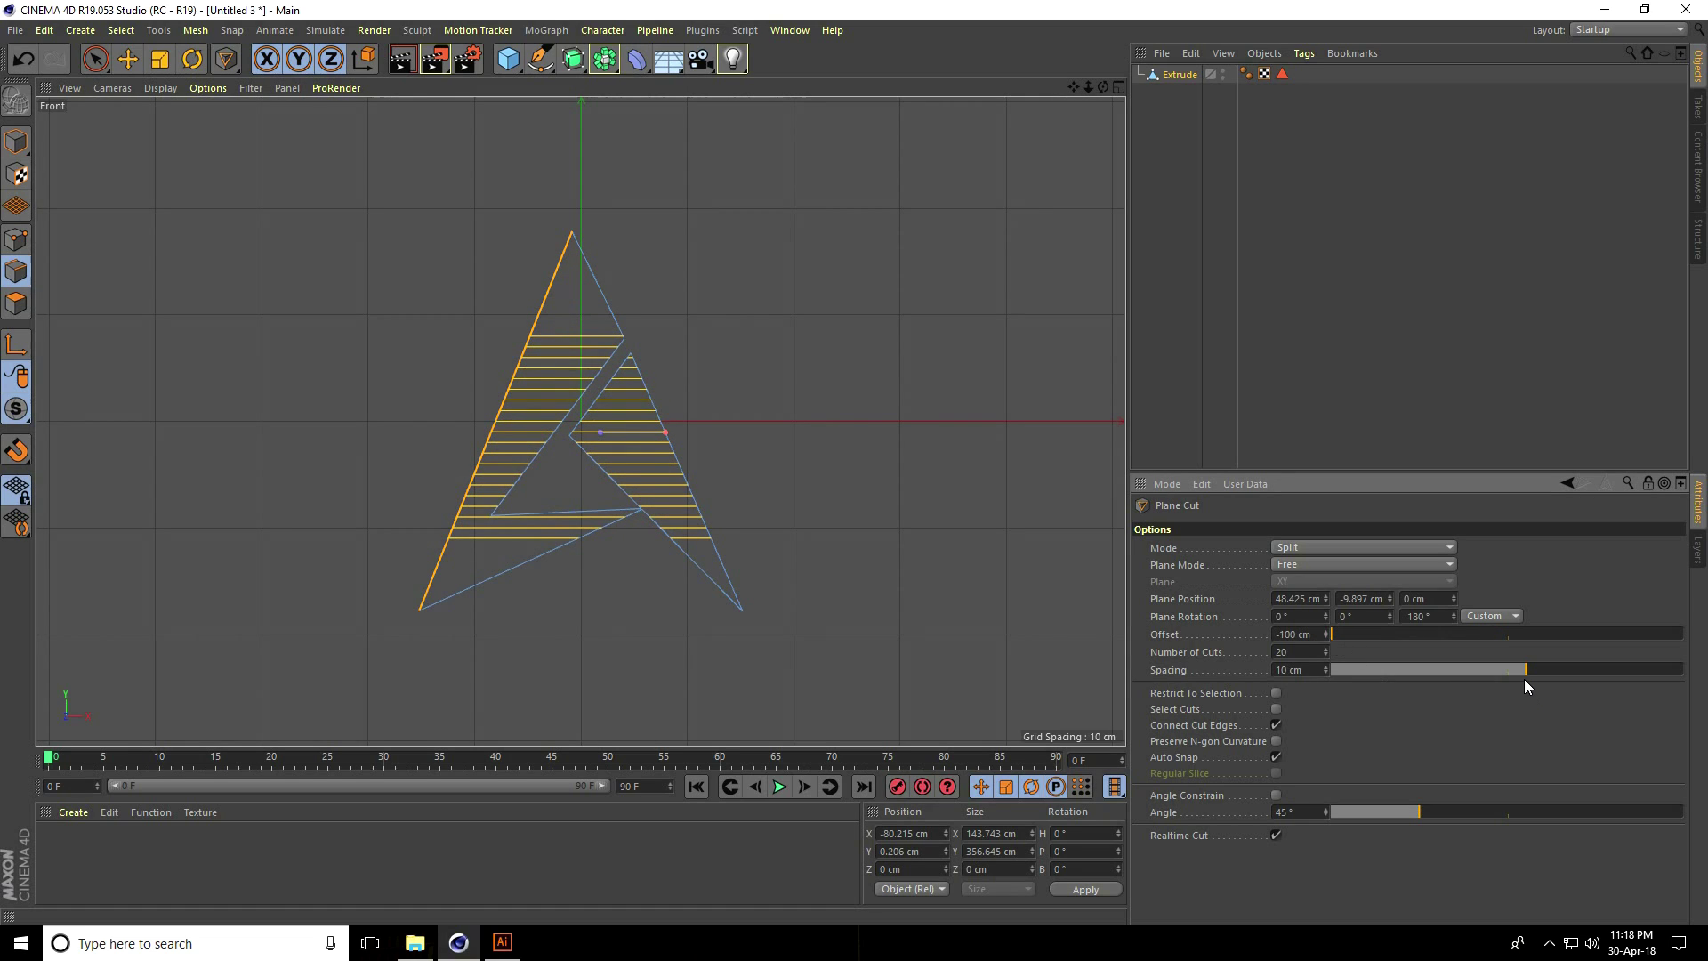
pyautogui.moveTo(1521, 670); pyautogui.dragTo(1537, 669)
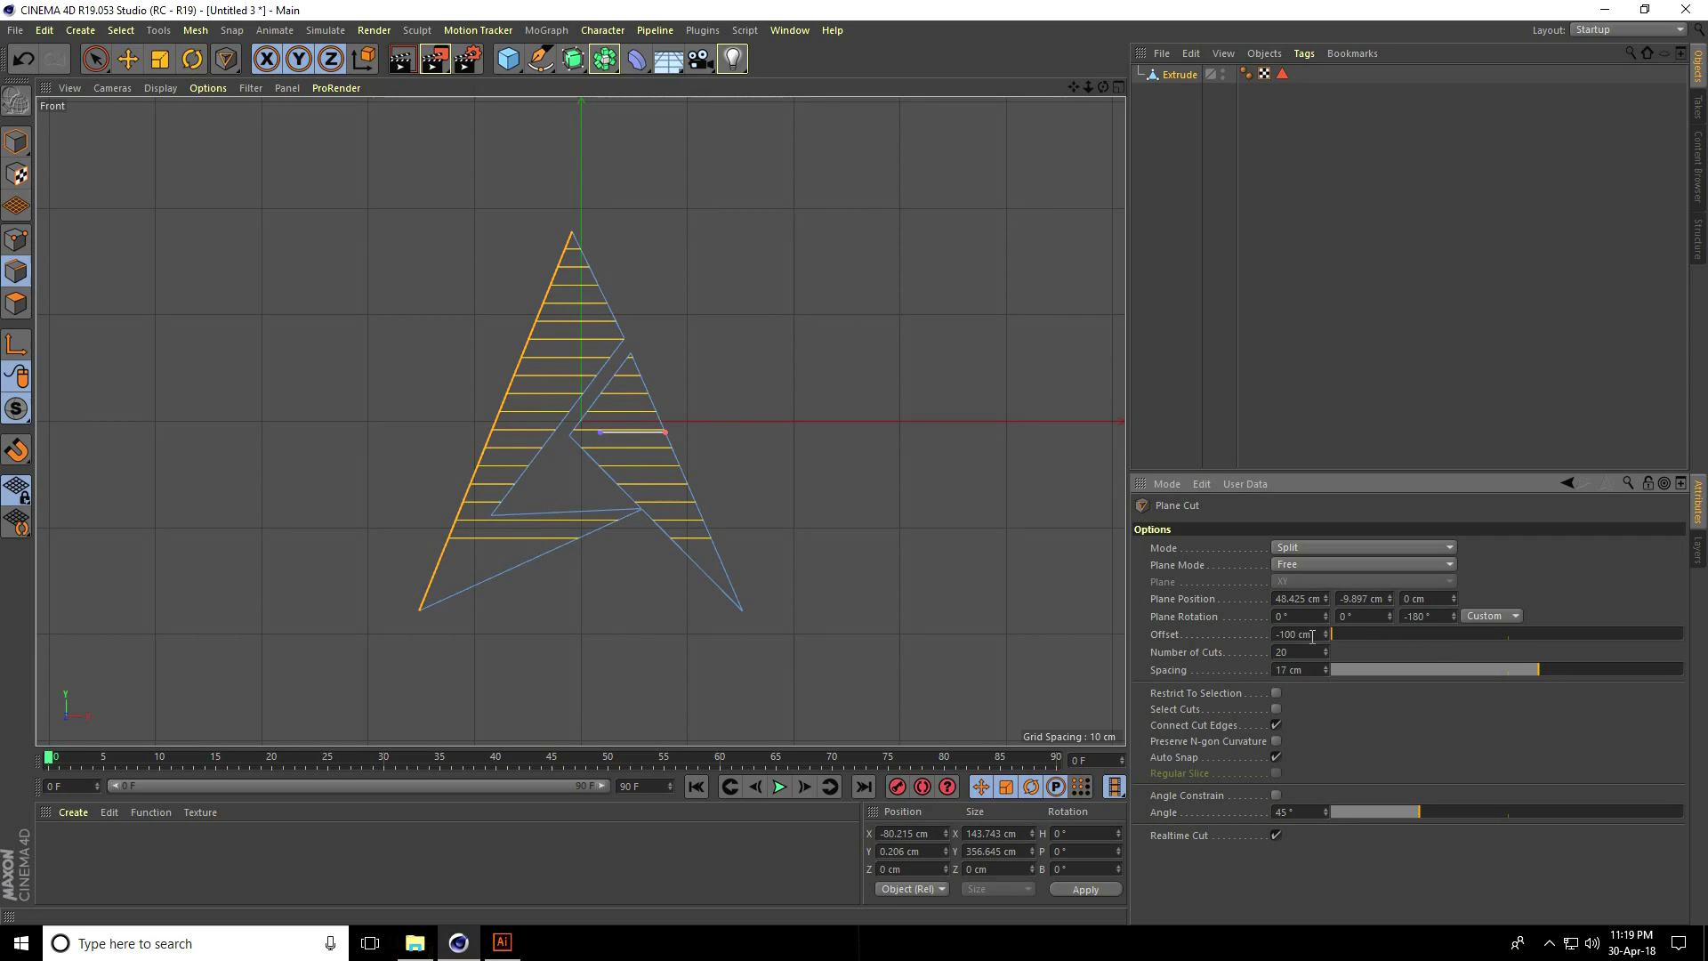
pyautogui.moveTo(1324, 641); pyautogui.dragTo(1328, 644)
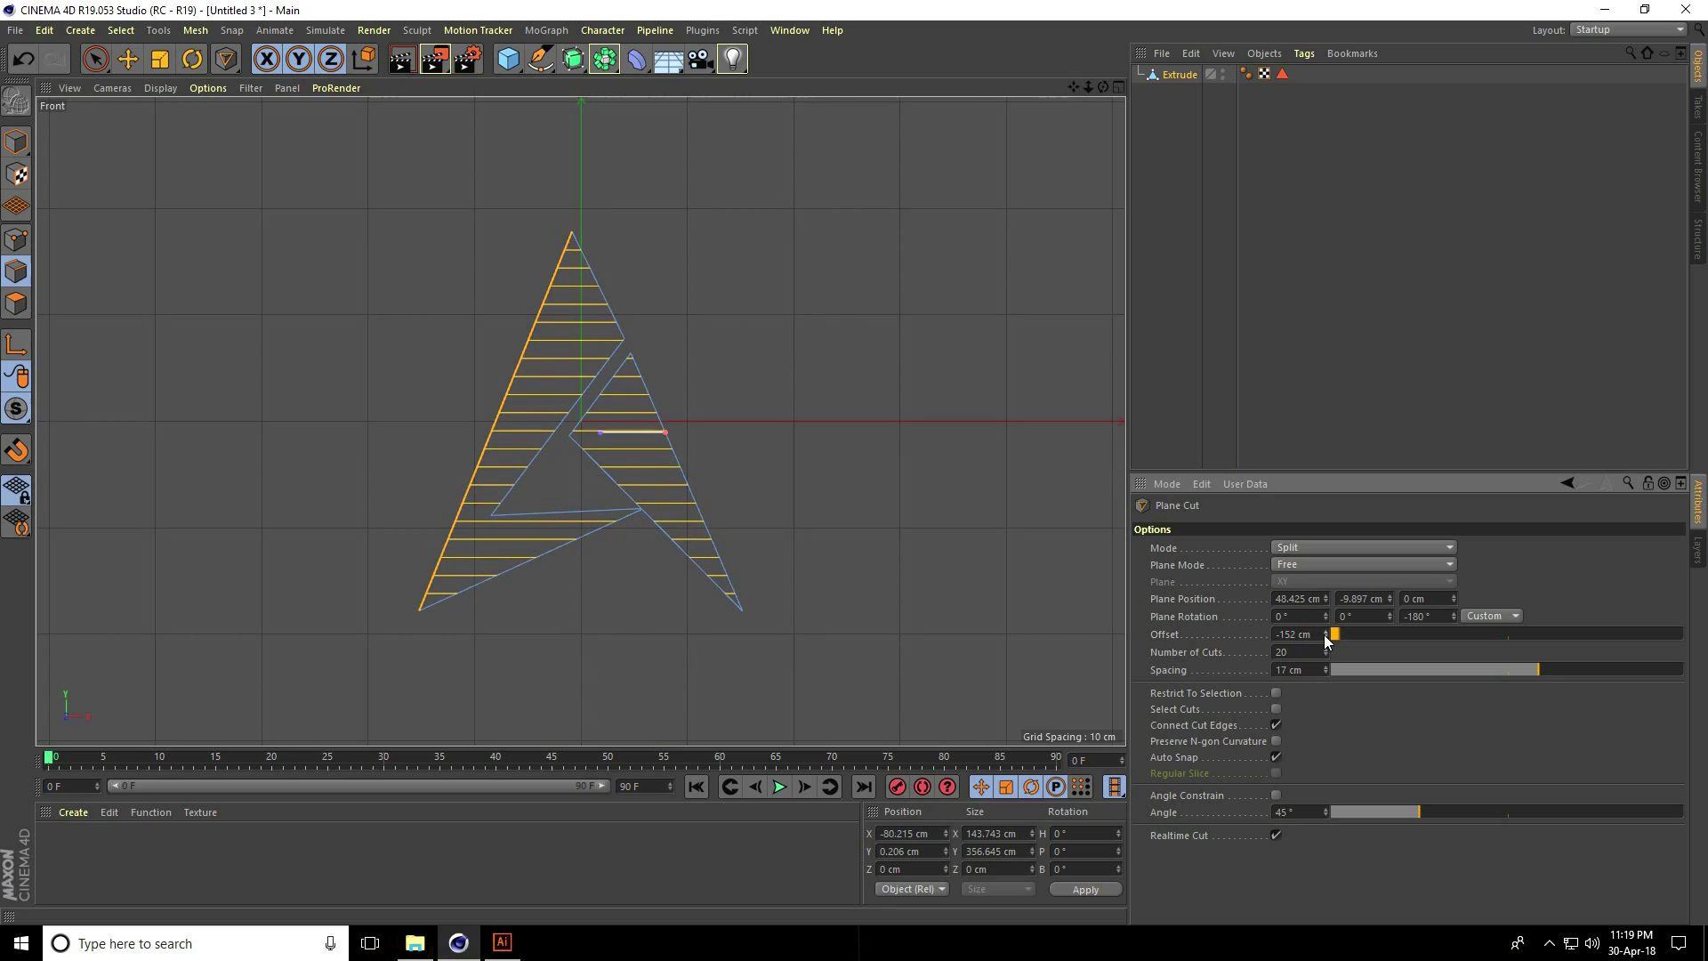
pyautogui.moveTo(1327, 644); pyautogui.dragTo(1324, 642)
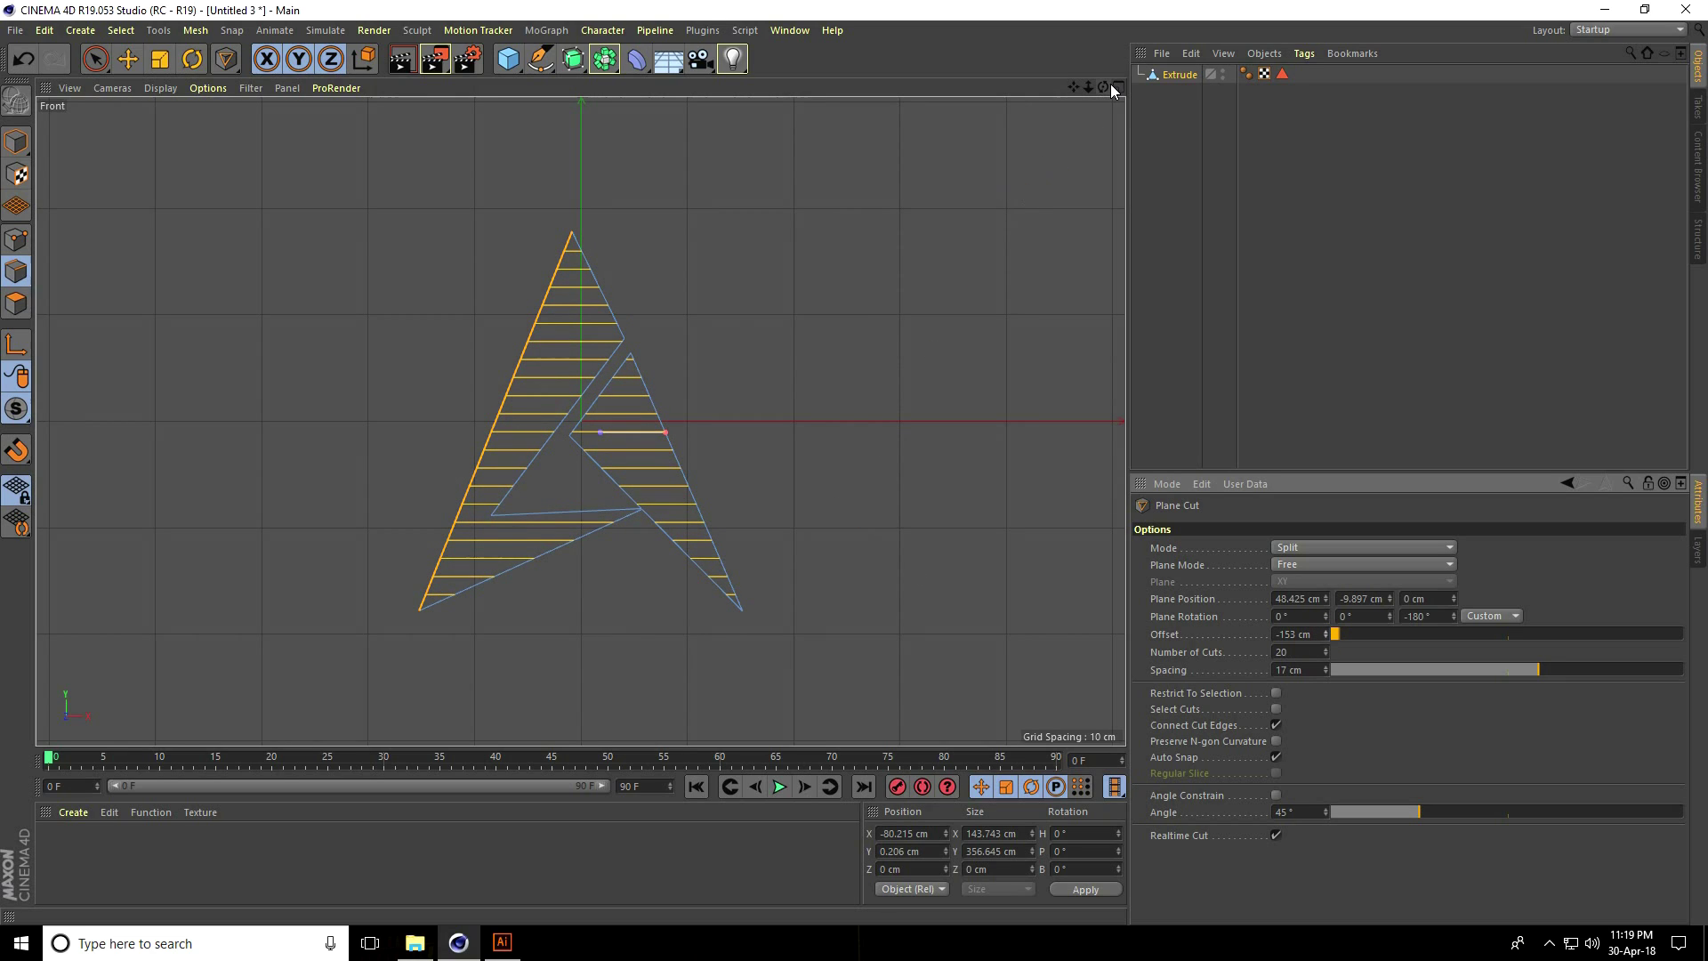
# Step: Return to Model mode and view the sliced logo in the Perspective viewport
pyautogui.click(17, 142)
pyautogui.click(126, 65)
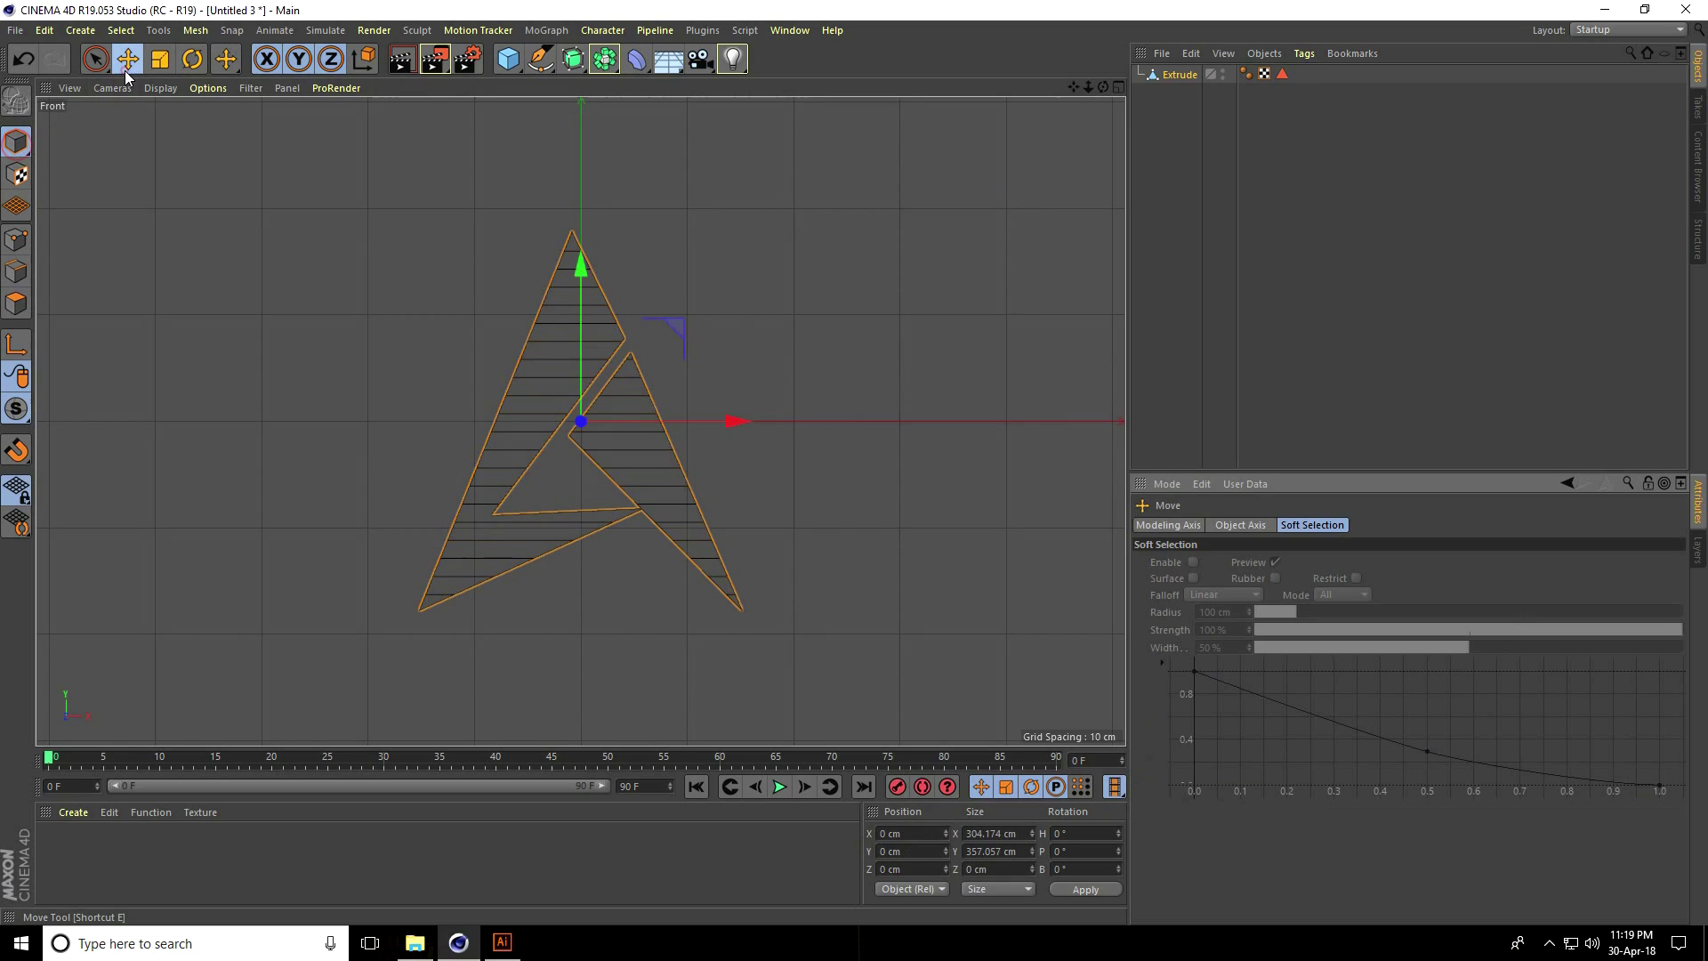
pyautogui.middleClick(333, 241)
pyautogui.click(696, 177)
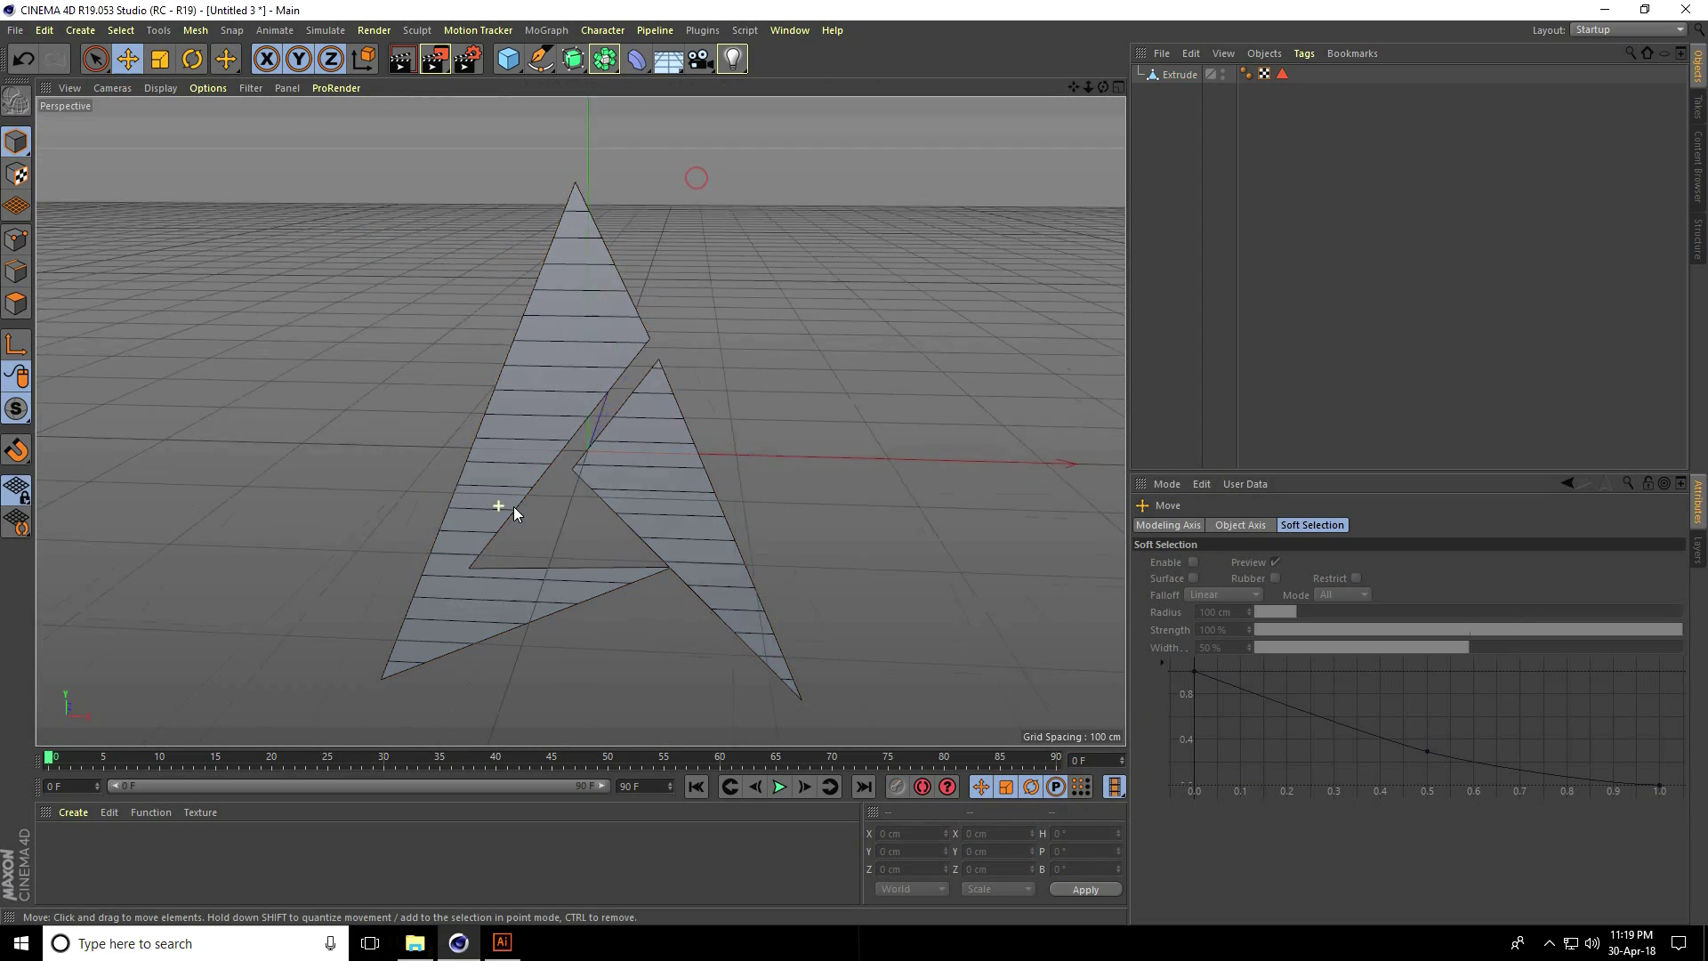
pyautogui.moveTo(513, 506)
pyautogui.keyDown('alt'); pyautogui.mouseDown()
pyautogui.moveTo(713, 488)
pyautogui.moveTo(533, 495)
pyautogui.moveTo(545, 412)
pyautogui.mouseUp(); pyautogui.keyUp('alt')
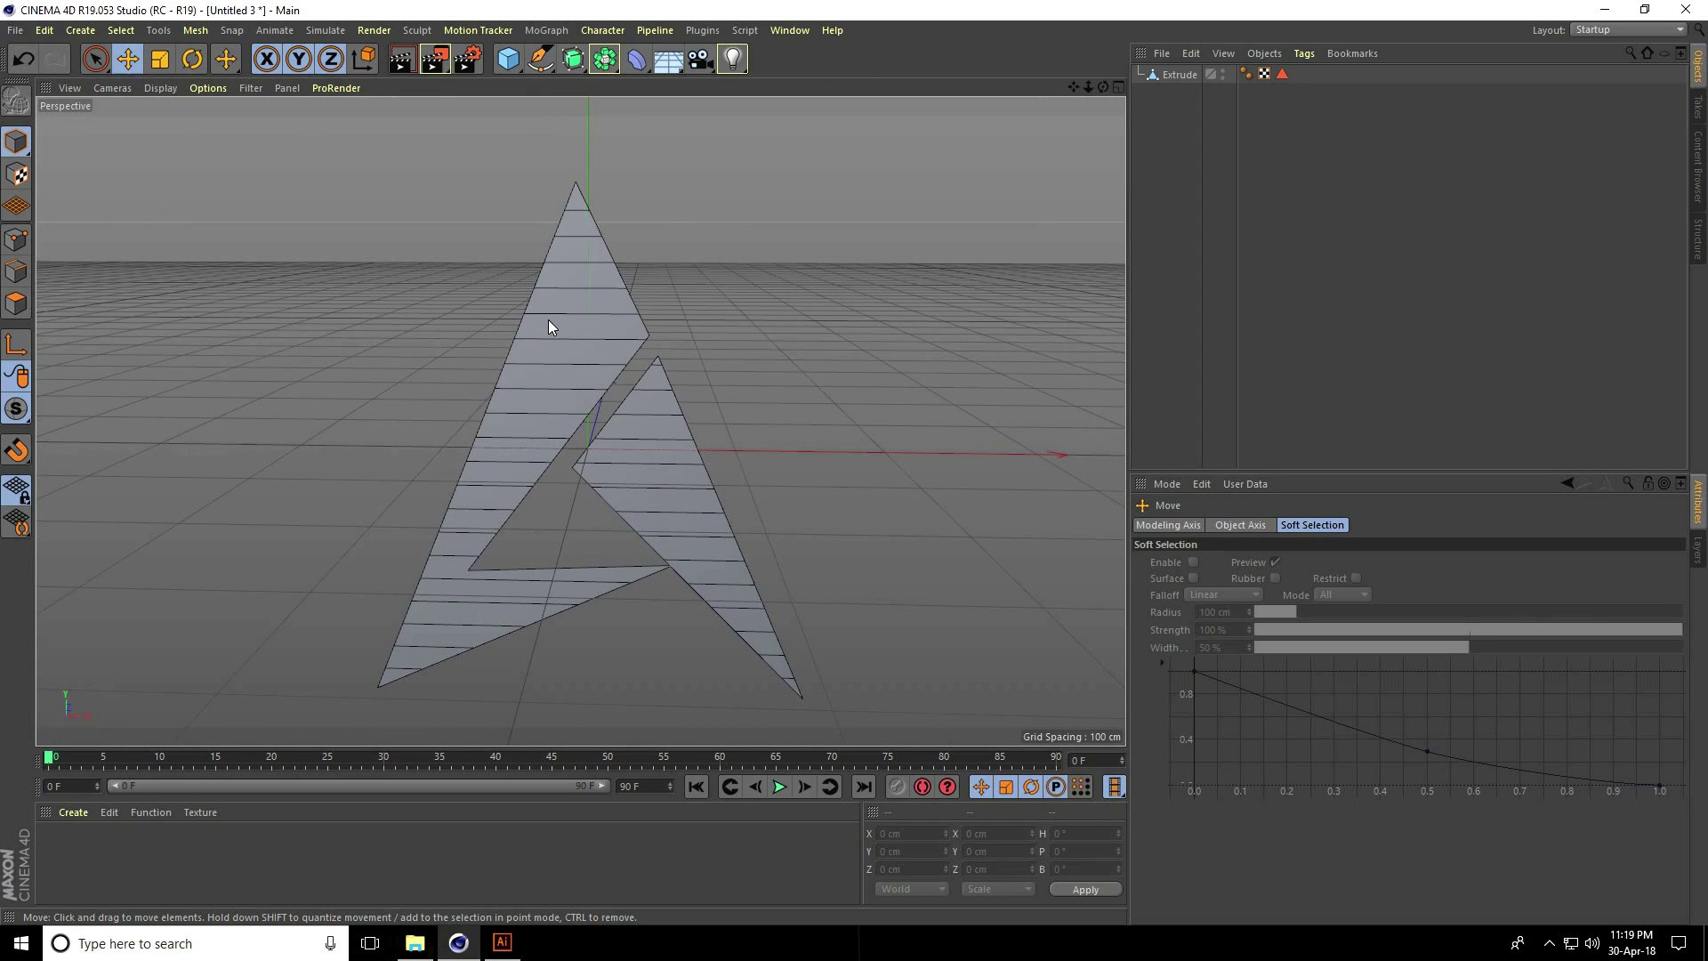
# Step: Select the Extrude's topmost tip polygon with Live Selection in Polygons mode
pyautogui.click(1171, 78)
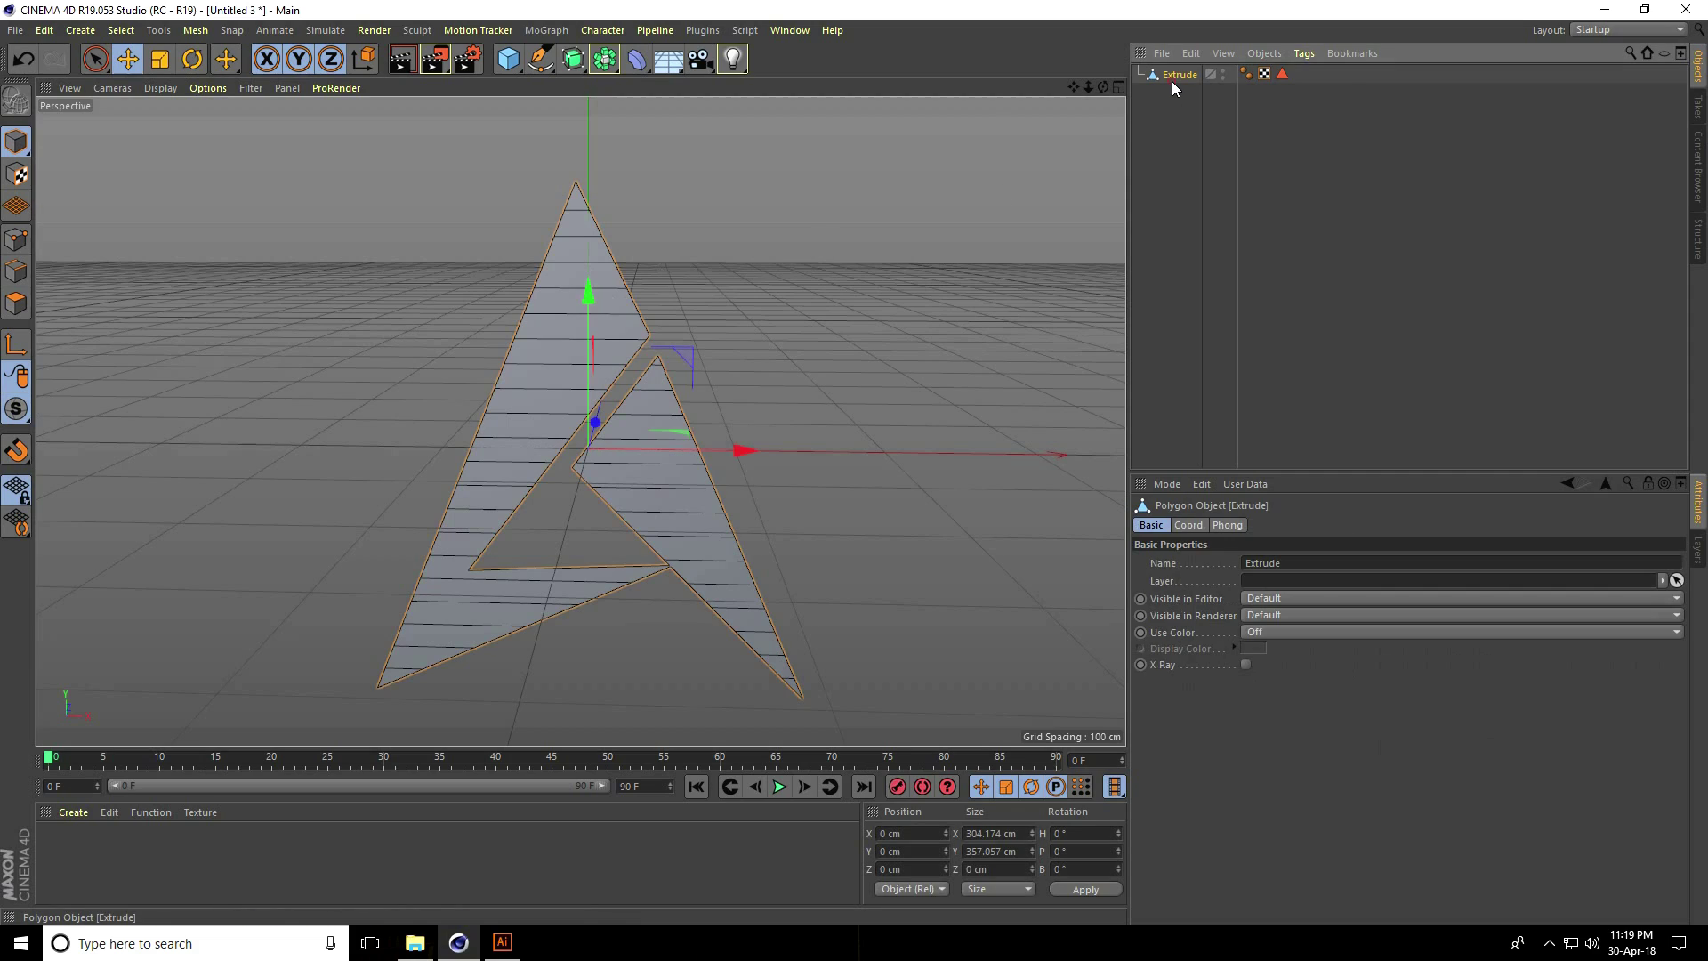
pyautogui.click(18, 303)
pyautogui.moveTo(93, 61); pyautogui.dragTo(145, 101)
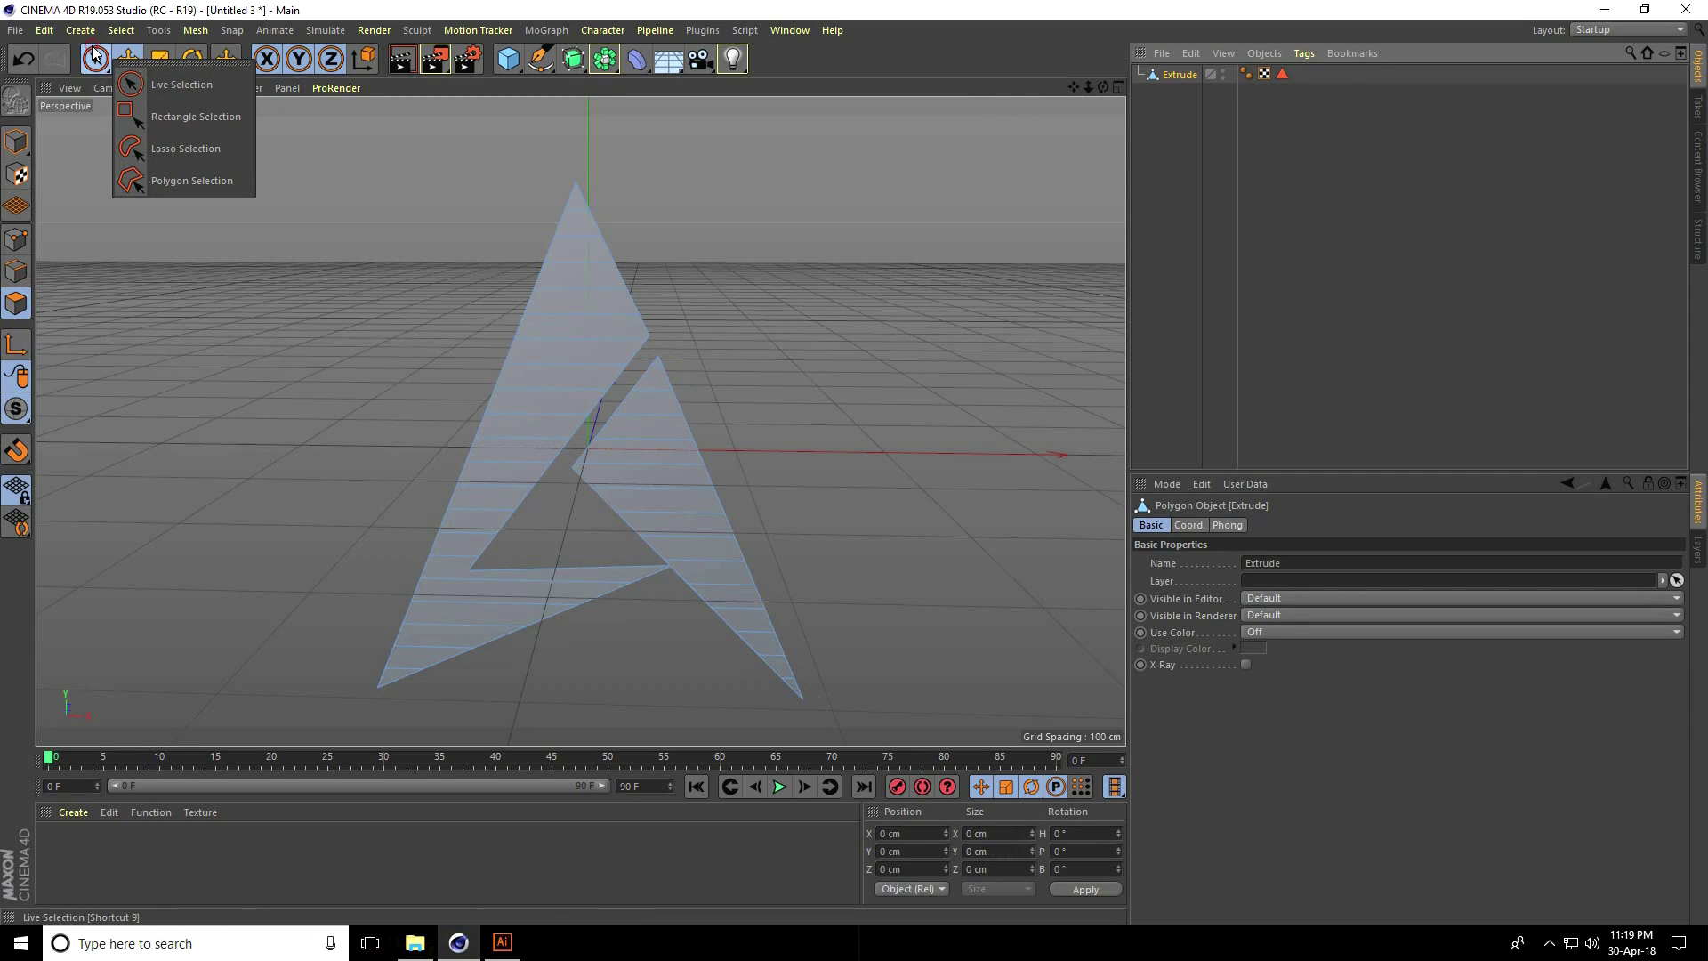
pyautogui.click(175, 90)
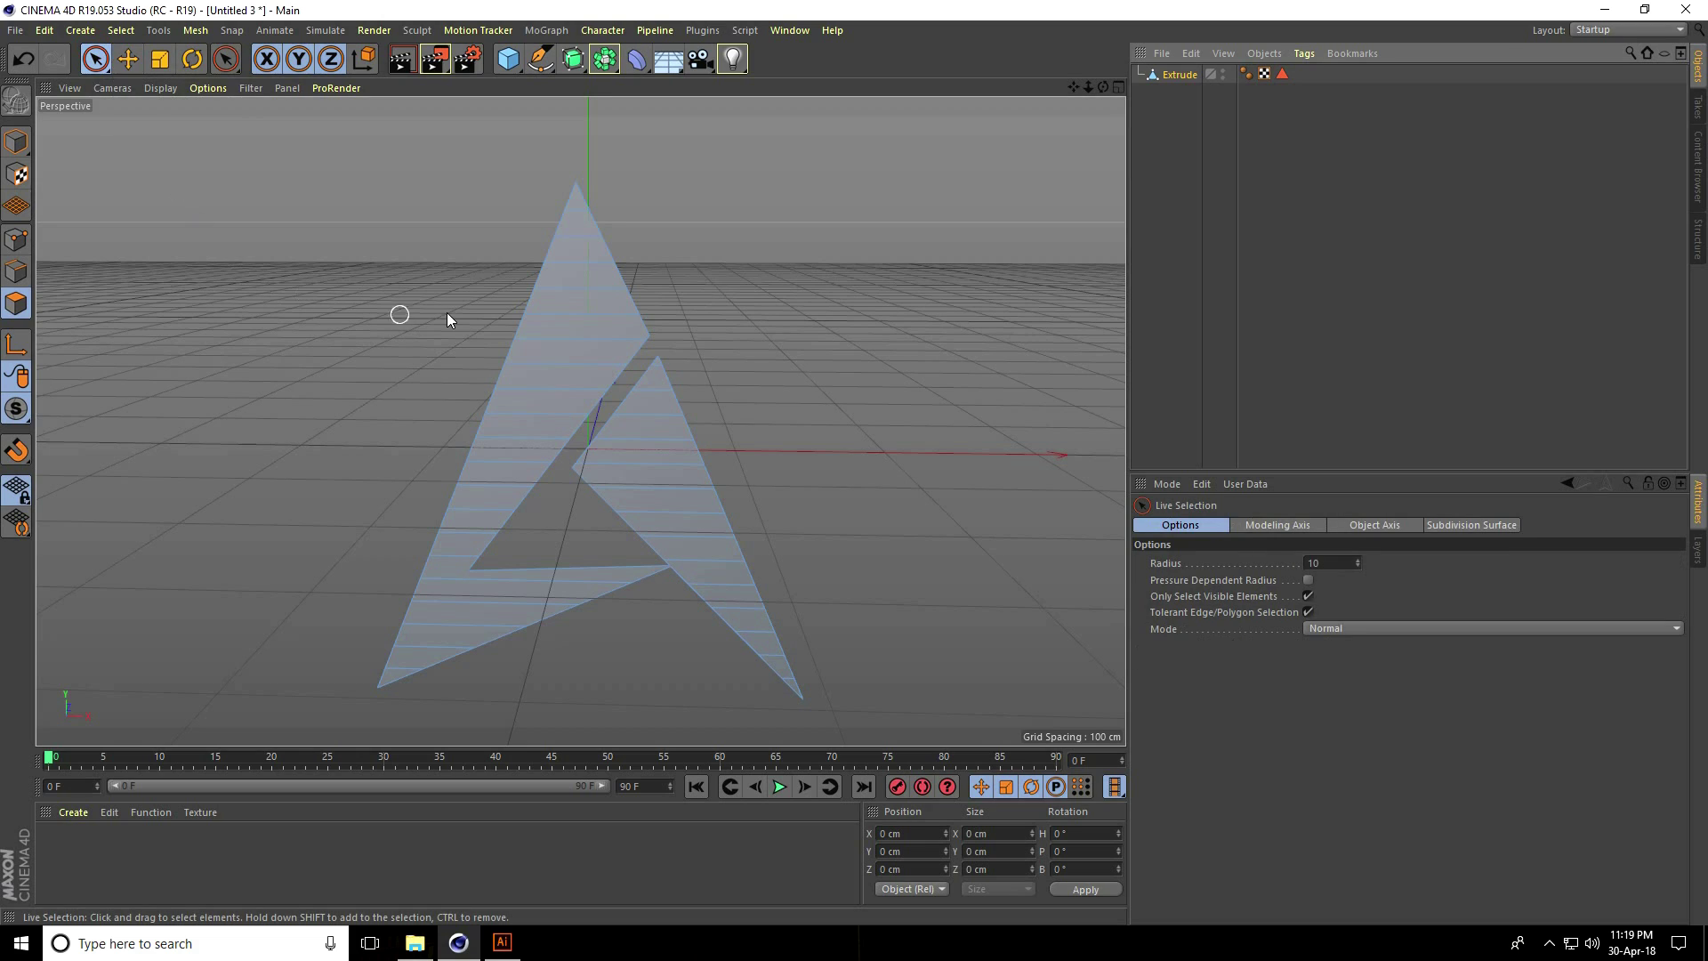
pyautogui.keyDown('alt'); pyautogui.moveTo(595, 149); pyautogui.dragTo(637, 267); pyautogui.keyUp('alt')
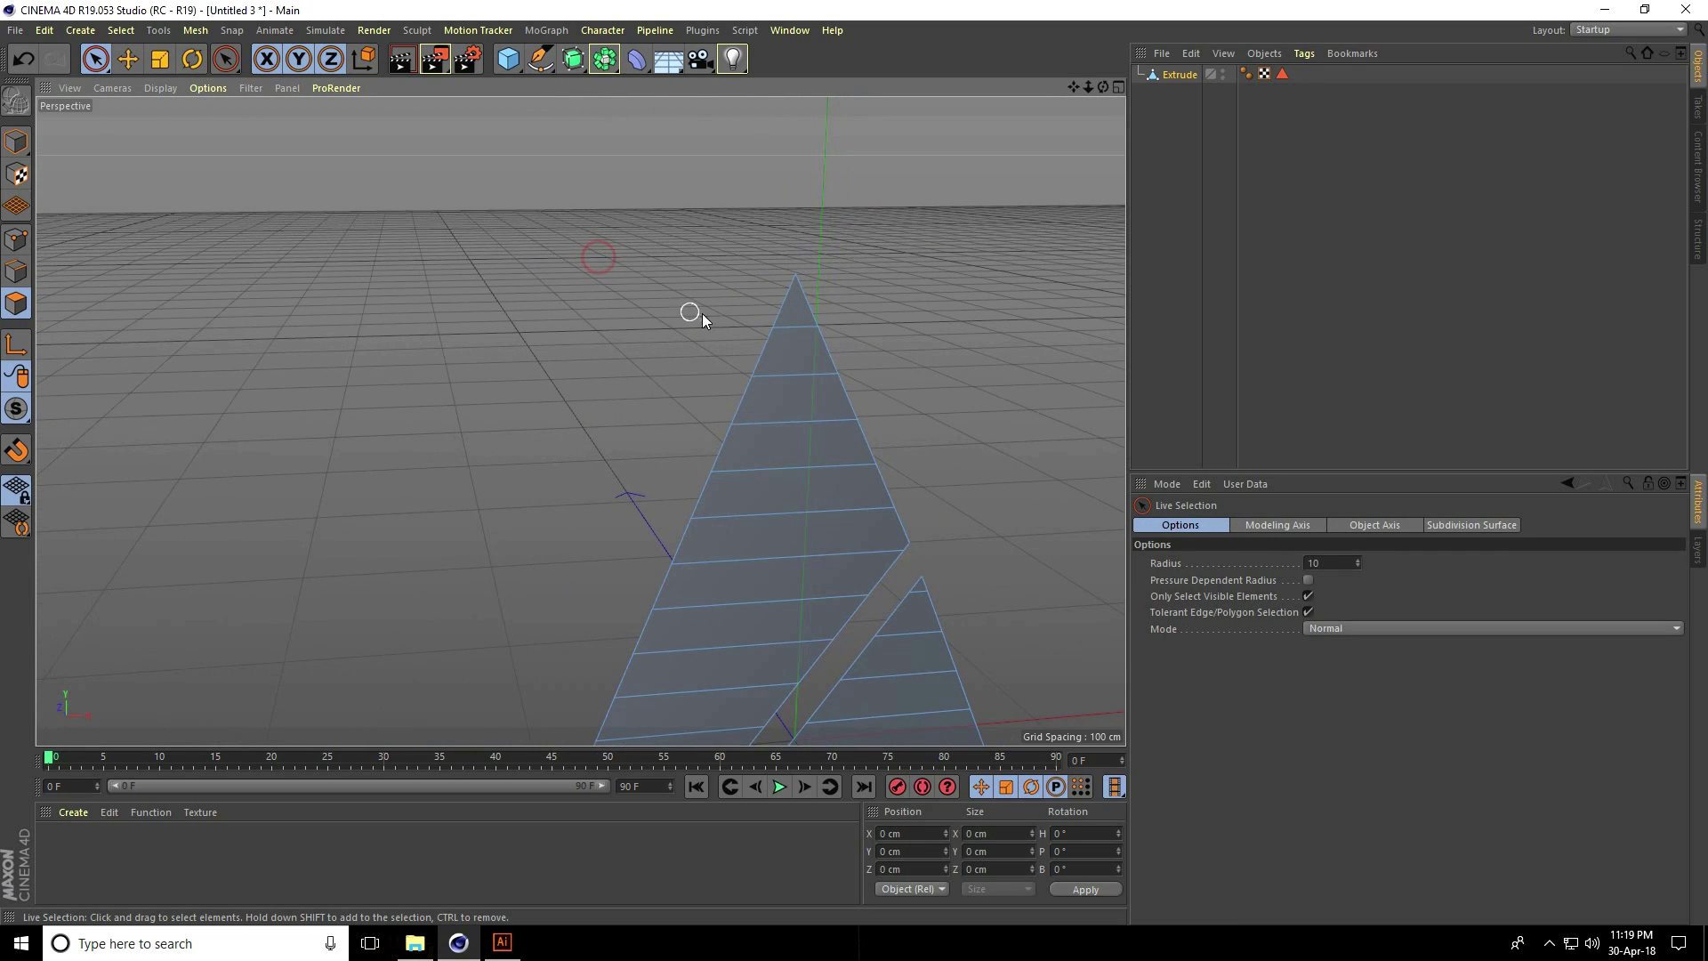
pyautogui.click(797, 319)
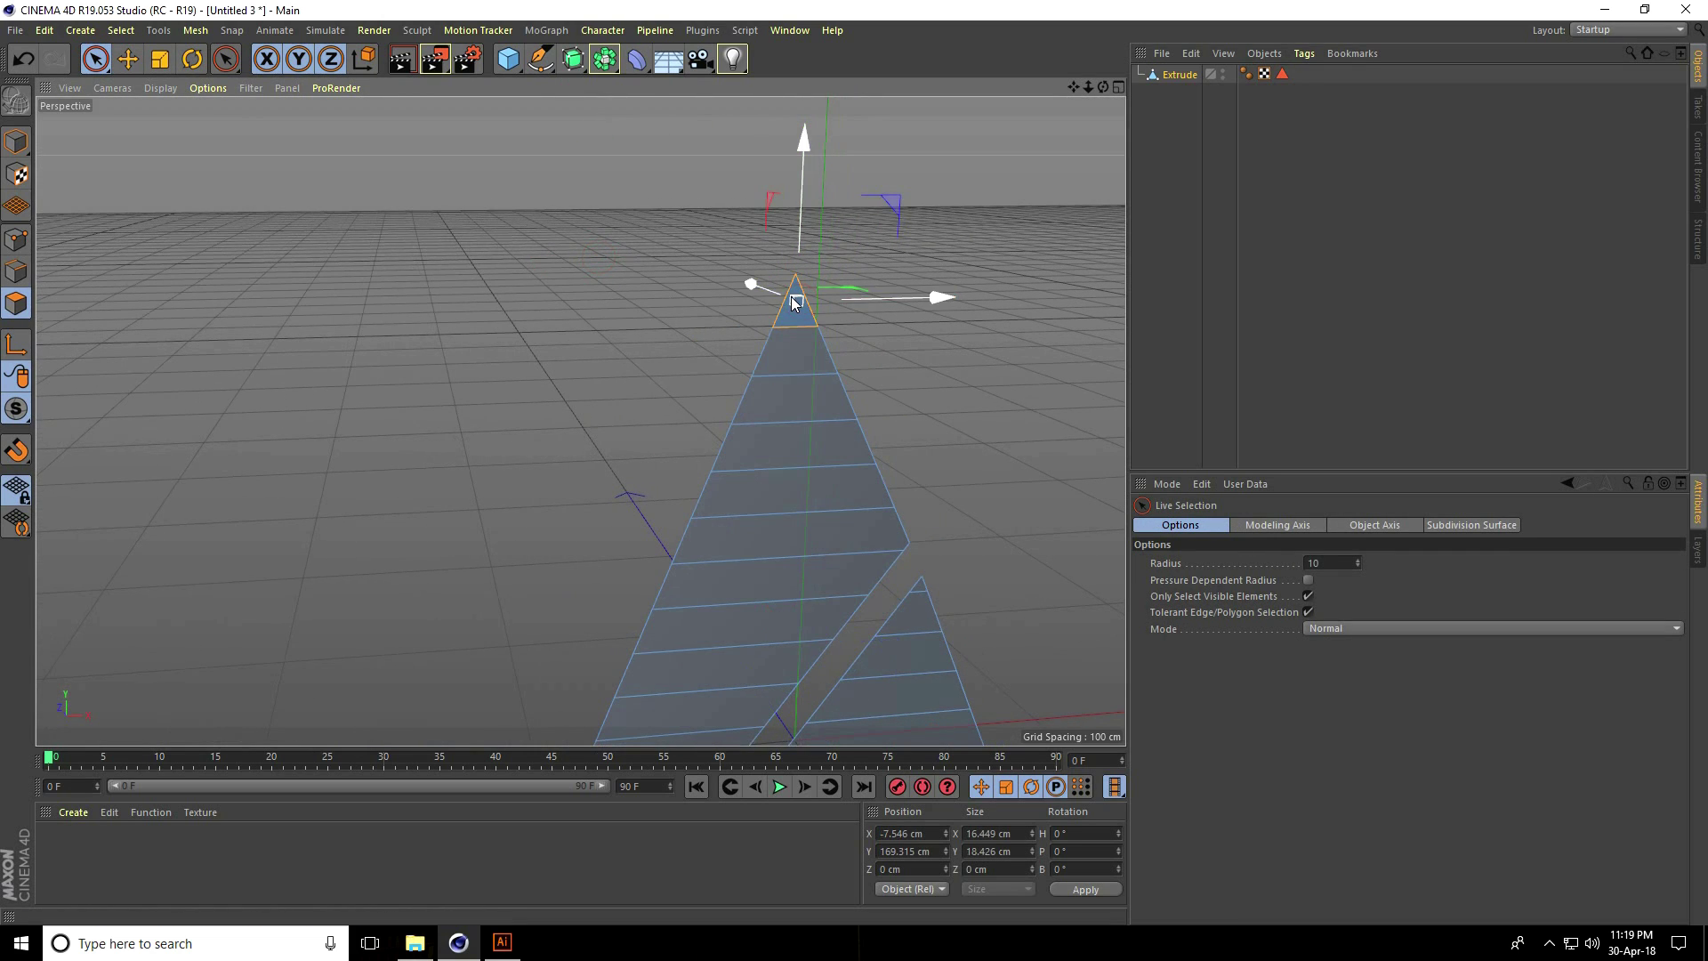
# Step: Split the selected top slice off as Extrude.1 from a floating Mesh Commands palette
pyautogui.click(193, 29)
pyautogui.moveTo(214, 75)
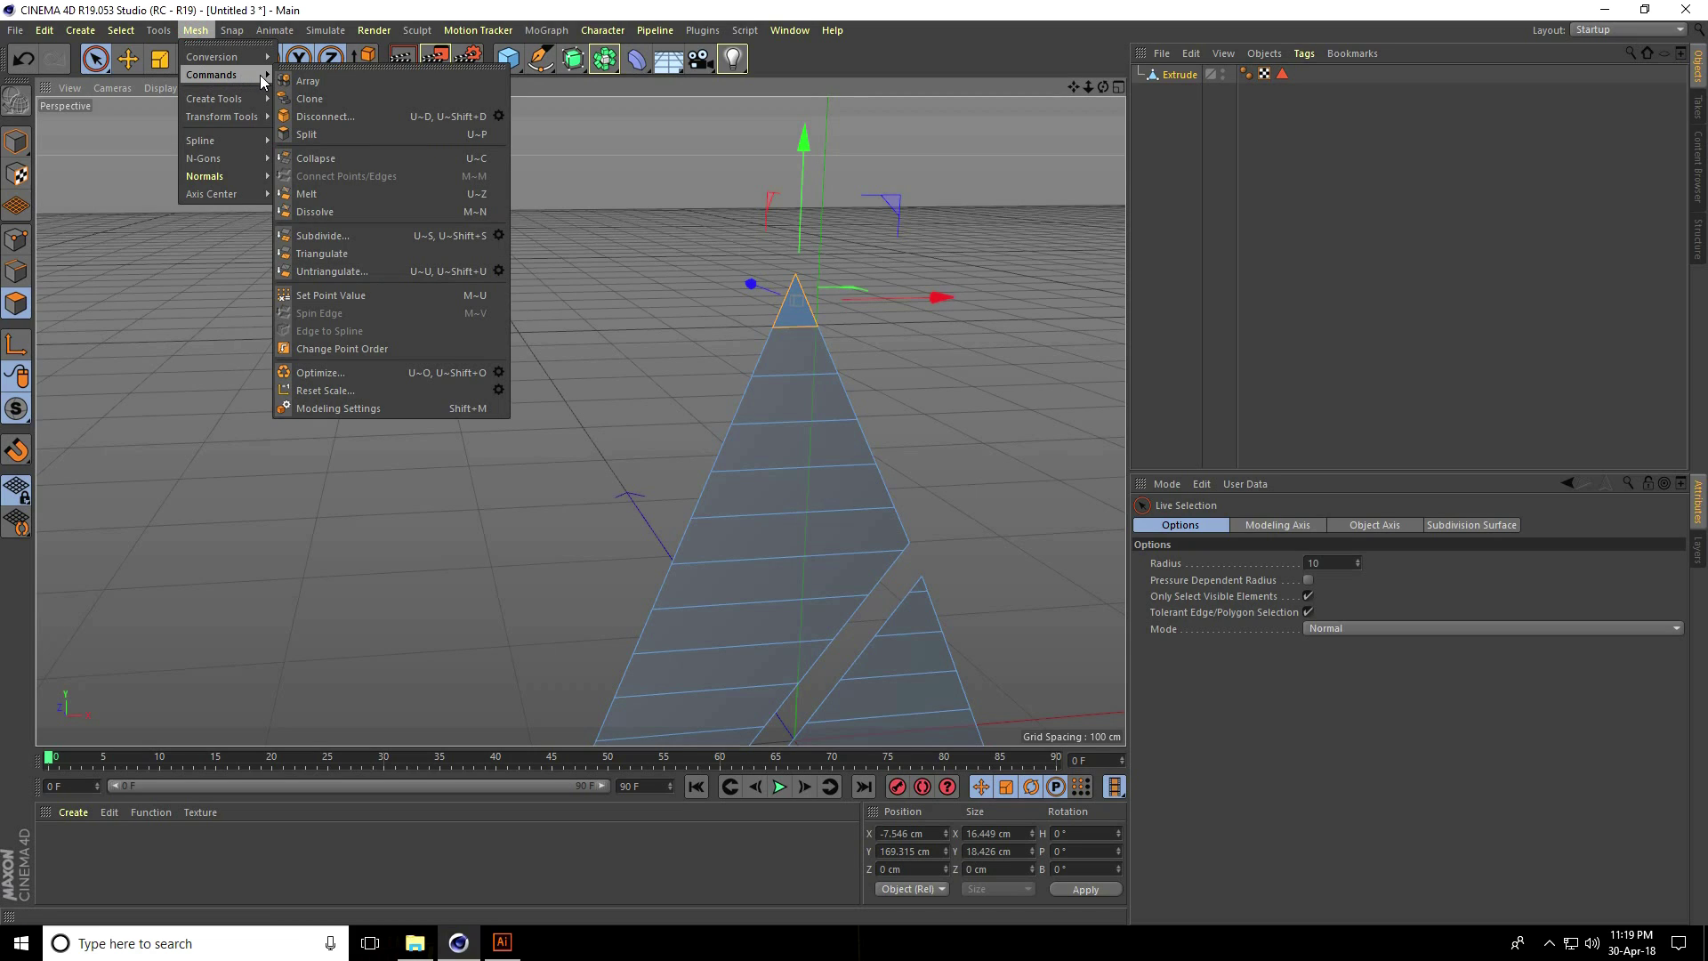
pyautogui.click(339, 69)
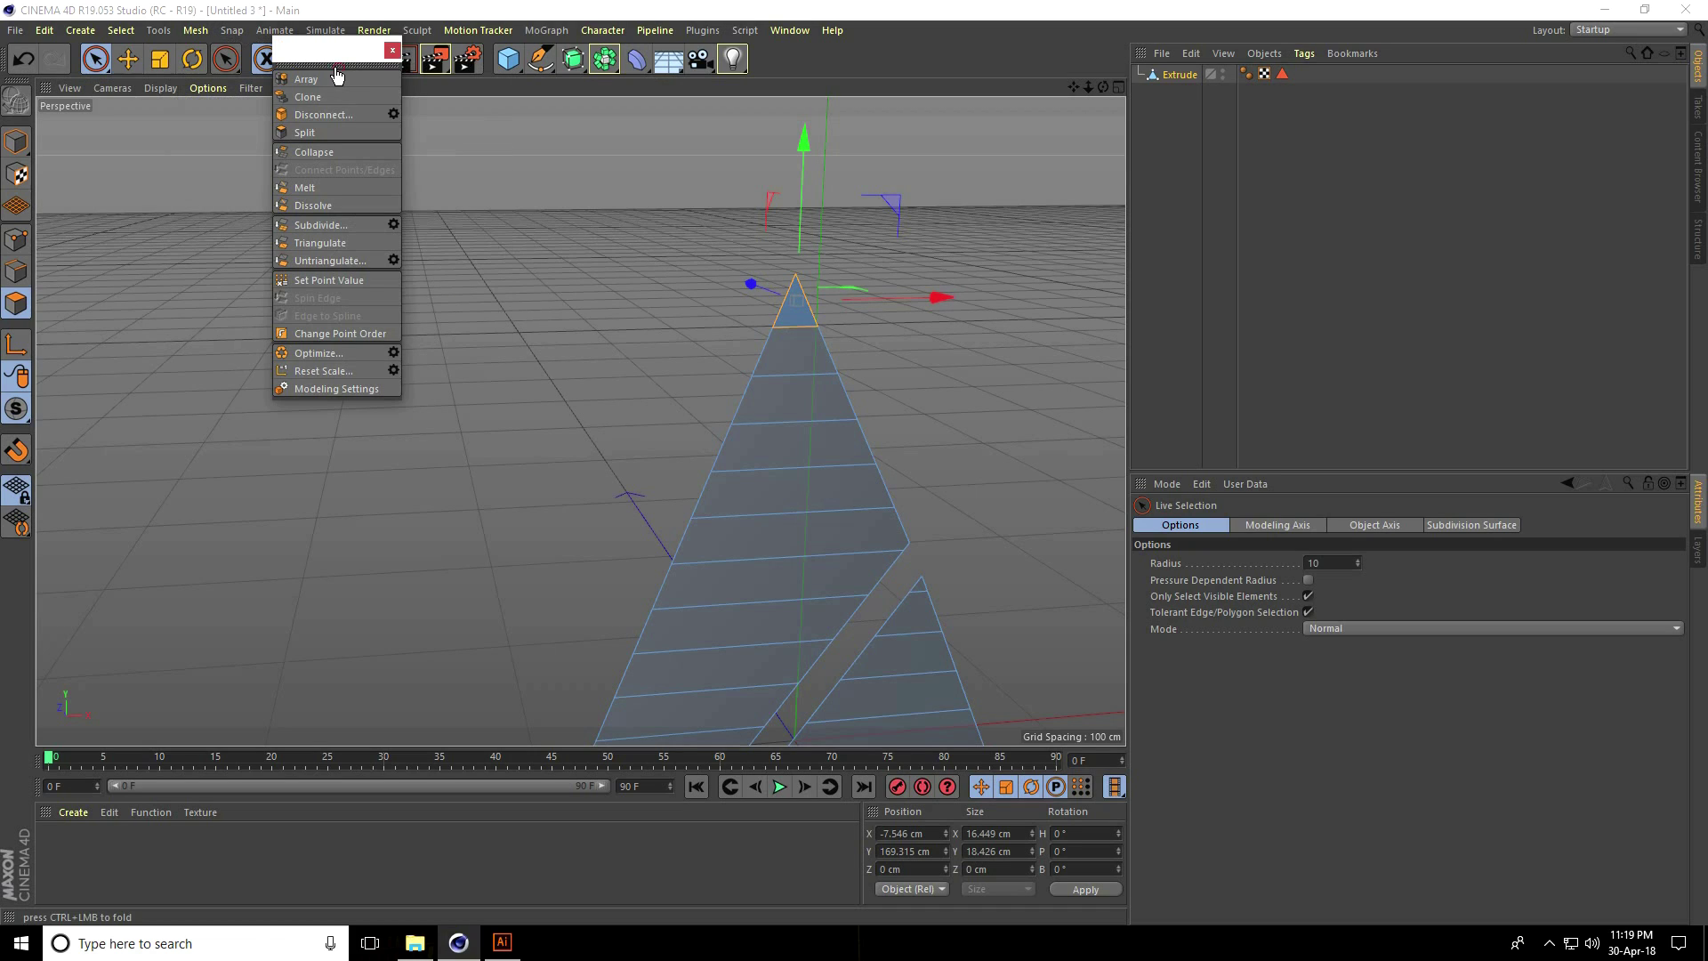
pyautogui.click(314, 134)
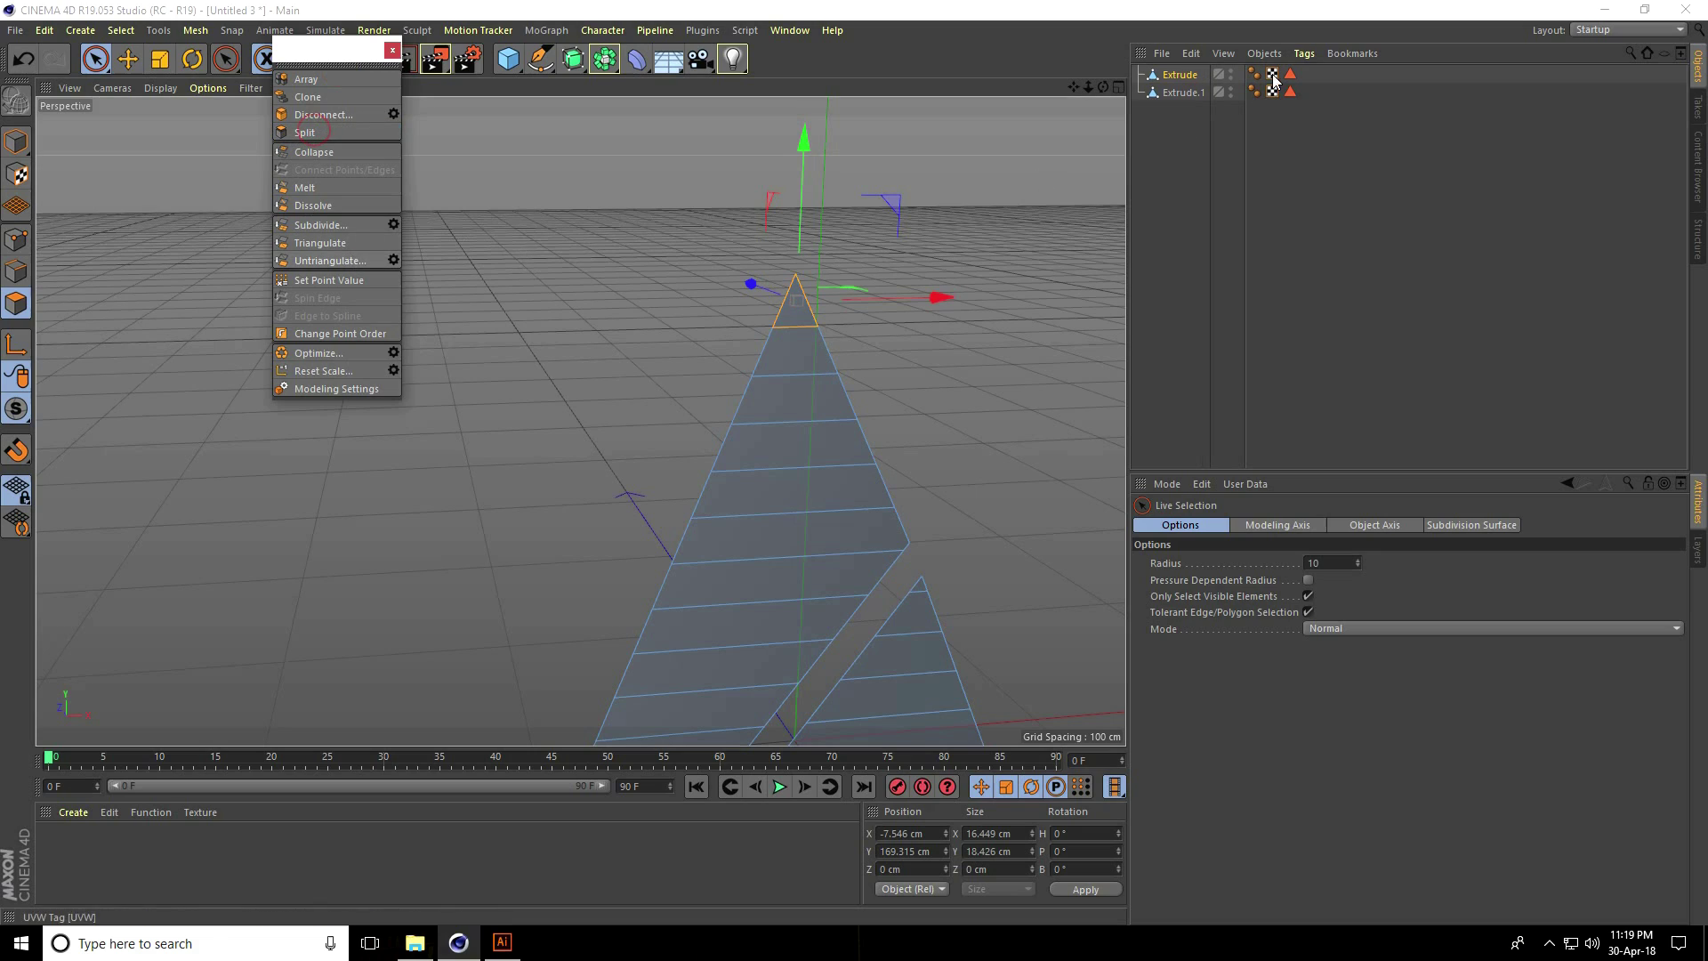
pyautogui.click(17, 138)
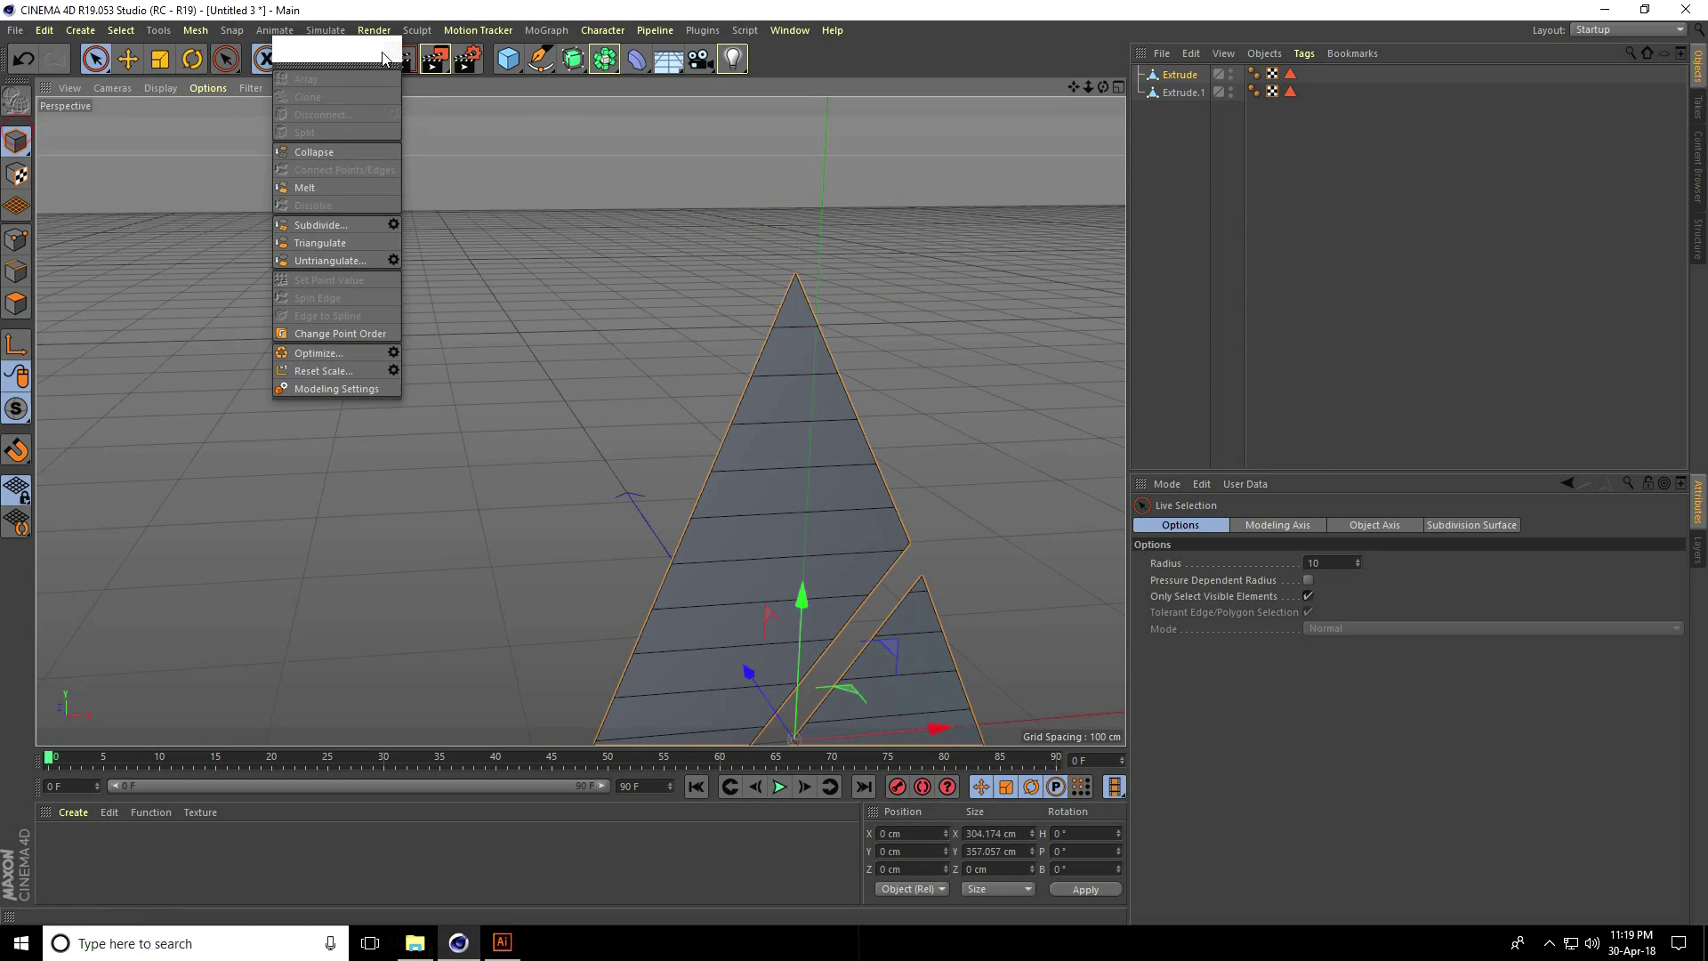
pyautogui.click(1170, 91)
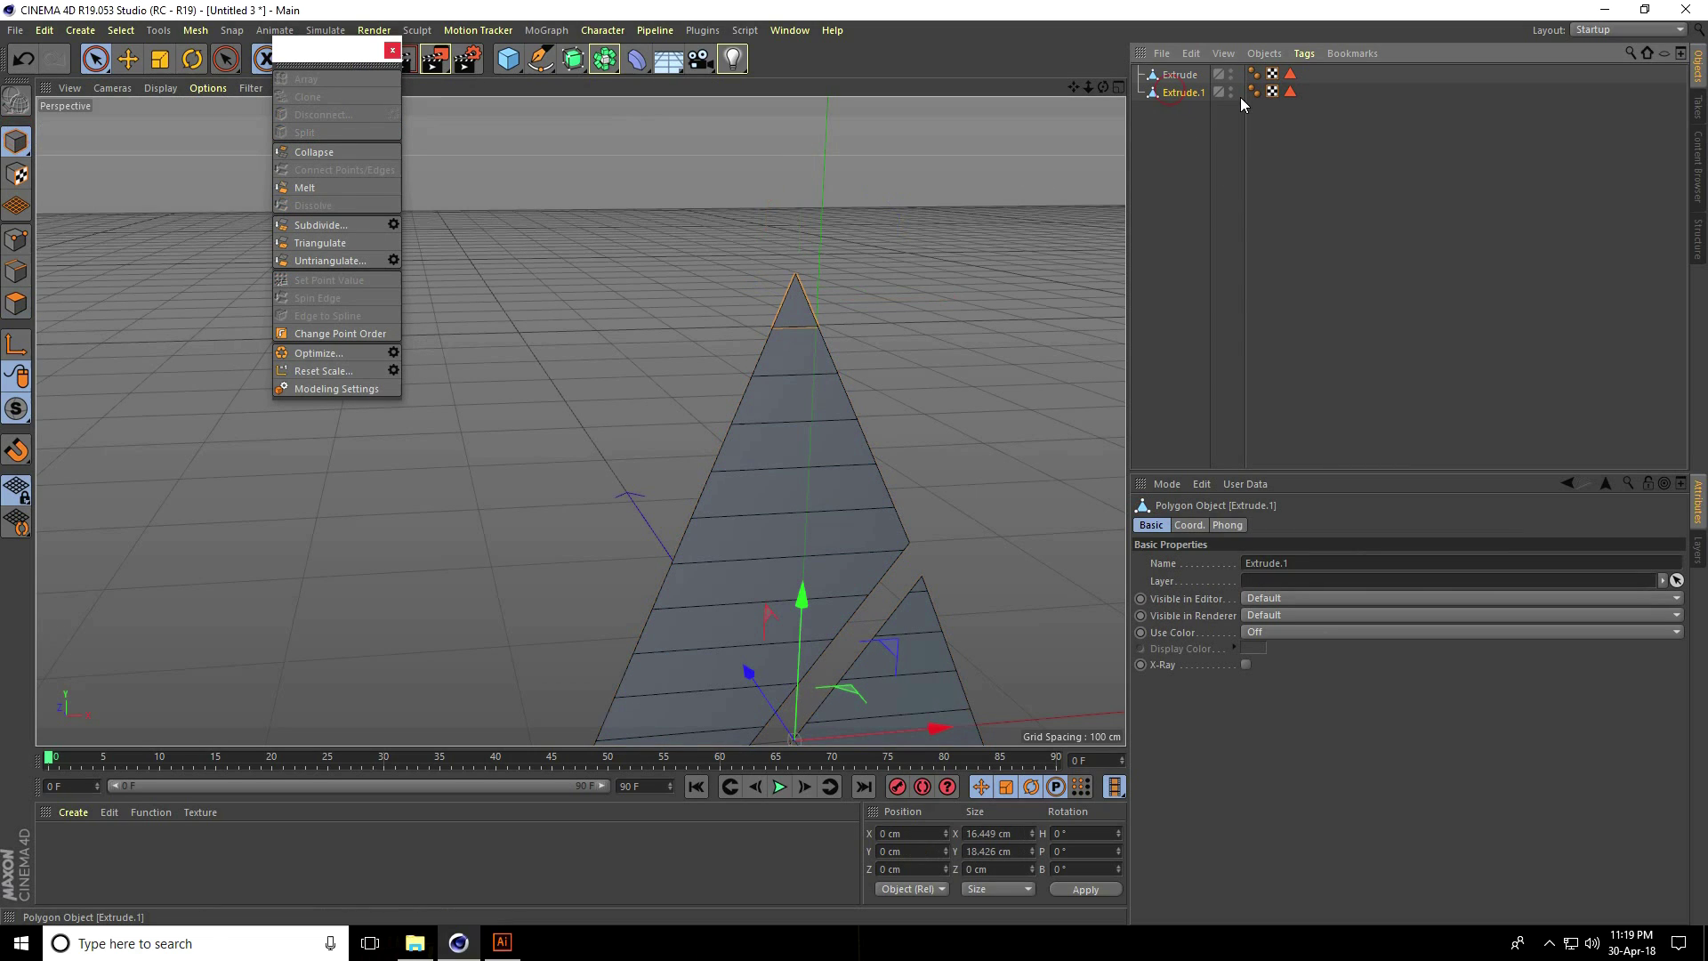
# Step: Toggle Extrude and Extrude.1 visibility to check the split, then restore both
pyautogui.click(1230, 88)
pyautogui.click(1230, 74)
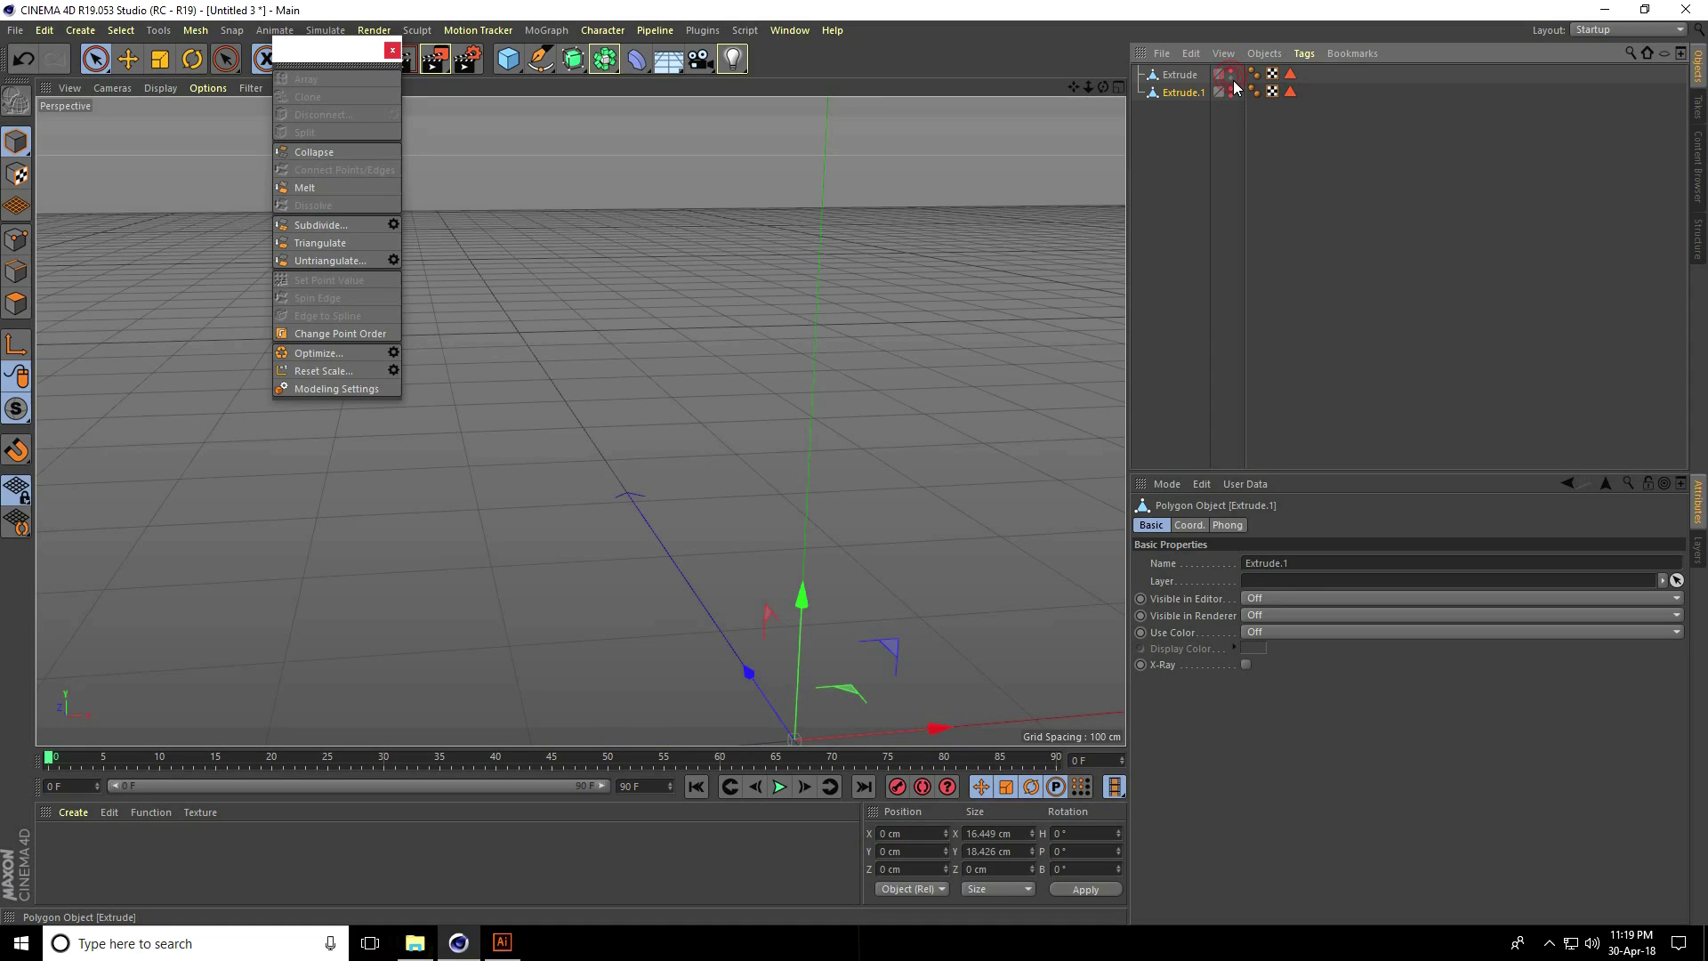
pyautogui.click(1230, 88)
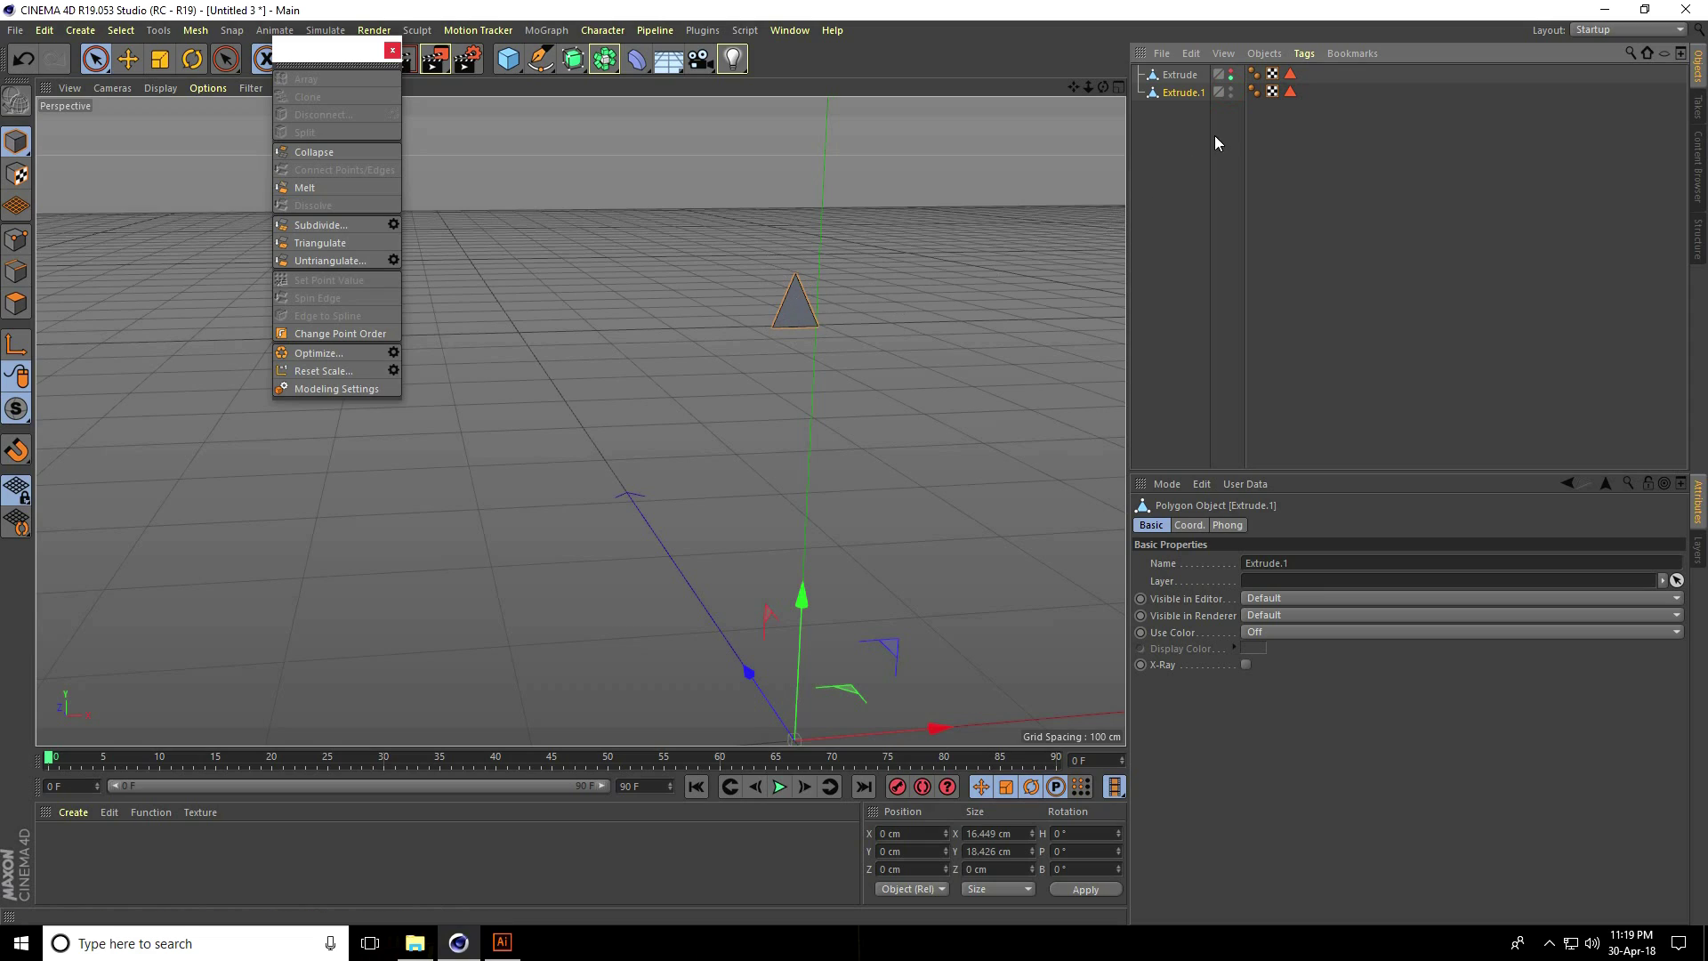
pyautogui.click(1230, 76)
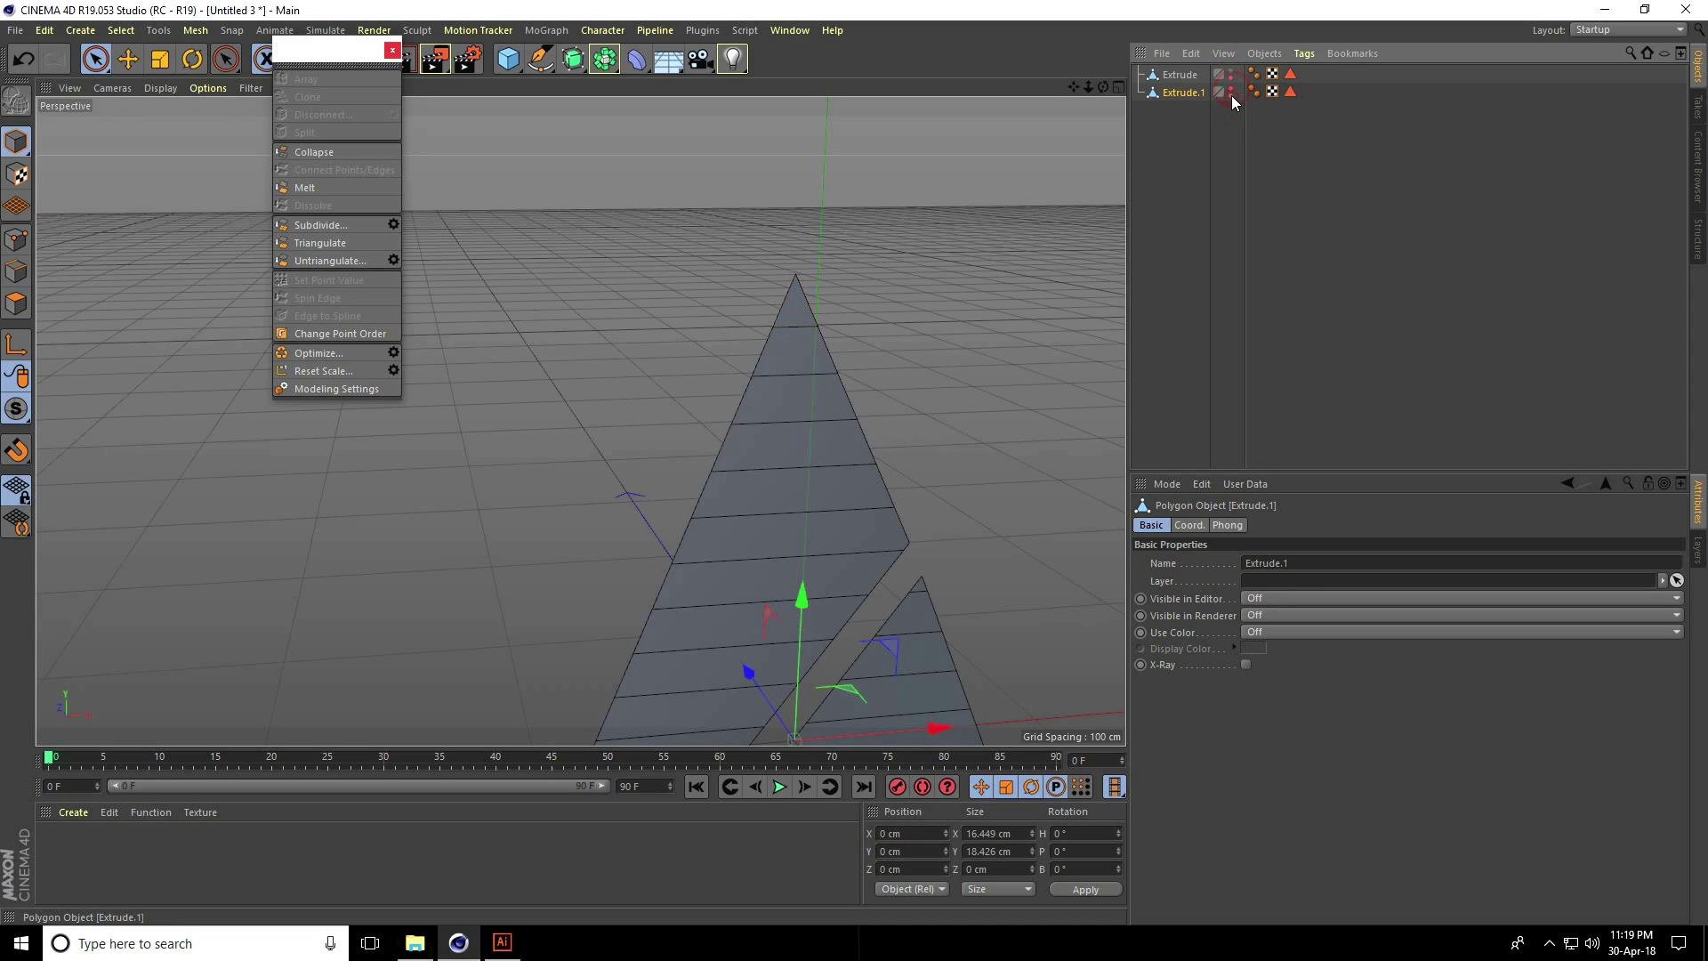
pyautogui.click(1232, 89)
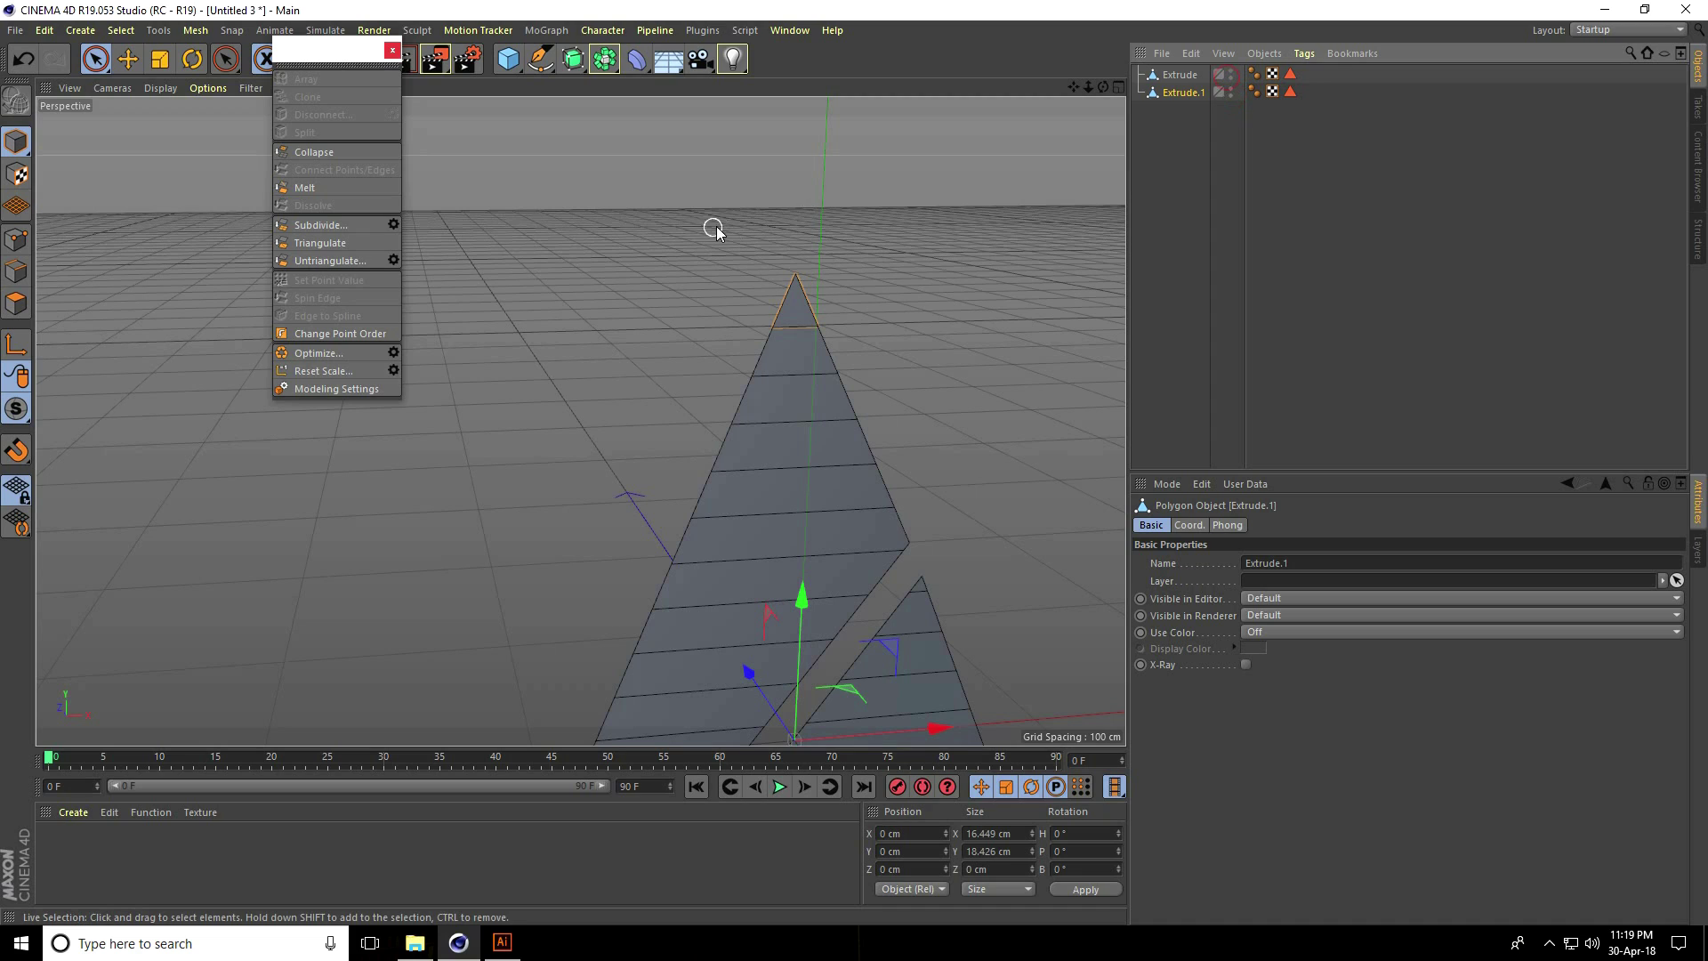
# Step: Split the first bands below the top off the main Extrude as separate objects
pyautogui.moveTo(716, 226); pyautogui.dragTo(609, 217, button='middle')
pyautogui.click(625, 335)
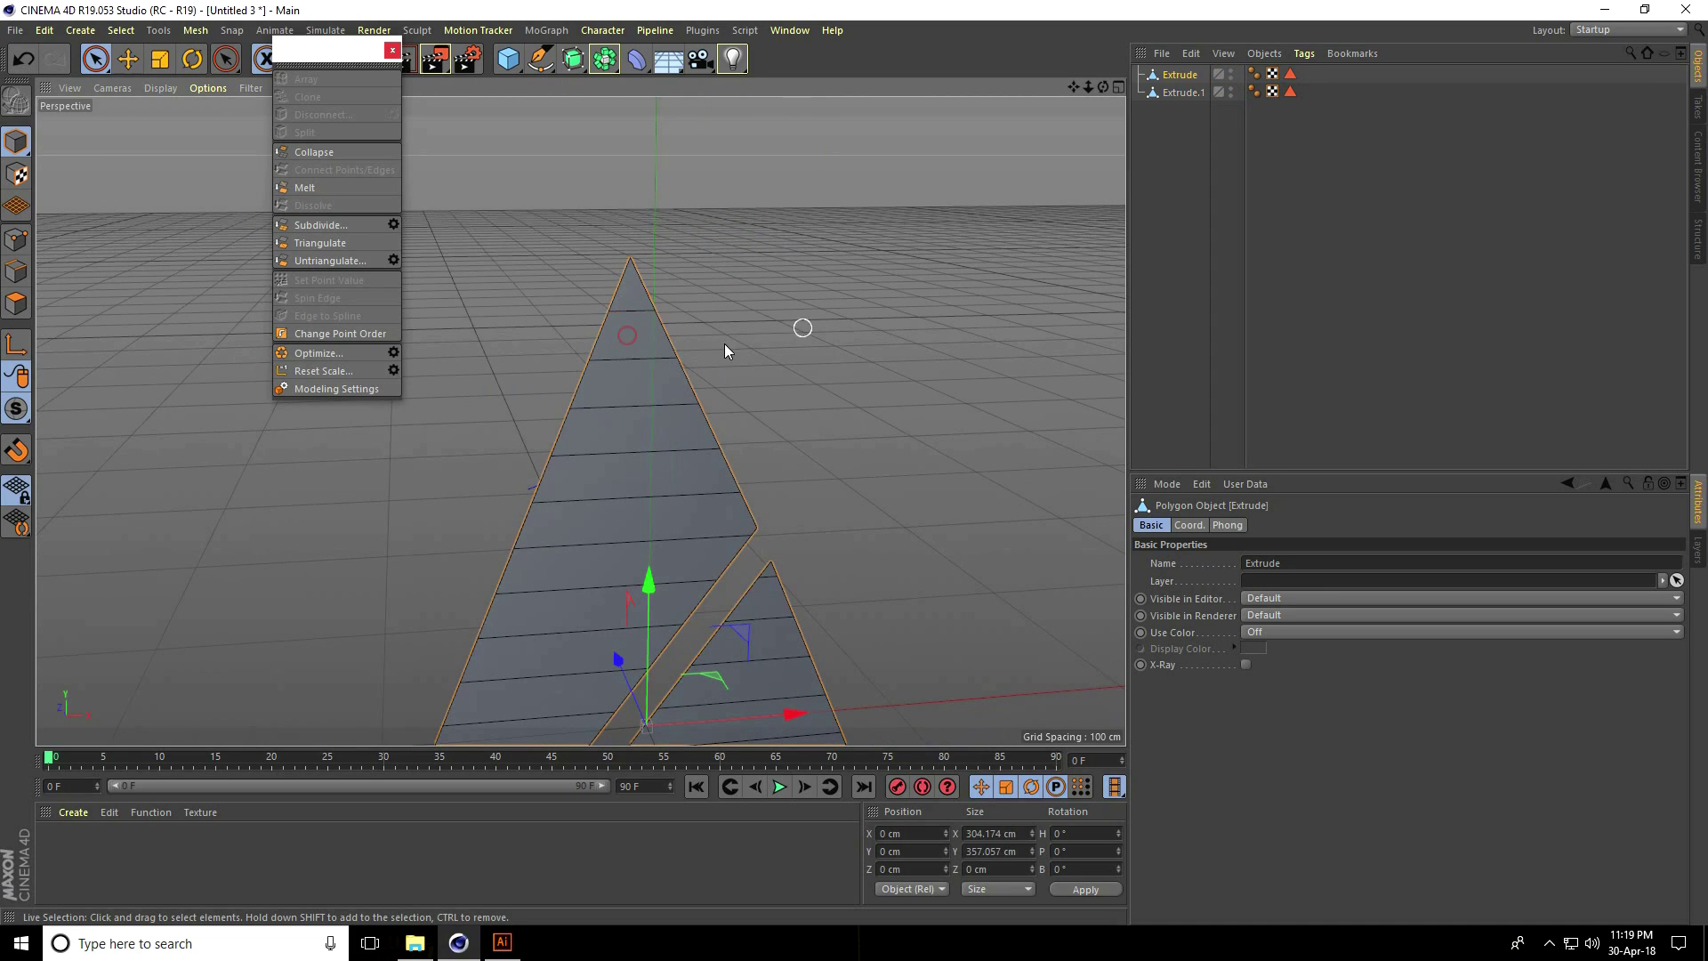
pyautogui.click(611, 335)
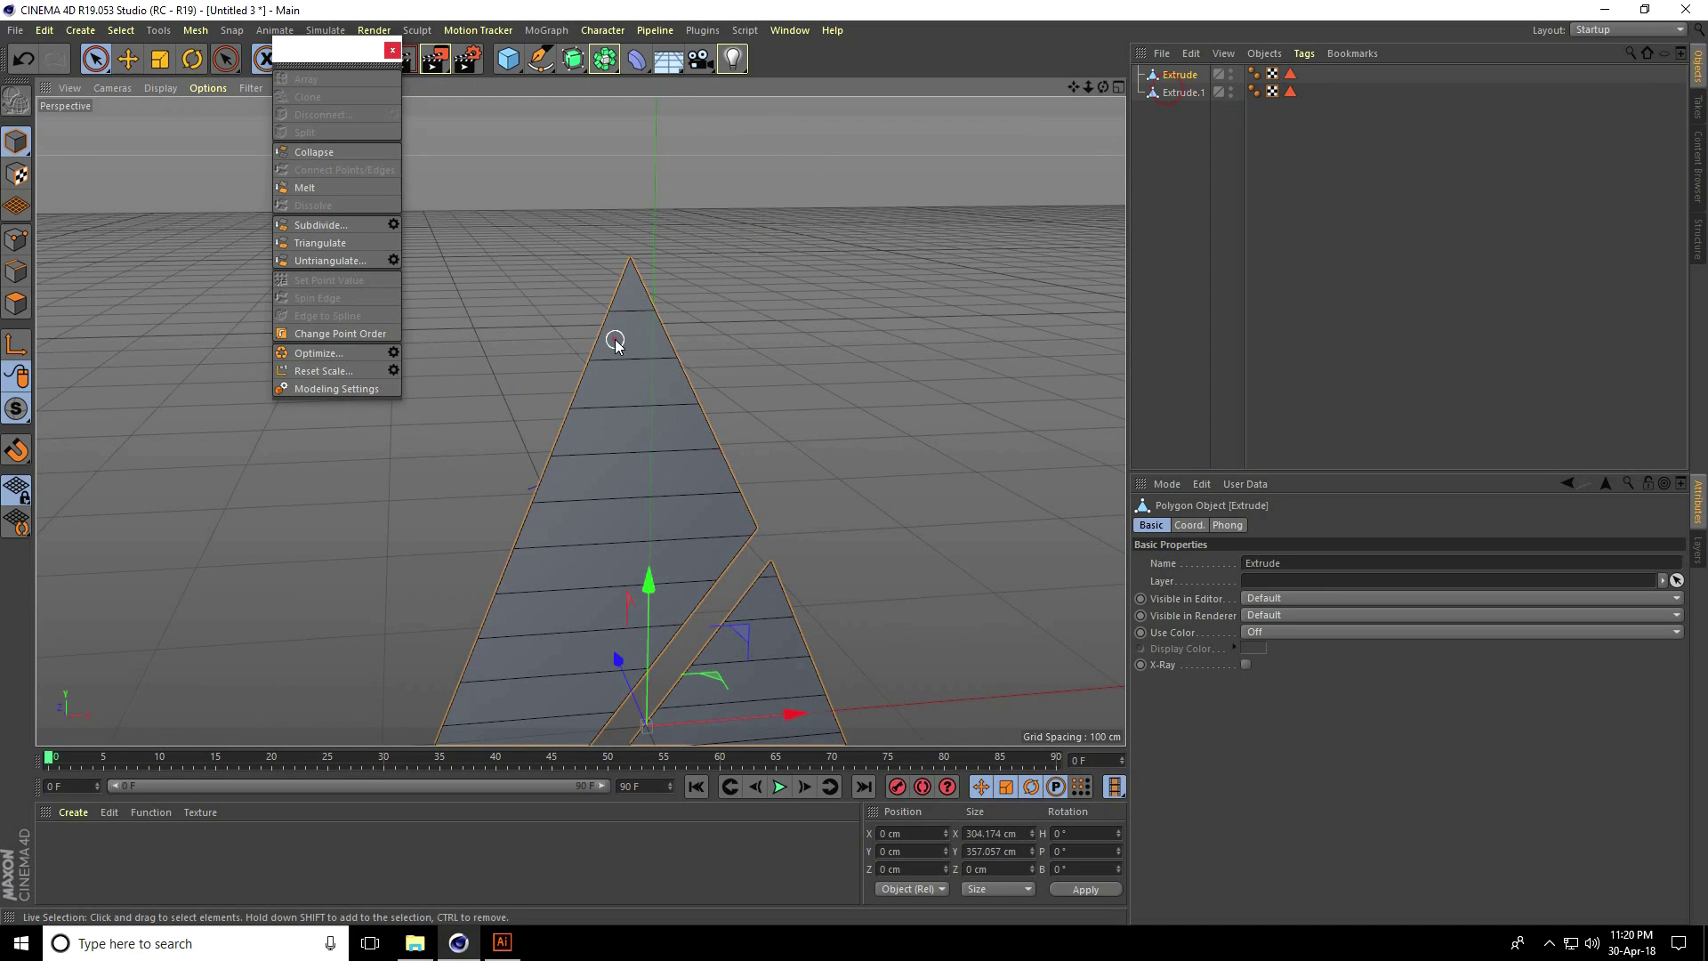
pyautogui.click(16, 303)
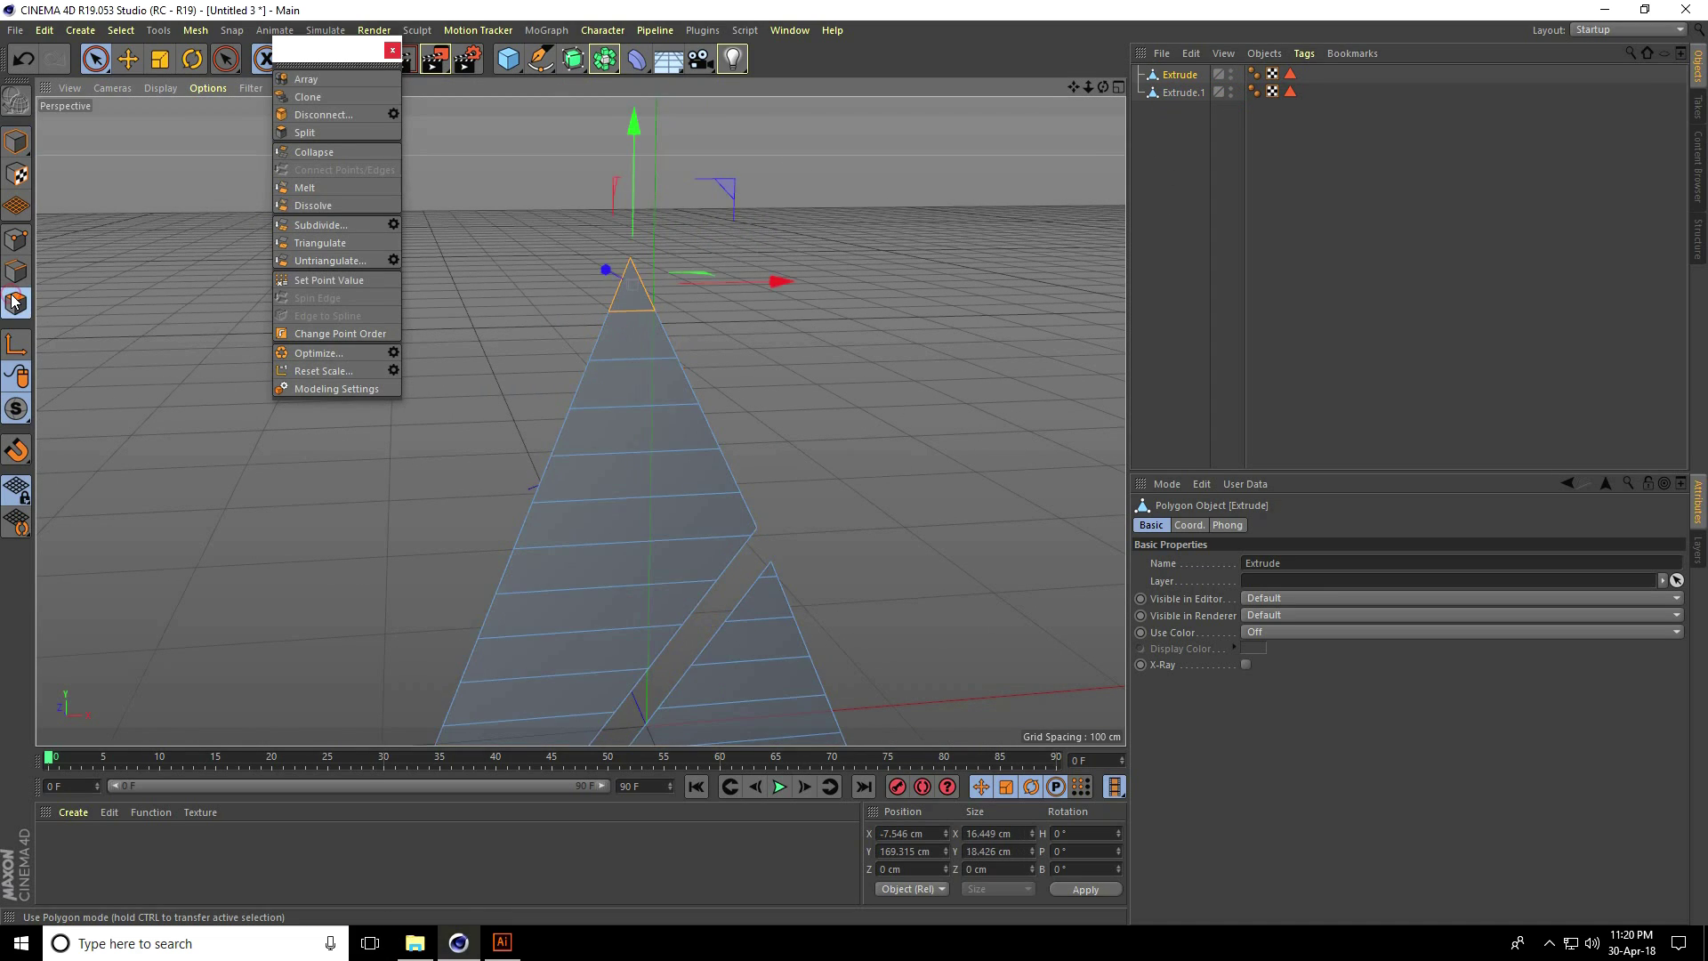
pyautogui.click(624, 344)
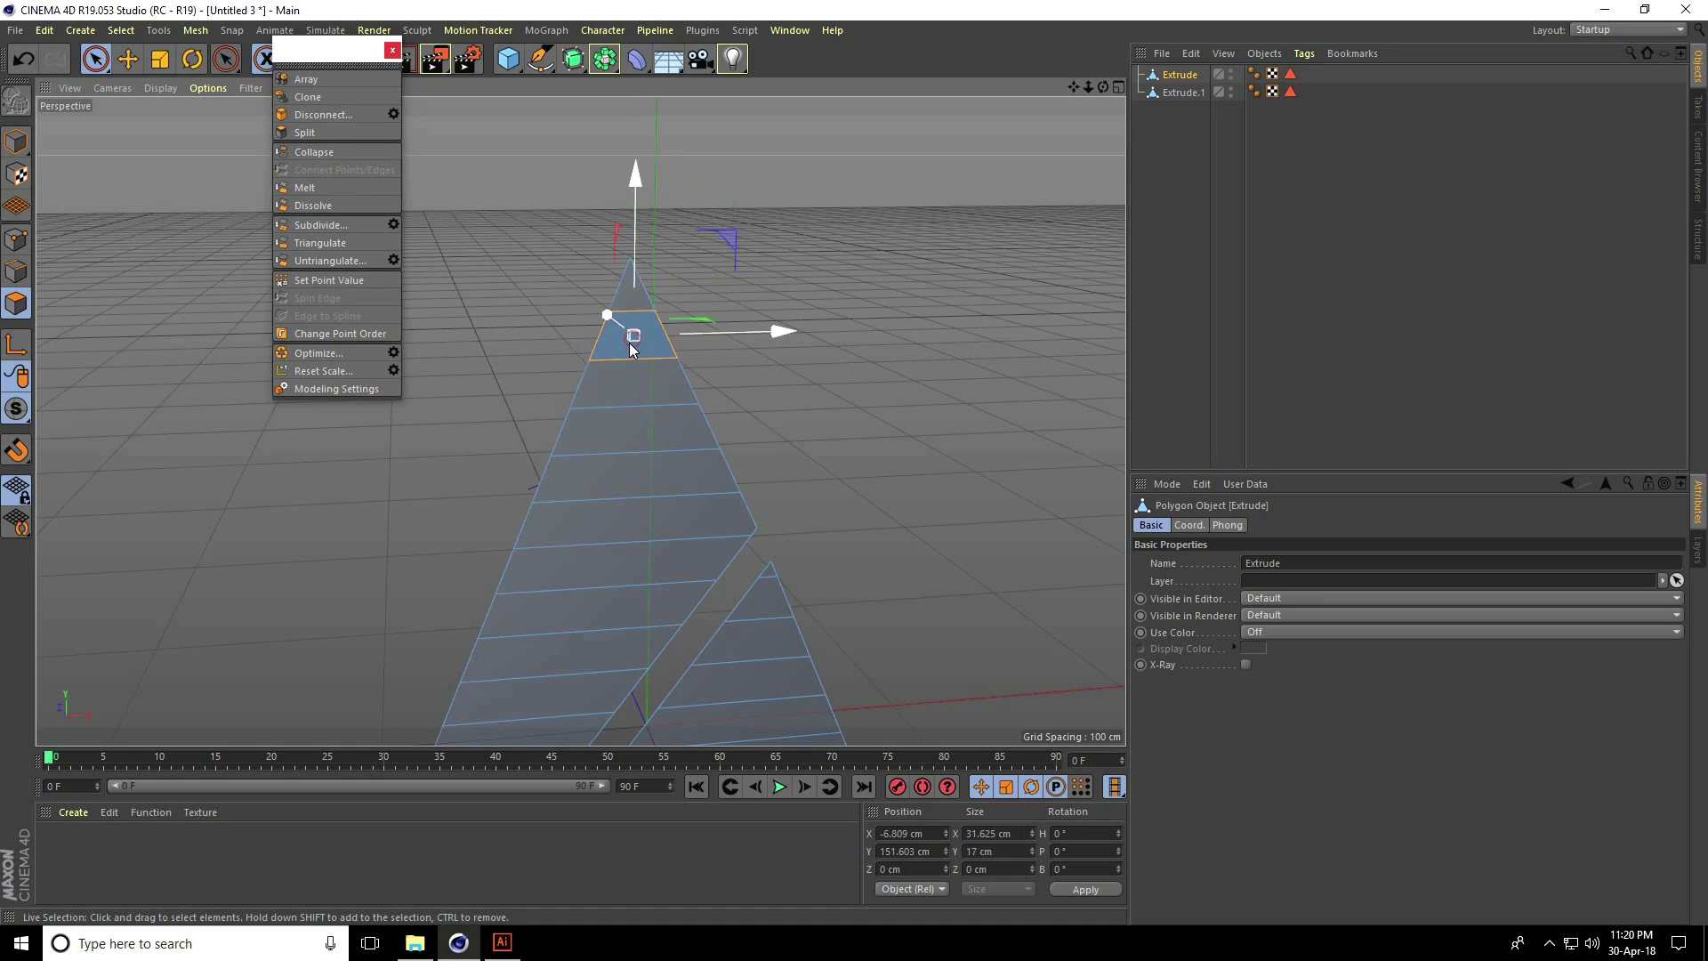
pyautogui.click(304, 132)
pyautogui.scroll(2, 657, 252)
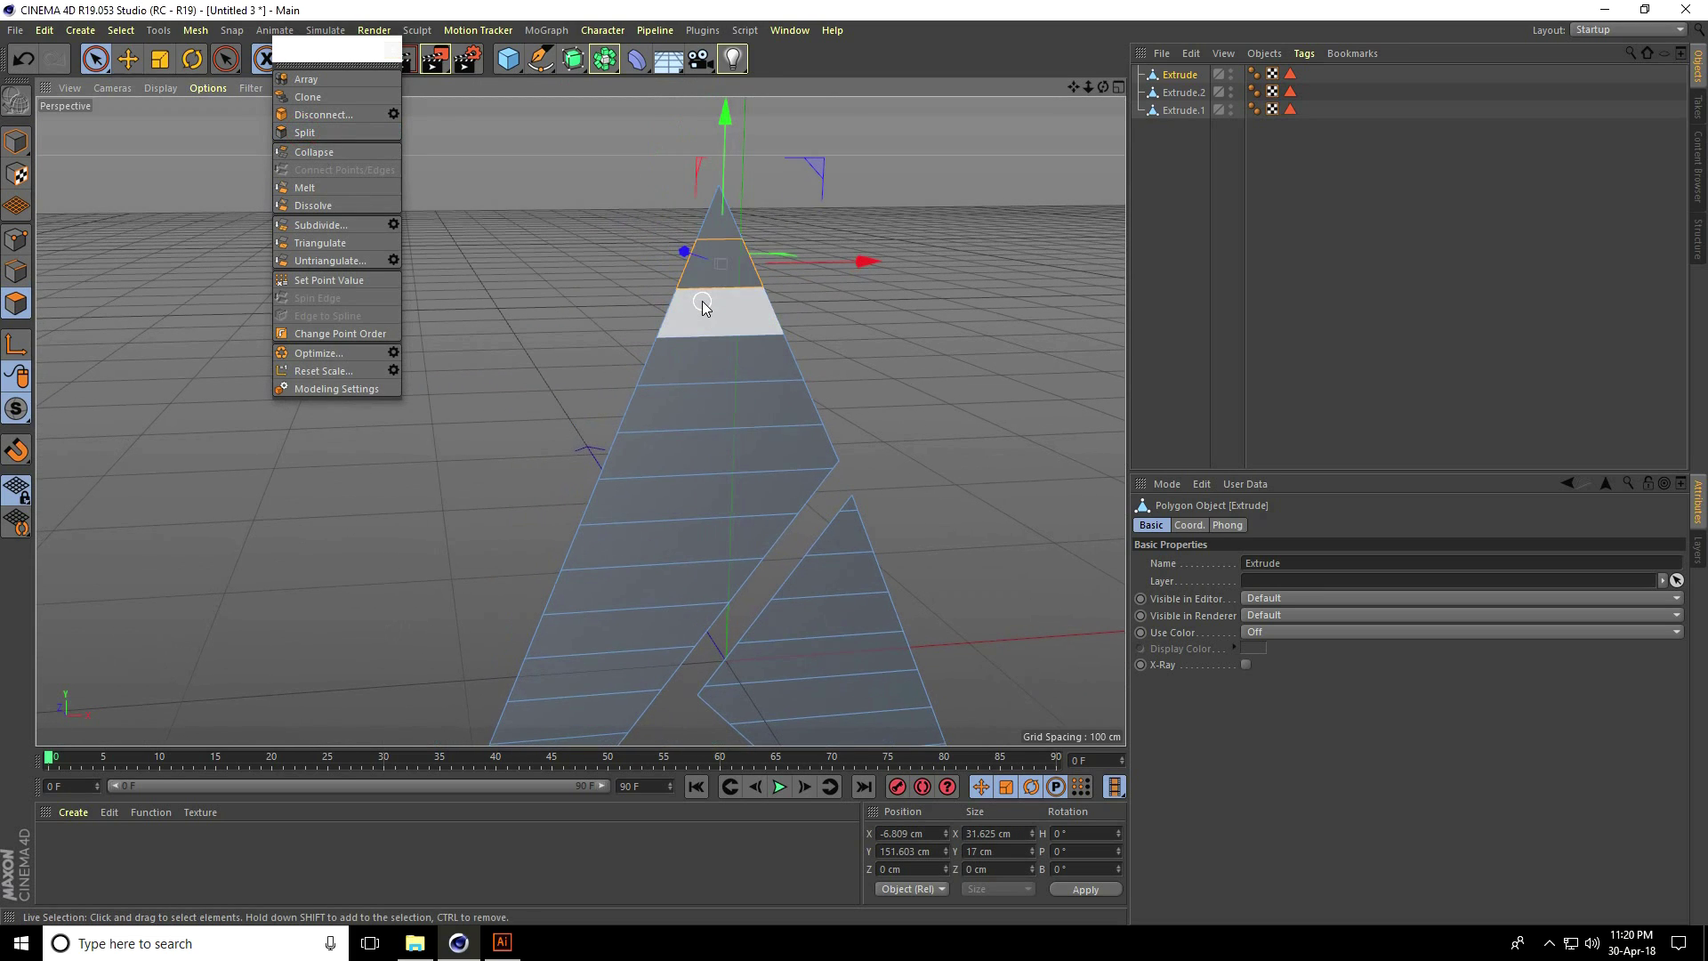
pyautogui.click(304, 132)
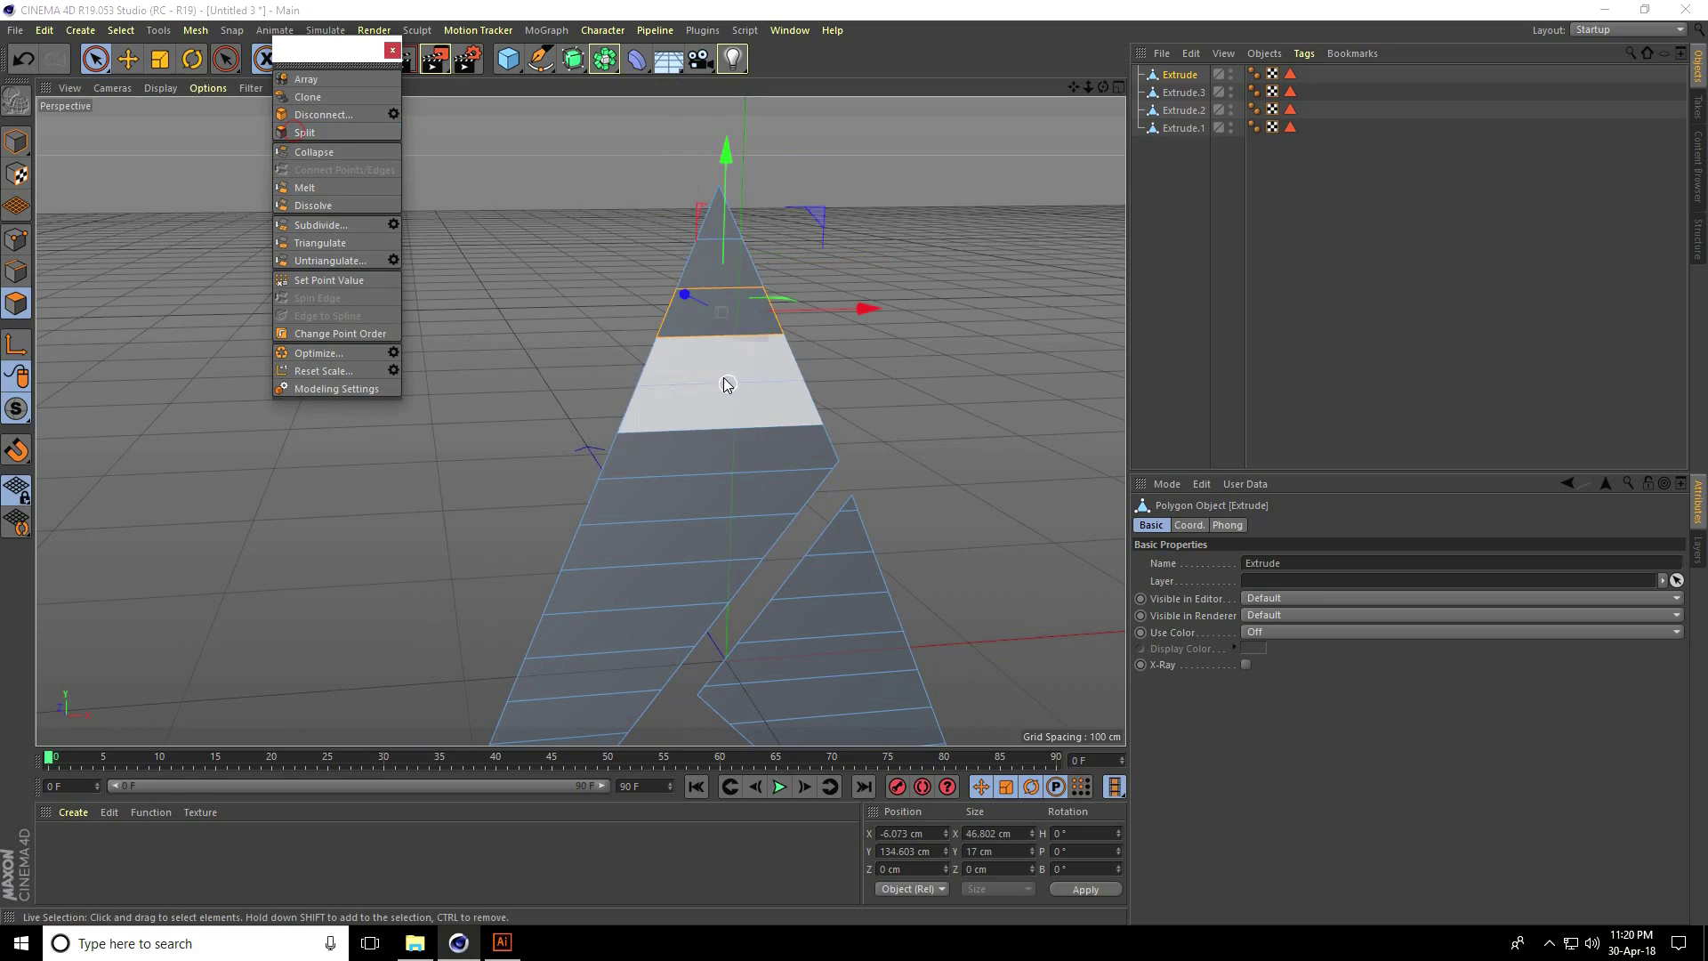
pyautogui.click(709, 362)
pyautogui.click(302, 133)
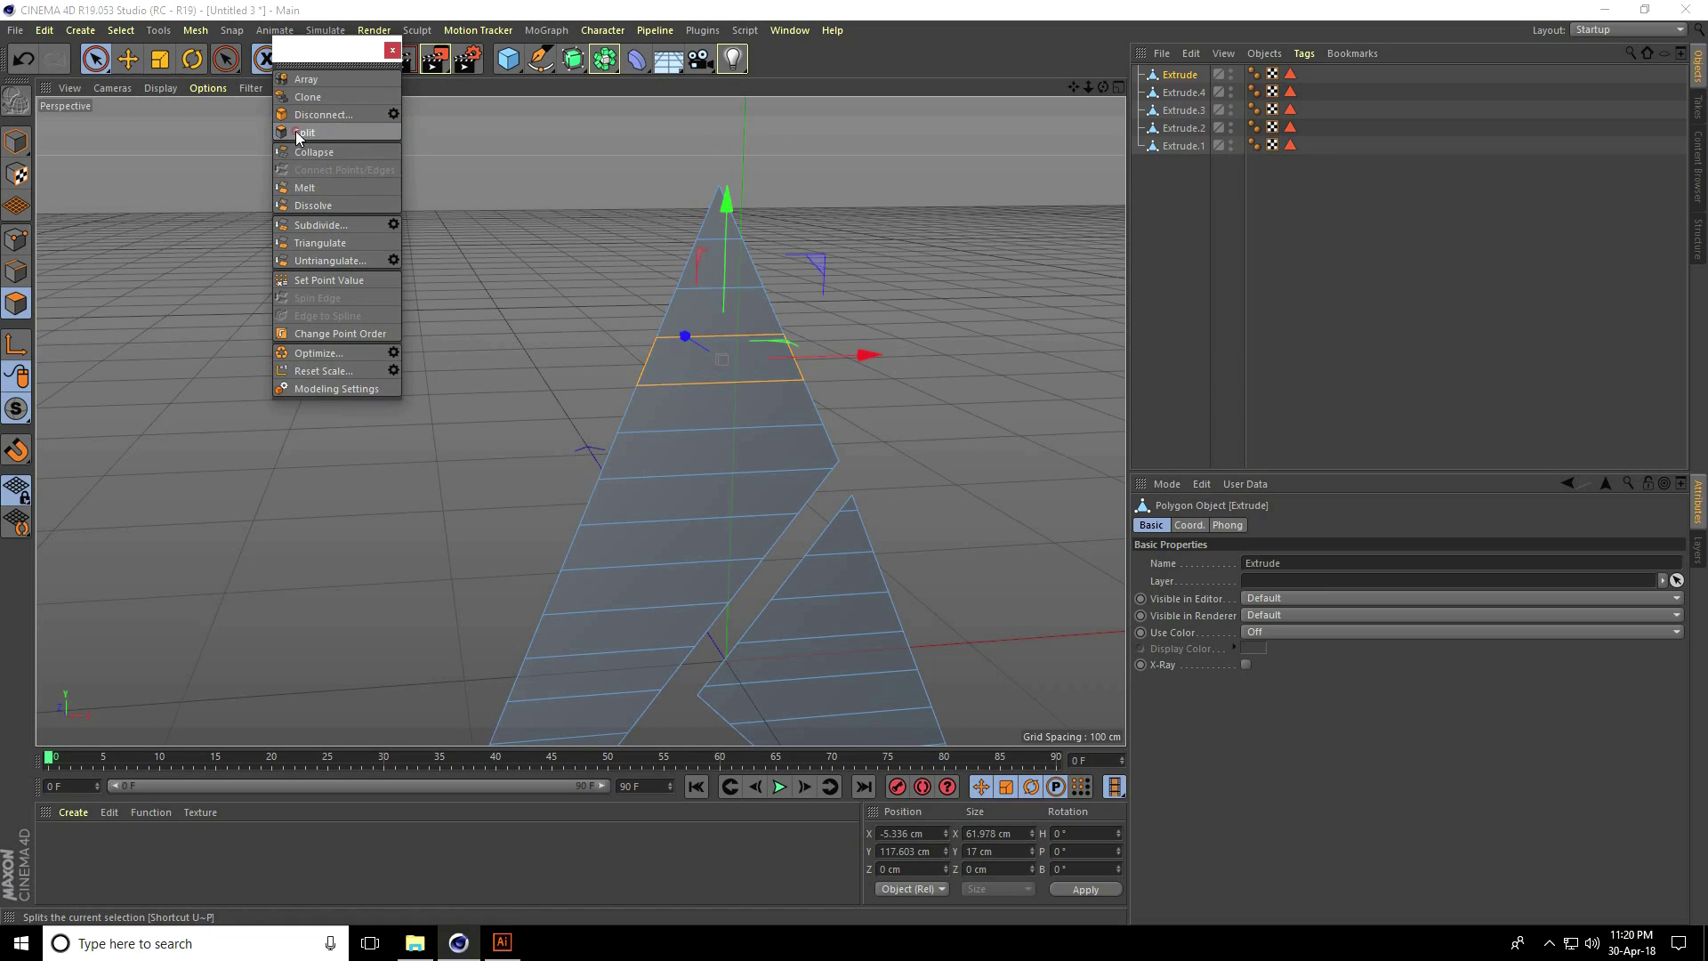
pyautogui.click(676, 409)
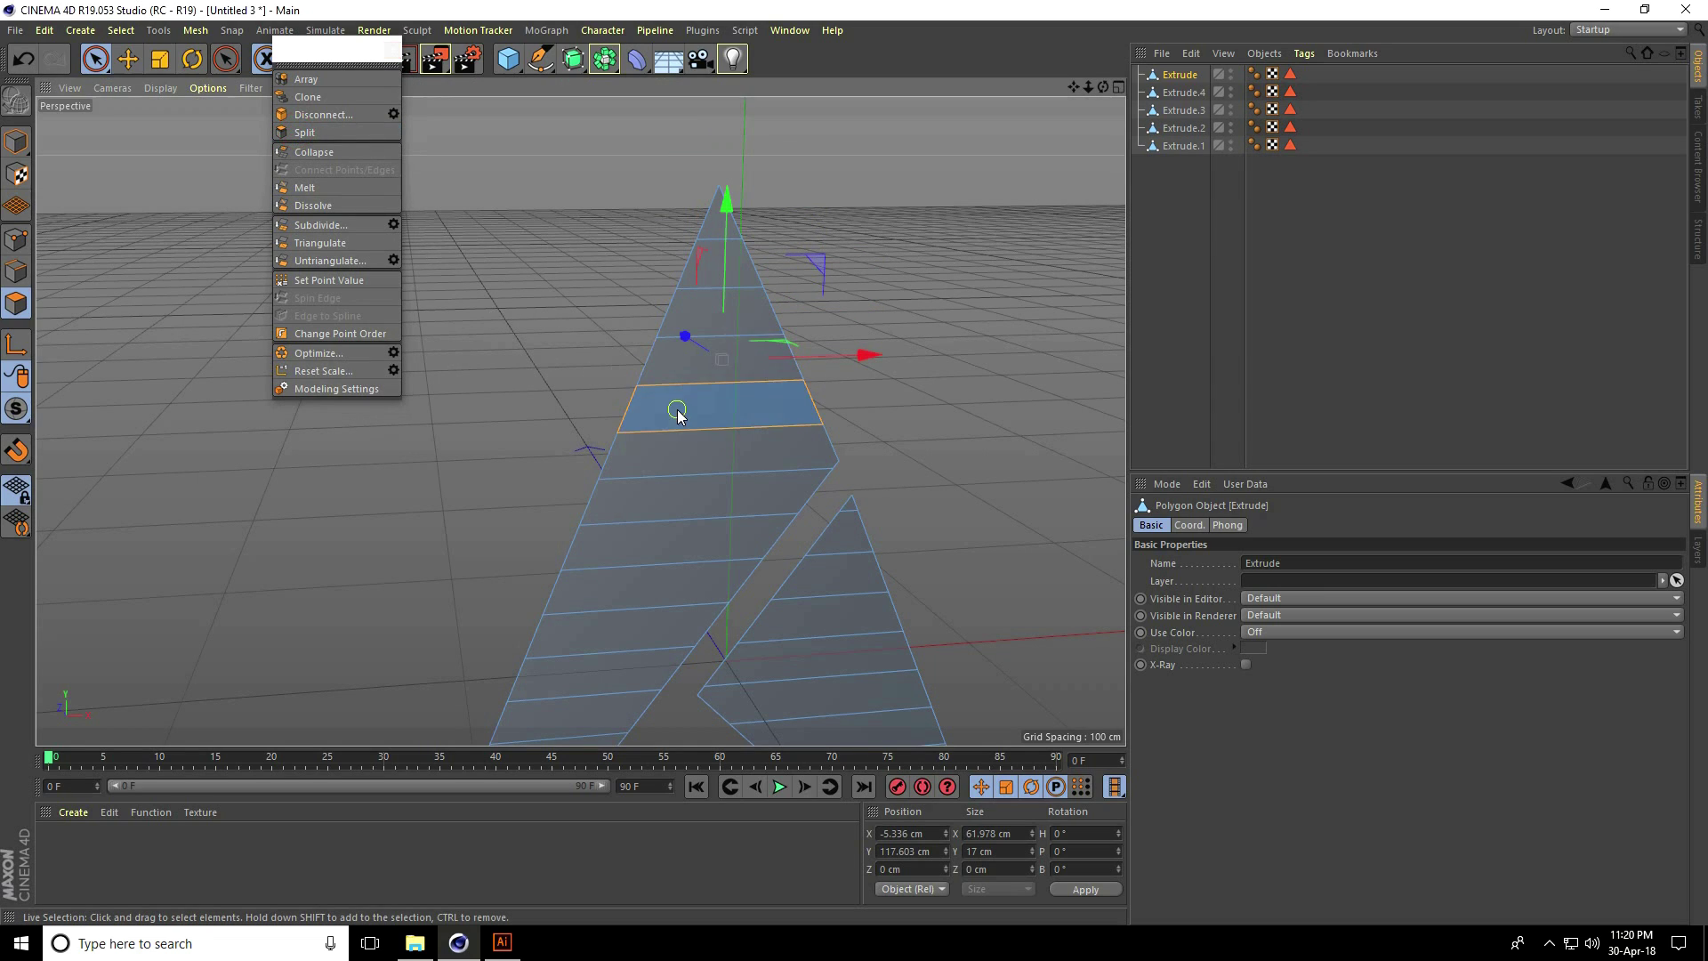
pyautogui.click(304, 133)
pyautogui.click(648, 461)
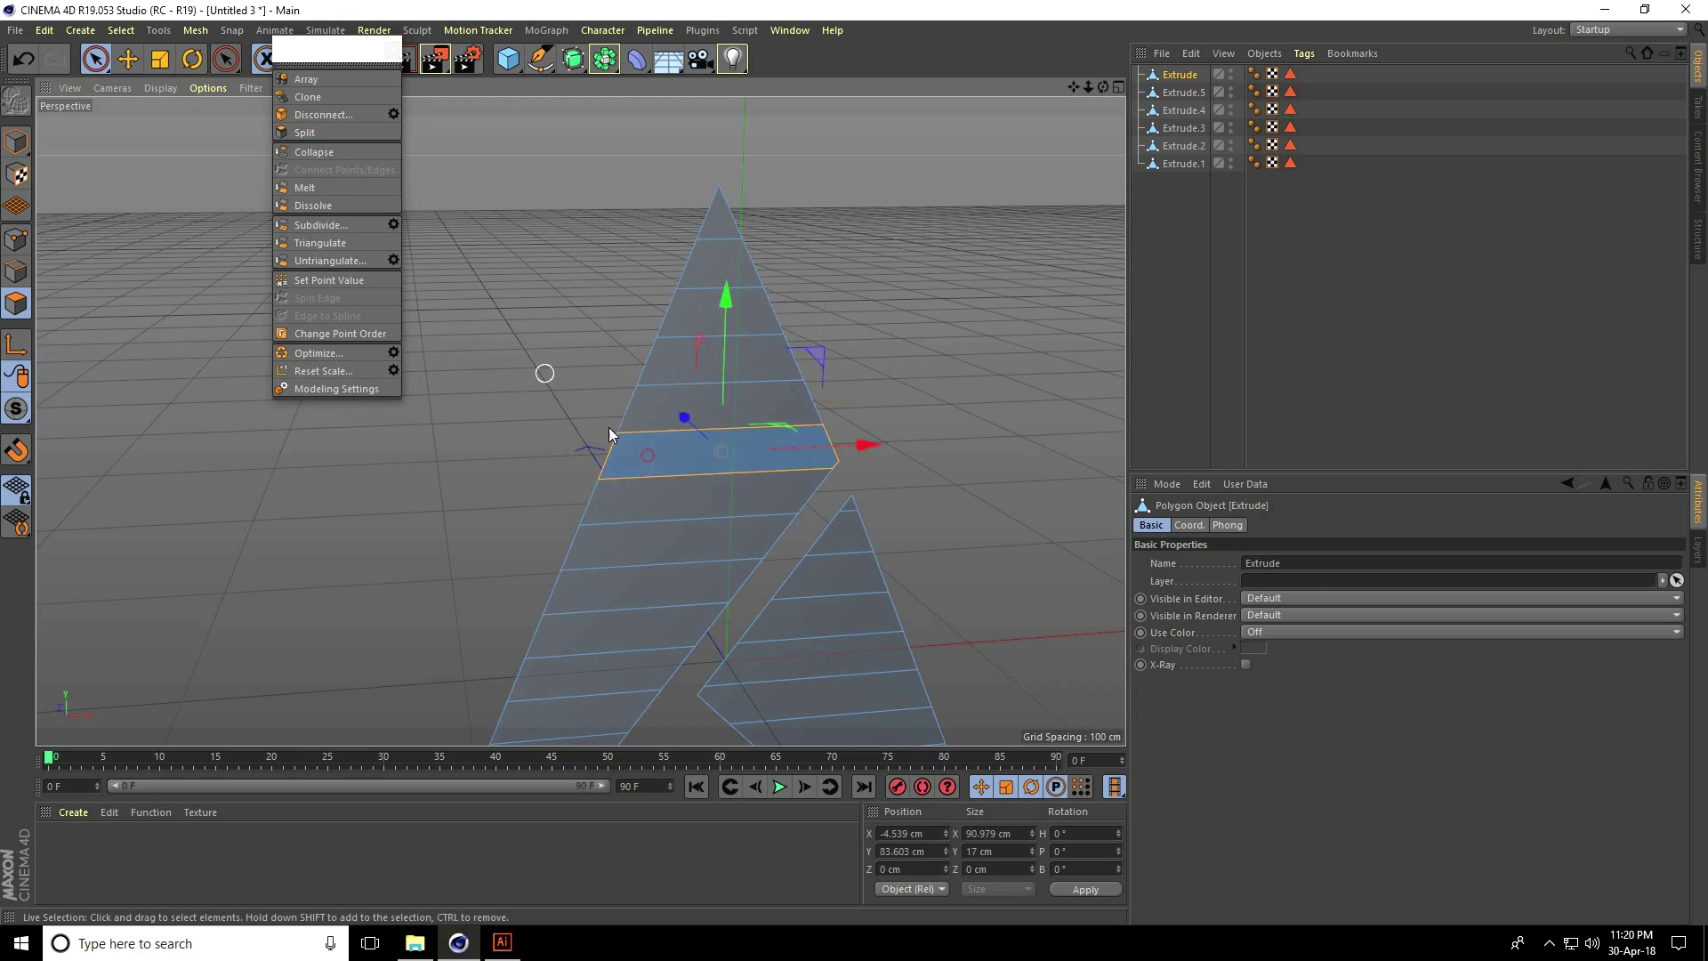
pyautogui.click(304, 132)
pyautogui.click(651, 513)
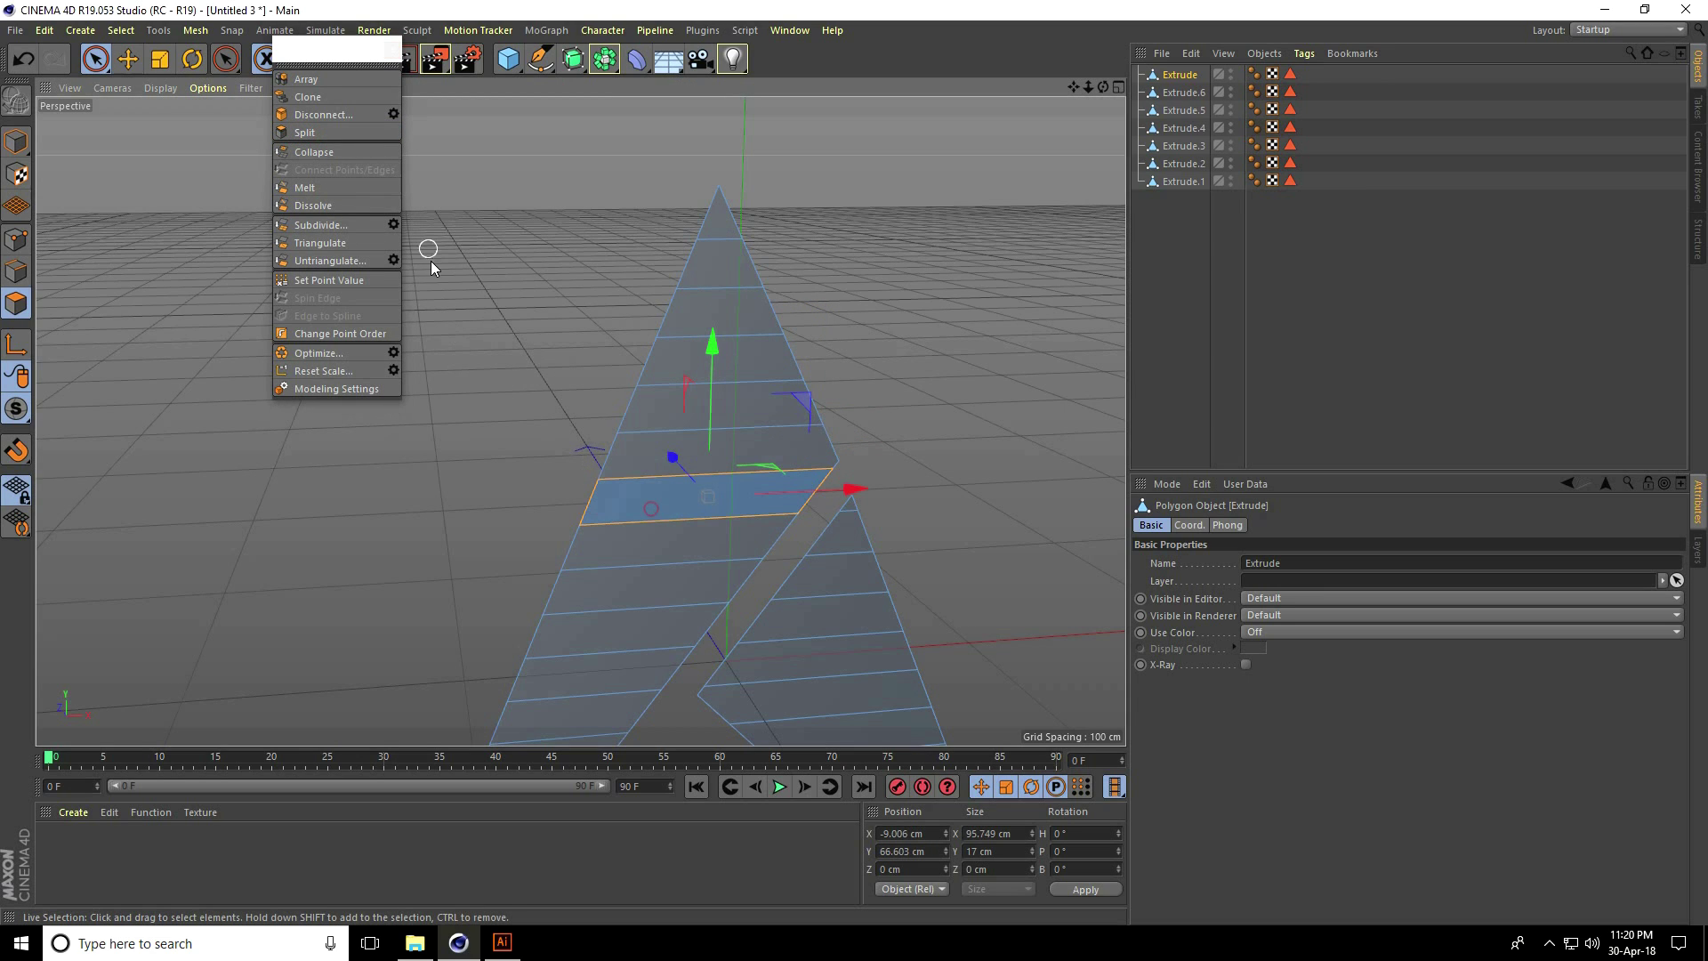
pyautogui.click(305, 132)
# Step: Split the bands further down the A into their own objects, through Extrude.15
pyautogui.moveTo(649, 381)
pyautogui.mouseDown(button='middle')
pyautogui.moveTo(743, 283)
pyautogui.moveTo(707, 237)
pyautogui.mouseUp(button='middle')
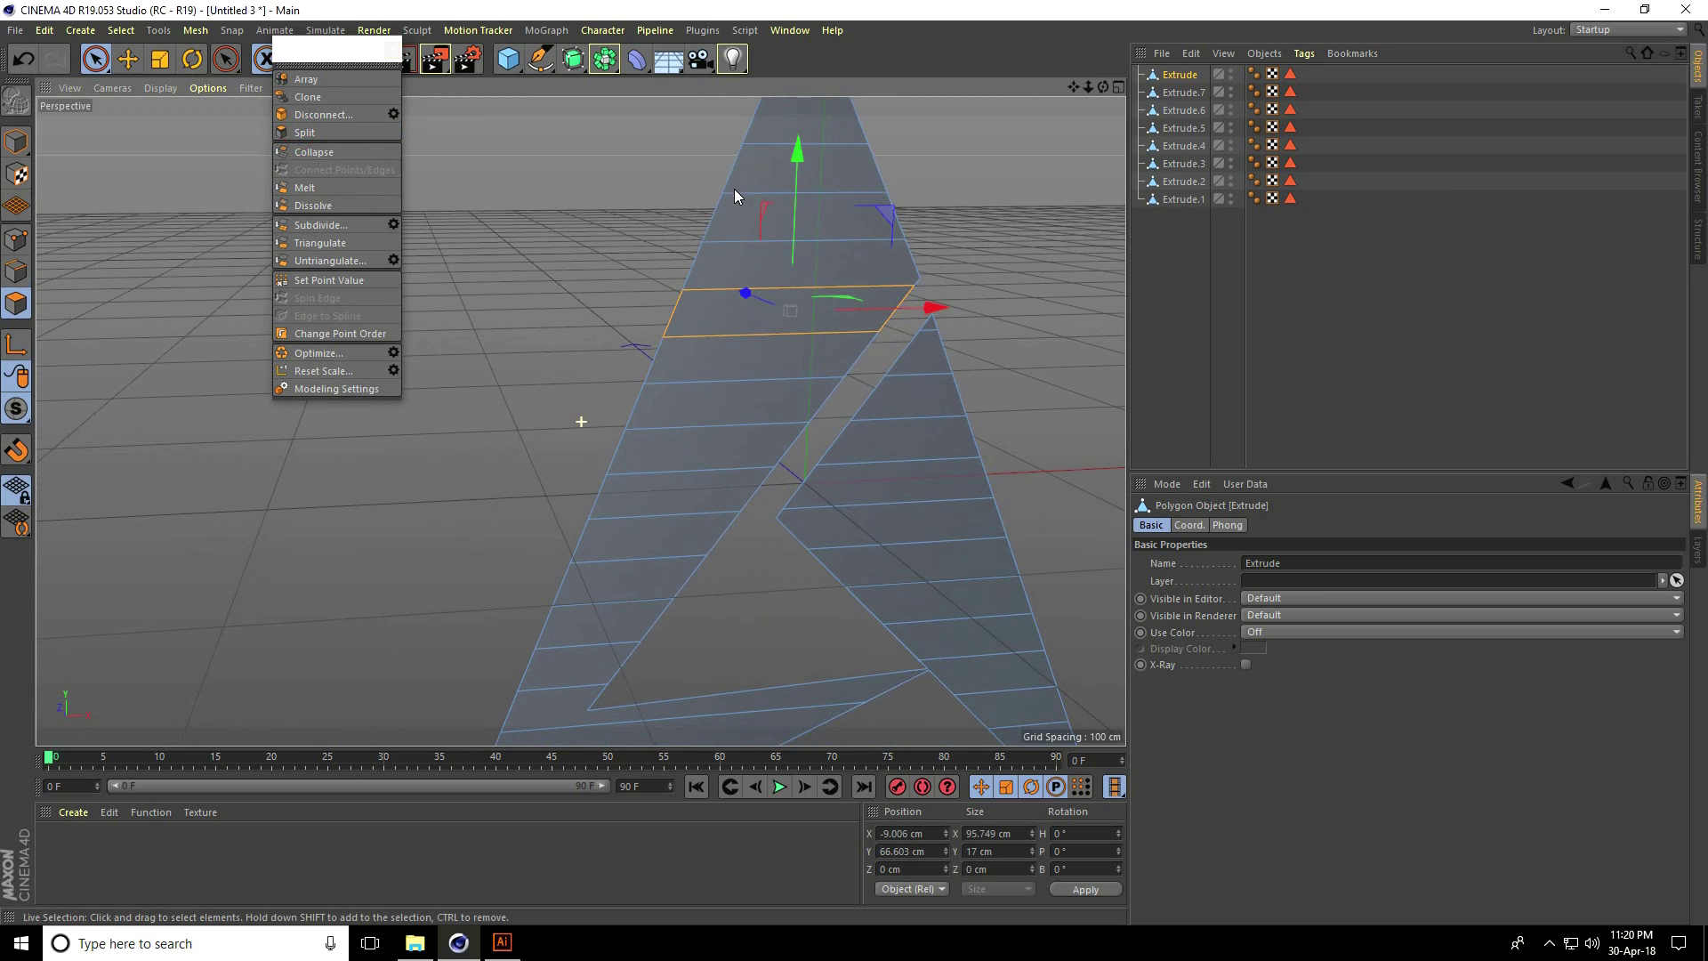
pyautogui.click(722, 354)
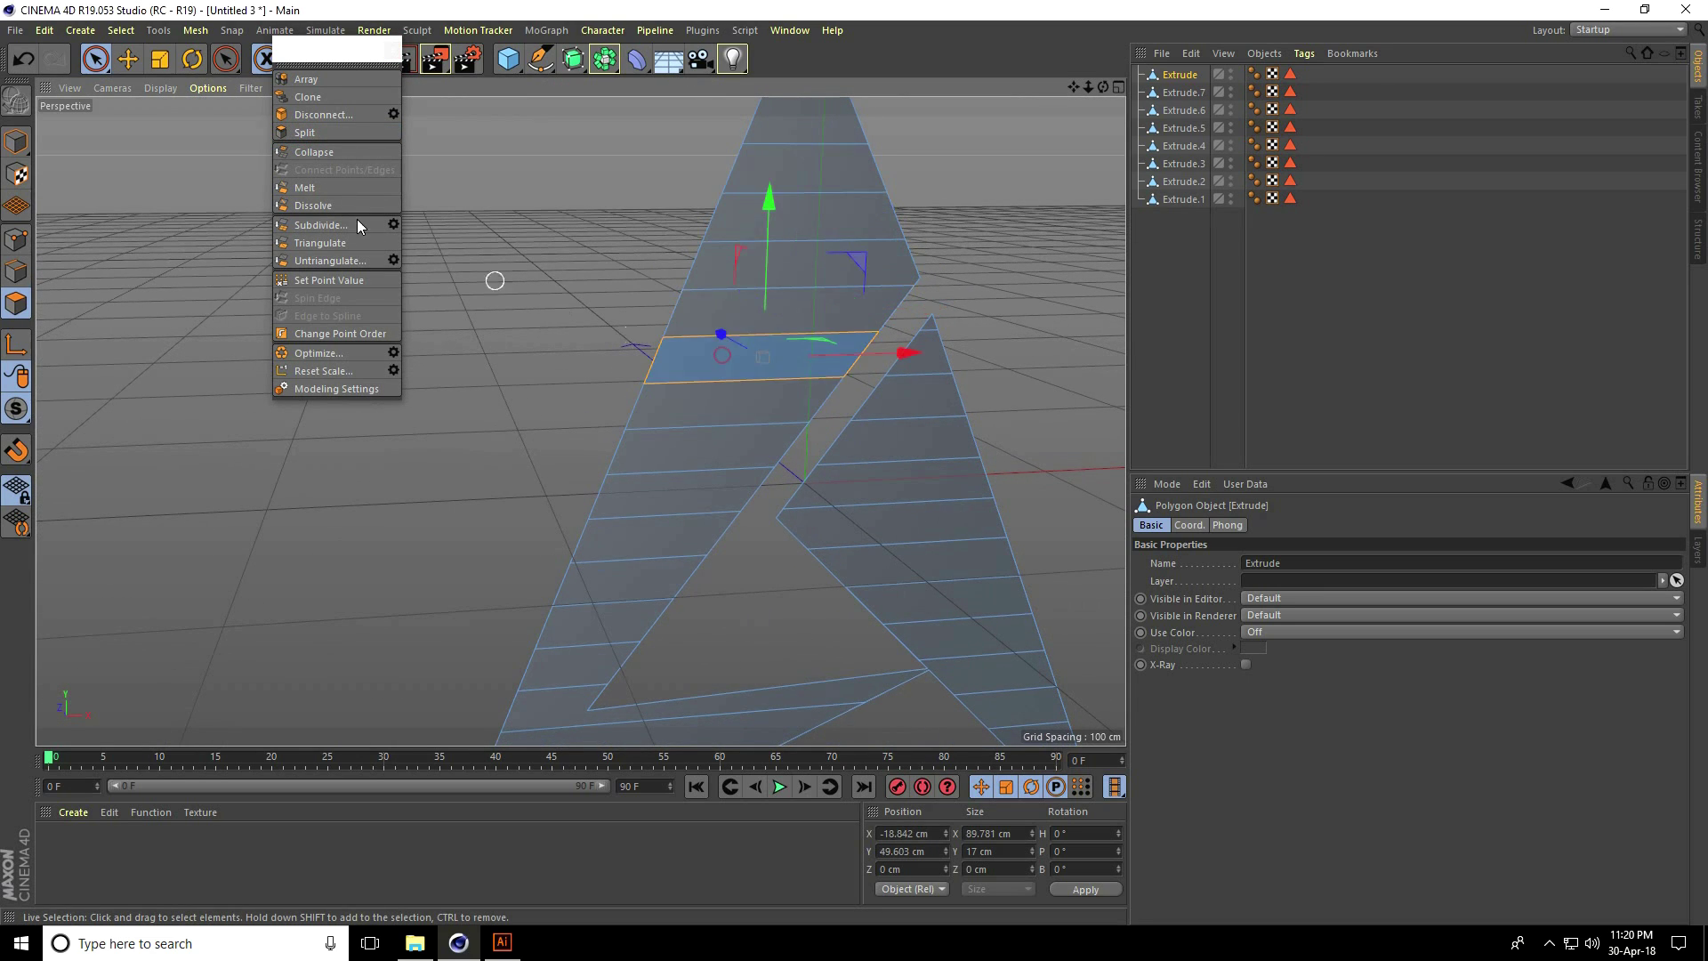
pyautogui.click(305, 132)
pyautogui.click(684, 421)
pyautogui.moveTo(685, 420); pyautogui.dragTo(628, 491, button='middle')
pyautogui.click(305, 133)
pyautogui.click(655, 447)
pyautogui.click(305, 132)
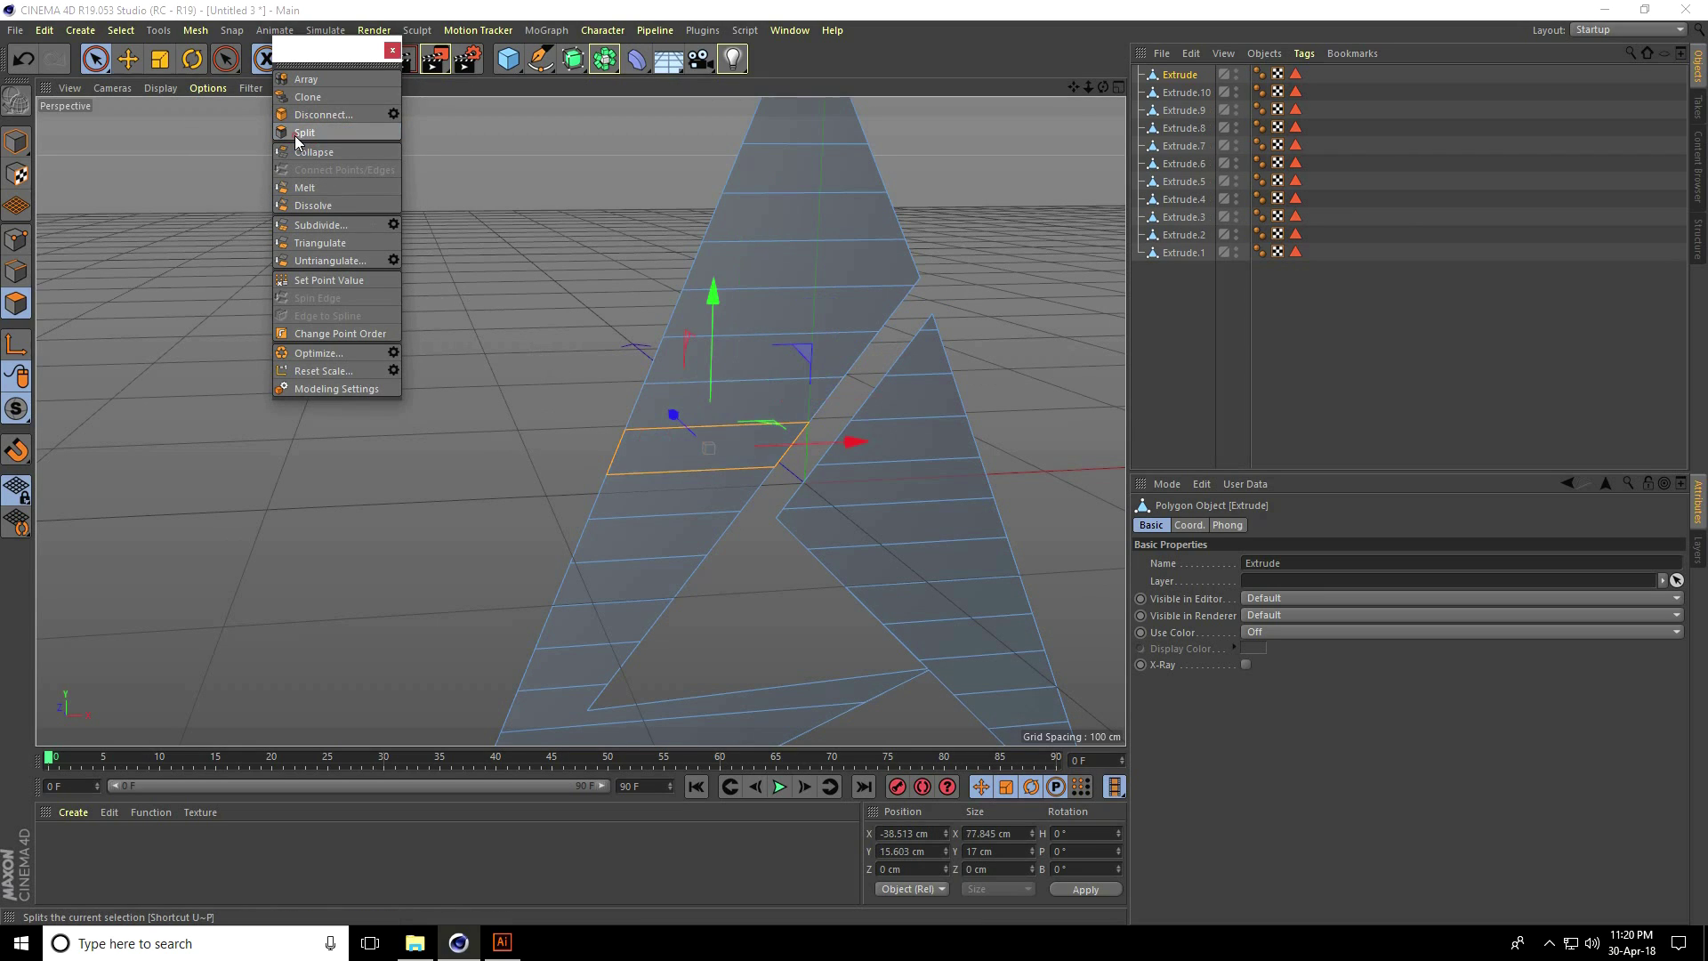
pyautogui.click(656, 501)
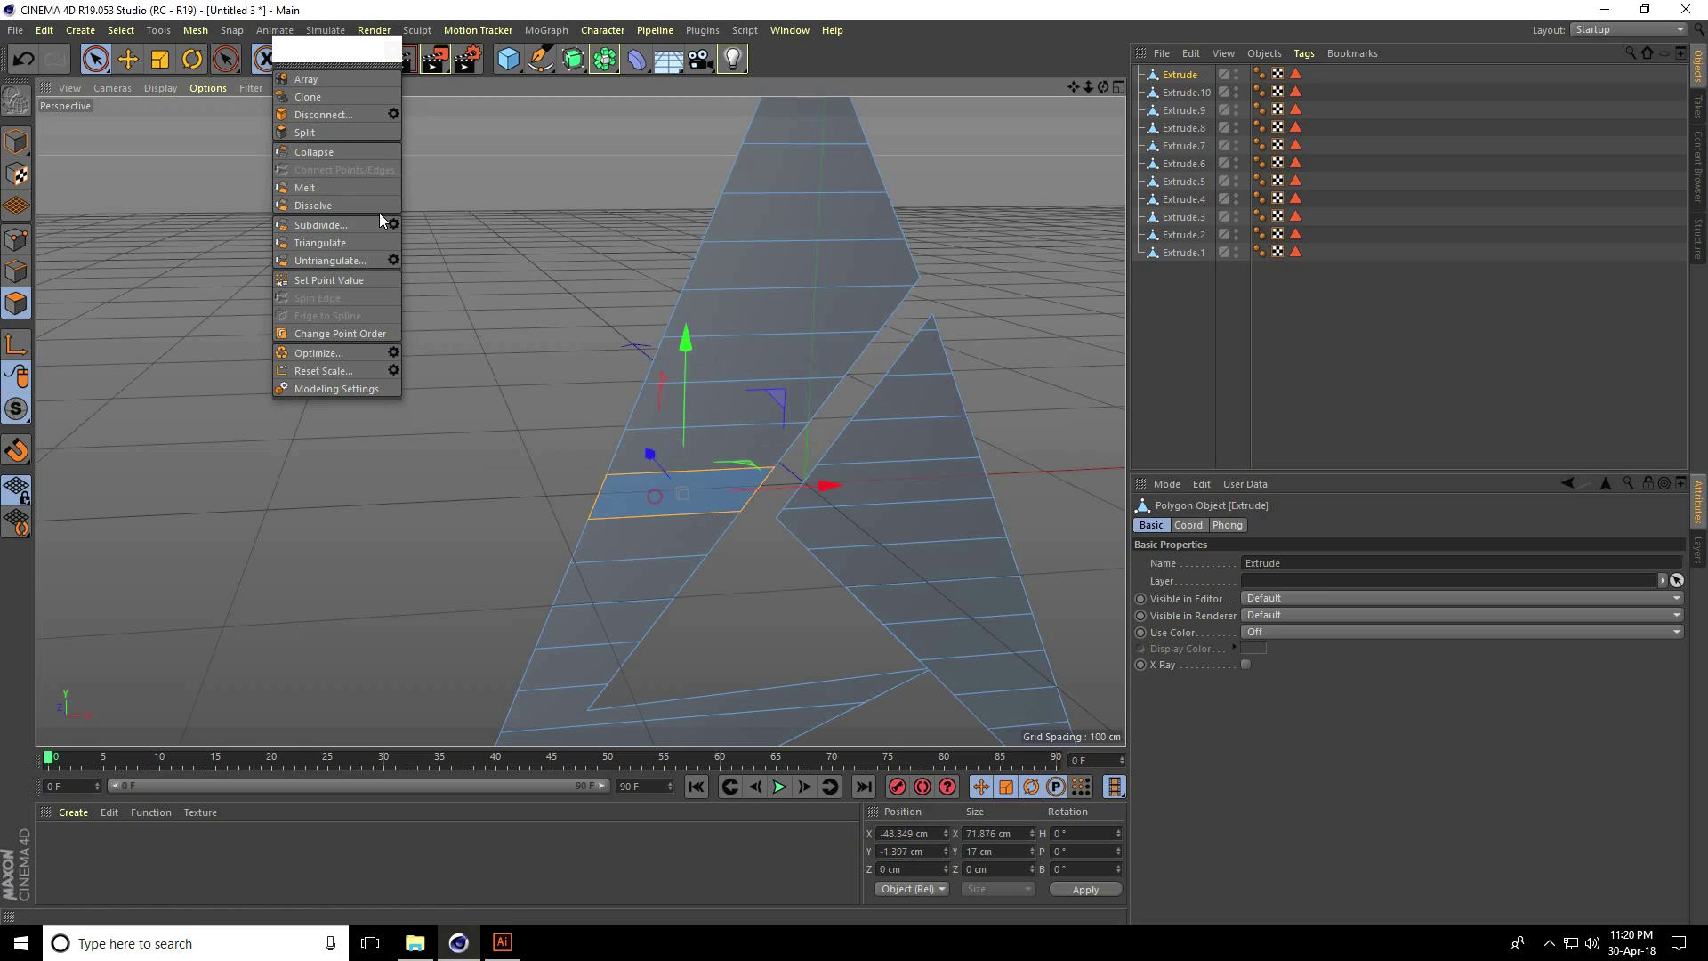
pyautogui.click(304, 132)
pyautogui.moveTo(441, 279); pyautogui.dragTo(489, 141, button='middle')
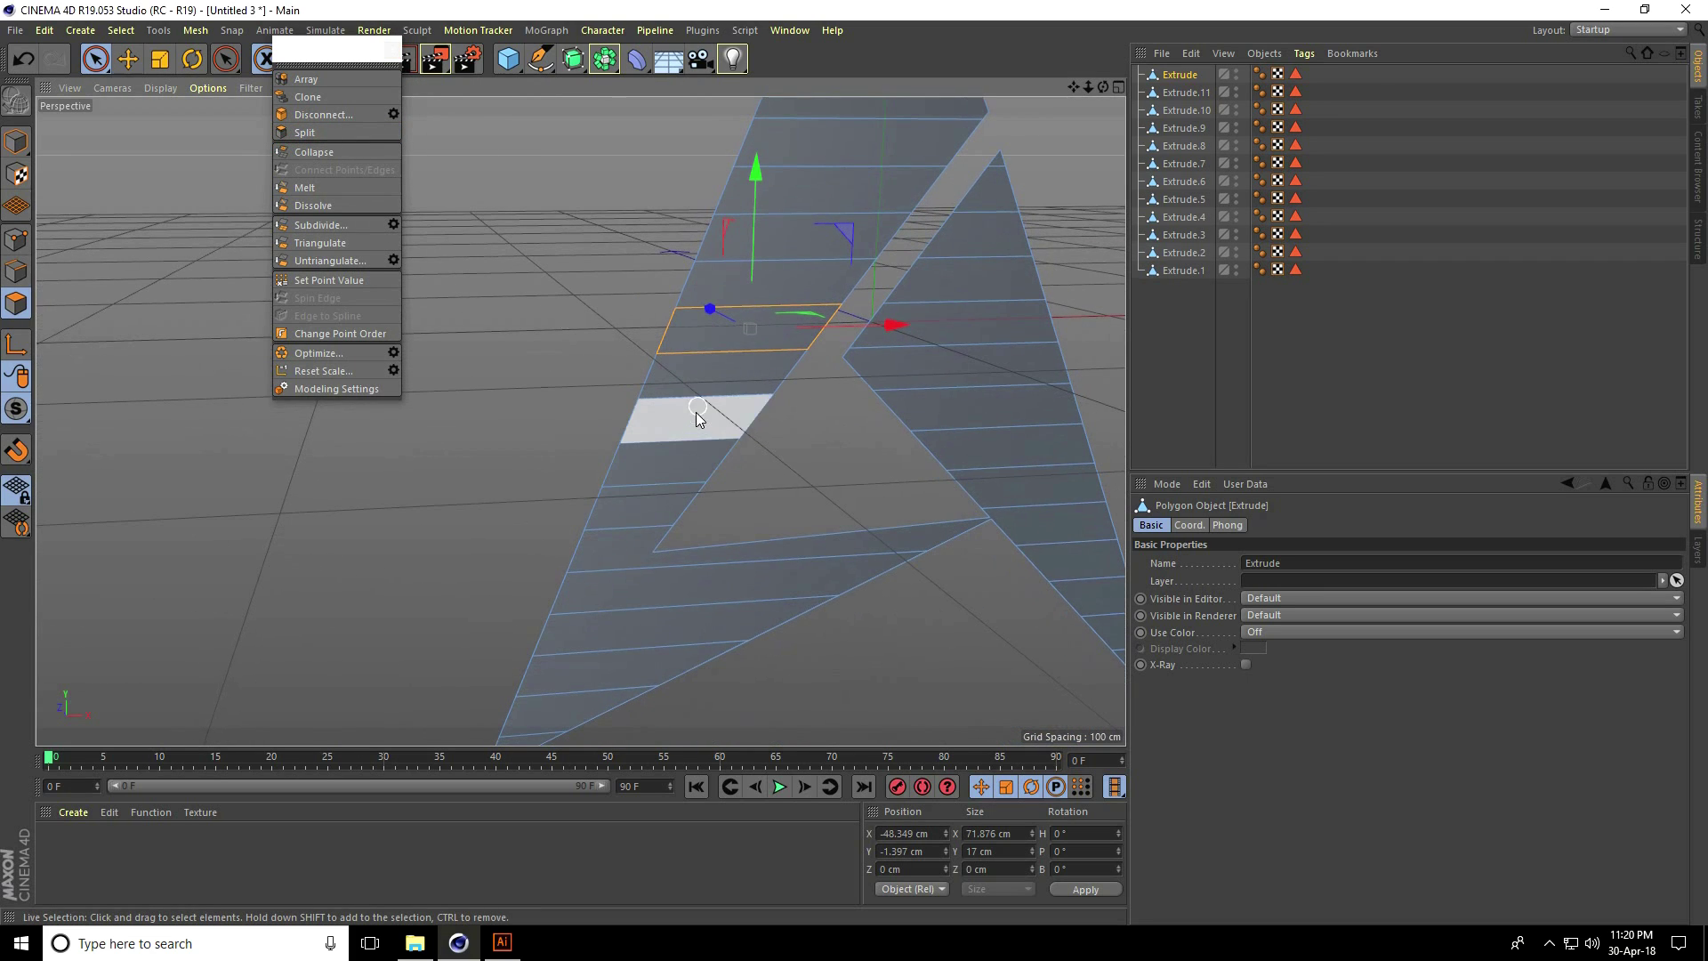
pyautogui.click(705, 374)
pyautogui.click(305, 131)
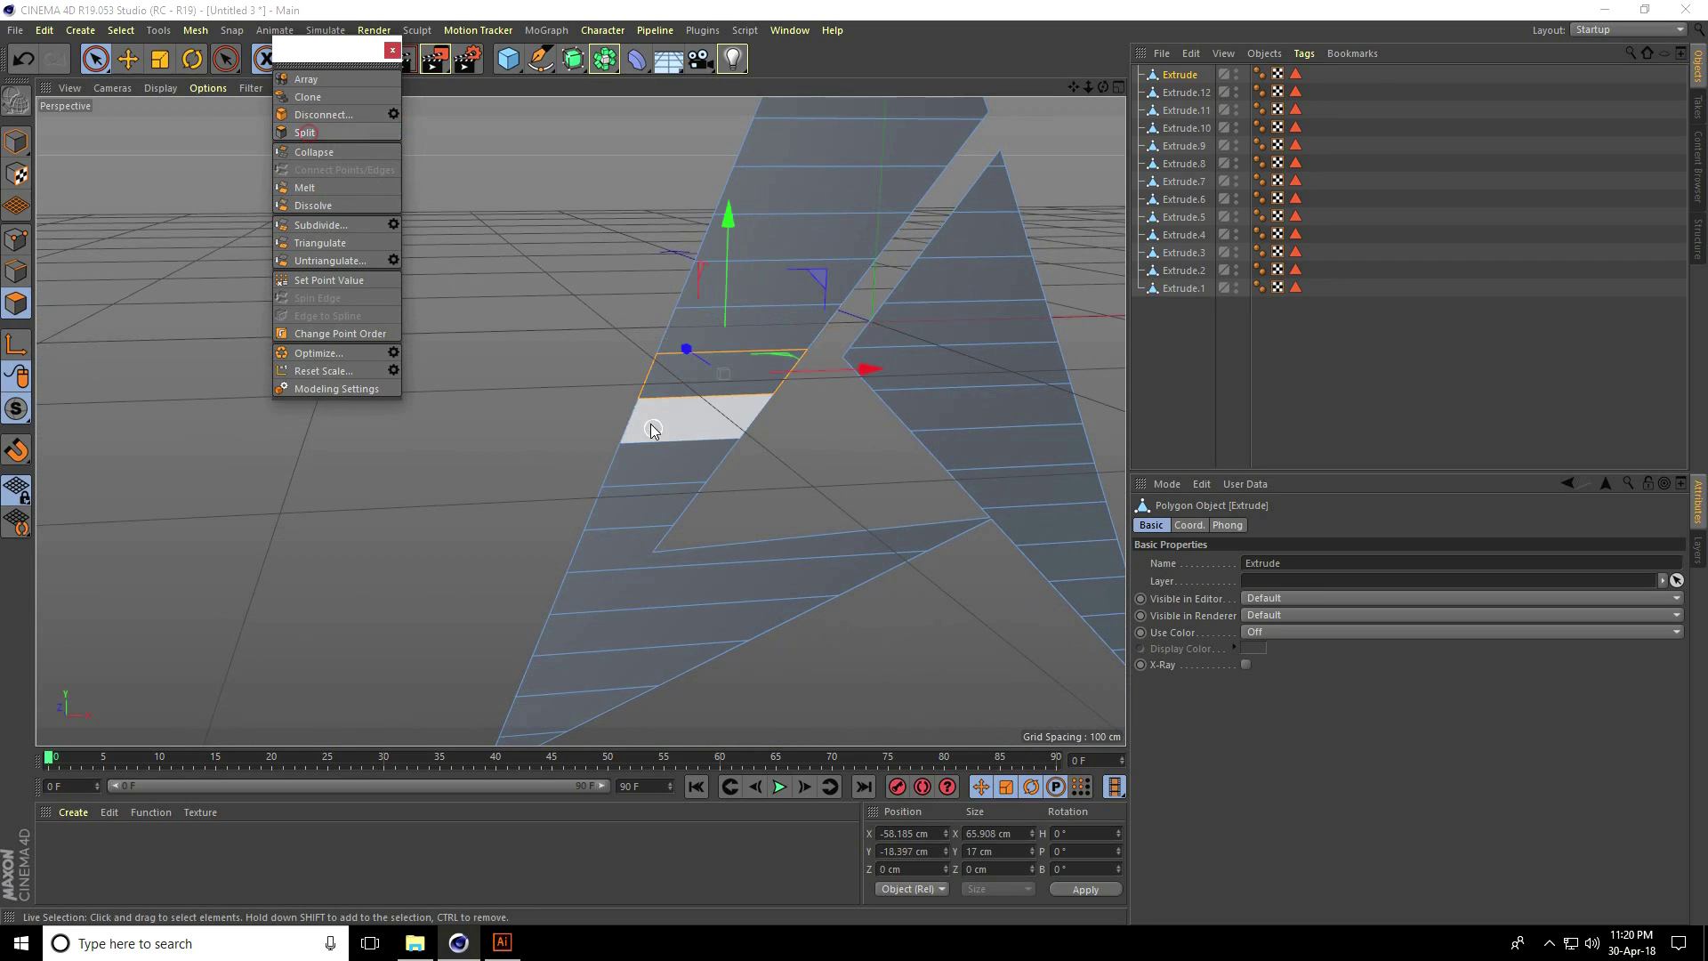
pyautogui.click(651, 430)
pyautogui.click(306, 133)
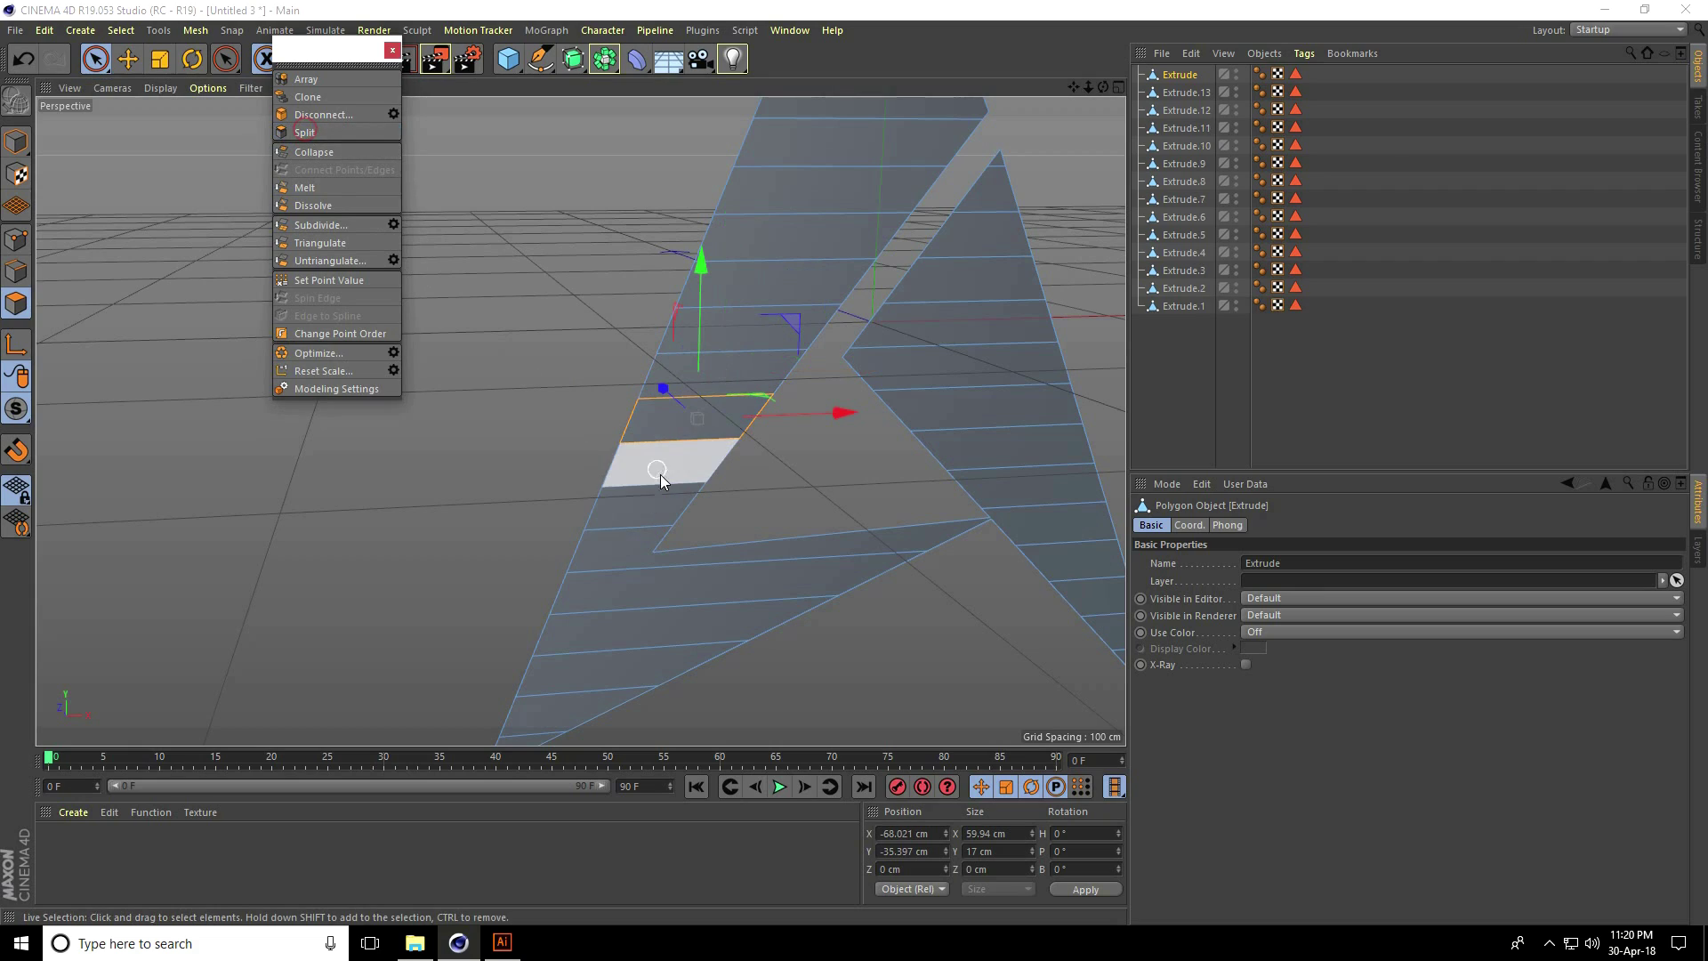
pyautogui.click(659, 477)
pyautogui.click(304, 132)
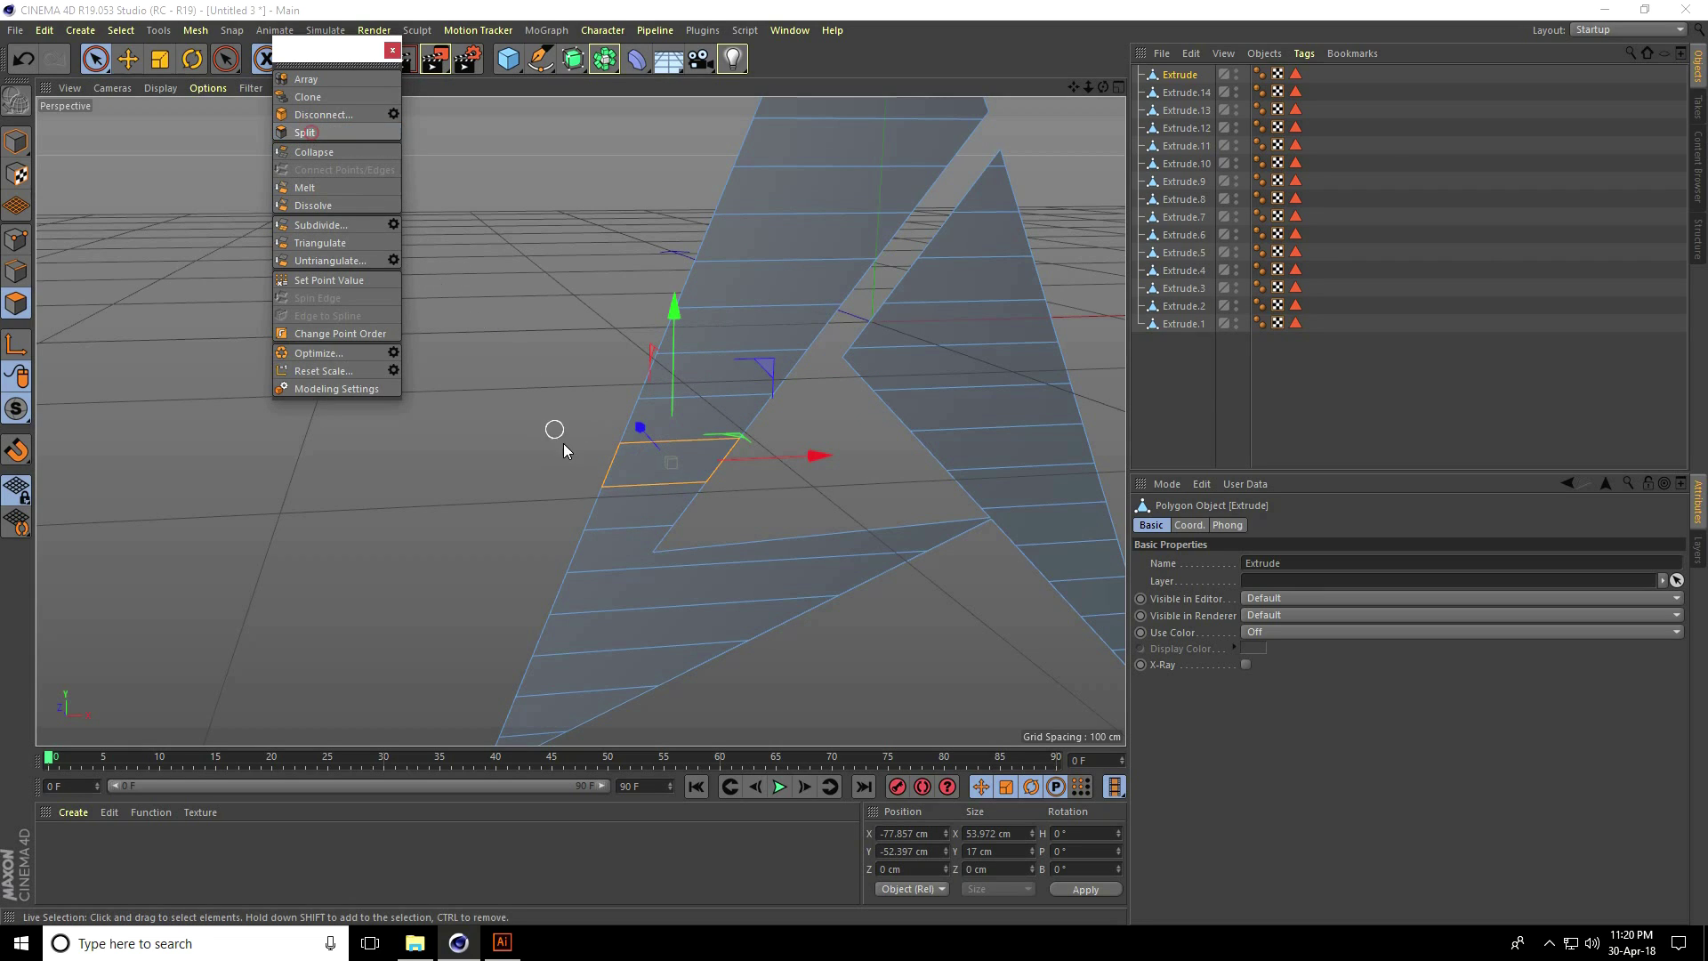
pyautogui.click(648, 524)
# Step: Split the remaining lower bands and the small corner triangle into separate objects
pyautogui.click(304, 133)
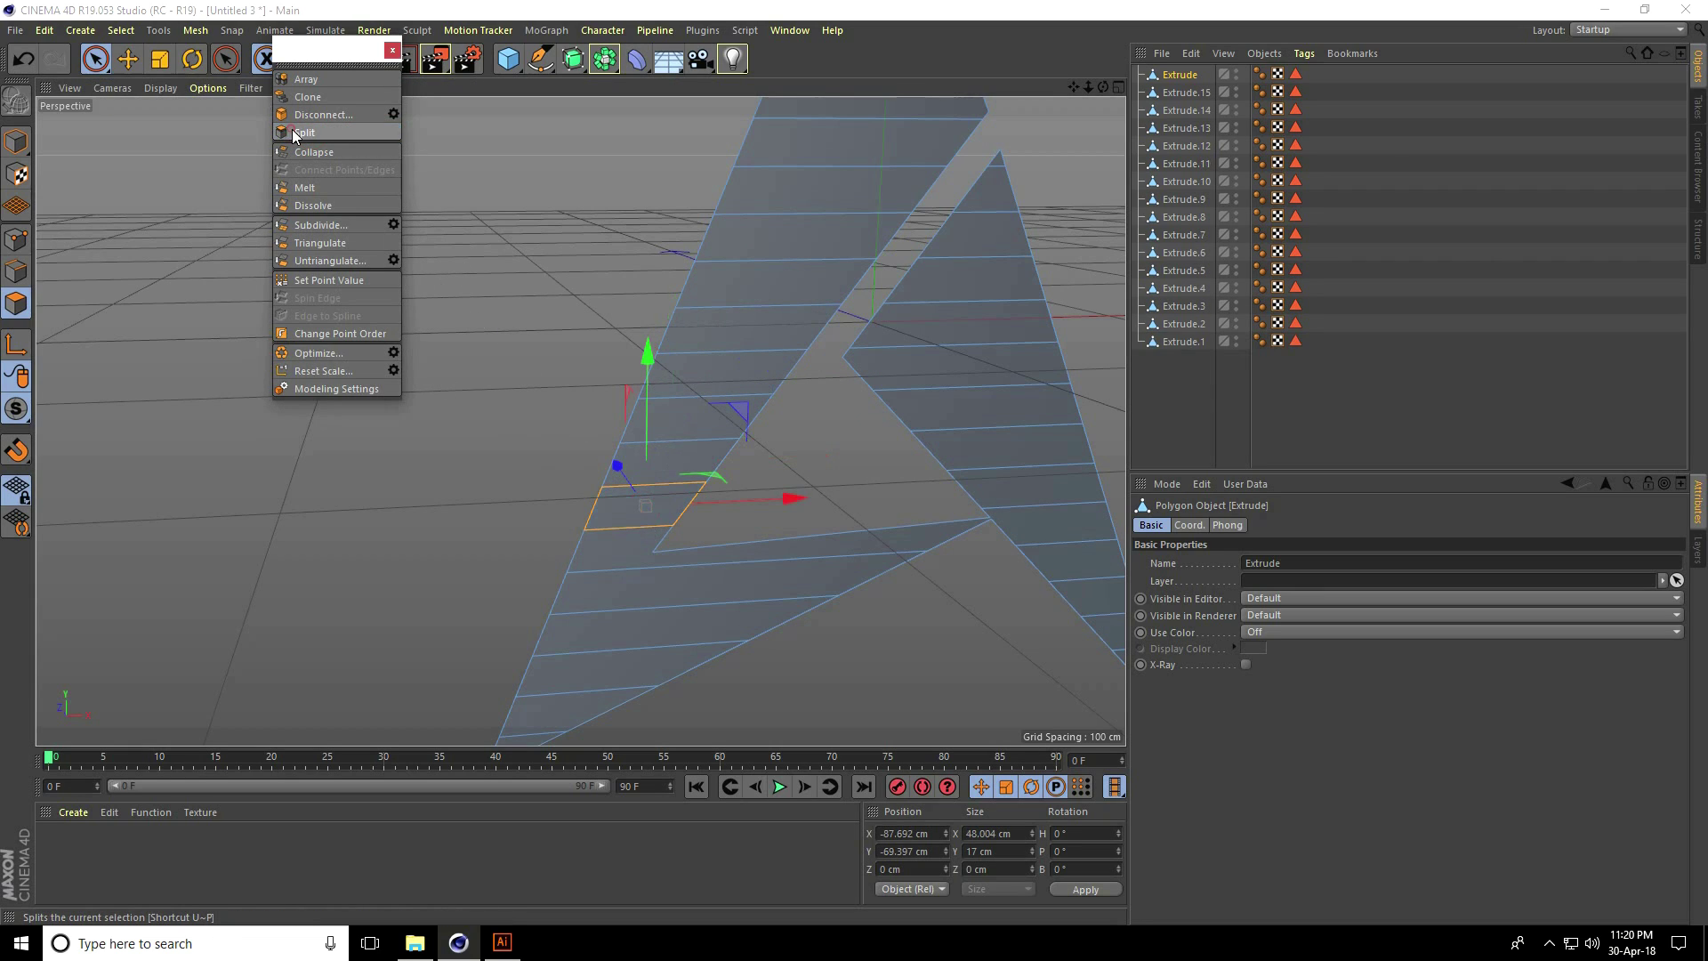
pyautogui.click(634, 561)
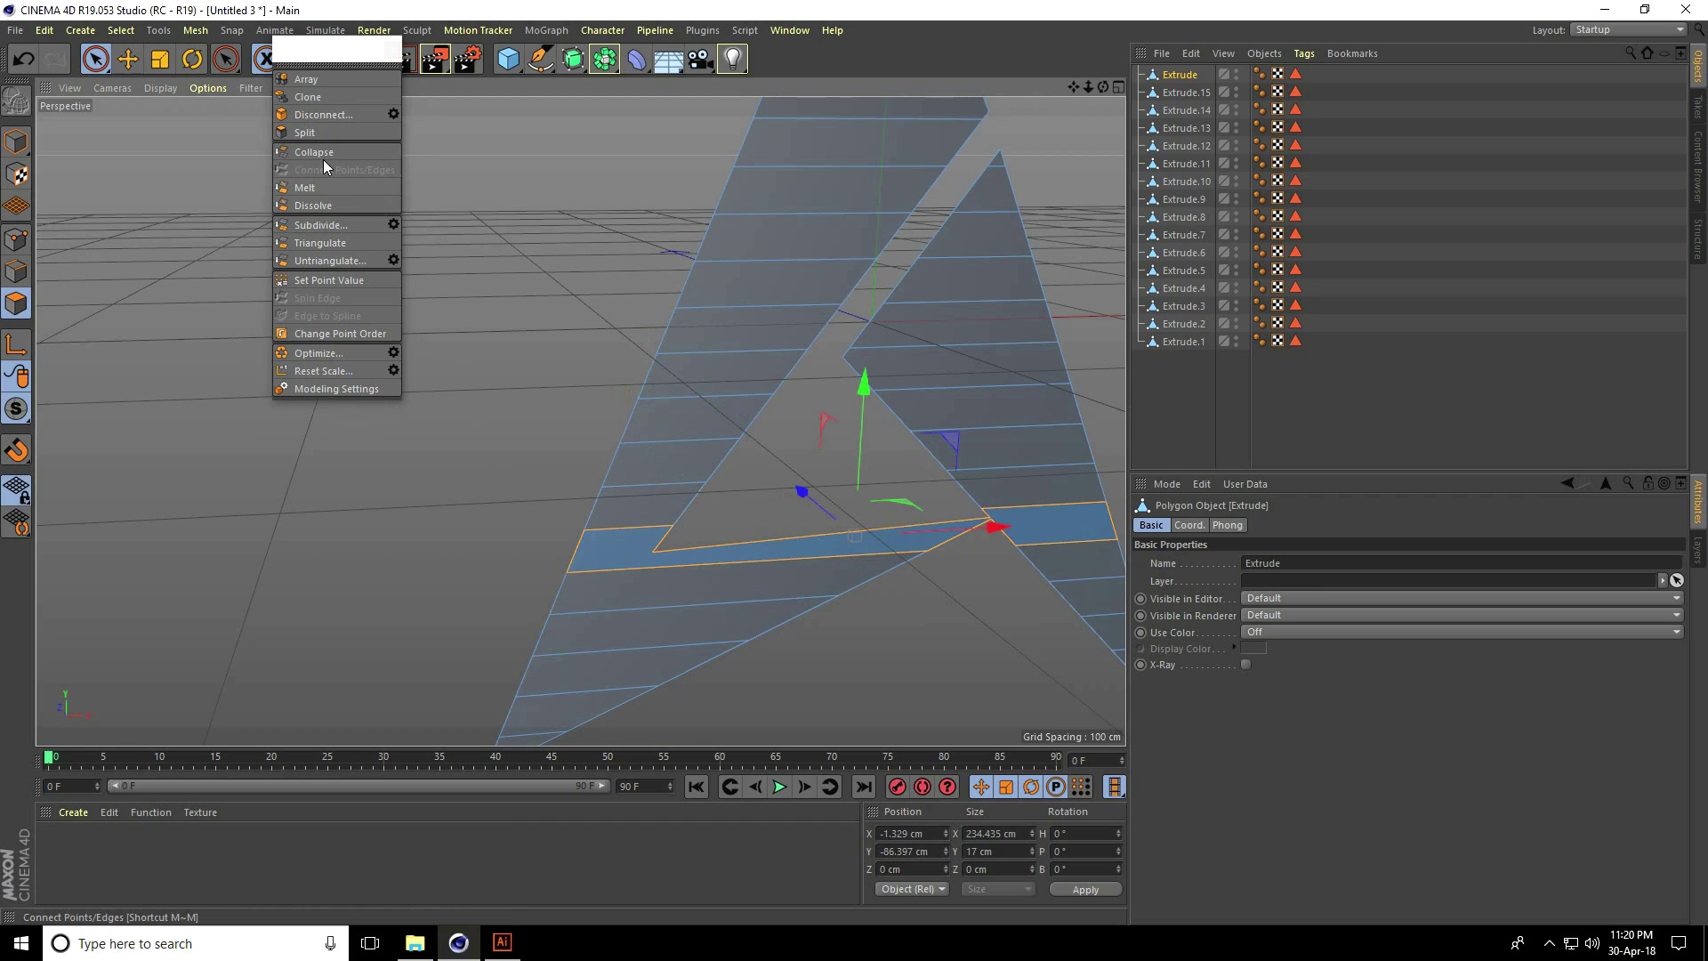
pyautogui.click(305, 132)
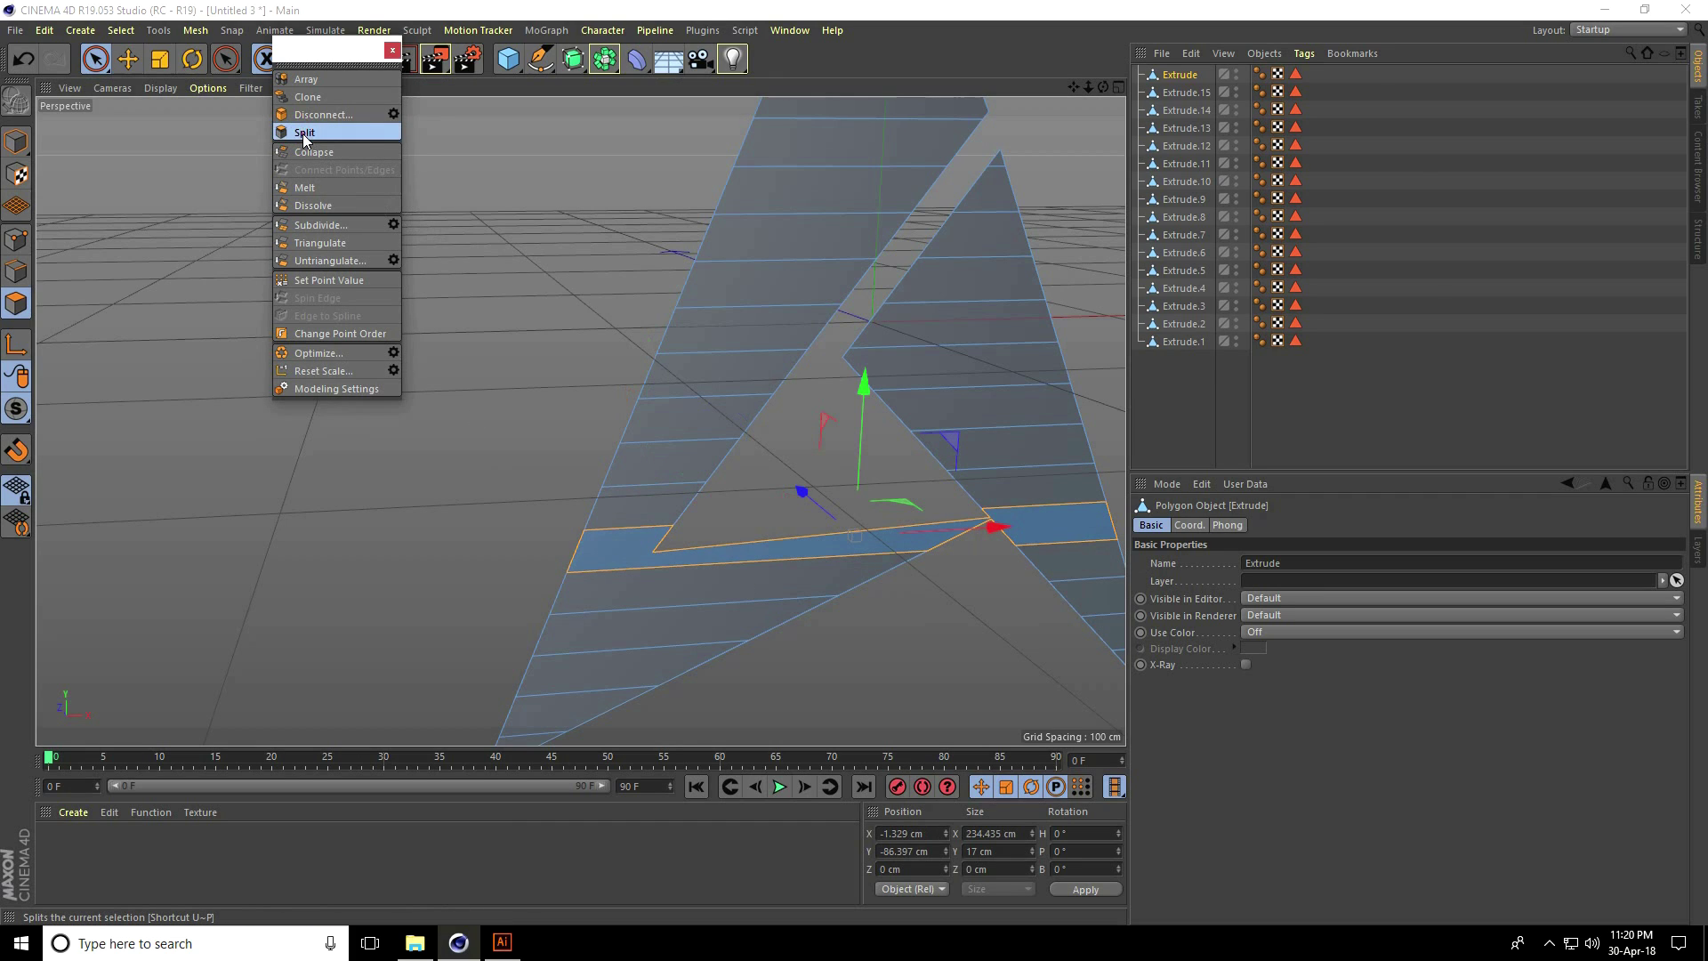
pyautogui.click(674, 593)
pyautogui.keyDown('alt'); pyautogui.moveTo(688, 594); pyautogui.dragTo(695, 463, button='middle'); pyautogui.keyUp('alt')
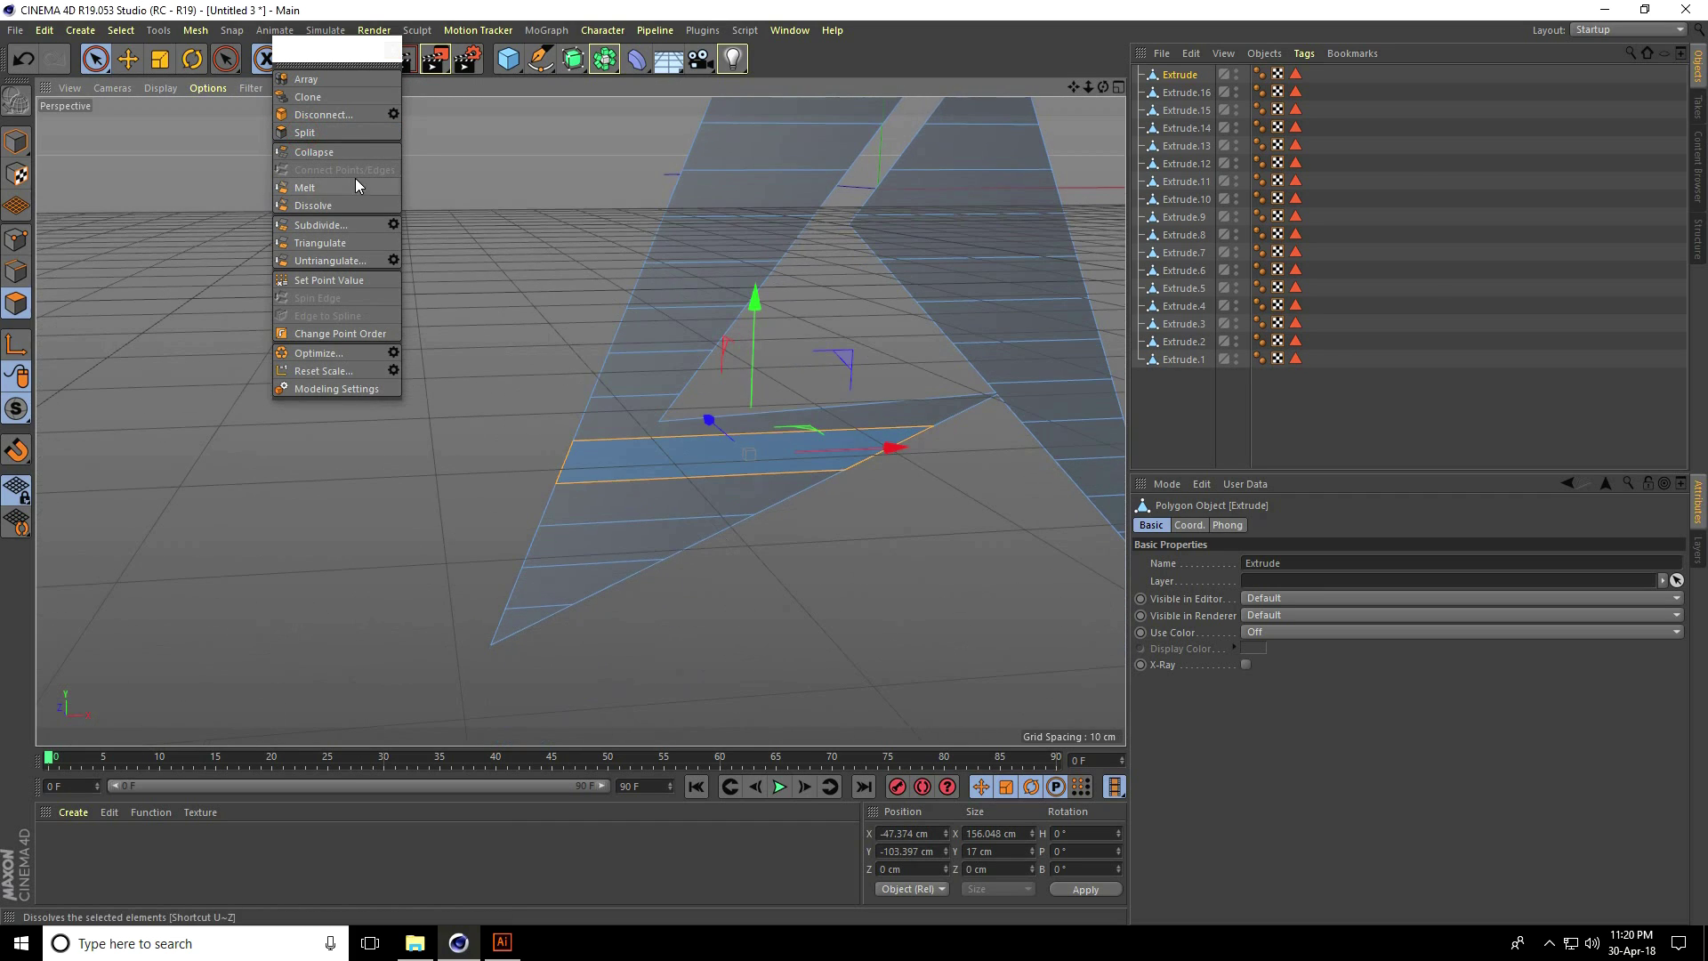
pyautogui.click(313, 132)
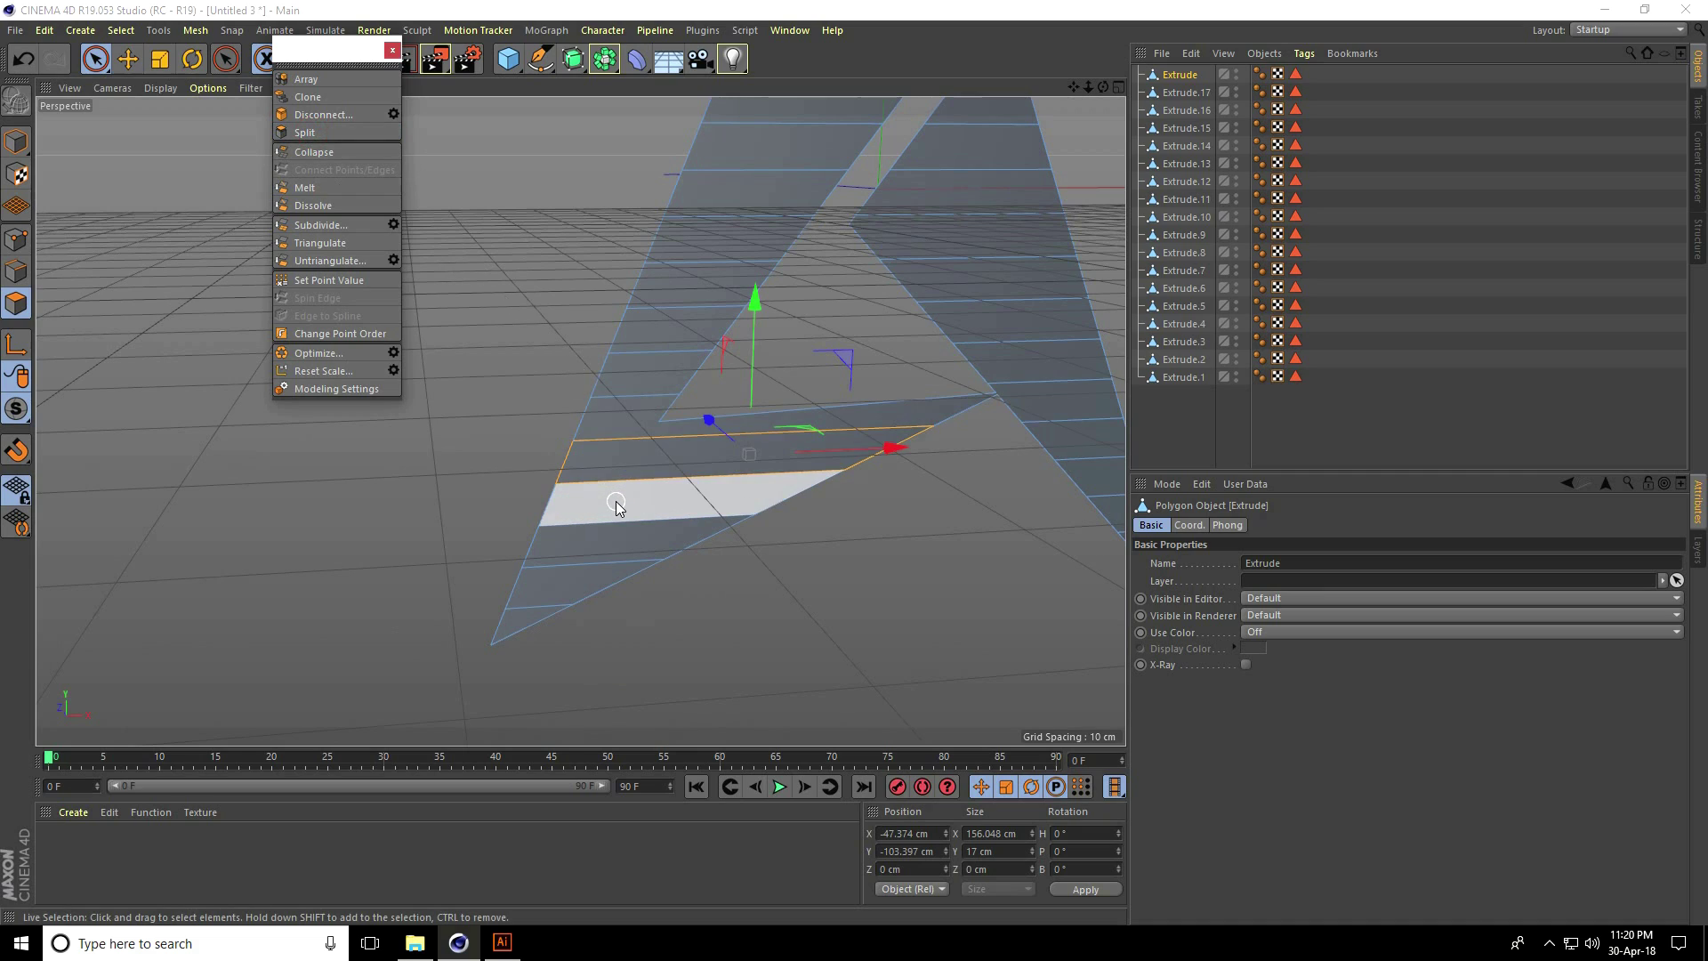
pyautogui.click(614, 496)
pyautogui.click(305, 132)
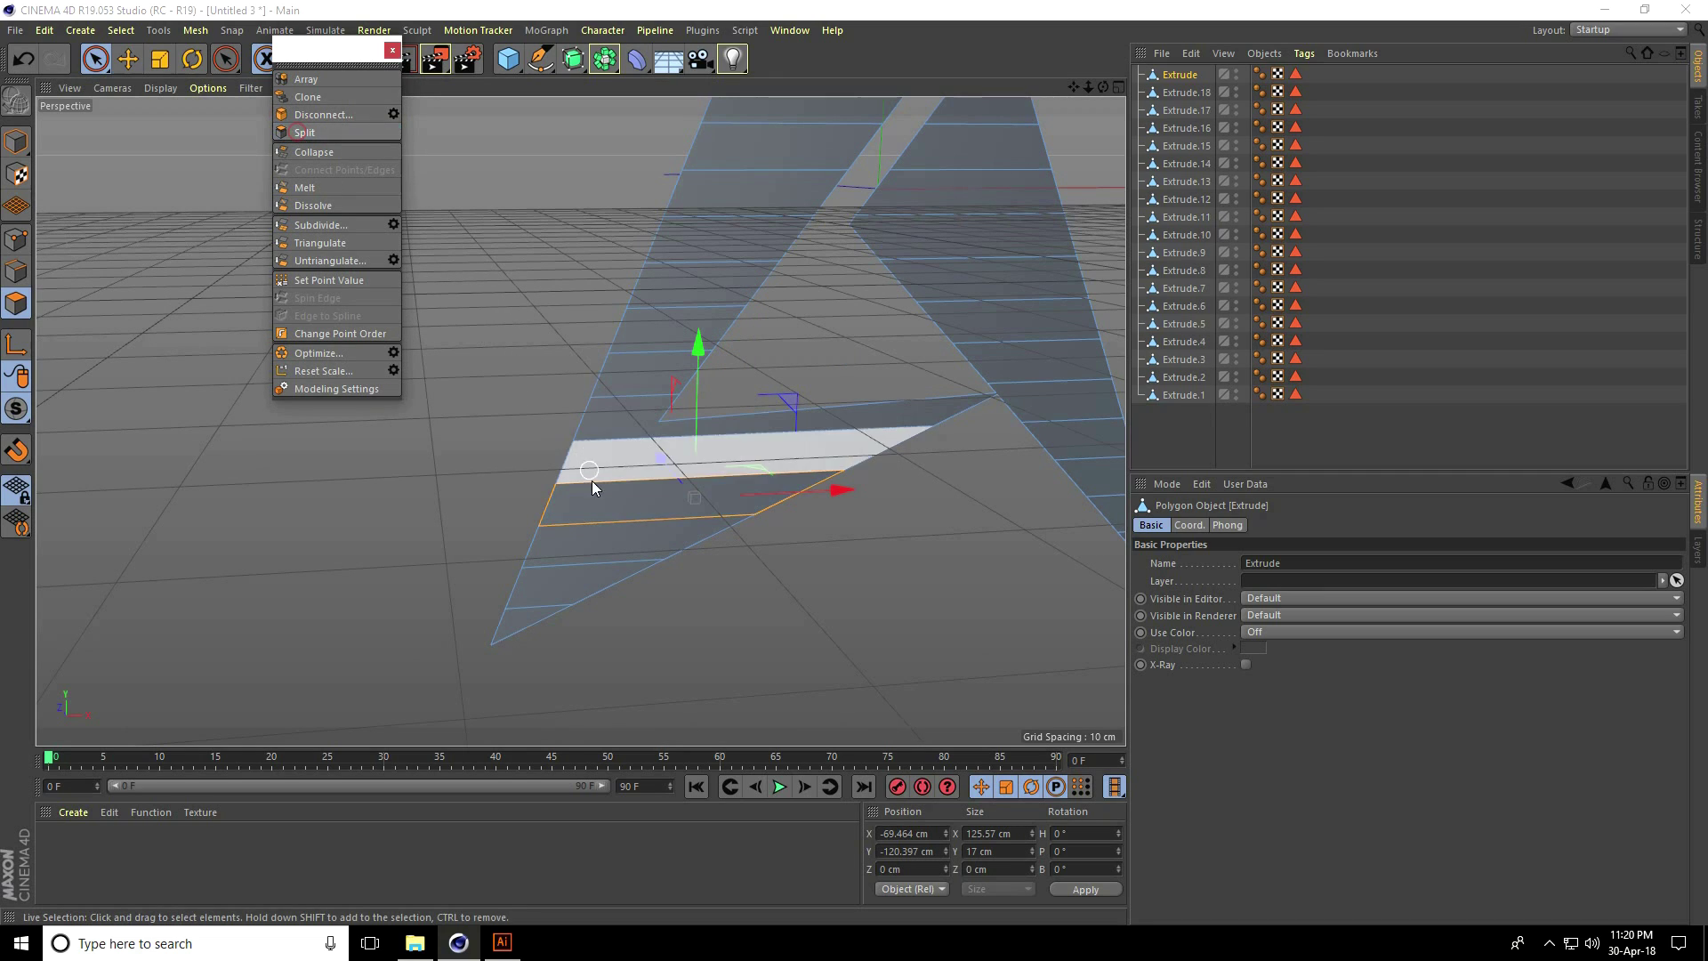
pyautogui.click(642, 541)
pyautogui.click(305, 132)
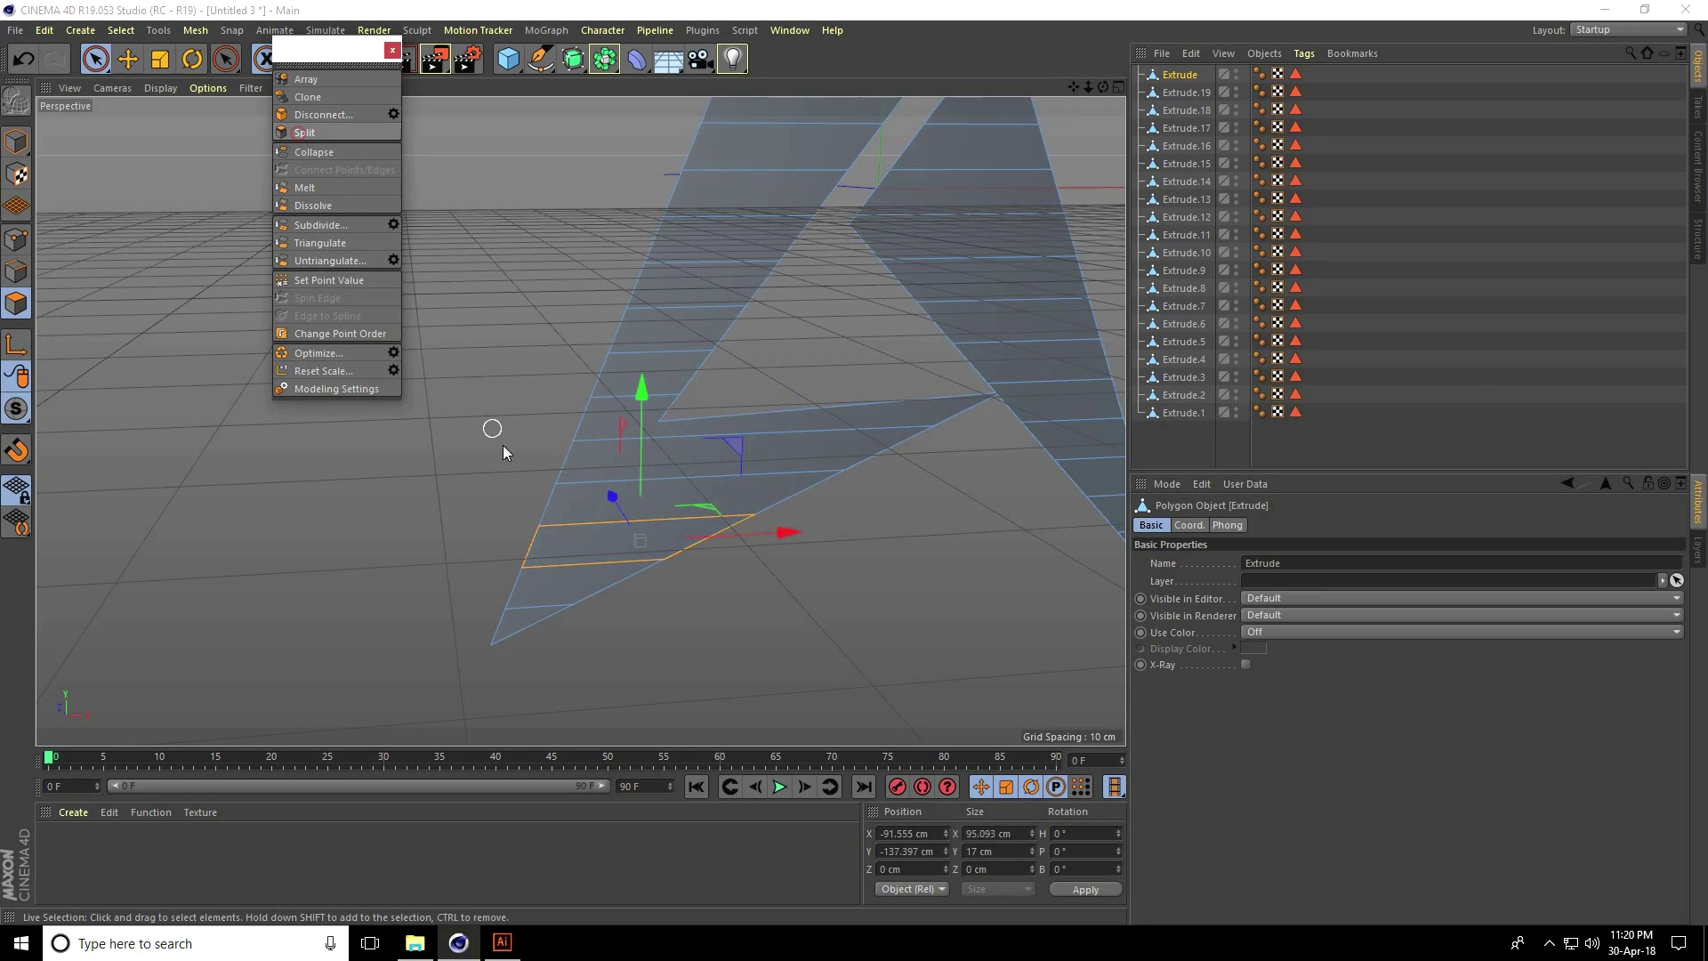
pyautogui.click(558, 588)
pyautogui.click(304, 132)
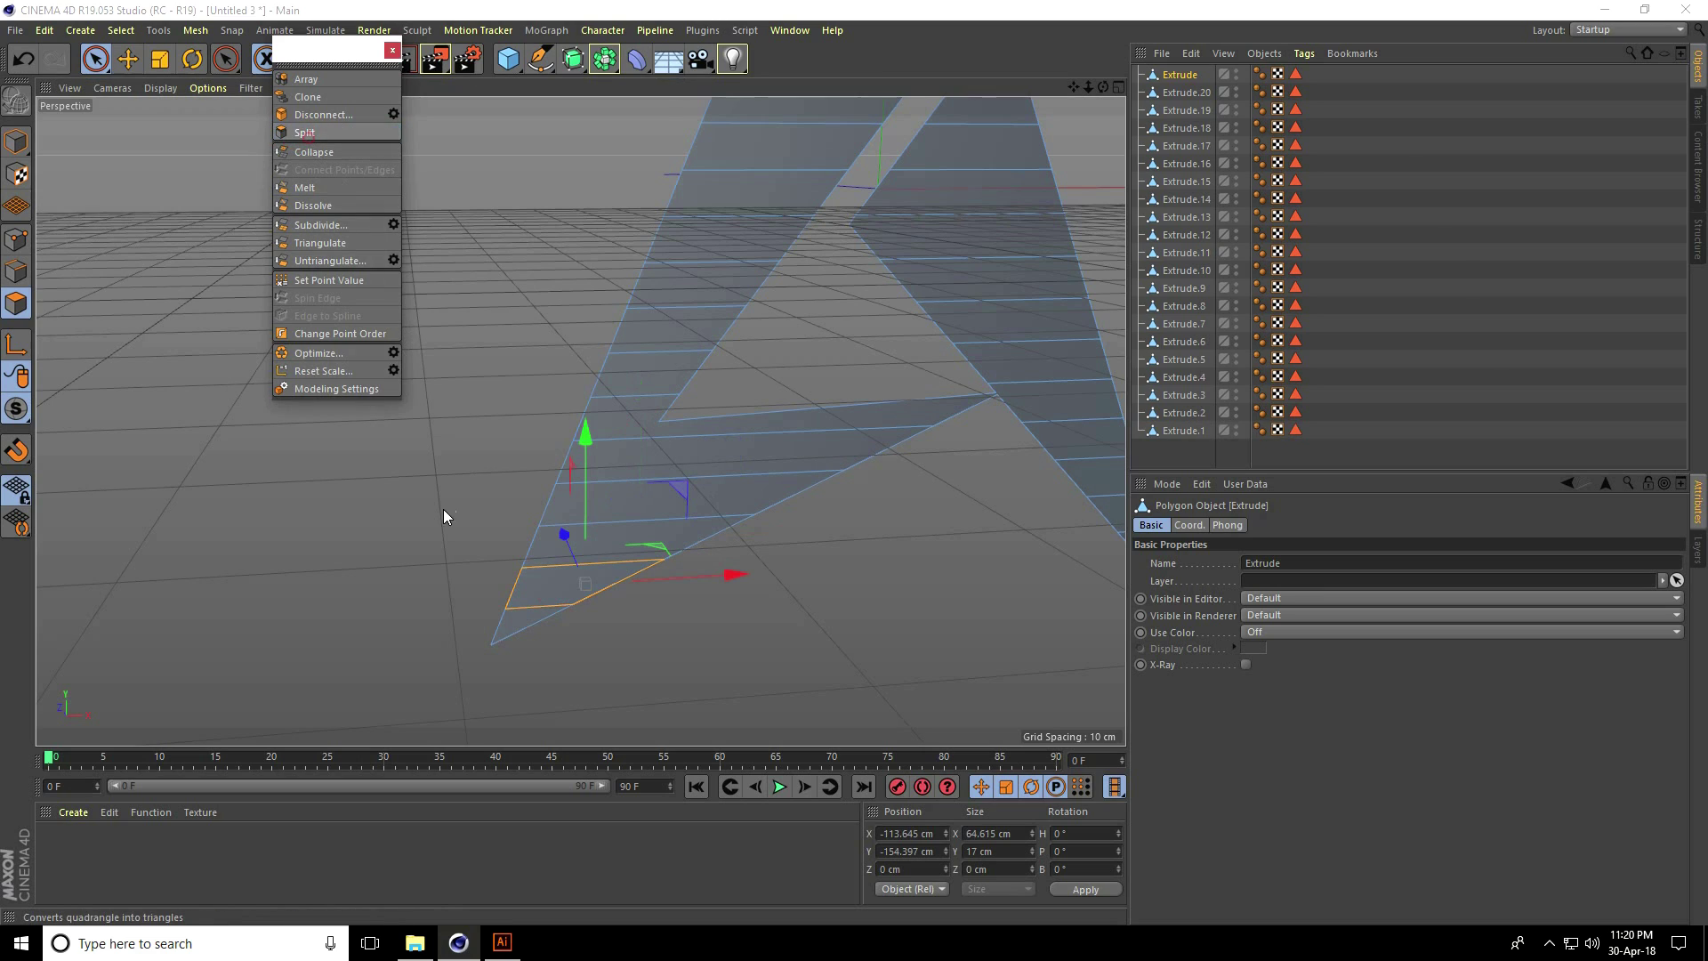
pyautogui.click(523, 626)
pyautogui.click(304, 132)
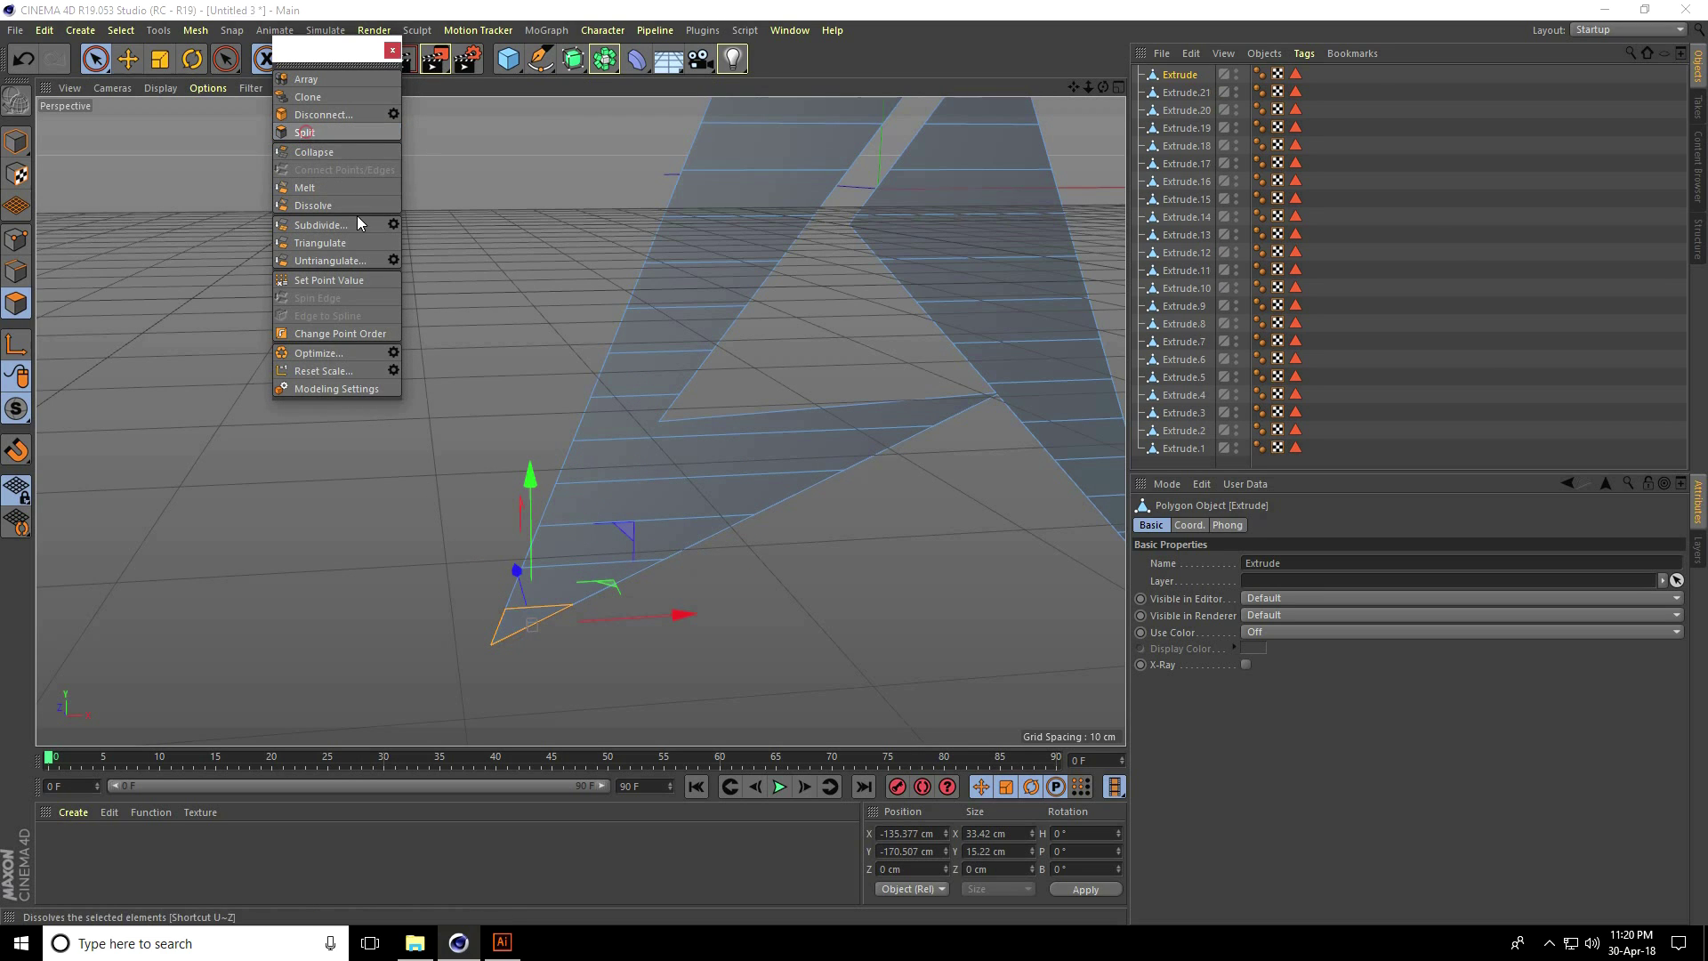
pyautogui.scroll(-3, 401, 507)
pyautogui.scroll(2, 388, 580)
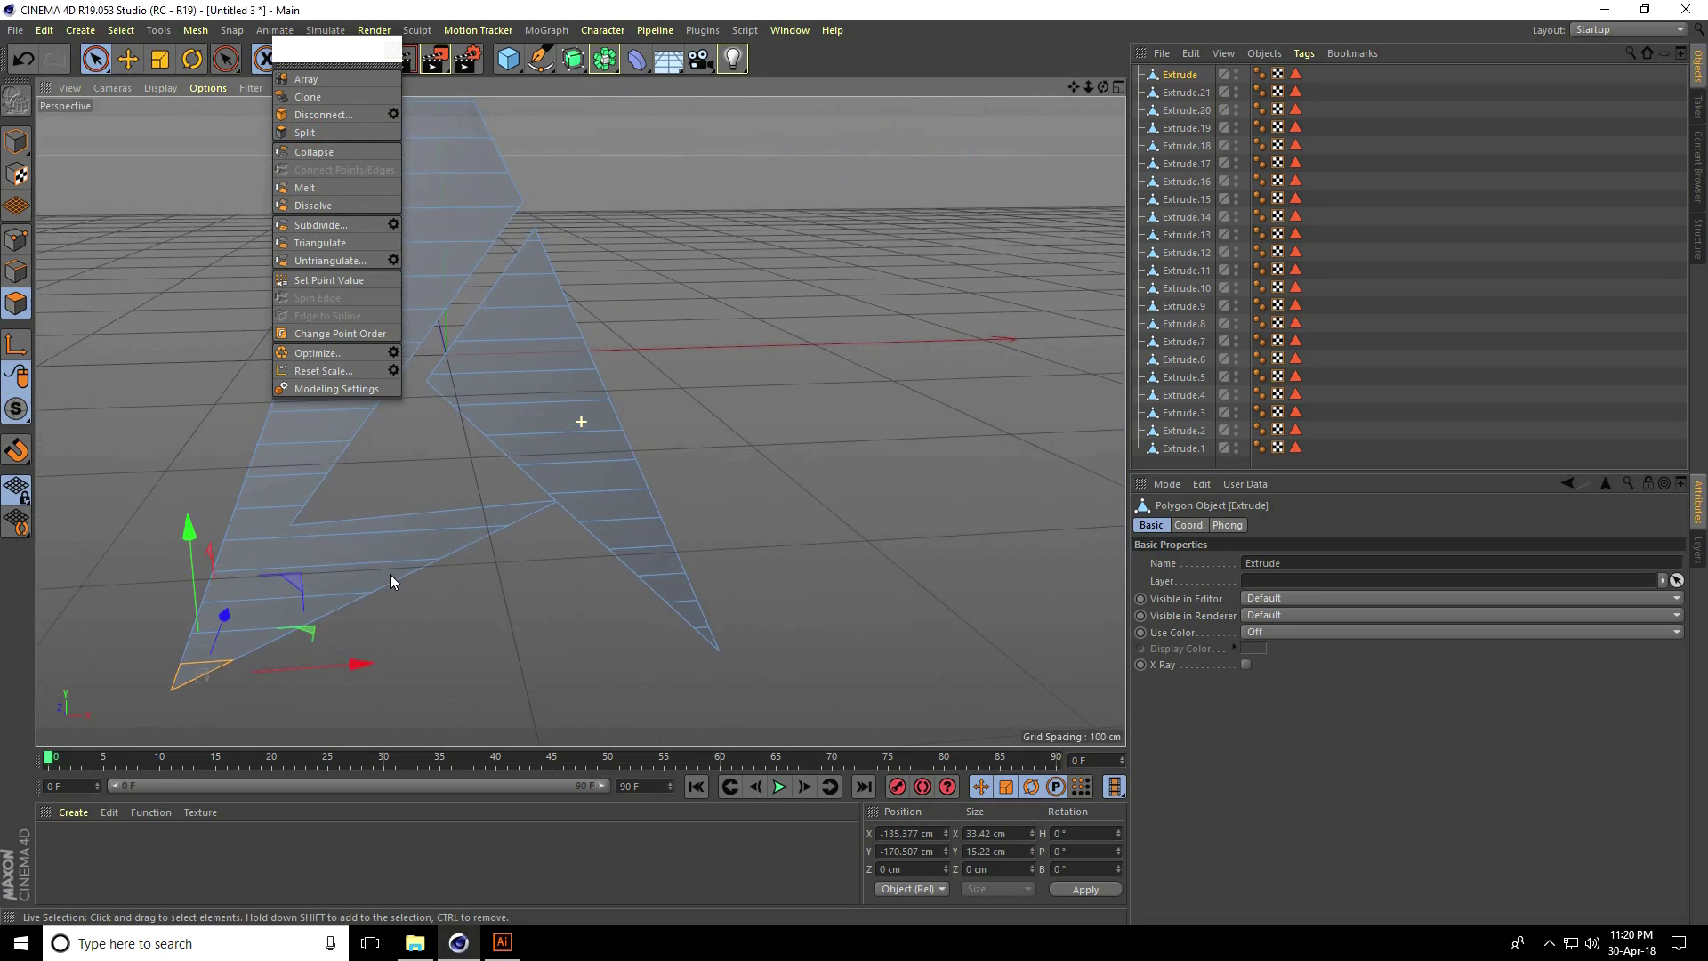
pyautogui.scroll(1, 449, 592)
pyautogui.scroll(2, 528, 541)
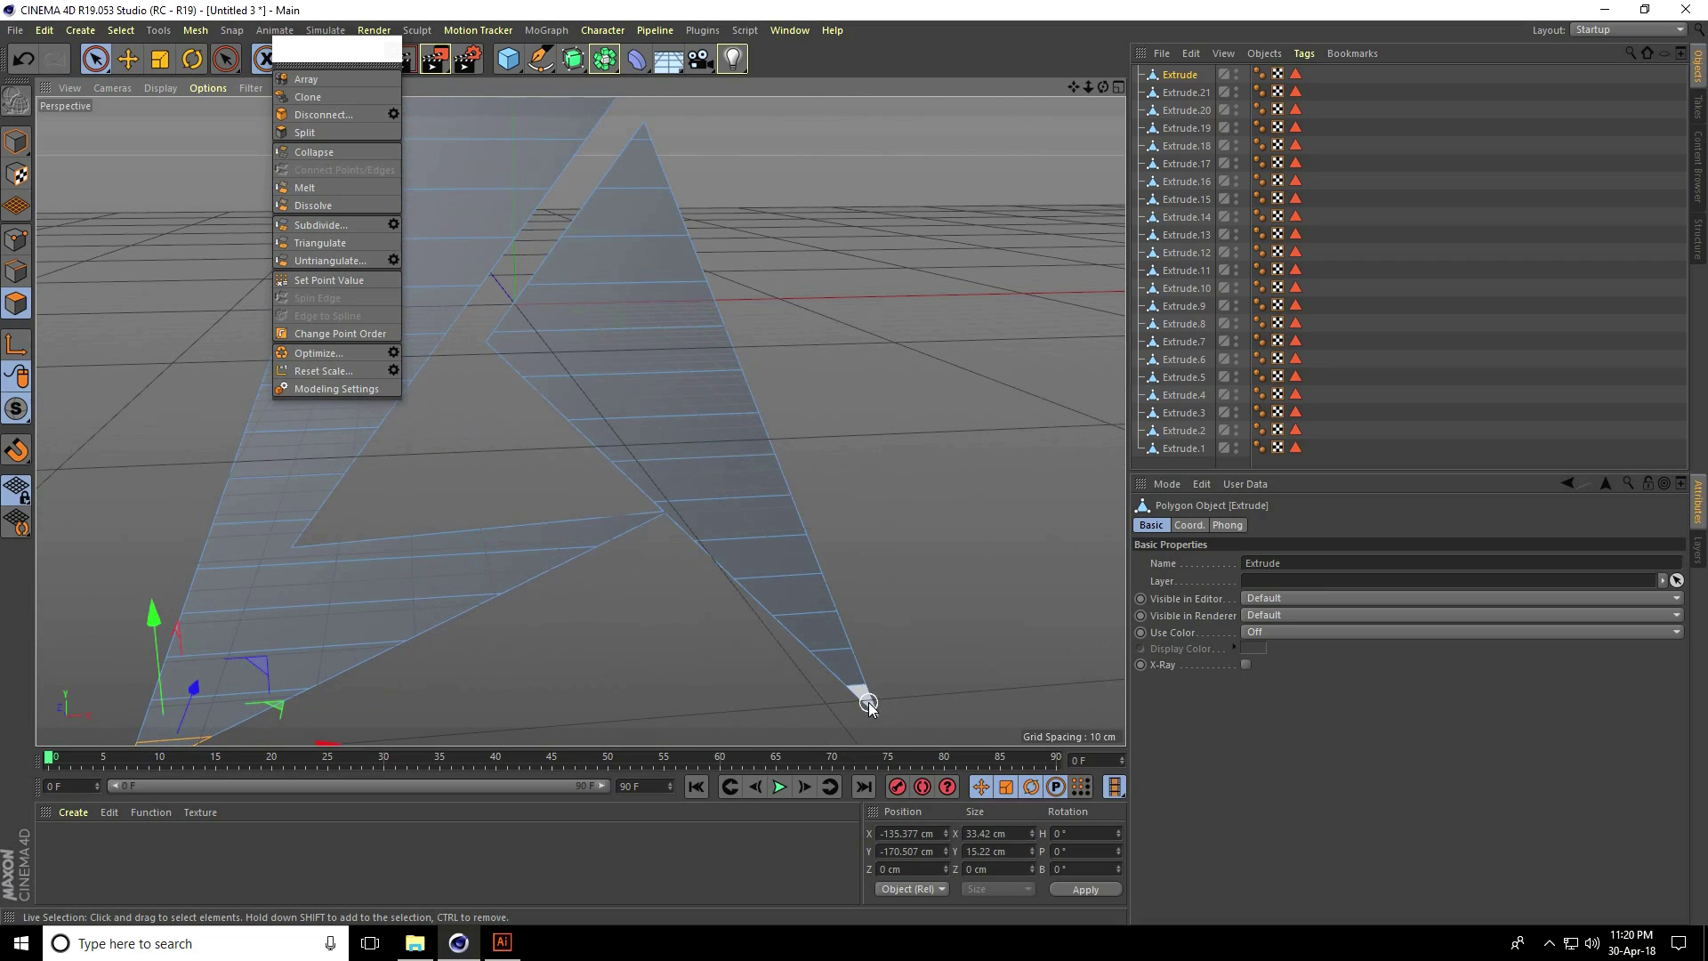
# Step: Split the pieces from the other triangle's tip upward into separate objects
pyautogui.click(860, 697)
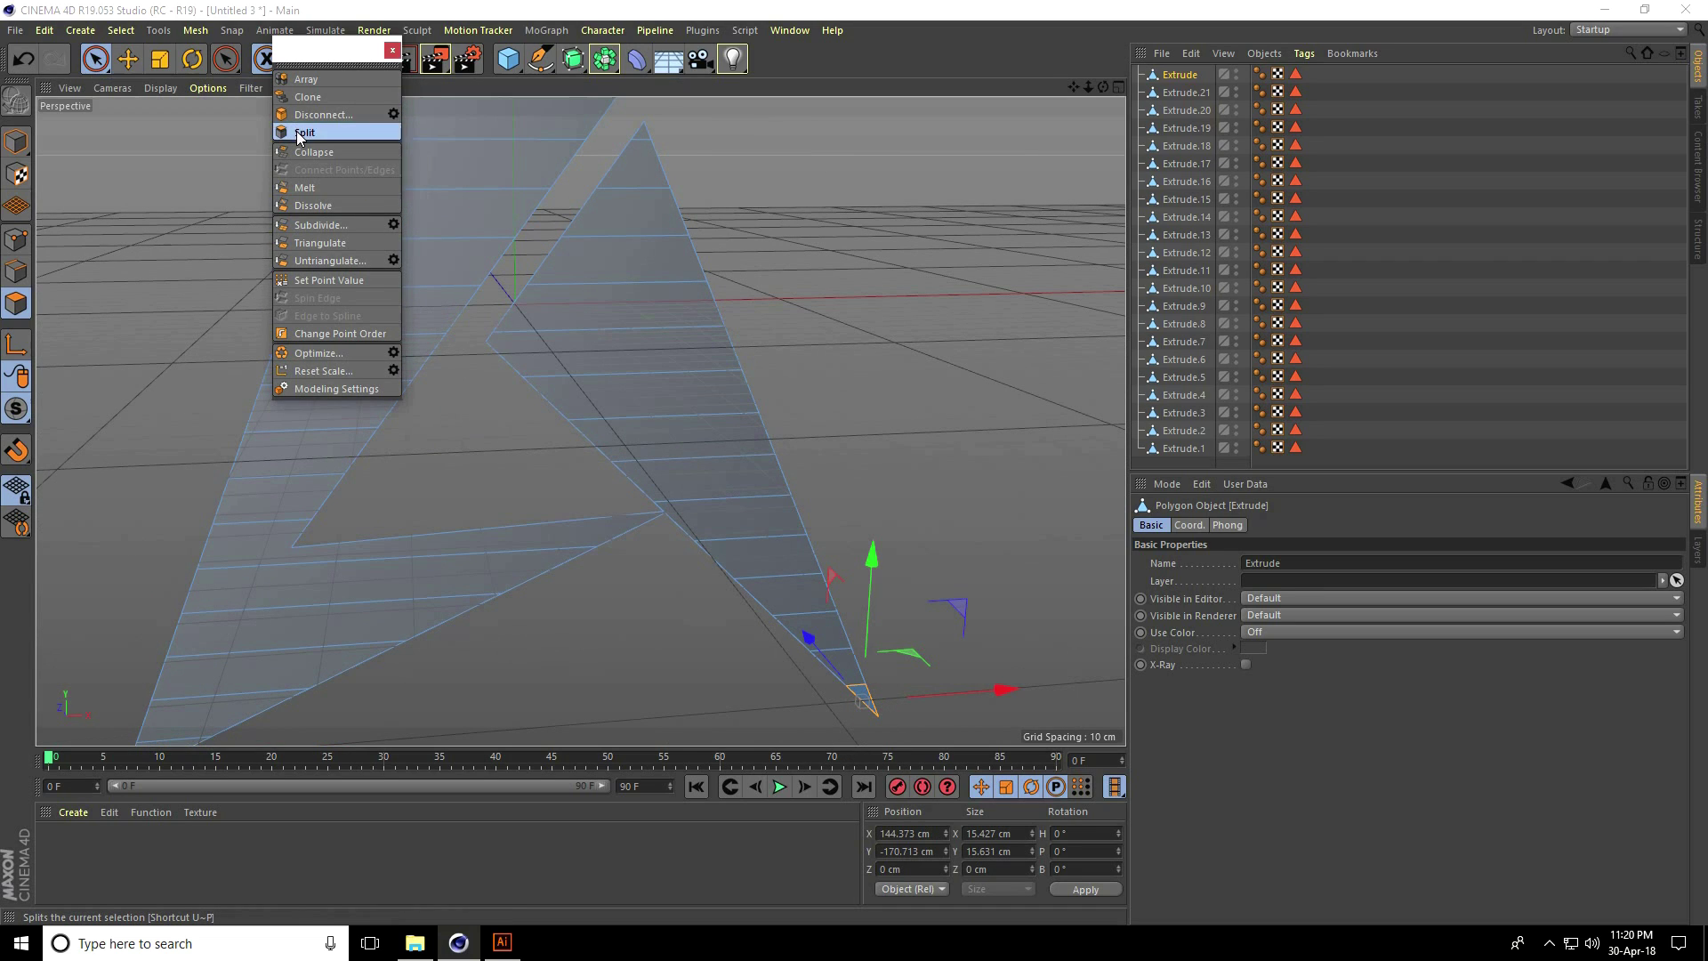
pyautogui.click(305, 133)
pyautogui.click(838, 668)
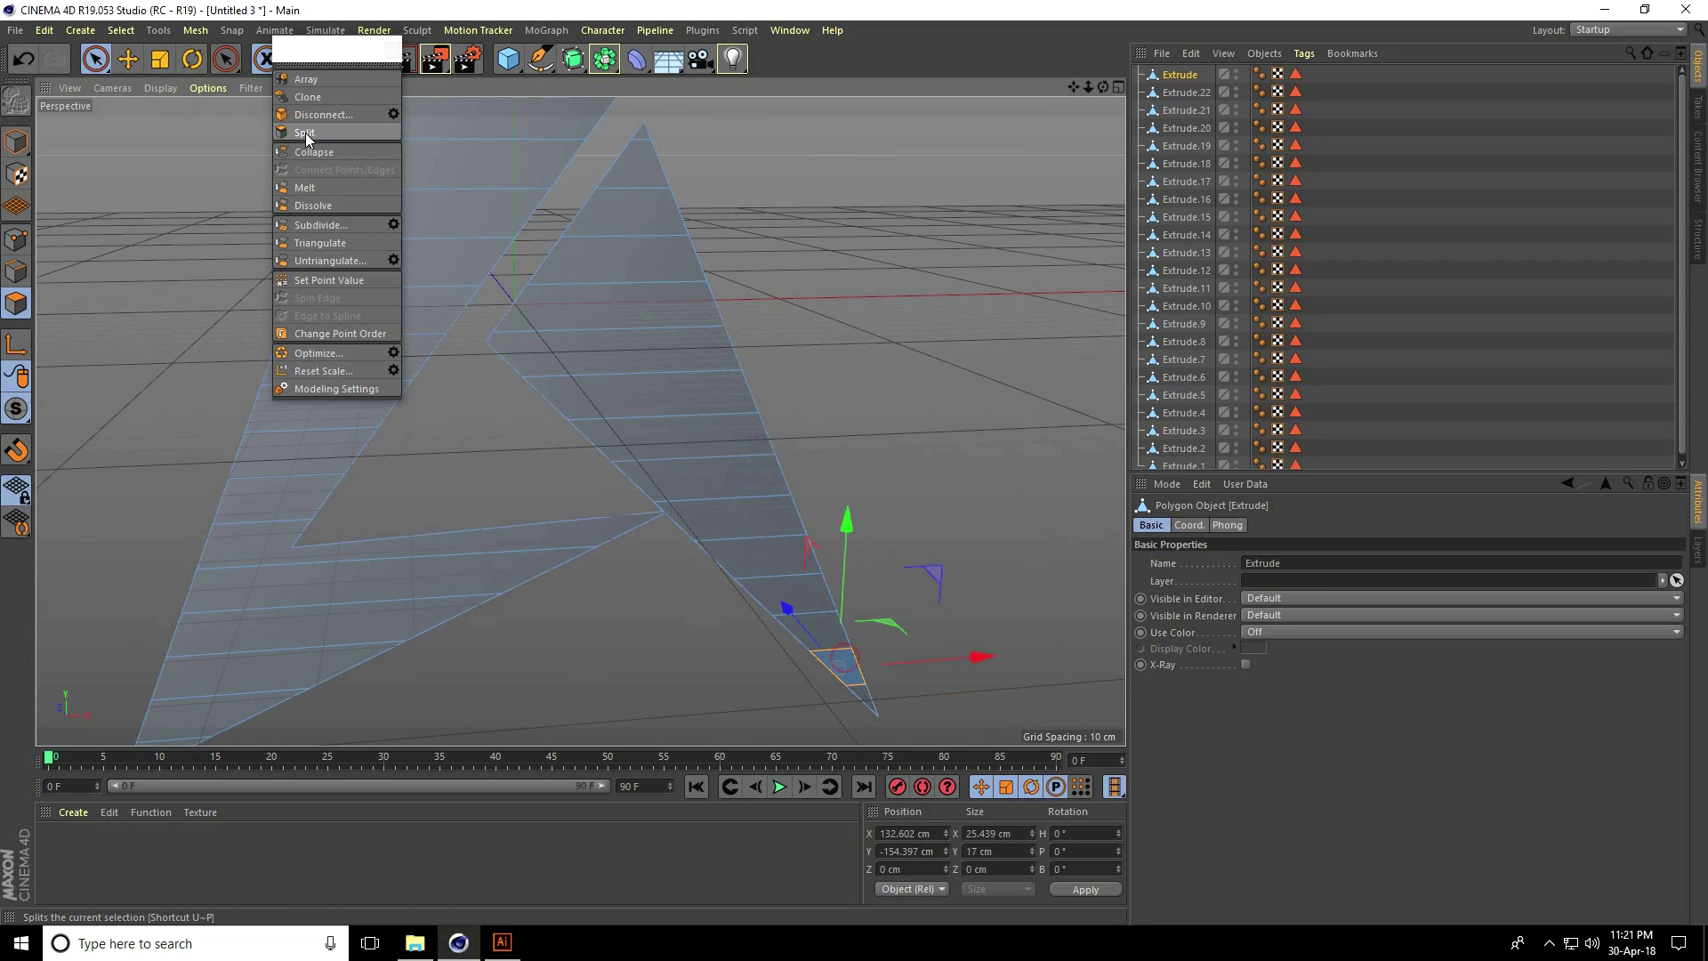
pyautogui.click(305, 131)
pyautogui.click(819, 627)
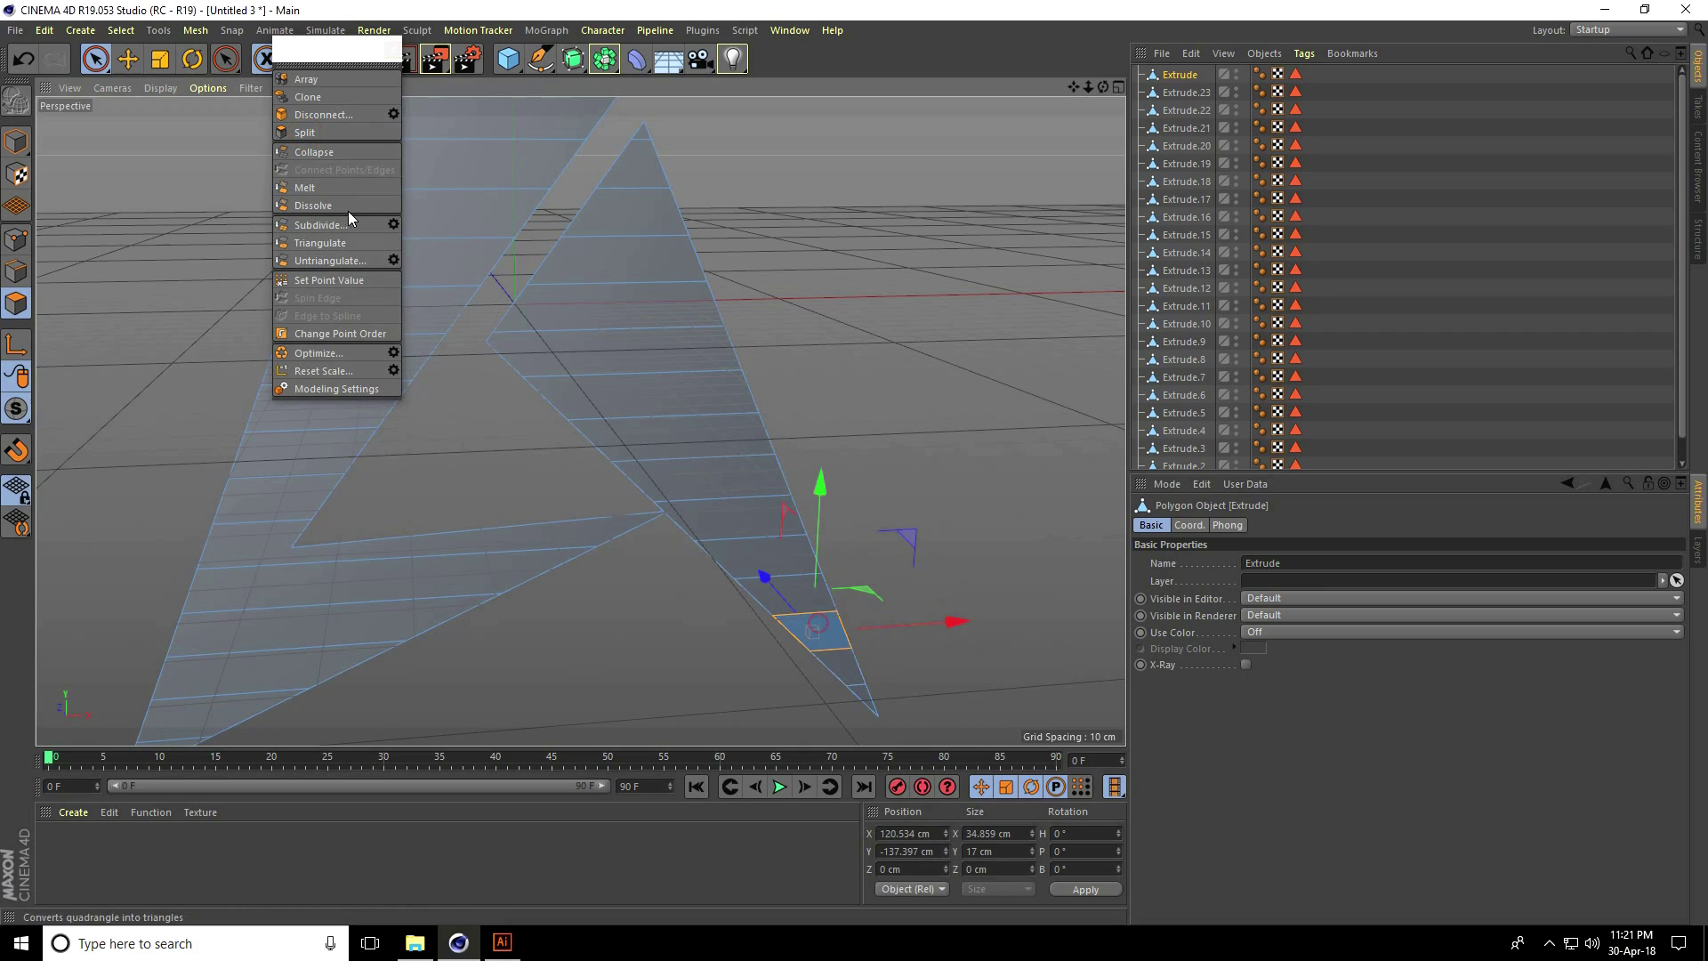
pyautogui.click(306, 133)
pyautogui.click(796, 597)
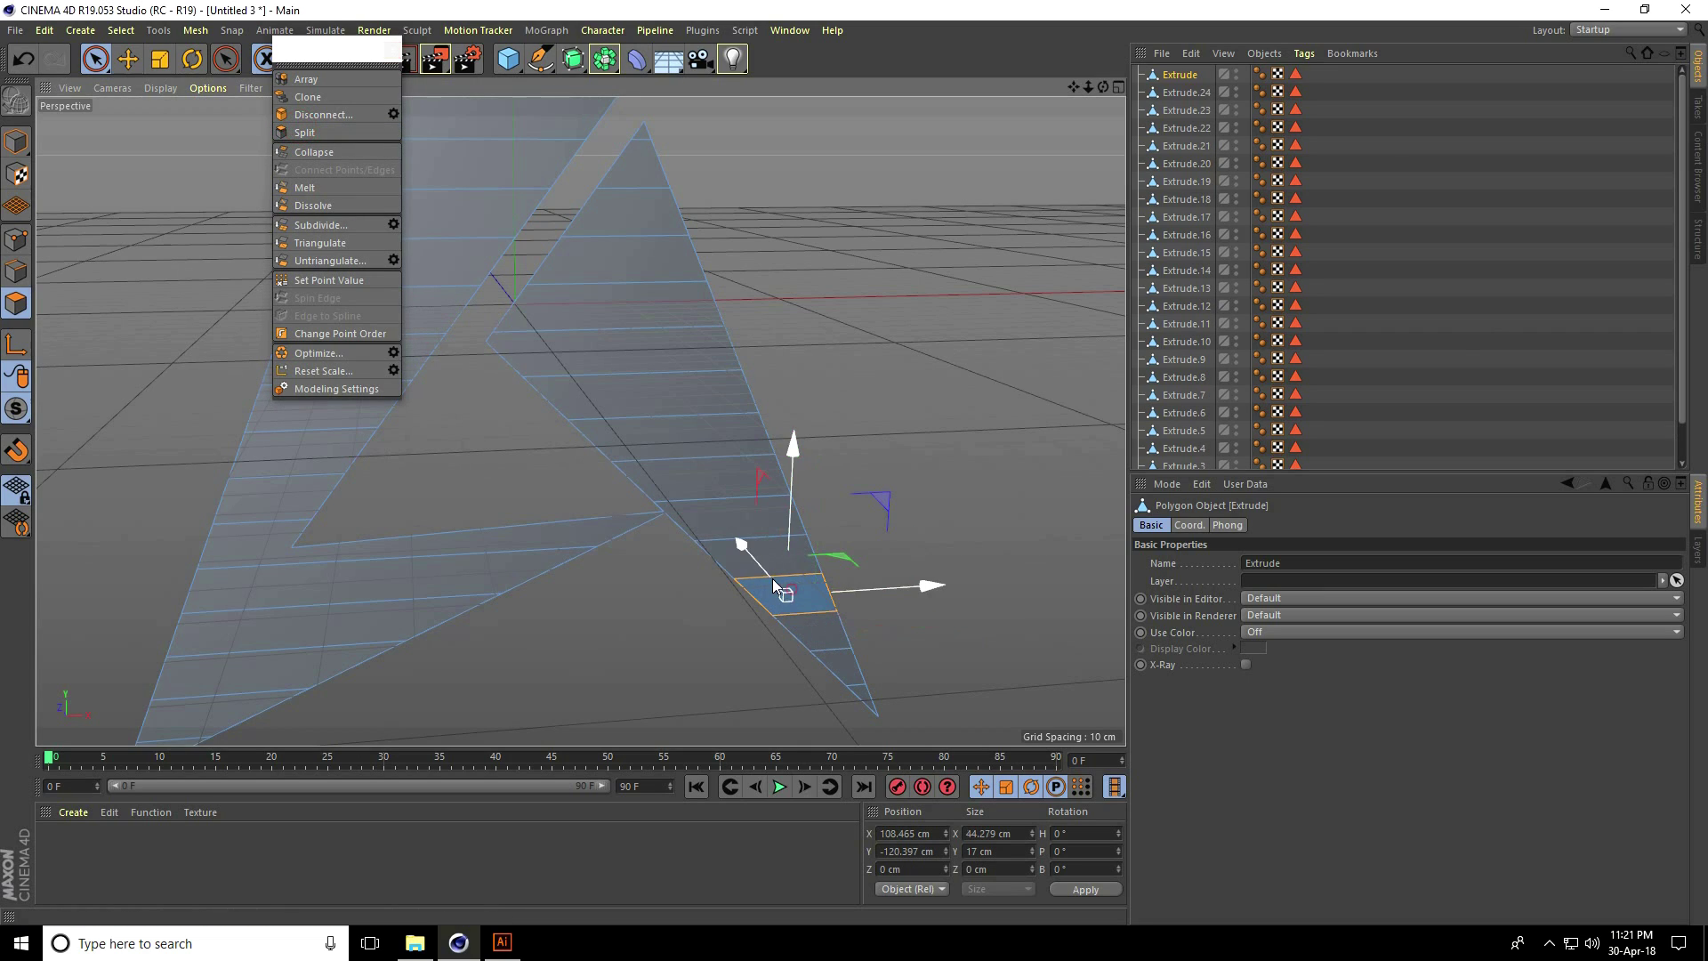
pyautogui.click(304, 133)
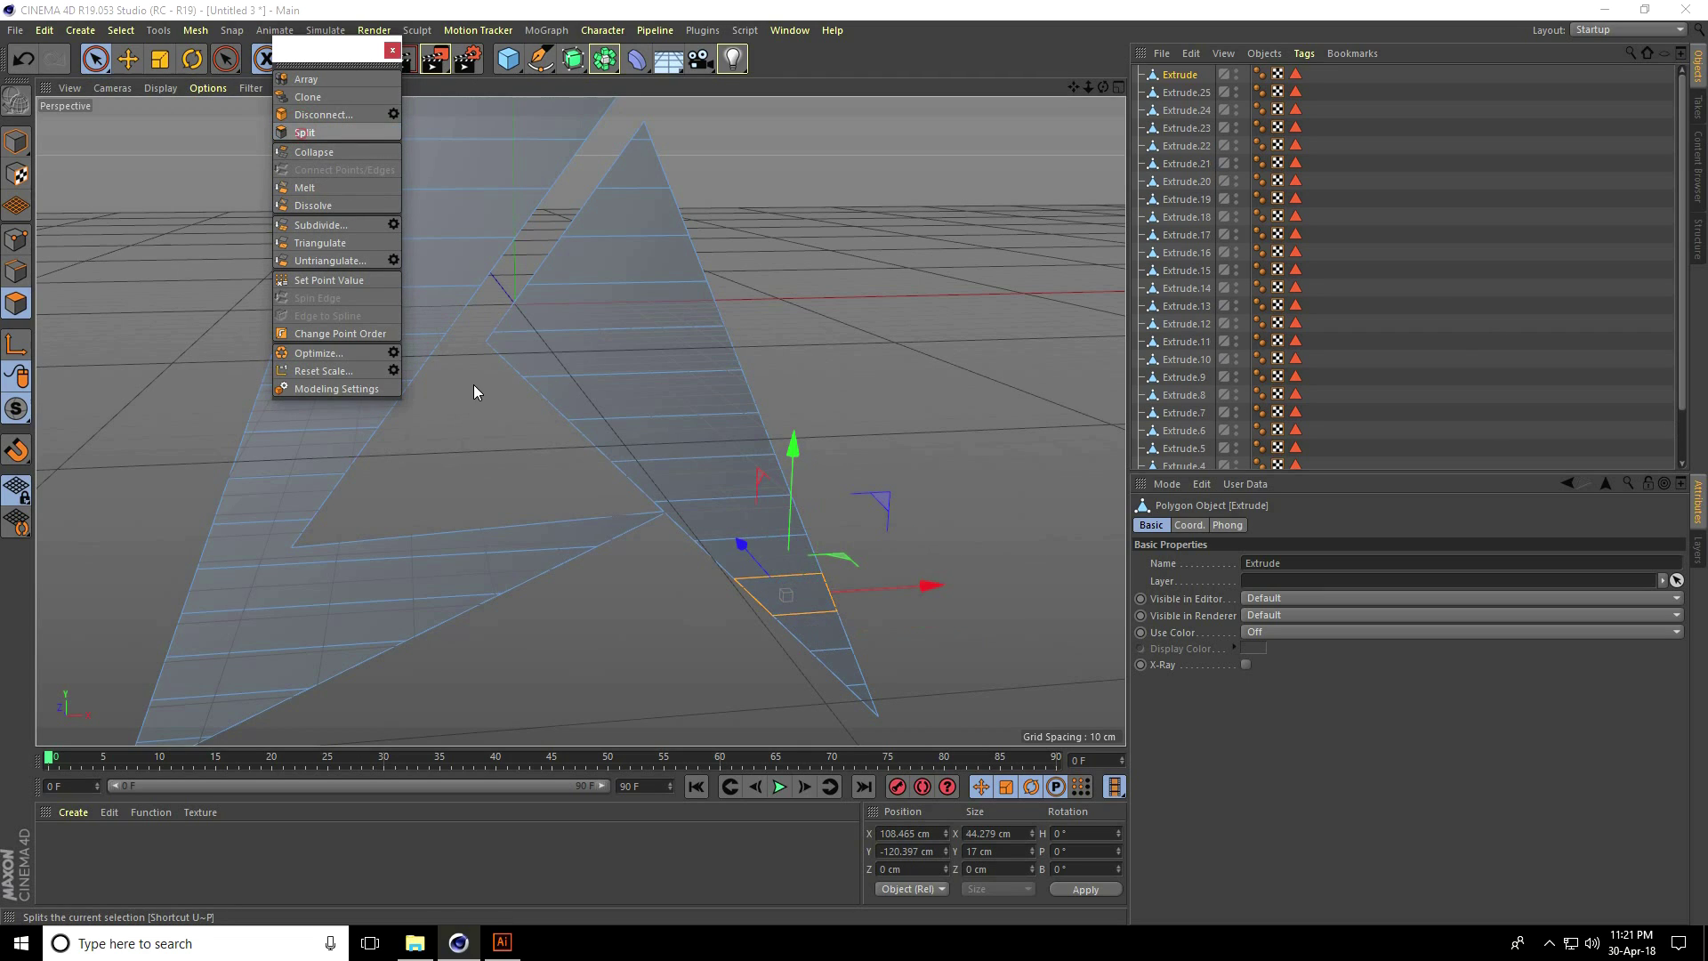
pyautogui.click(764, 555)
pyautogui.click(305, 133)
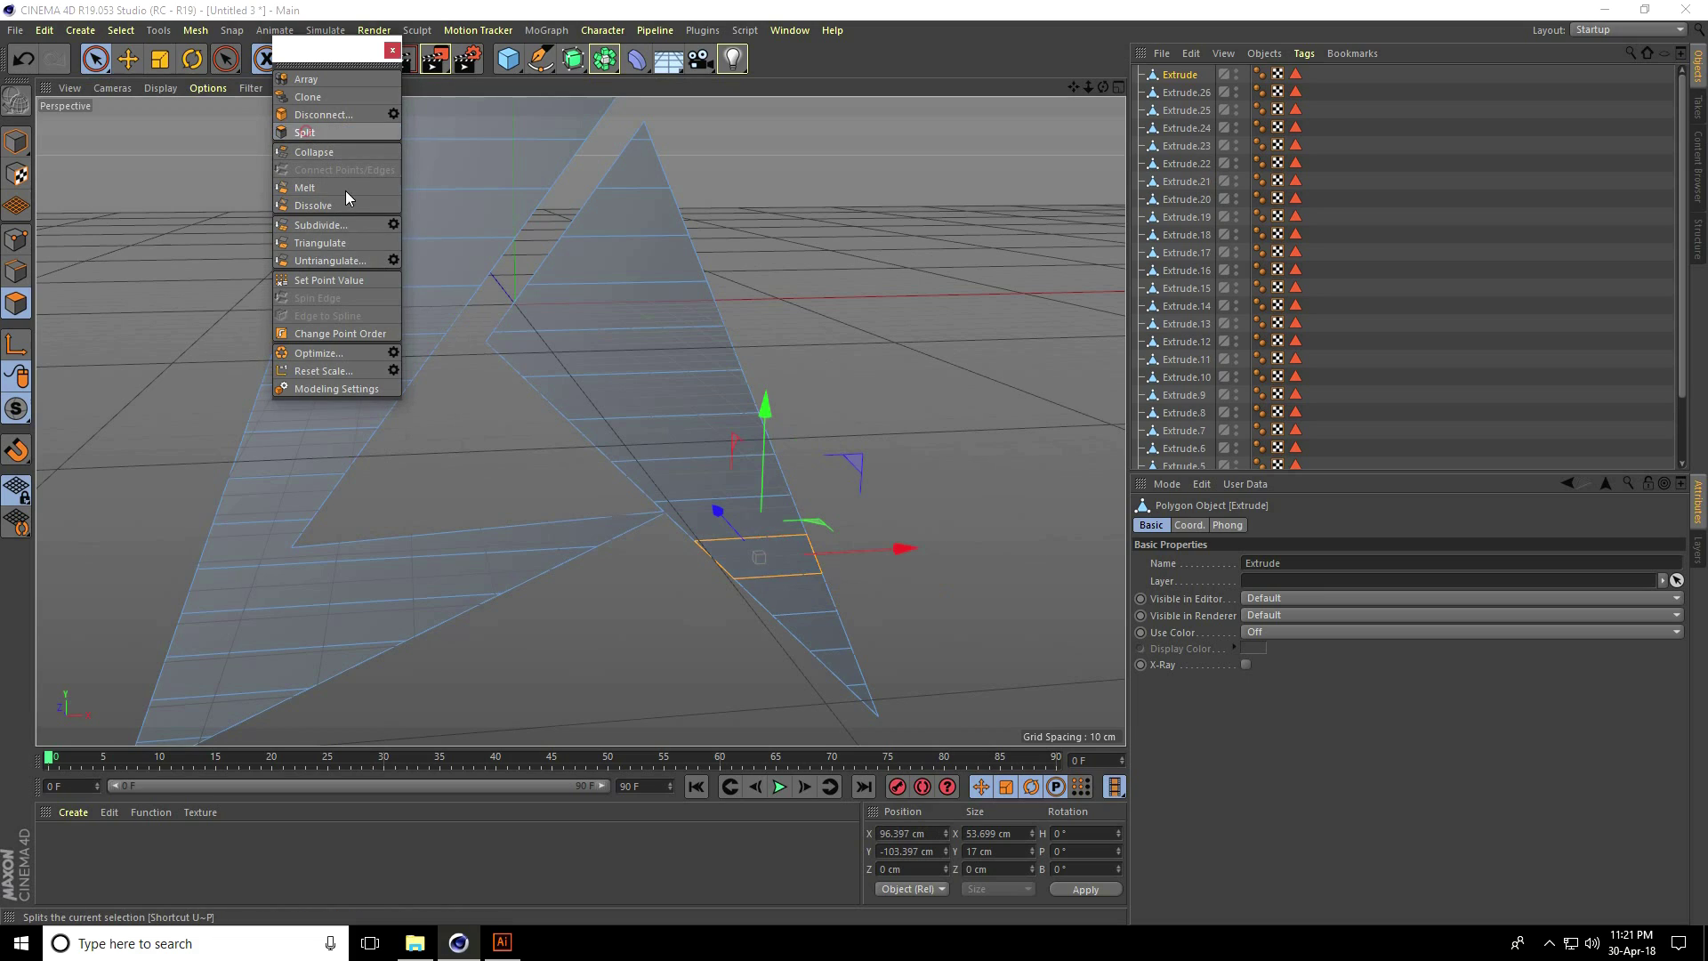
pyautogui.click(720, 480)
pyautogui.click(304, 133)
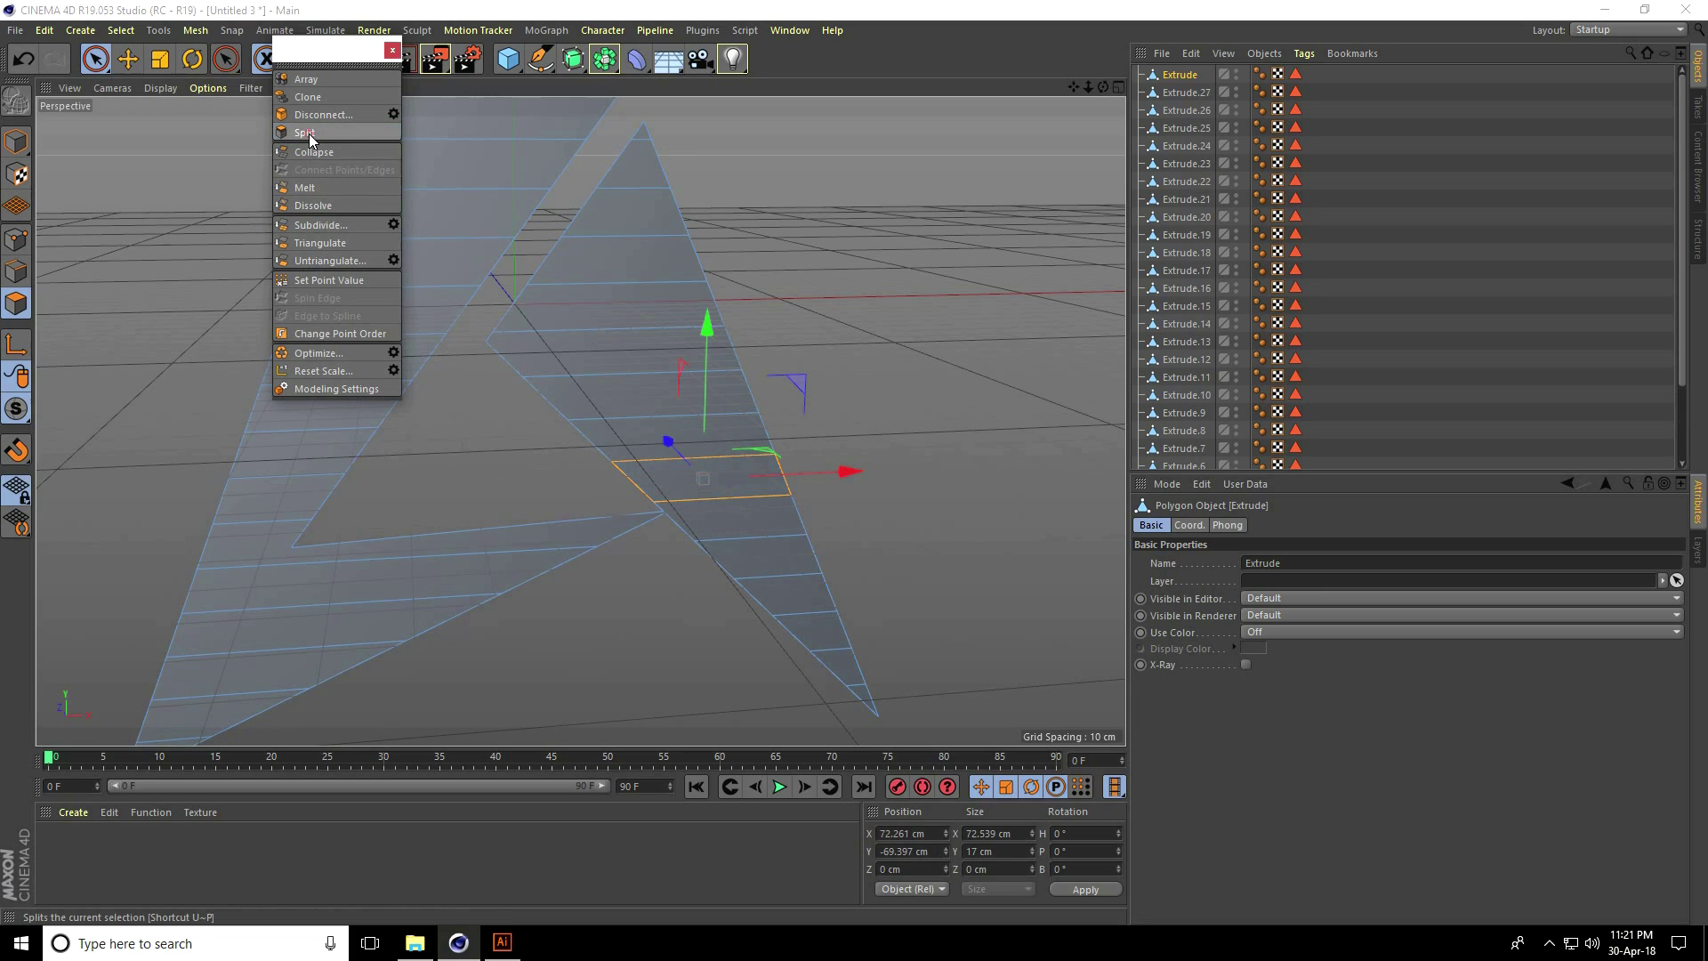
# Step: Split the next slices up toward the top triangle into separate objects
pyautogui.click(305, 133)
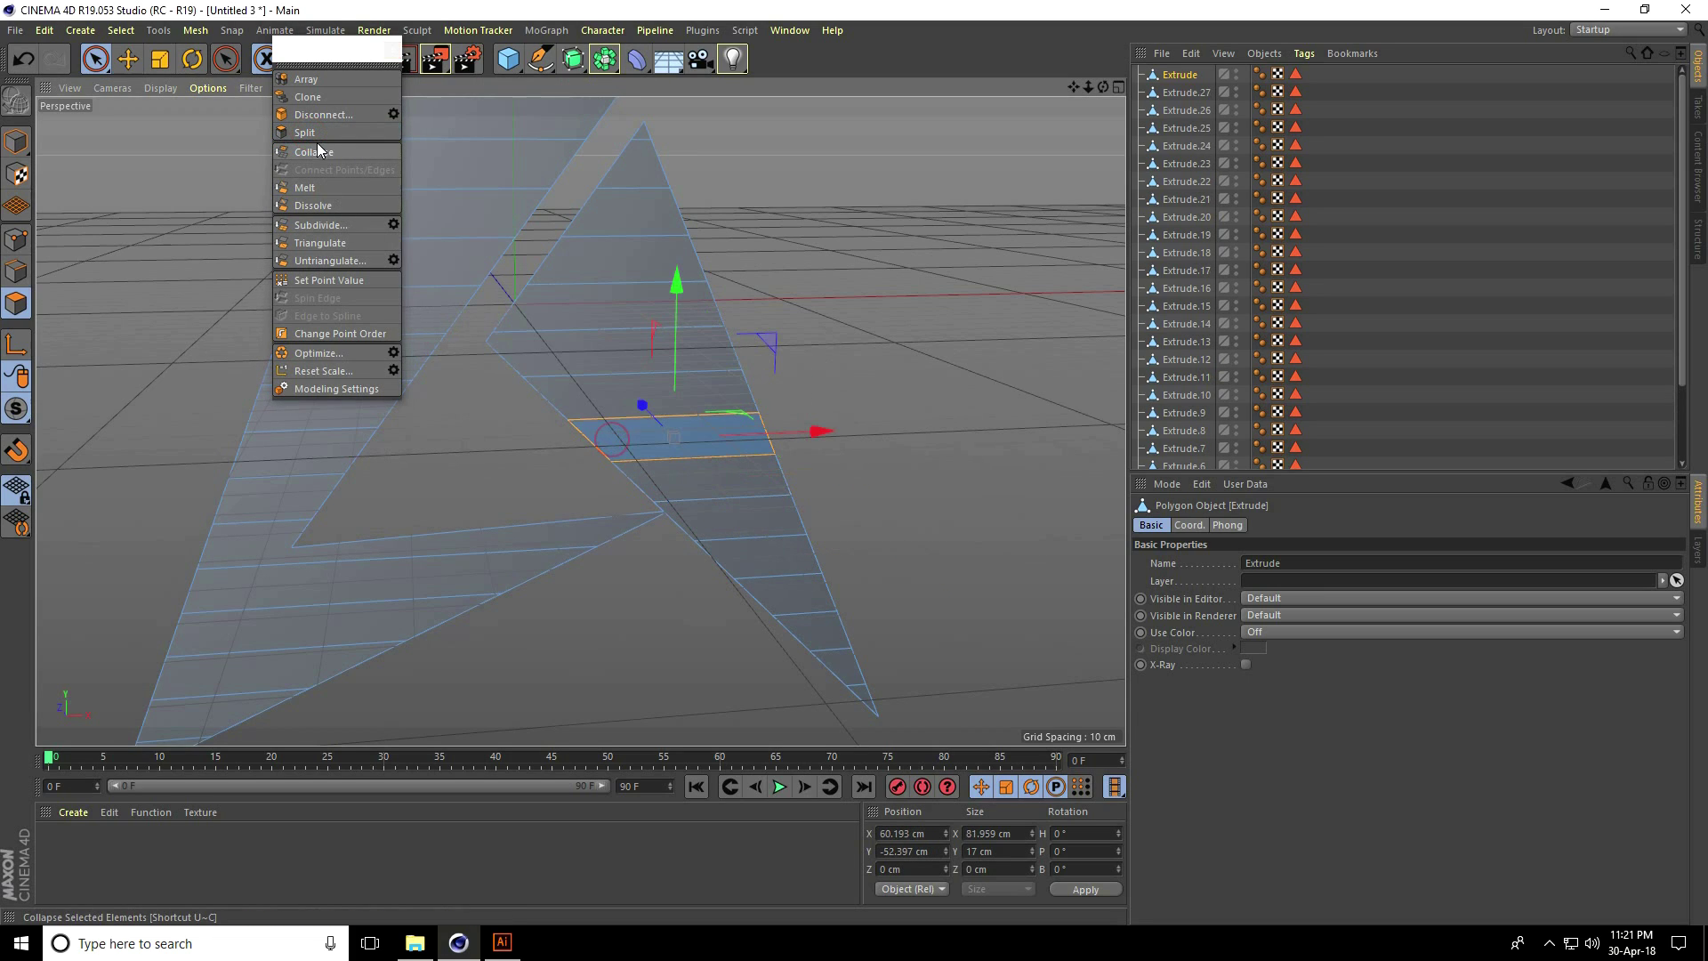
pyautogui.click(598, 374)
pyautogui.click(574, 384)
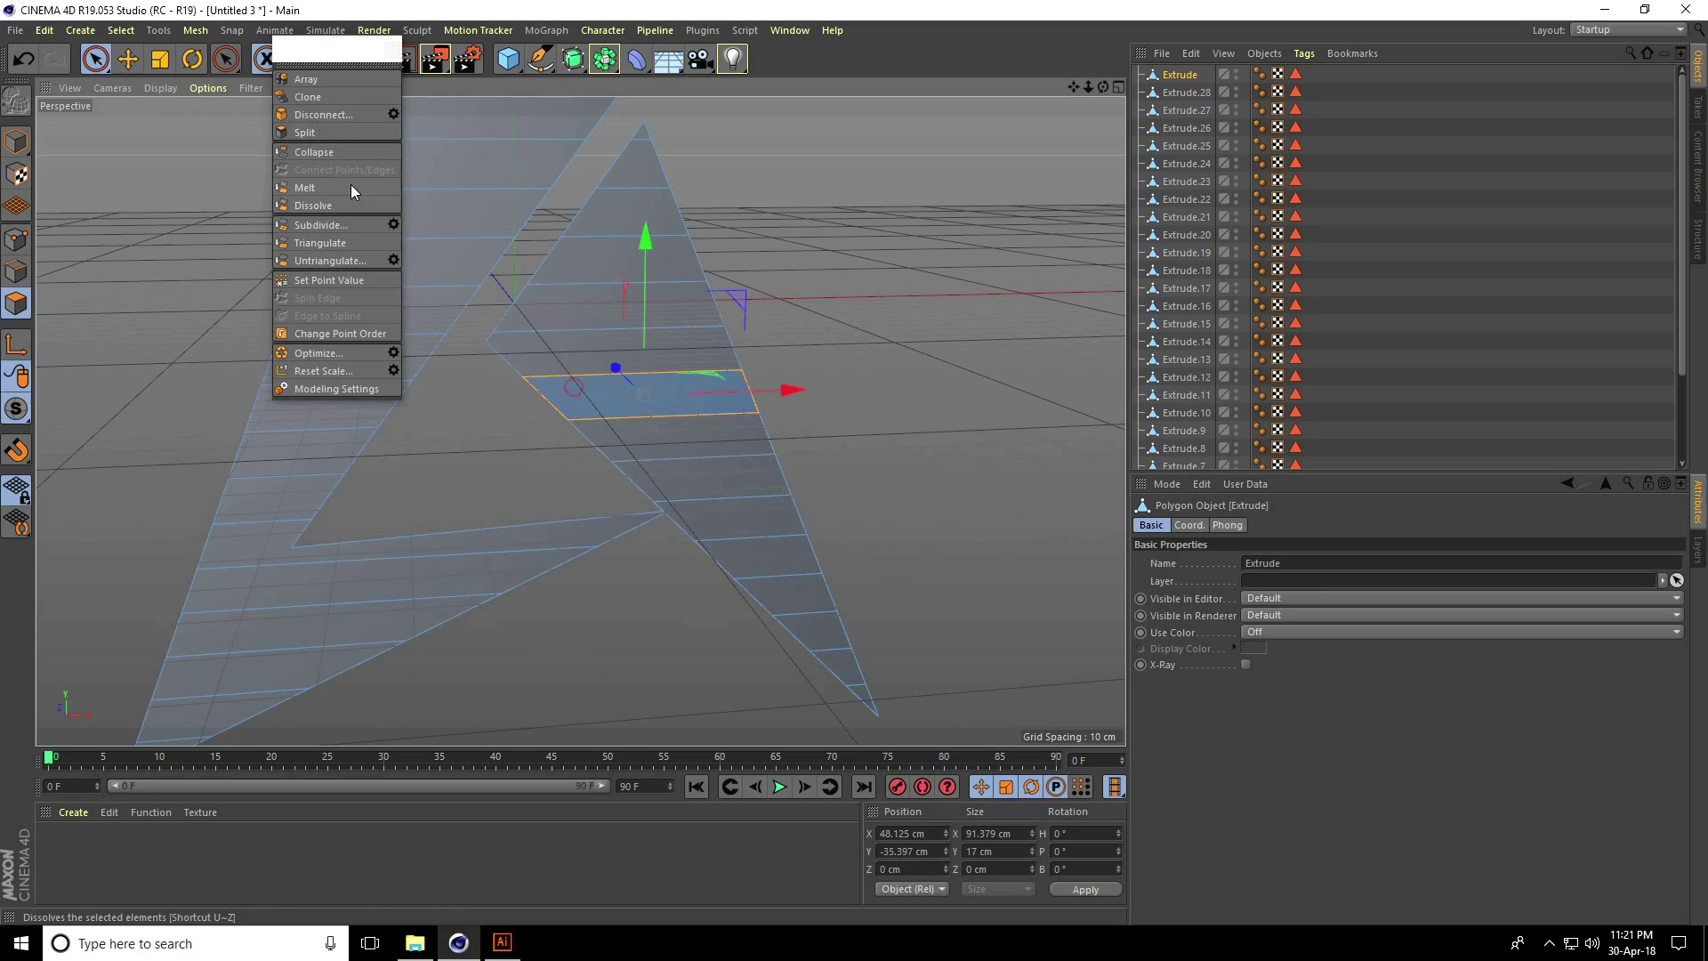
pyautogui.click(304, 133)
pyautogui.click(534, 345)
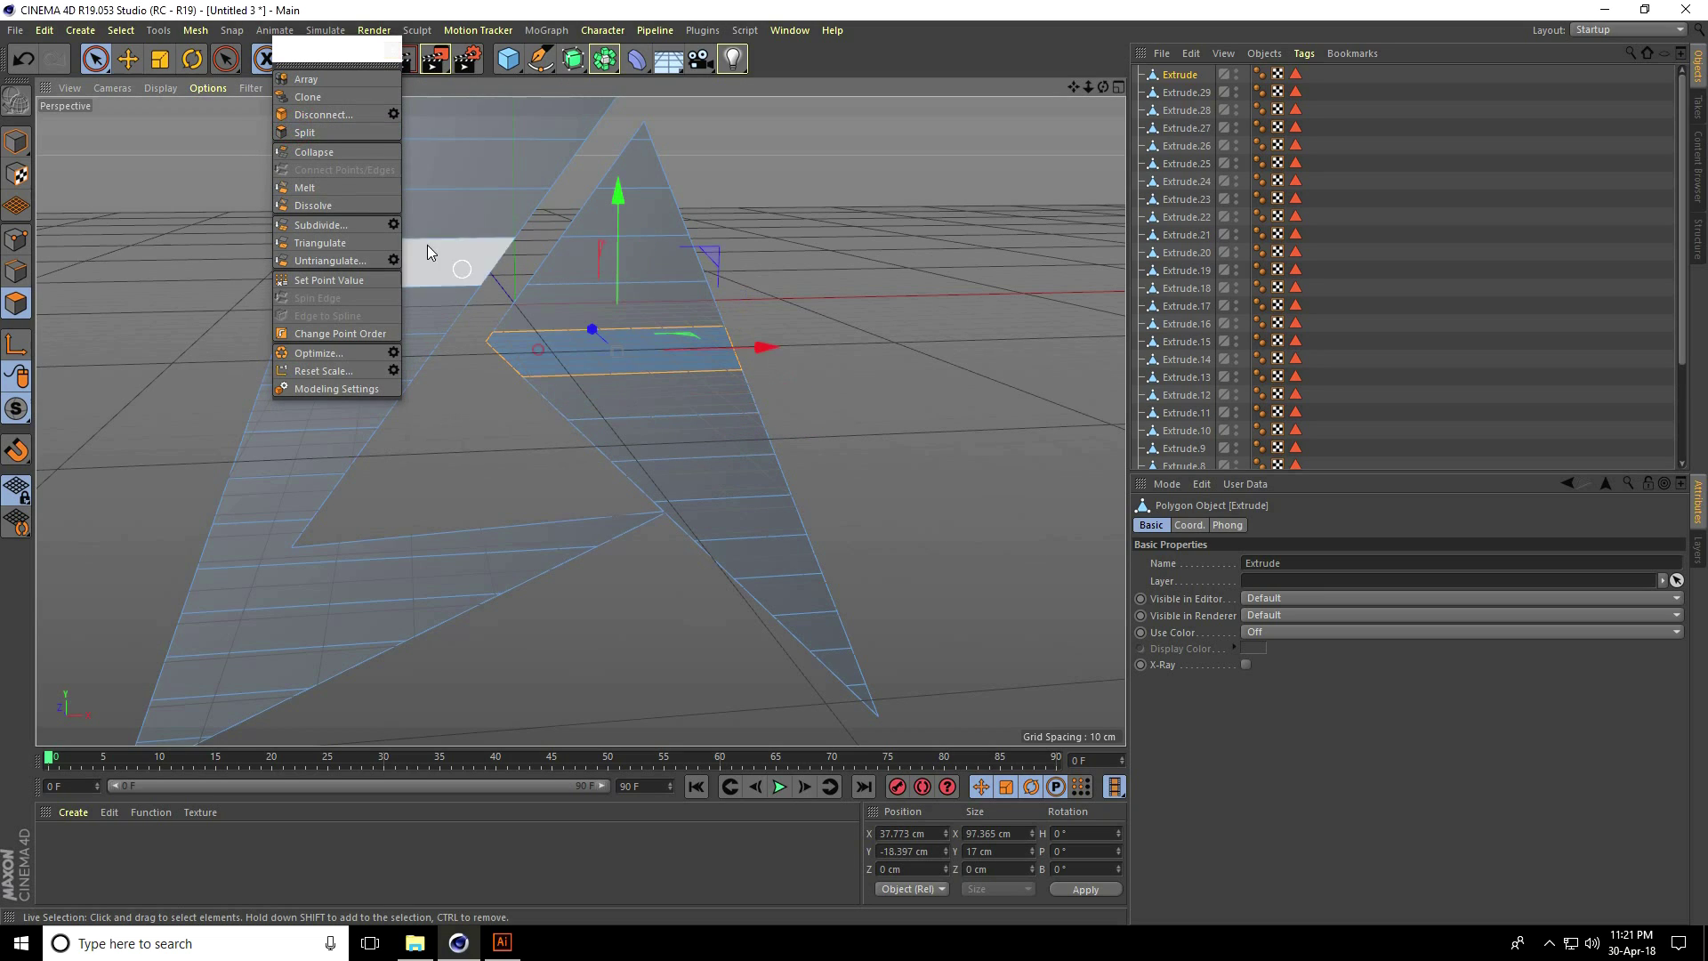
pyautogui.click(304, 132)
pyautogui.click(526, 297)
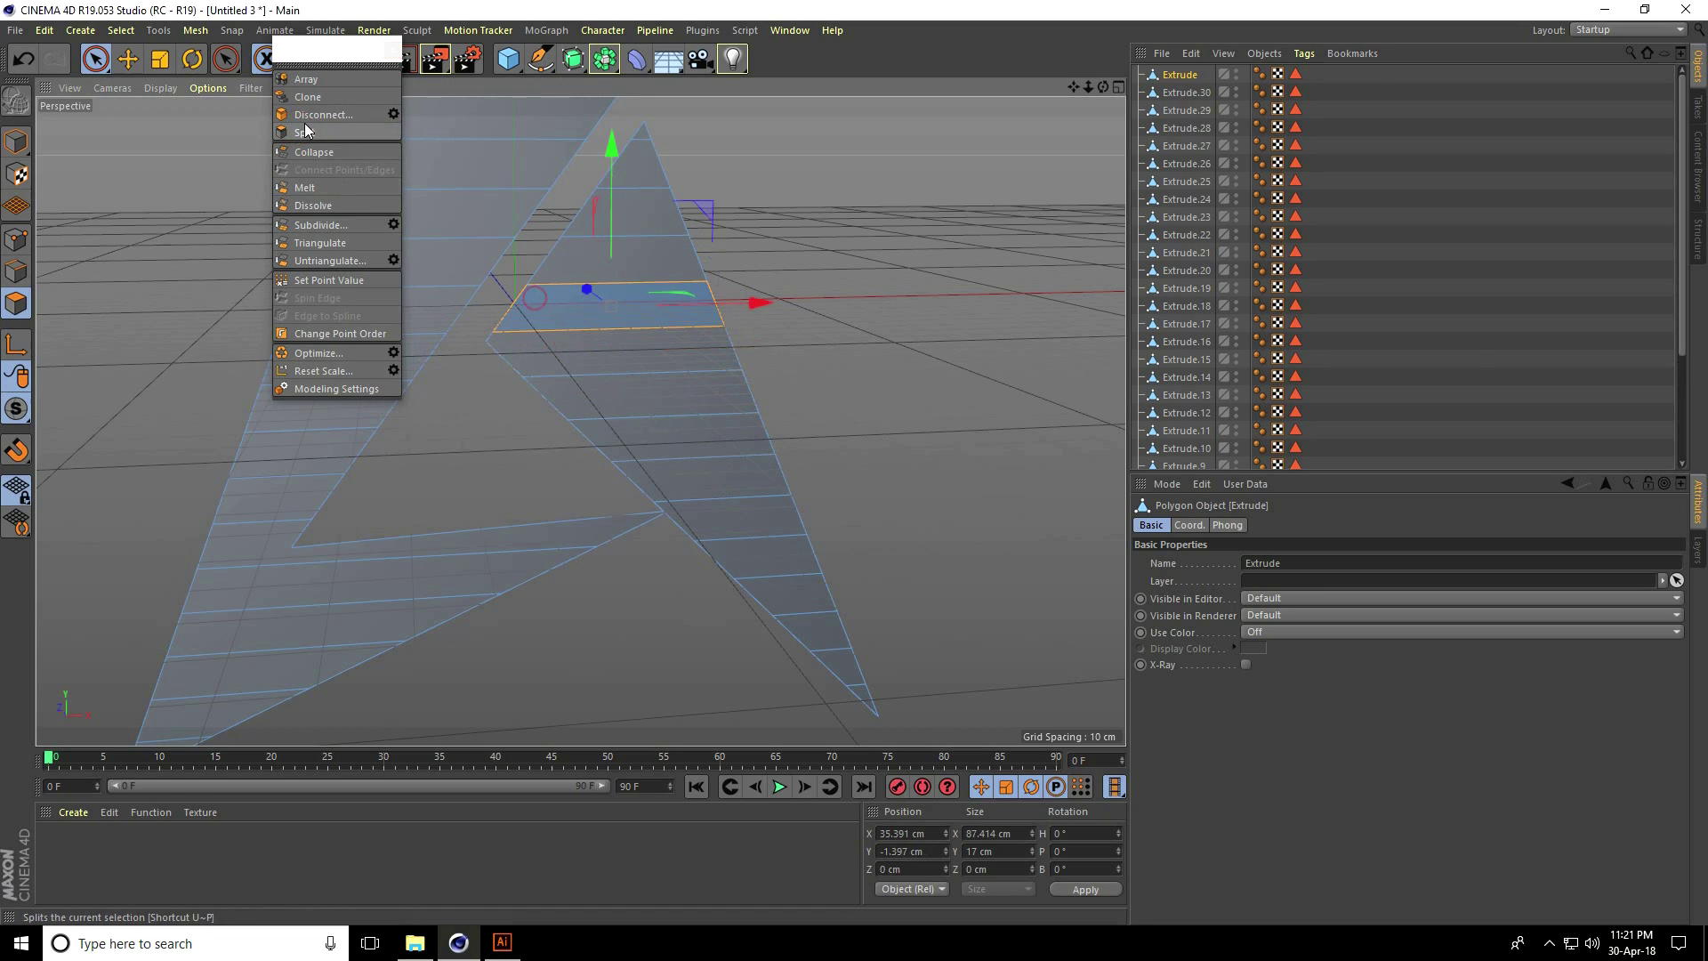
pyautogui.click(305, 132)
pyautogui.click(584, 256)
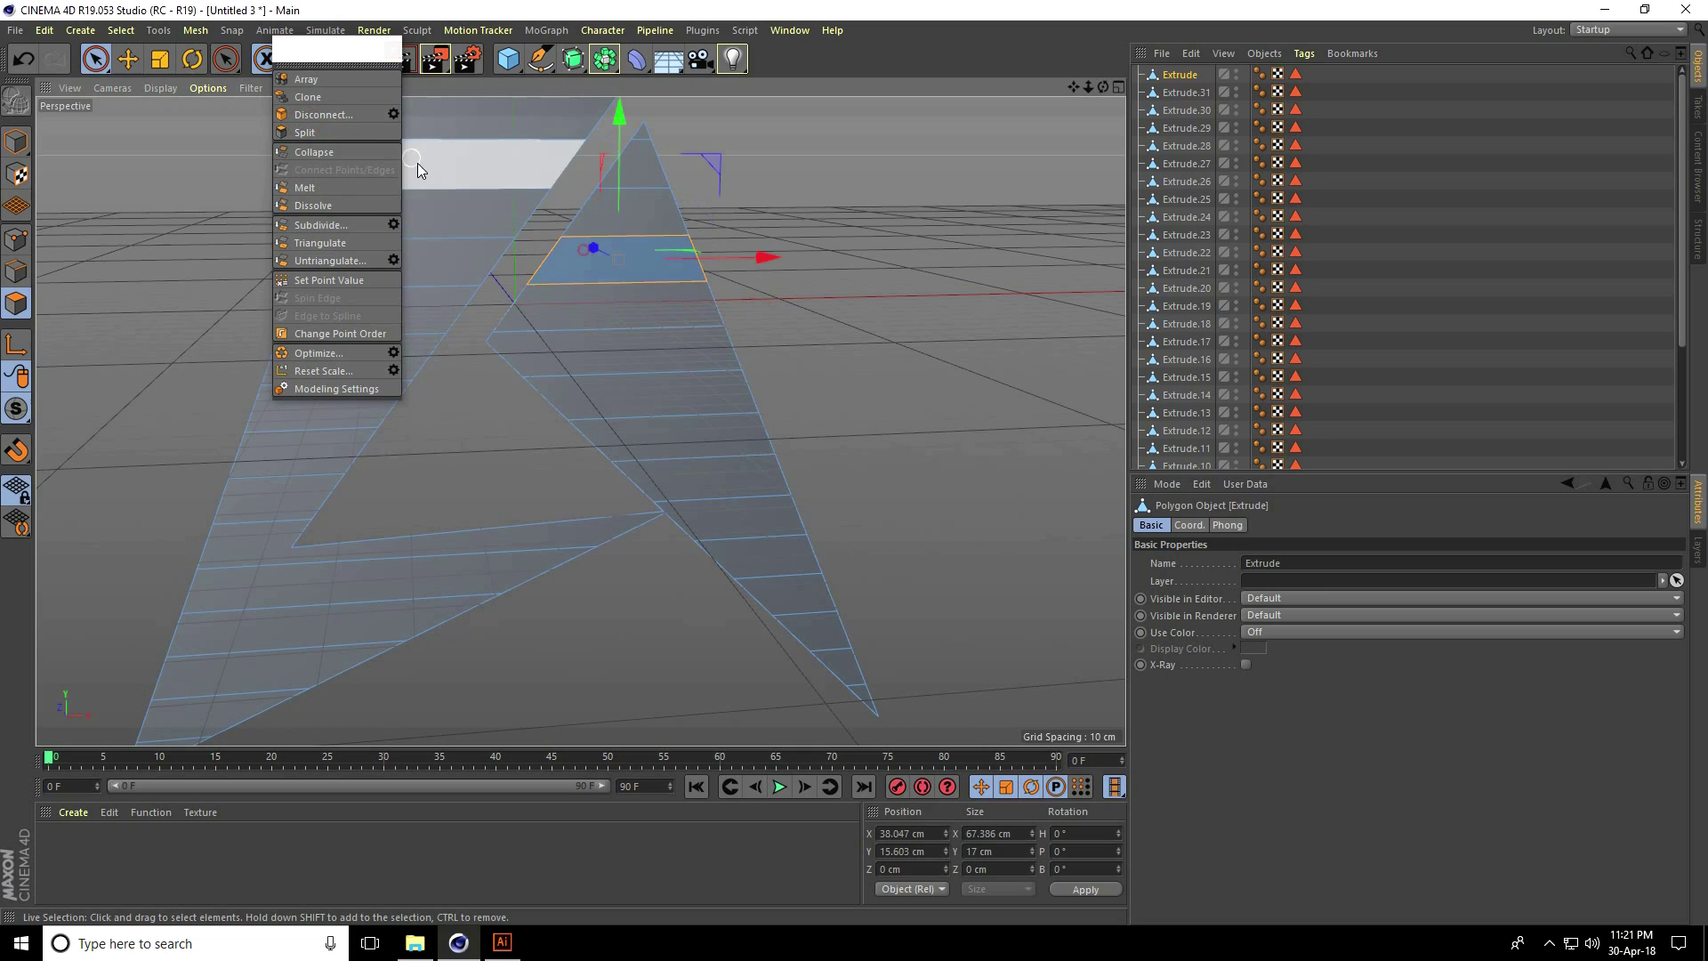
pyautogui.click(305, 132)
pyautogui.click(659, 212)
pyautogui.click(305, 132)
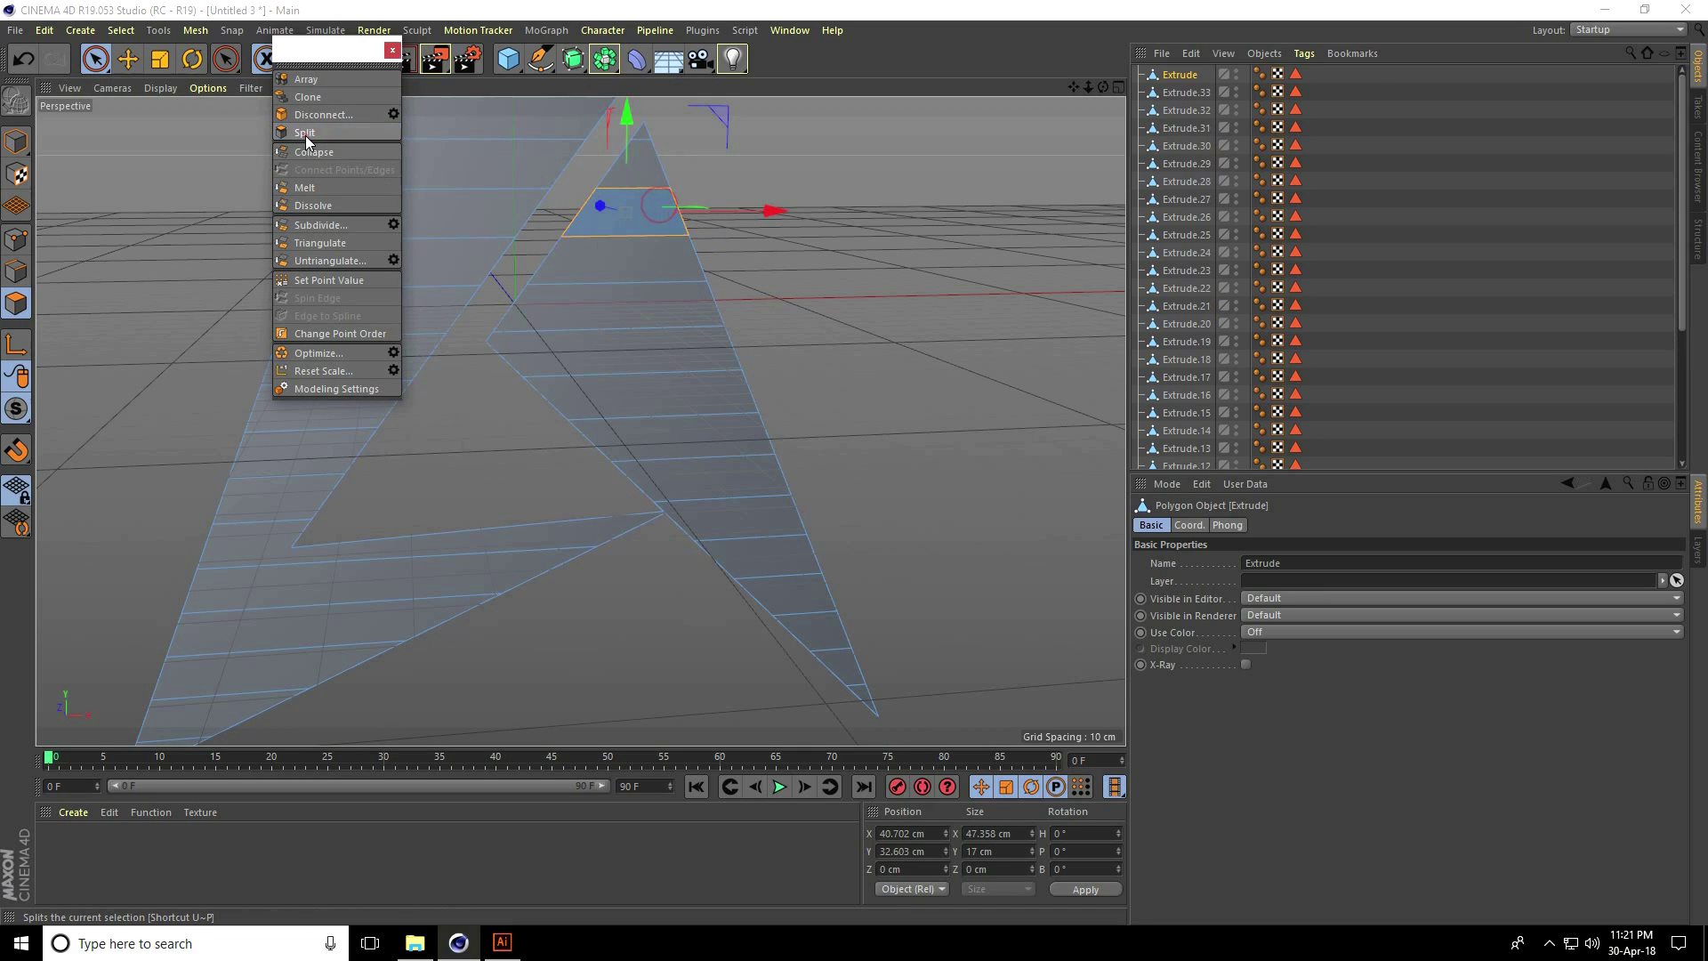
pyautogui.click(646, 166)
pyautogui.click(304, 133)
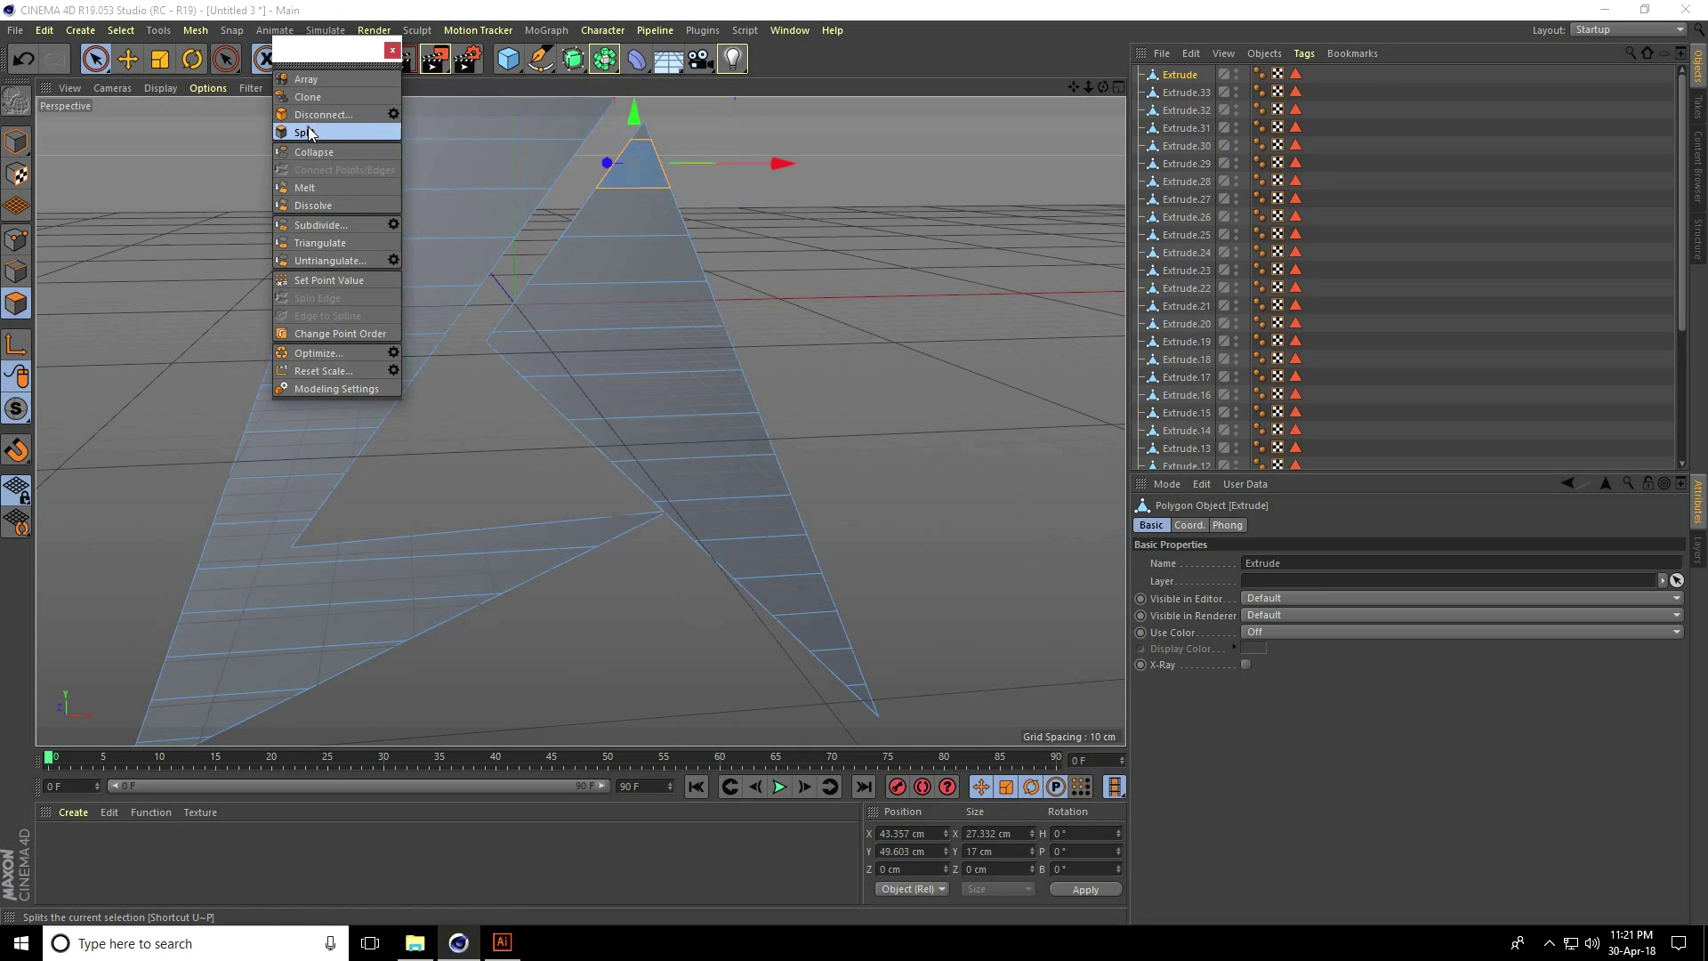
# Step: Split off the small top triangle as the final slice, reaching Extrude.35
pyautogui.moveTo(648, 286)
pyautogui.keyDown('alt'); pyautogui.mouseDown()
pyautogui.moveTo(617, 277)
pyautogui.moveTo(698, 209)
pyautogui.mouseUp(); pyautogui.keyUp('alt')
pyautogui.click(645, 290)
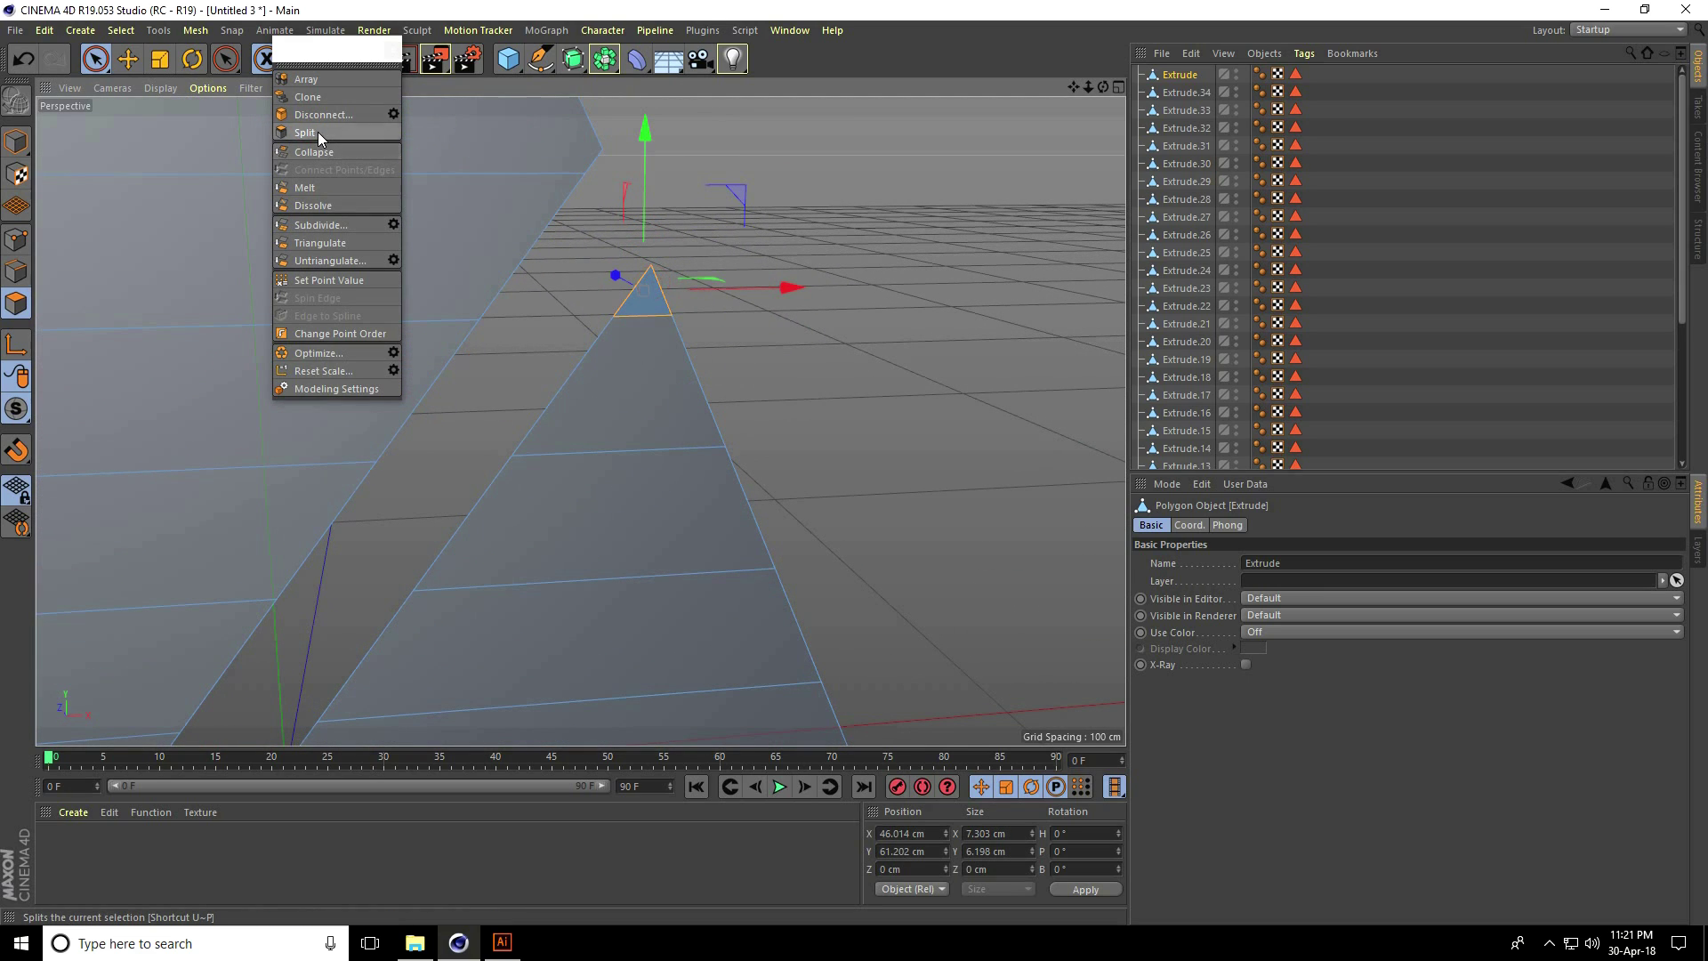
pyautogui.click(307, 133)
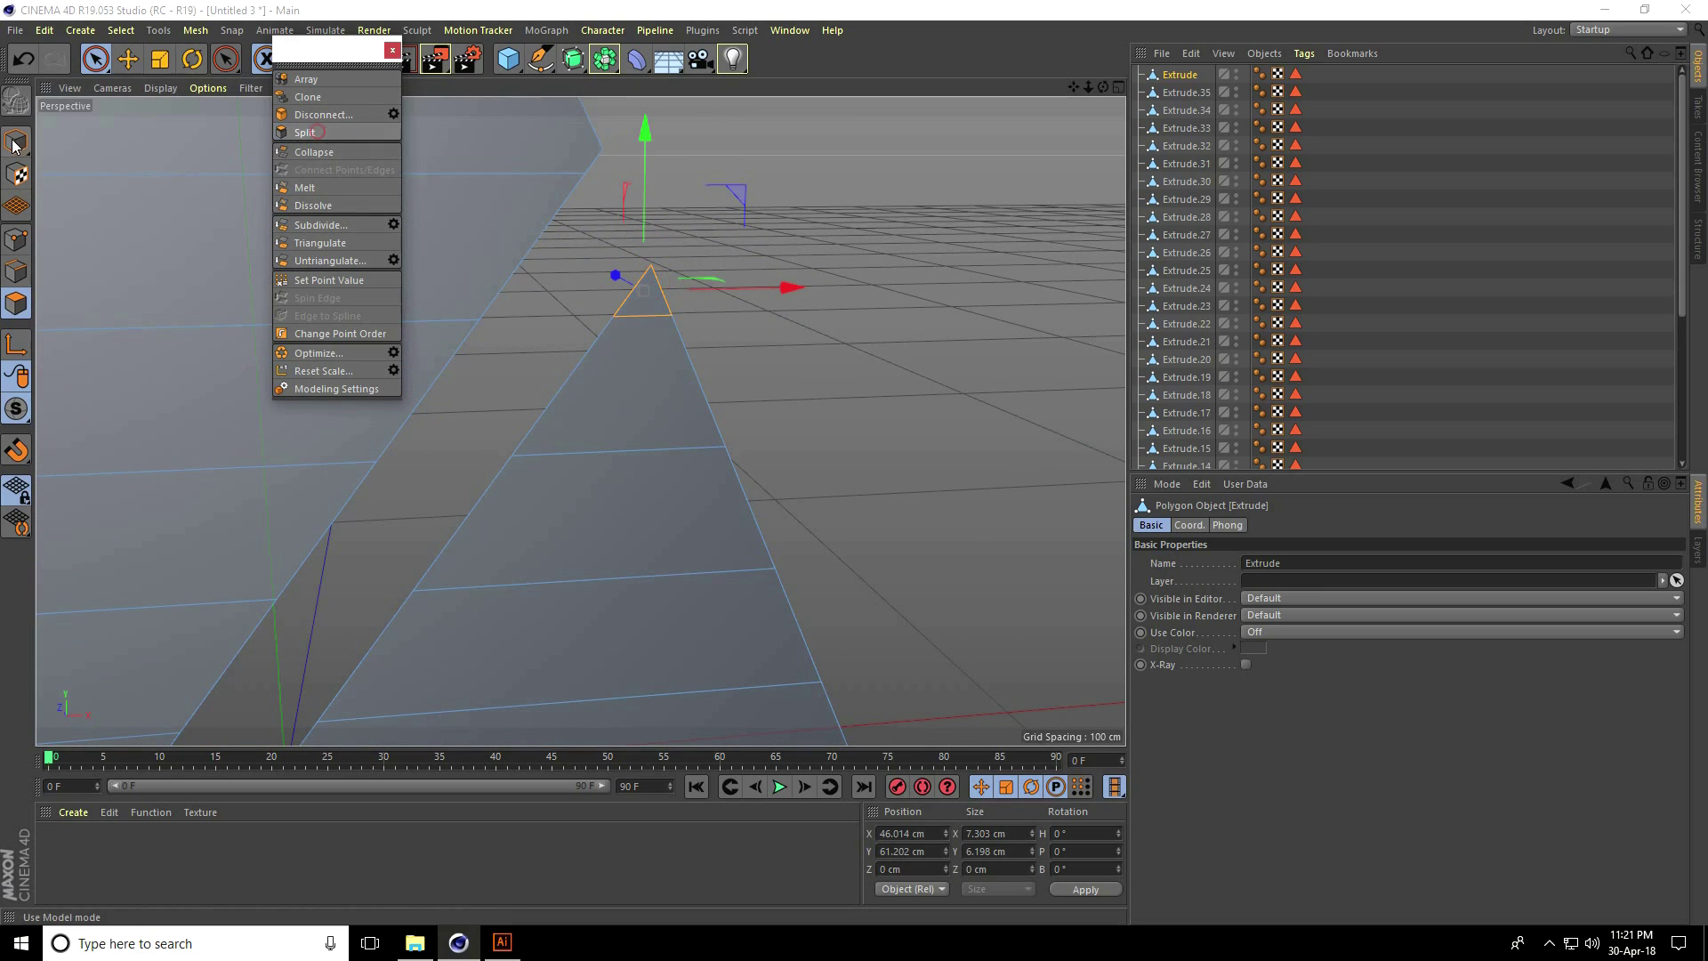
# Step: Switch to Model mode with the Move tool and orbit out to see the whole logo
pyautogui.click(393, 52)
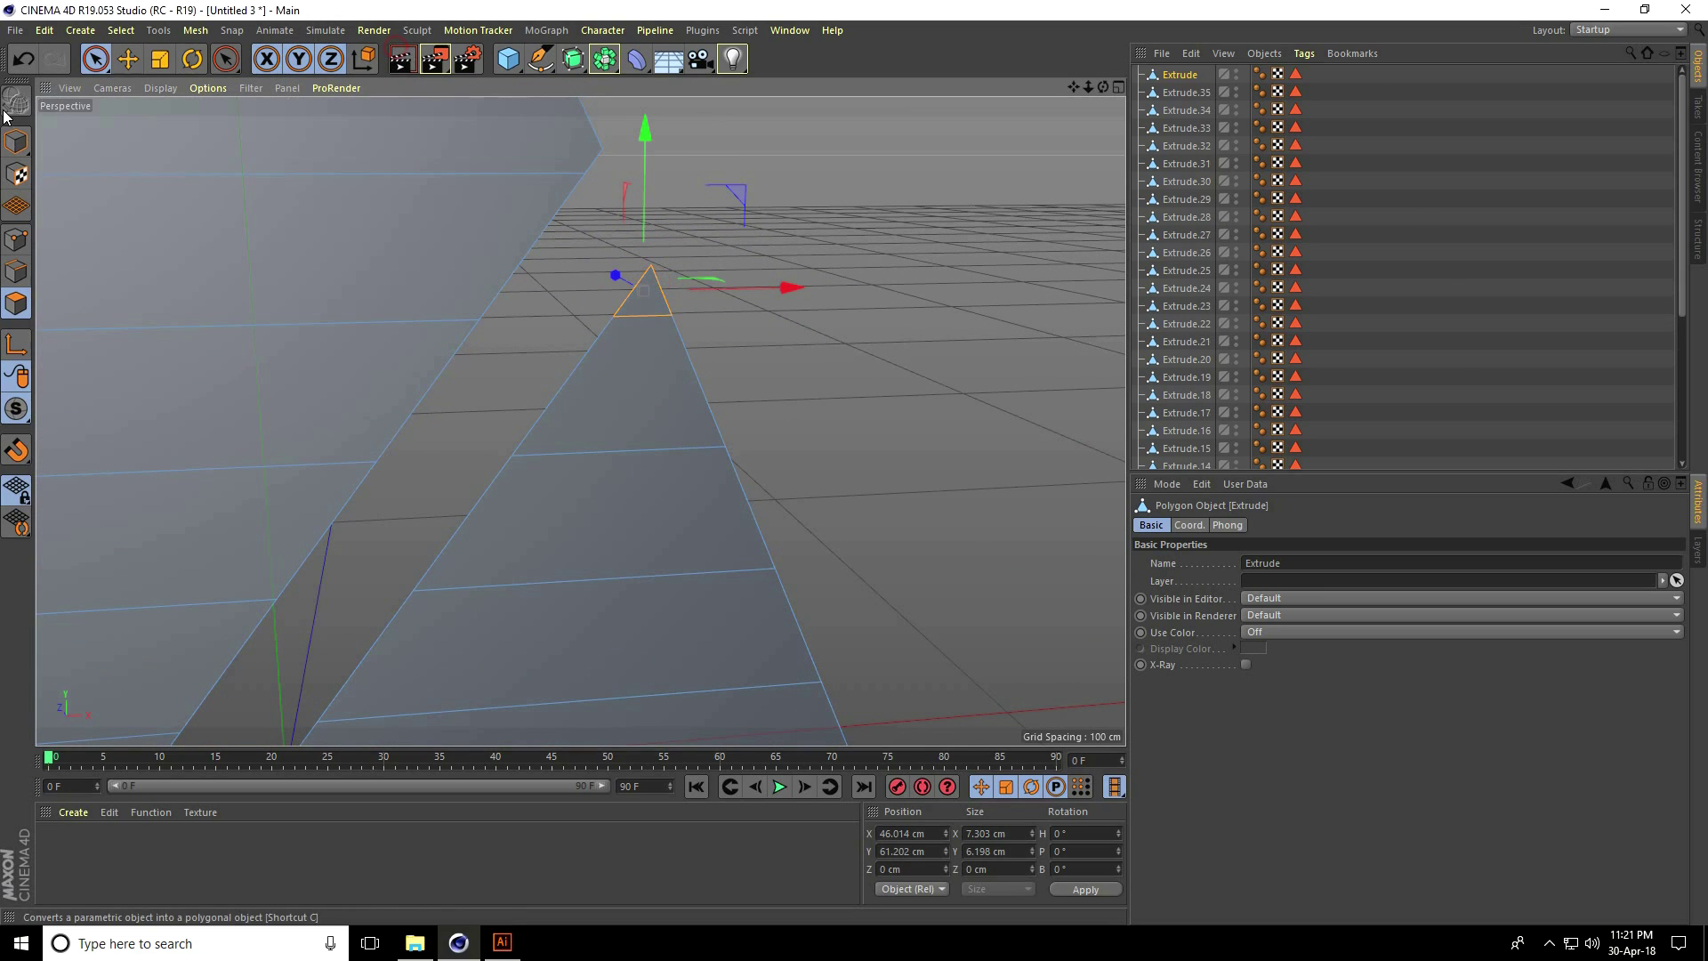
pyautogui.click(16, 141)
pyautogui.click(128, 58)
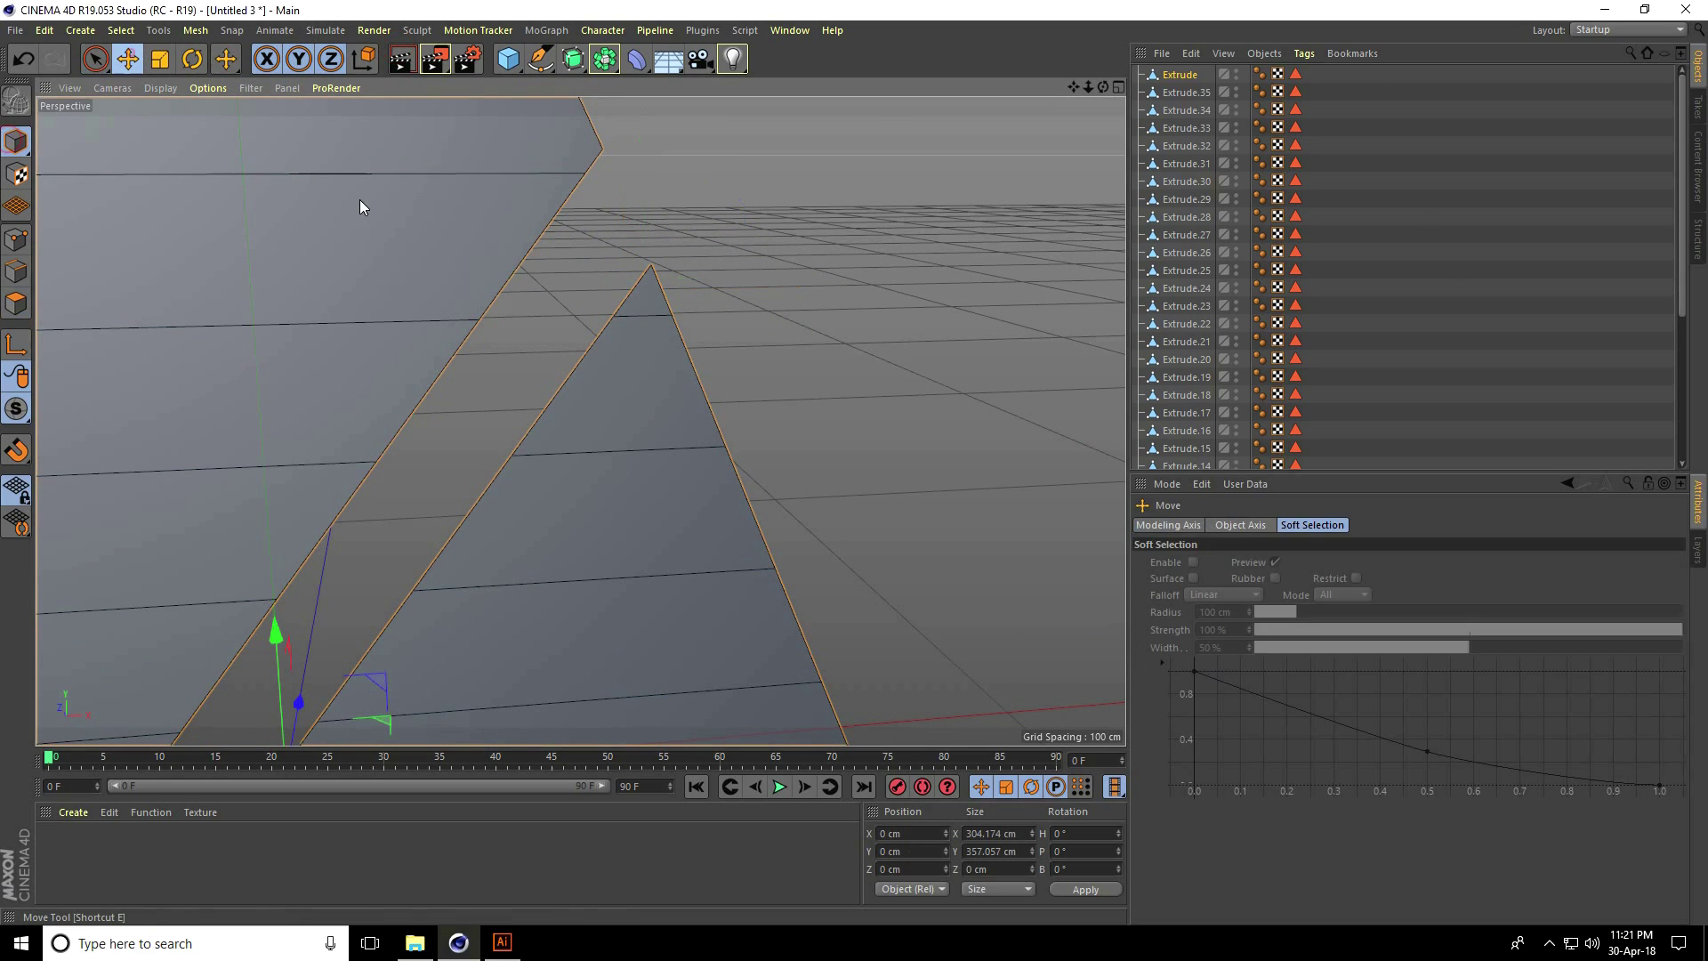
pyautogui.click(641, 273)
pyautogui.moveTo(896, 279)
pyautogui.keyDown('alt'); pyautogui.mouseDown()
pyautogui.moveTo(735, 339)
pyautogui.moveTo(834, 341)
pyautogui.mouseUp(); pyautogui.keyUp('alt')
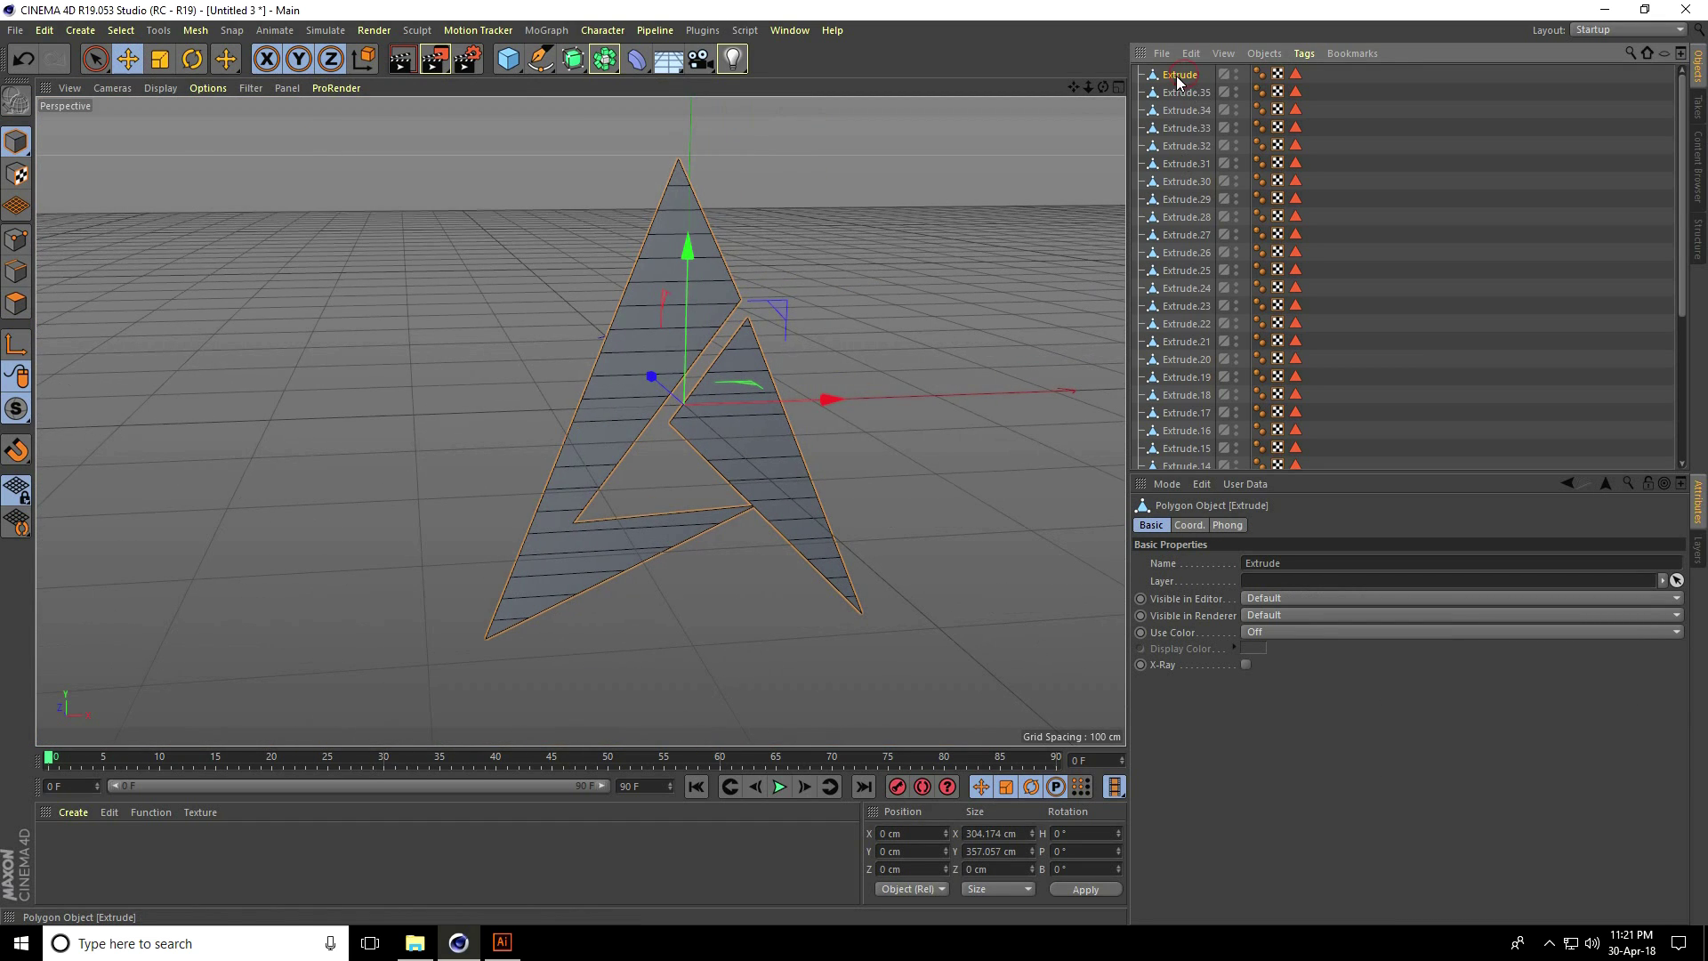
# Step: Delete the stray logo copy and check the Extrude slices are separate objects
pyautogui.keyDown('ctrl'); pyautogui.moveTo(831, 394); pyautogui.dragTo(427, 428); pyautogui.keyUp('ctrl')
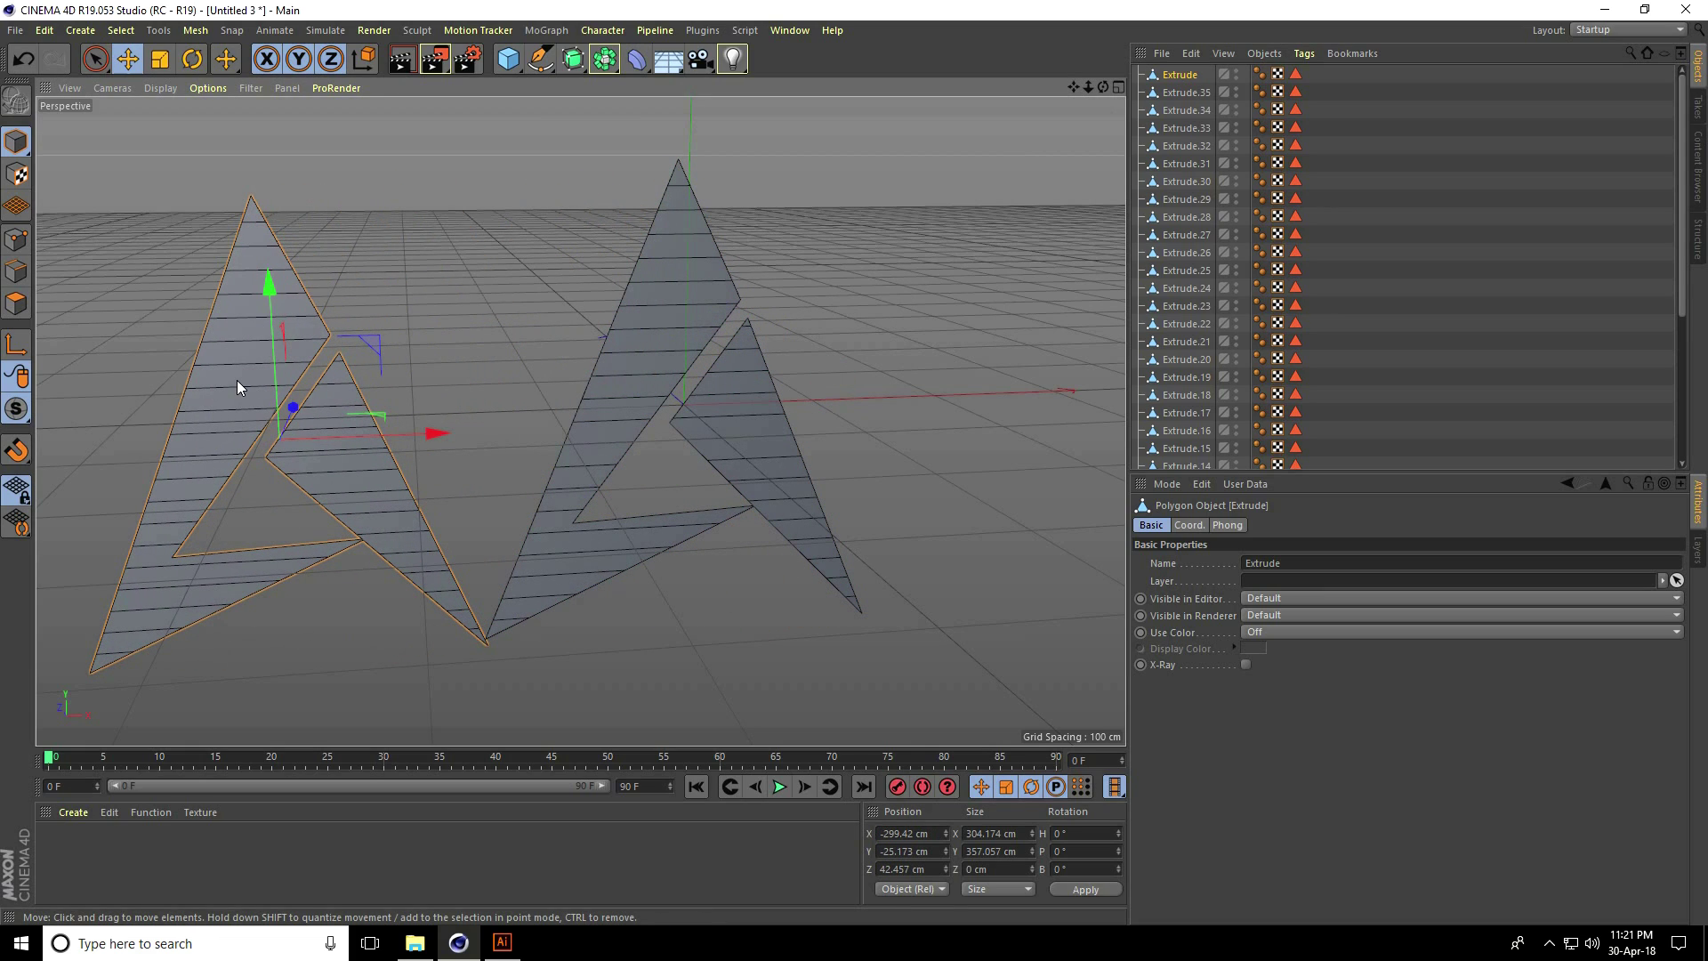
pyautogui.press('Delete')
pyautogui.click(1186, 306)
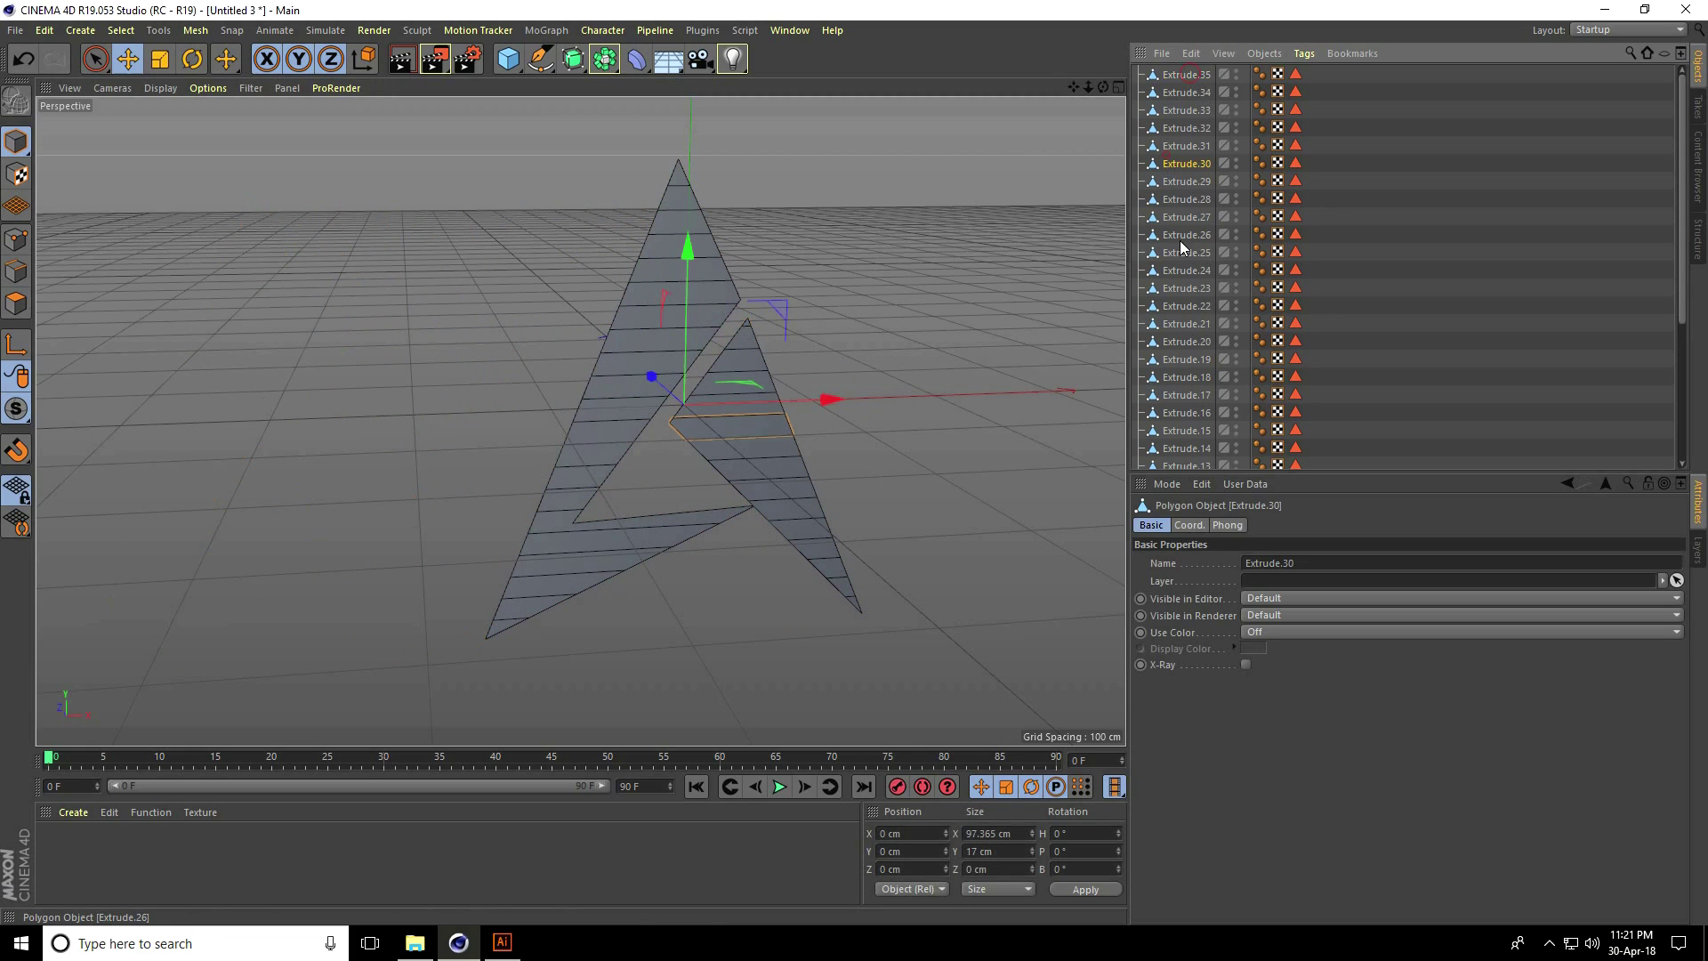
pyautogui.scroll(-4, 1190, 384)
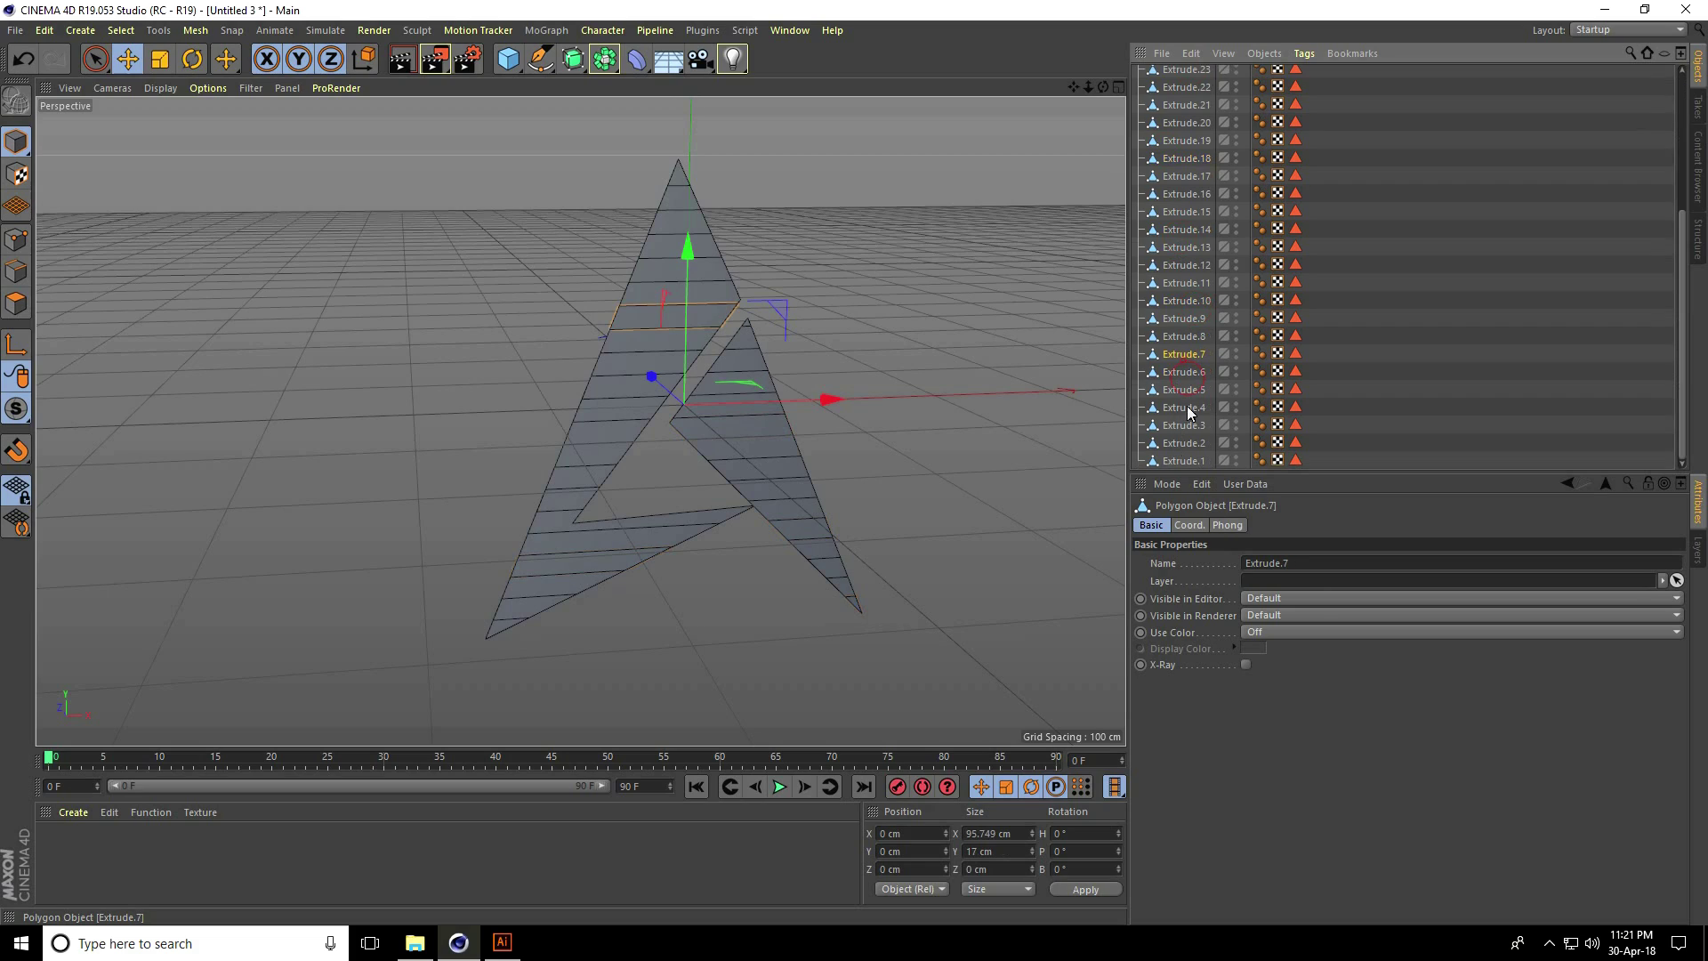
pyautogui.click(1187, 442)
pyautogui.click(1186, 462)
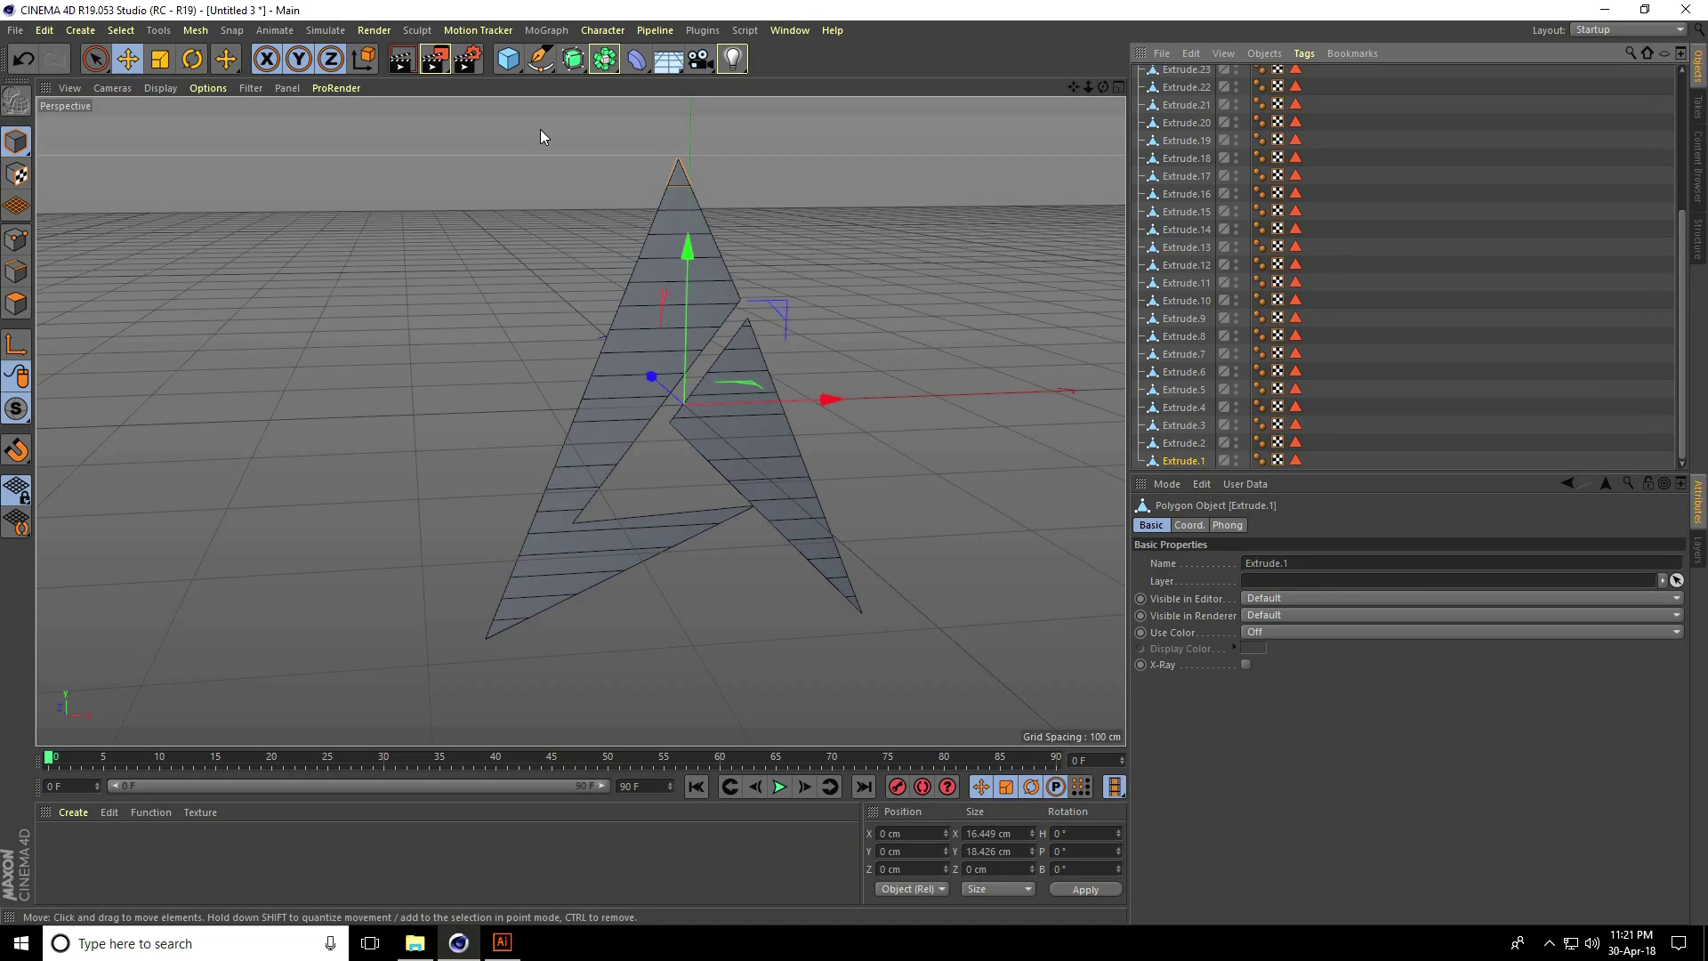
# Step: Add a Cloth Surface object and a MoGraph Fracture object to the scene
pyautogui.click(325, 32)
pyautogui.moveTo(328, 57)
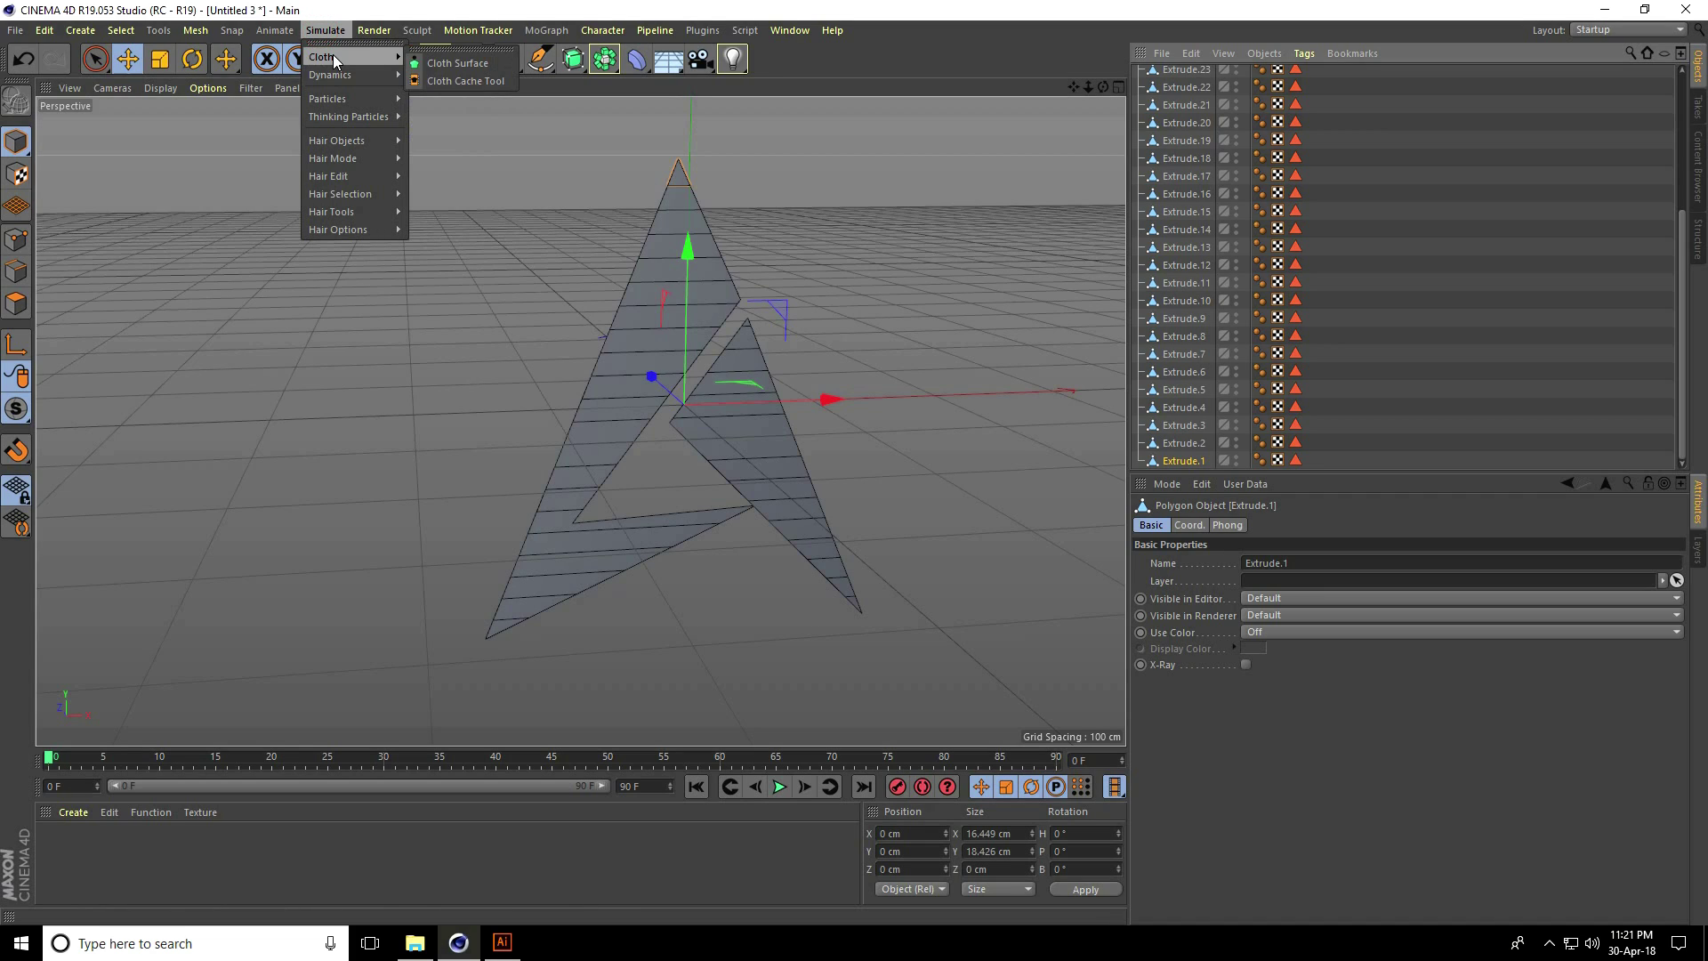
pyautogui.click(461, 63)
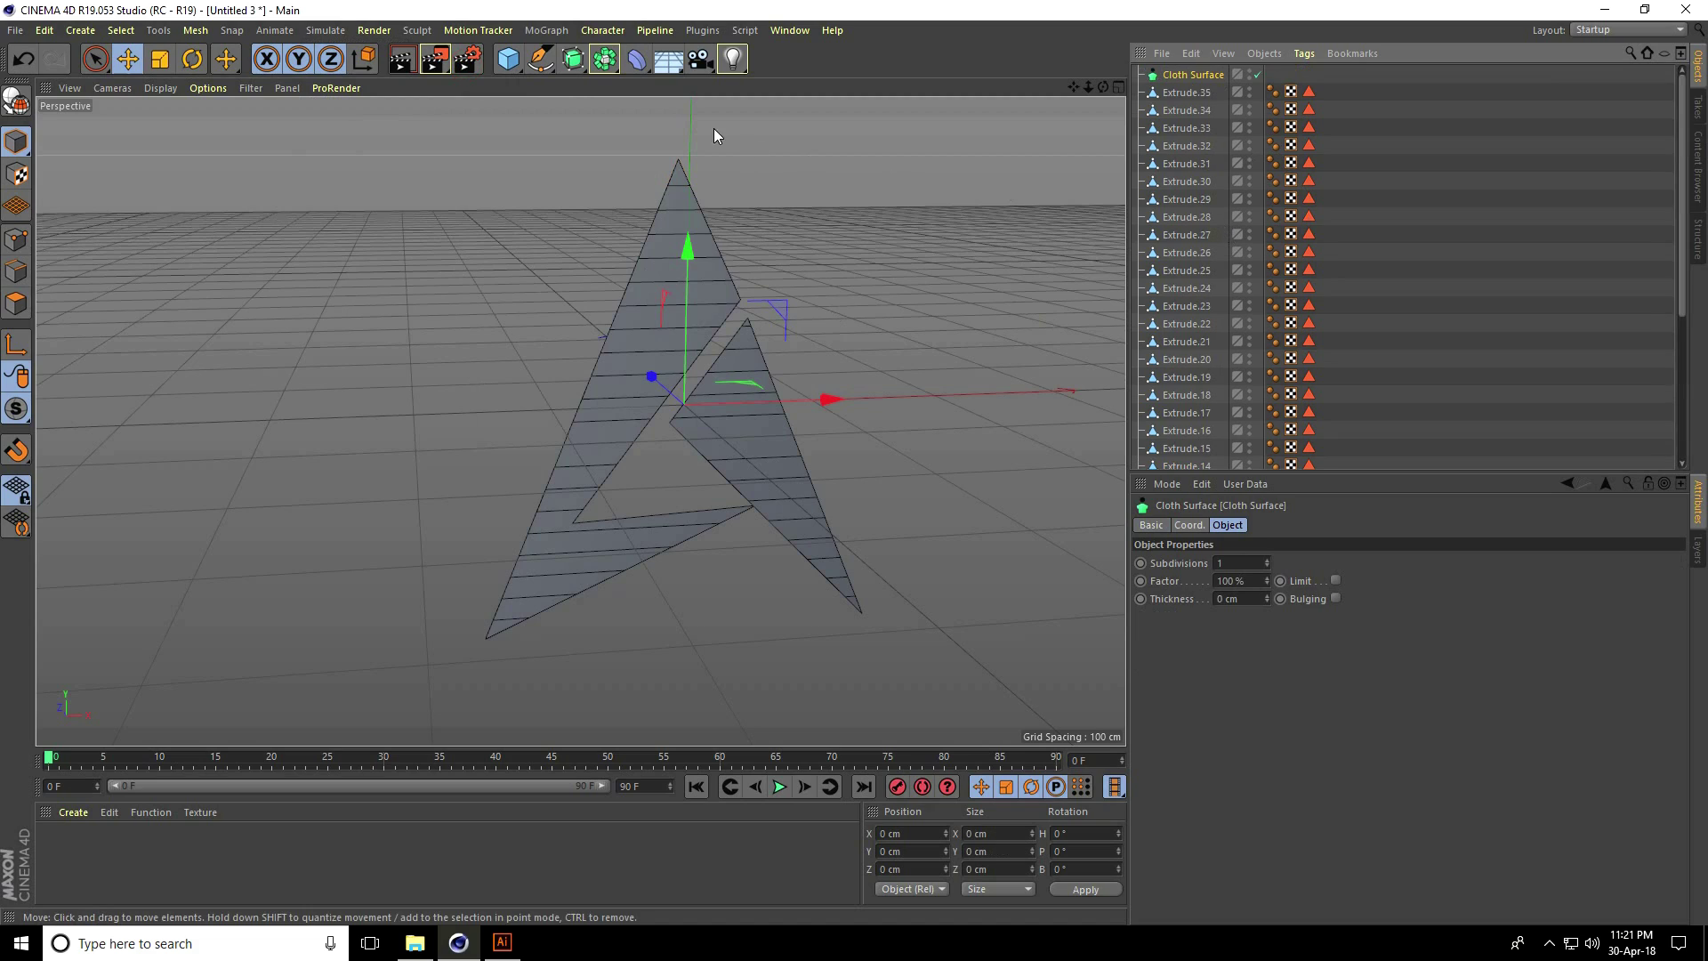
pyautogui.click(551, 30)
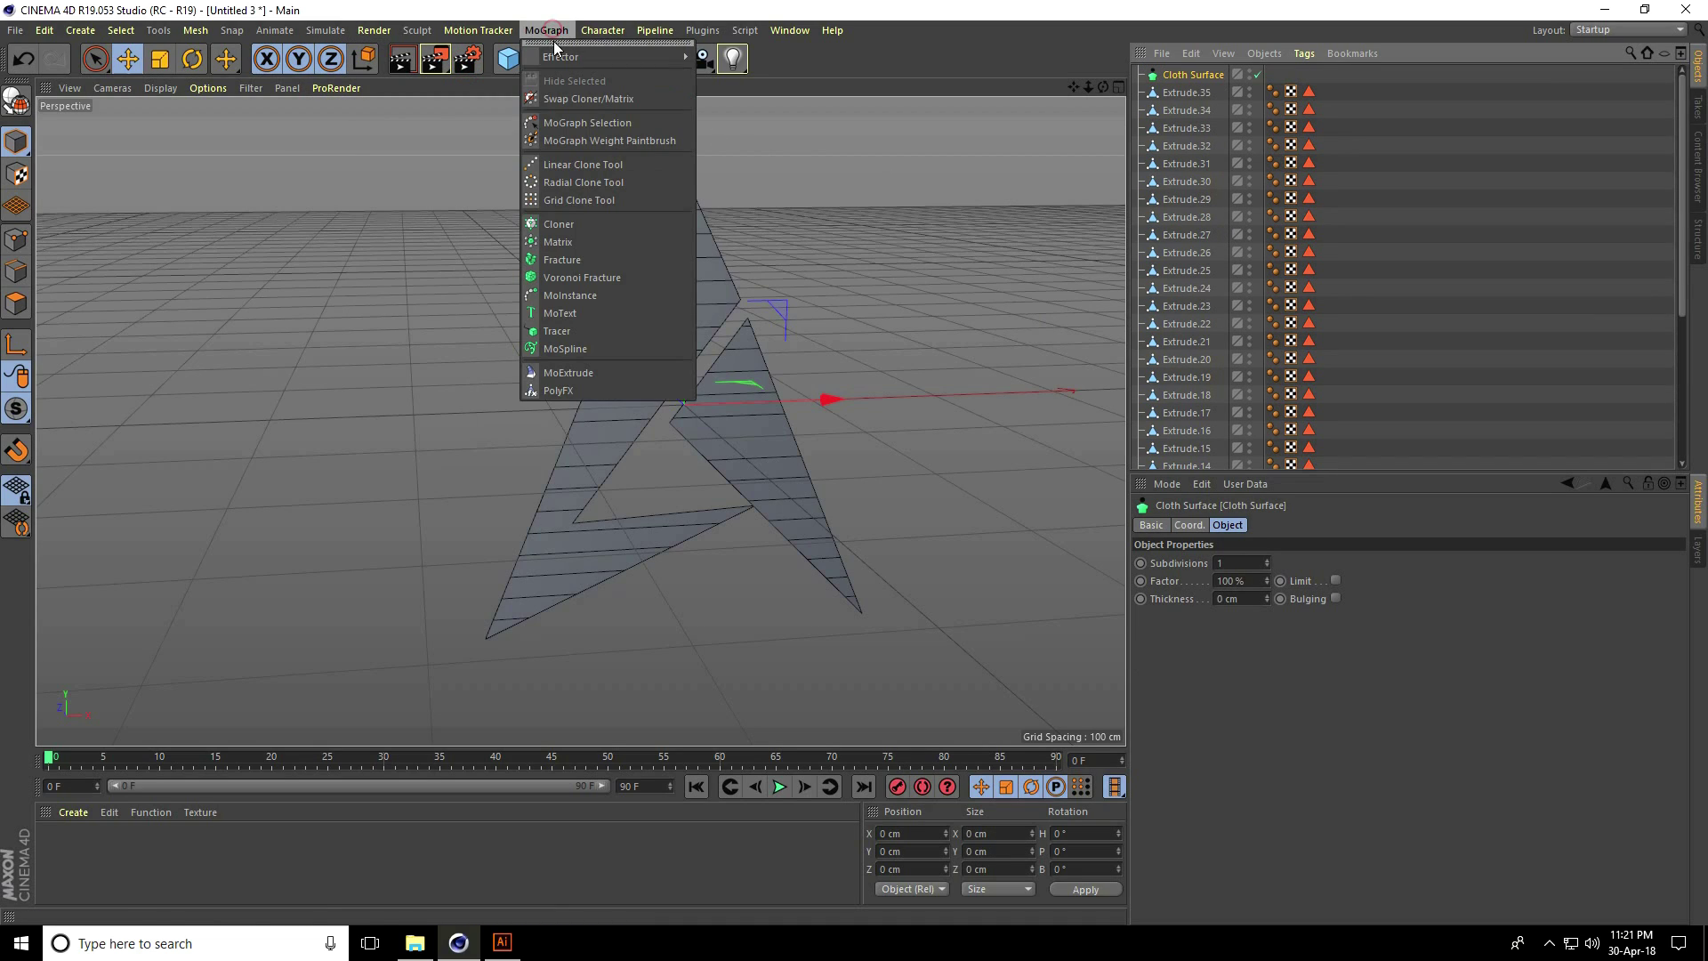
pyautogui.click(593, 258)
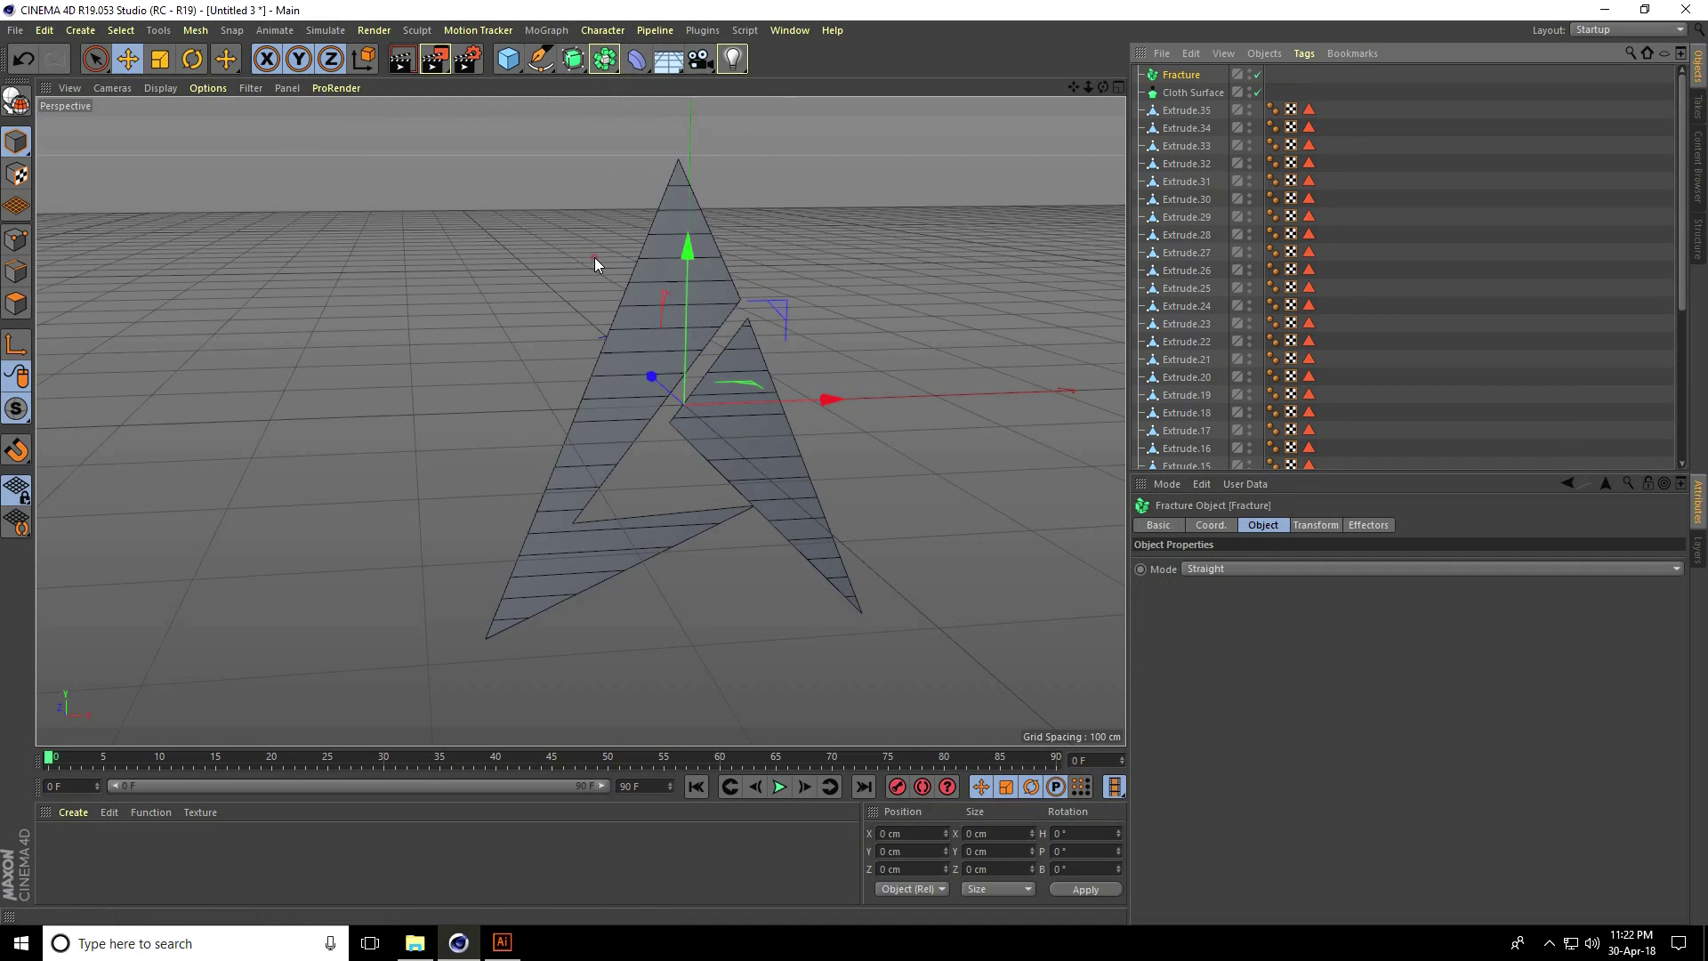
# Step: Move all 35 slices, Extrude.35 through Extrude.1, inside Fracture and collapse it
pyautogui.click(1185, 110)
pyautogui.scroll(-5, 1220, 271)
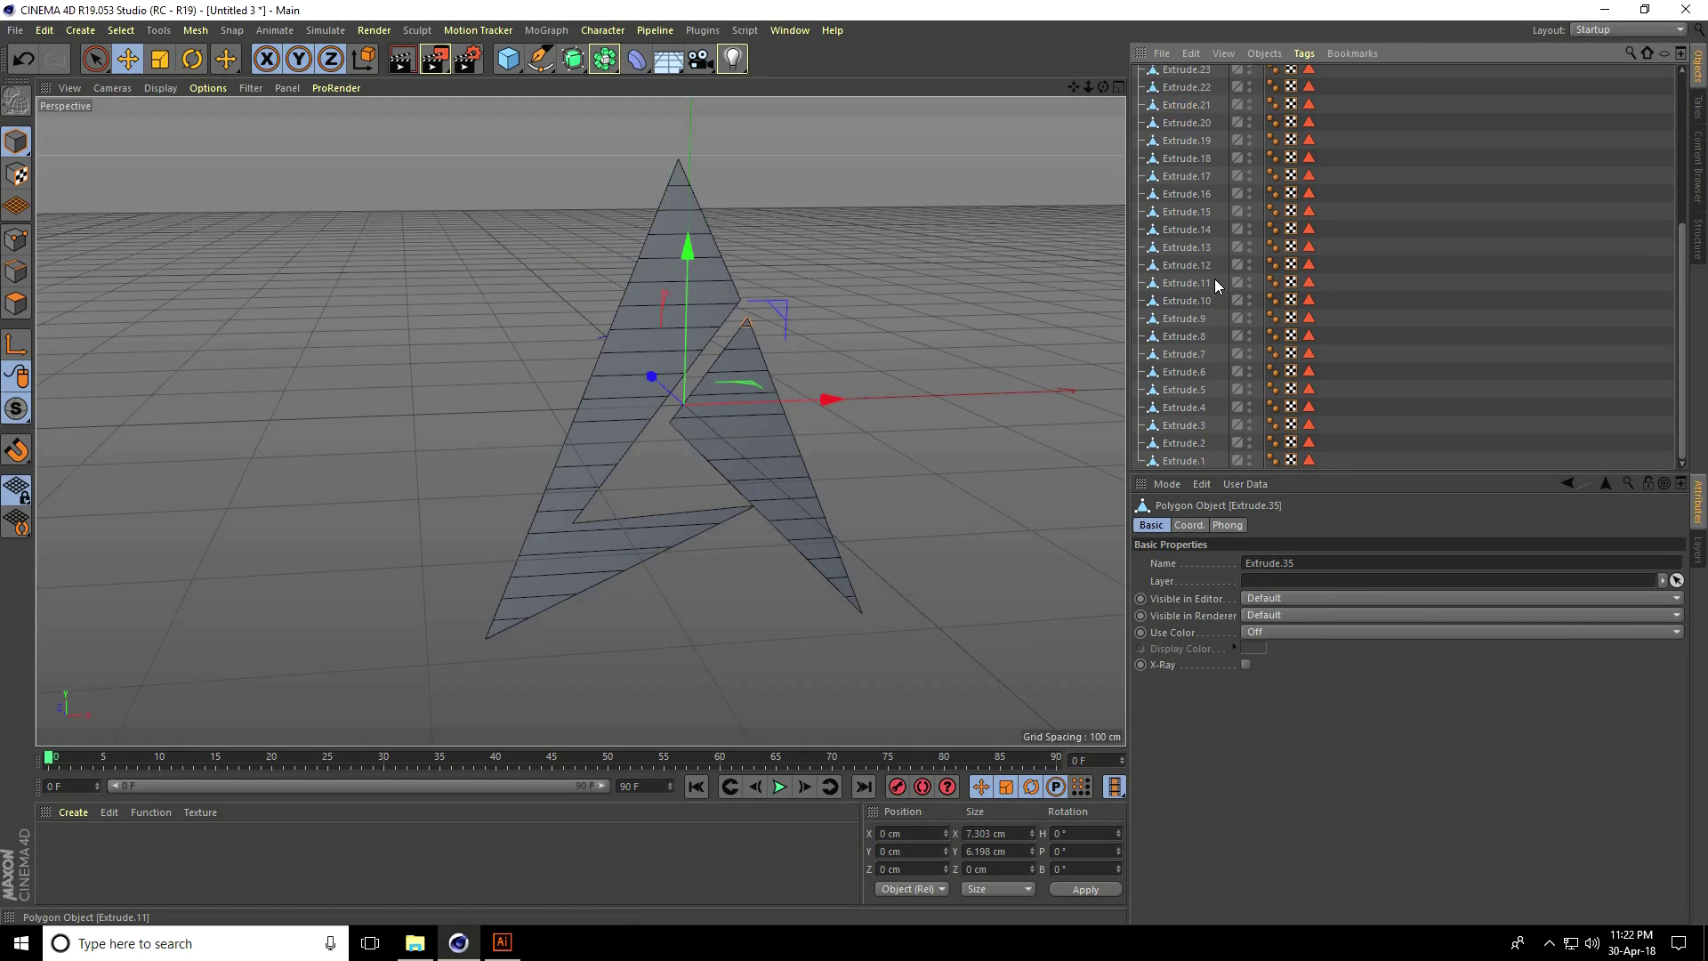
pyautogui.keyDown('shift'); pyautogui.click(1176, 456); pyautogui.keyUp('shift')
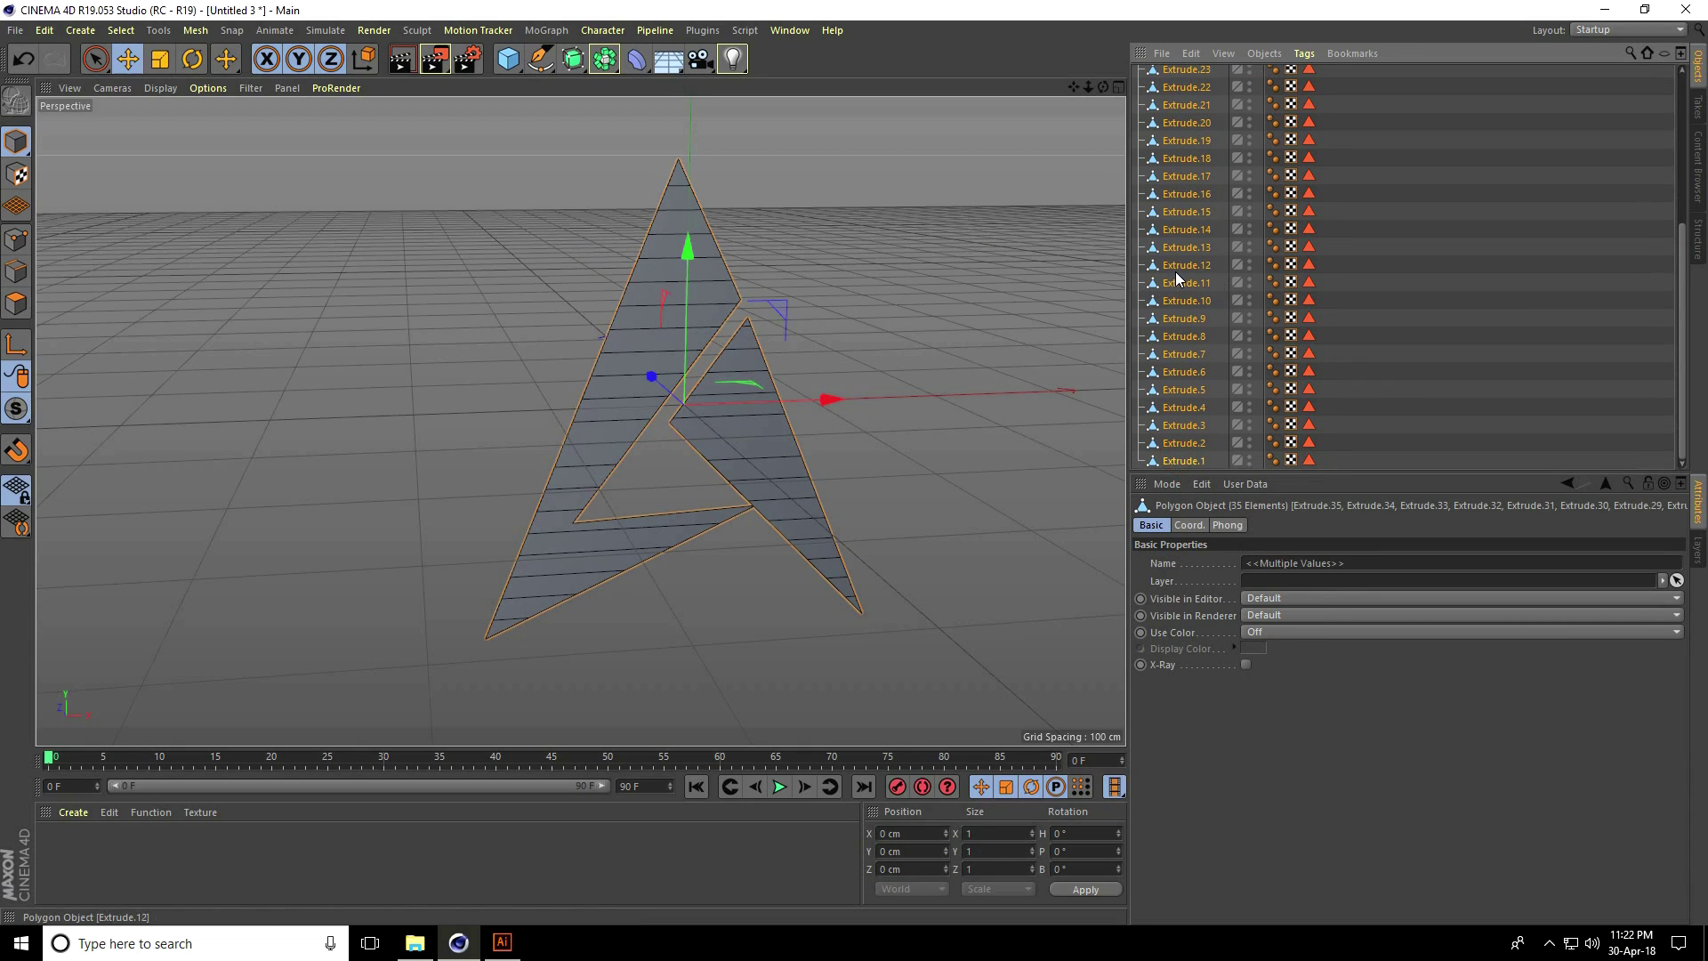
pyautogui.scroll(5, 1176, 271)
pyautogui.moveTo(1180, 111); pyautogui.dragTo(1178, 101)
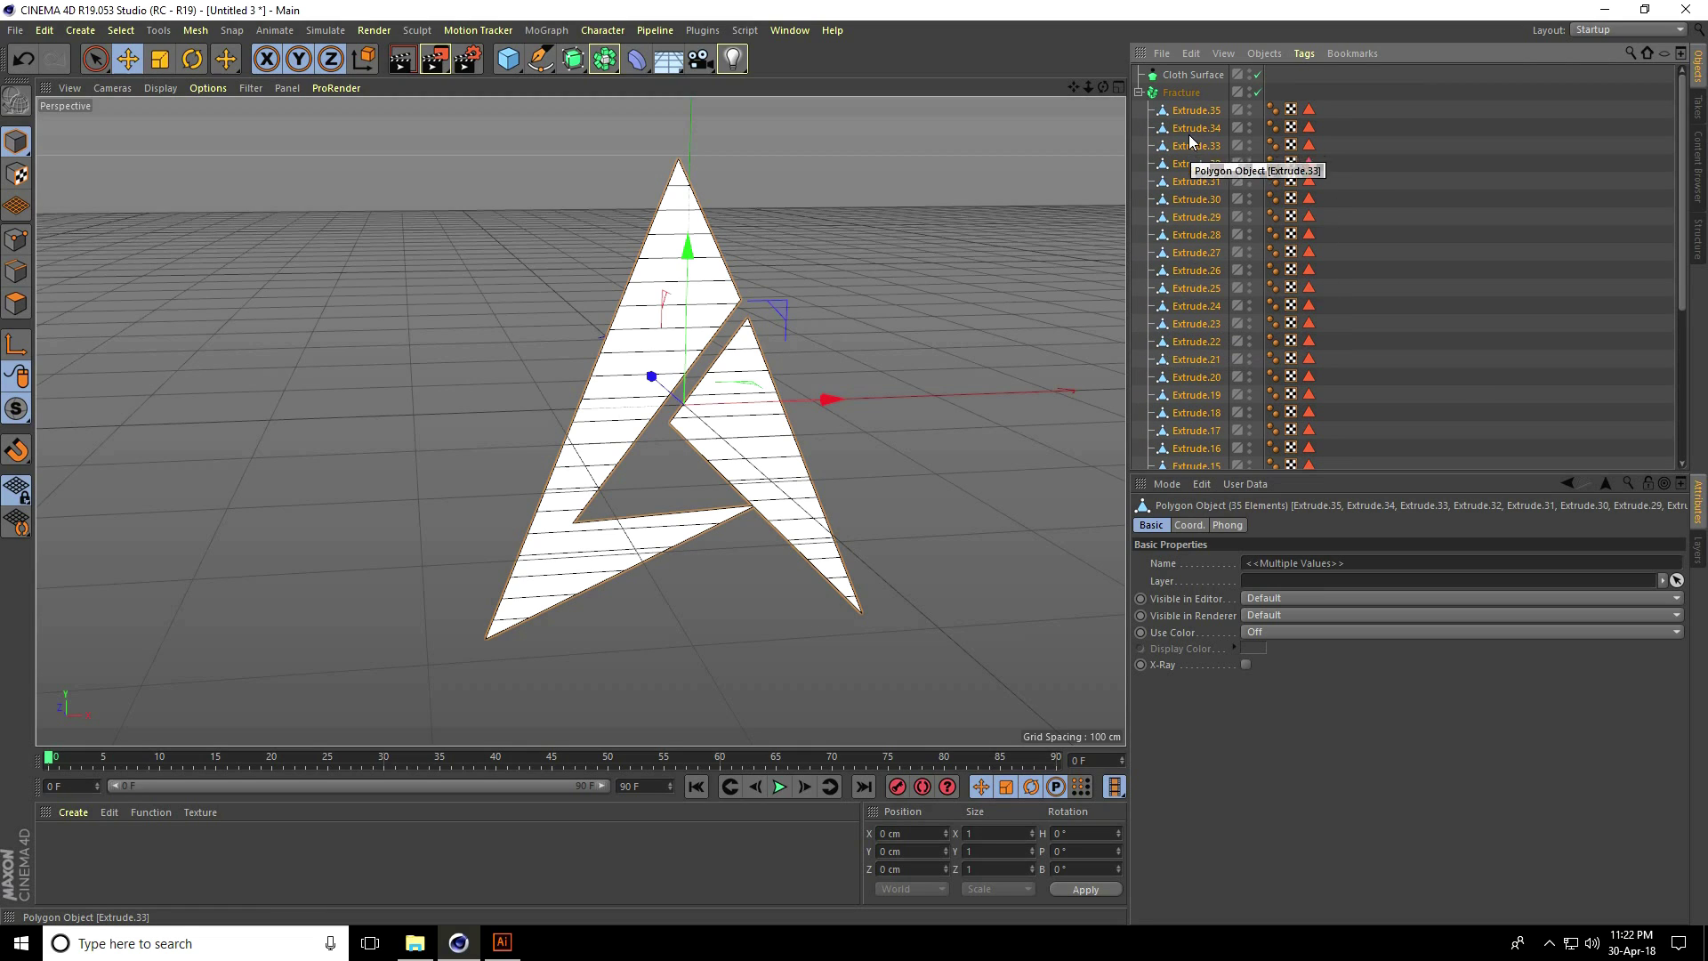
pyautogui.click(1181, 93)
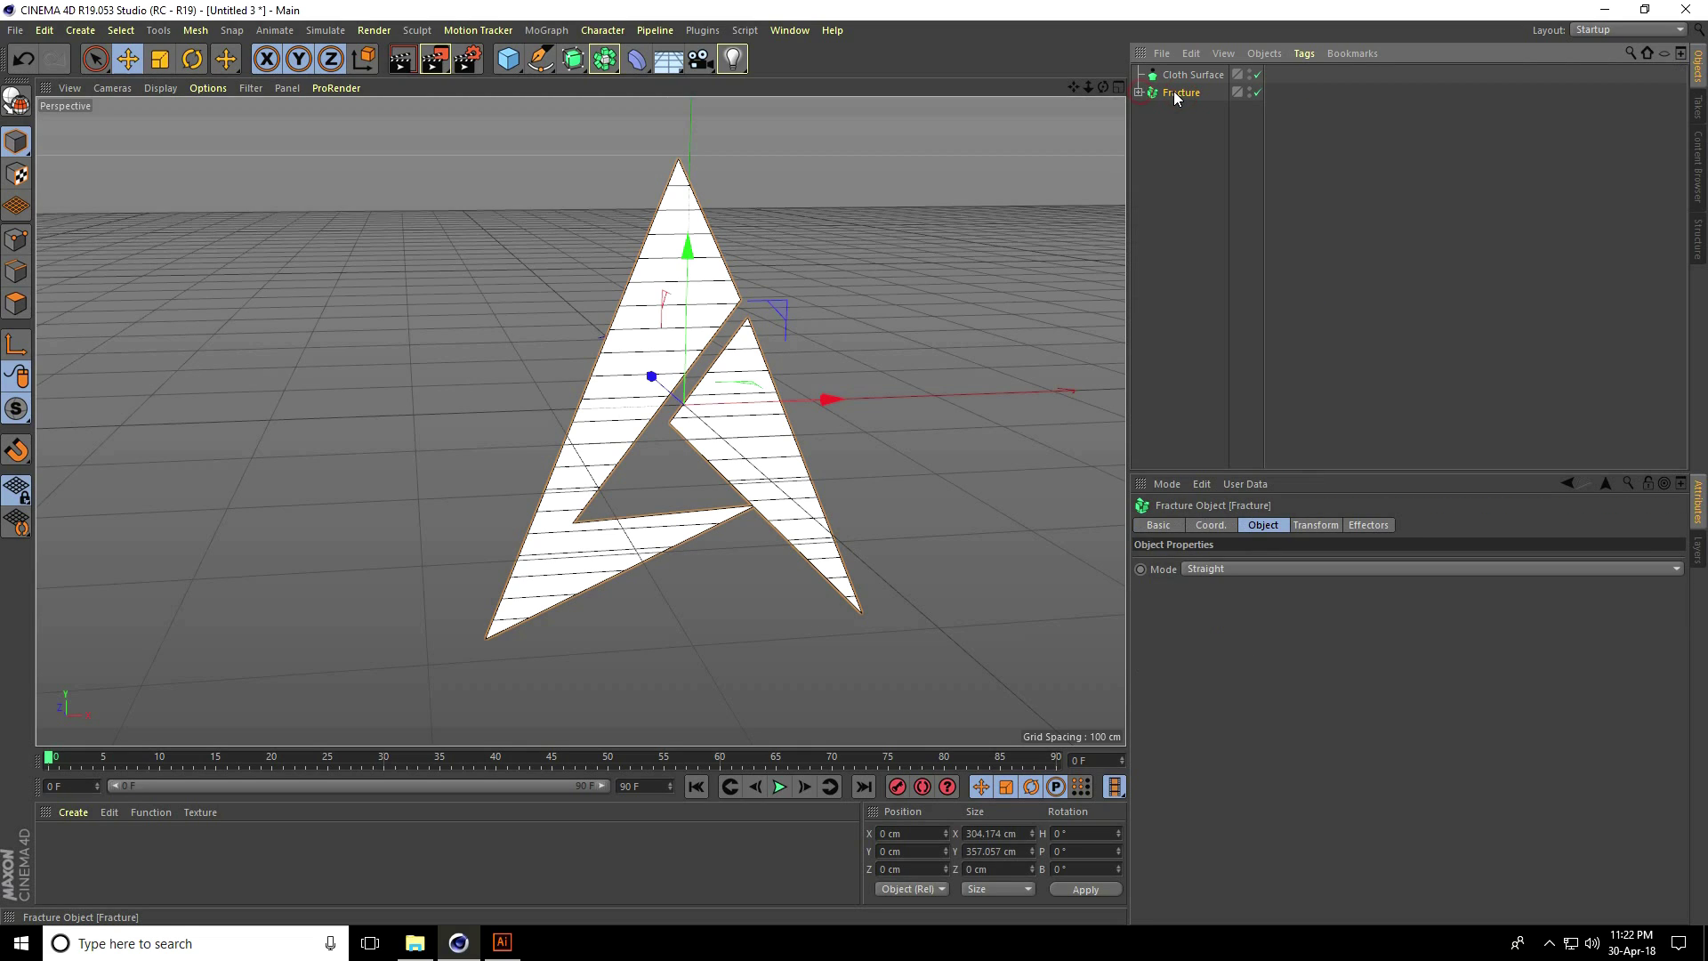
# Step: Nest Fracture under Cloth Surface and set the Cloth Surface Thickness to 20 cm
pyautogui.moveTo(1179, 78); pyautogui.dragTo(1181, 76)
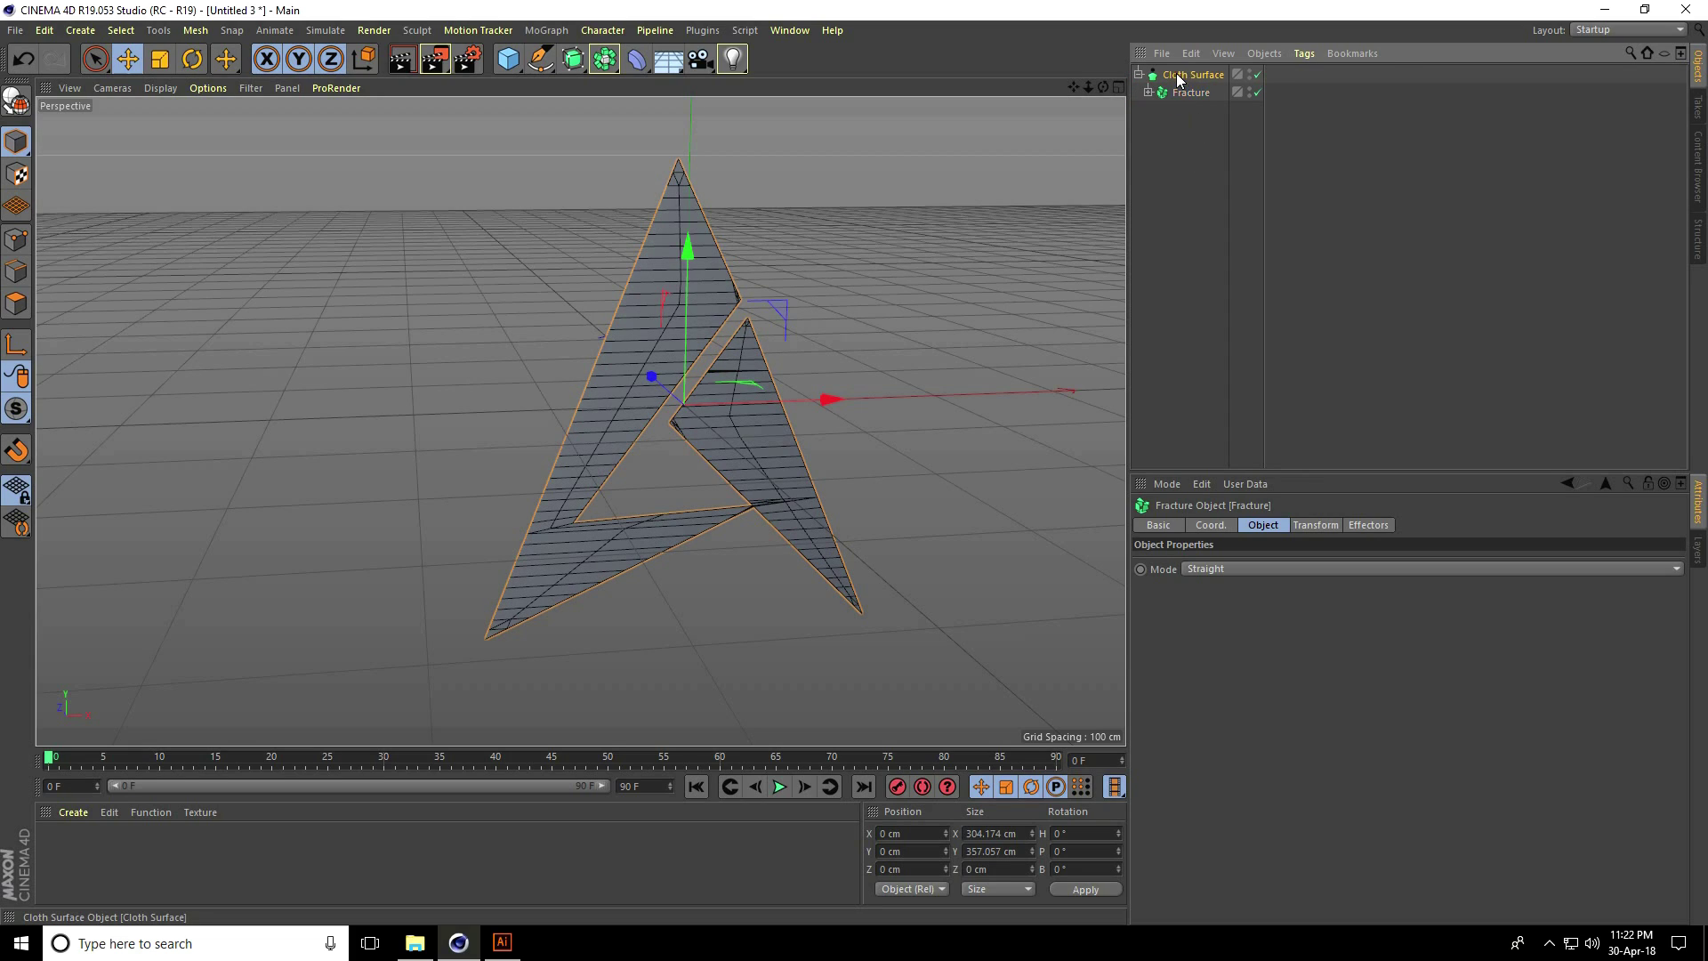
pyautogui.click(1182, 75)
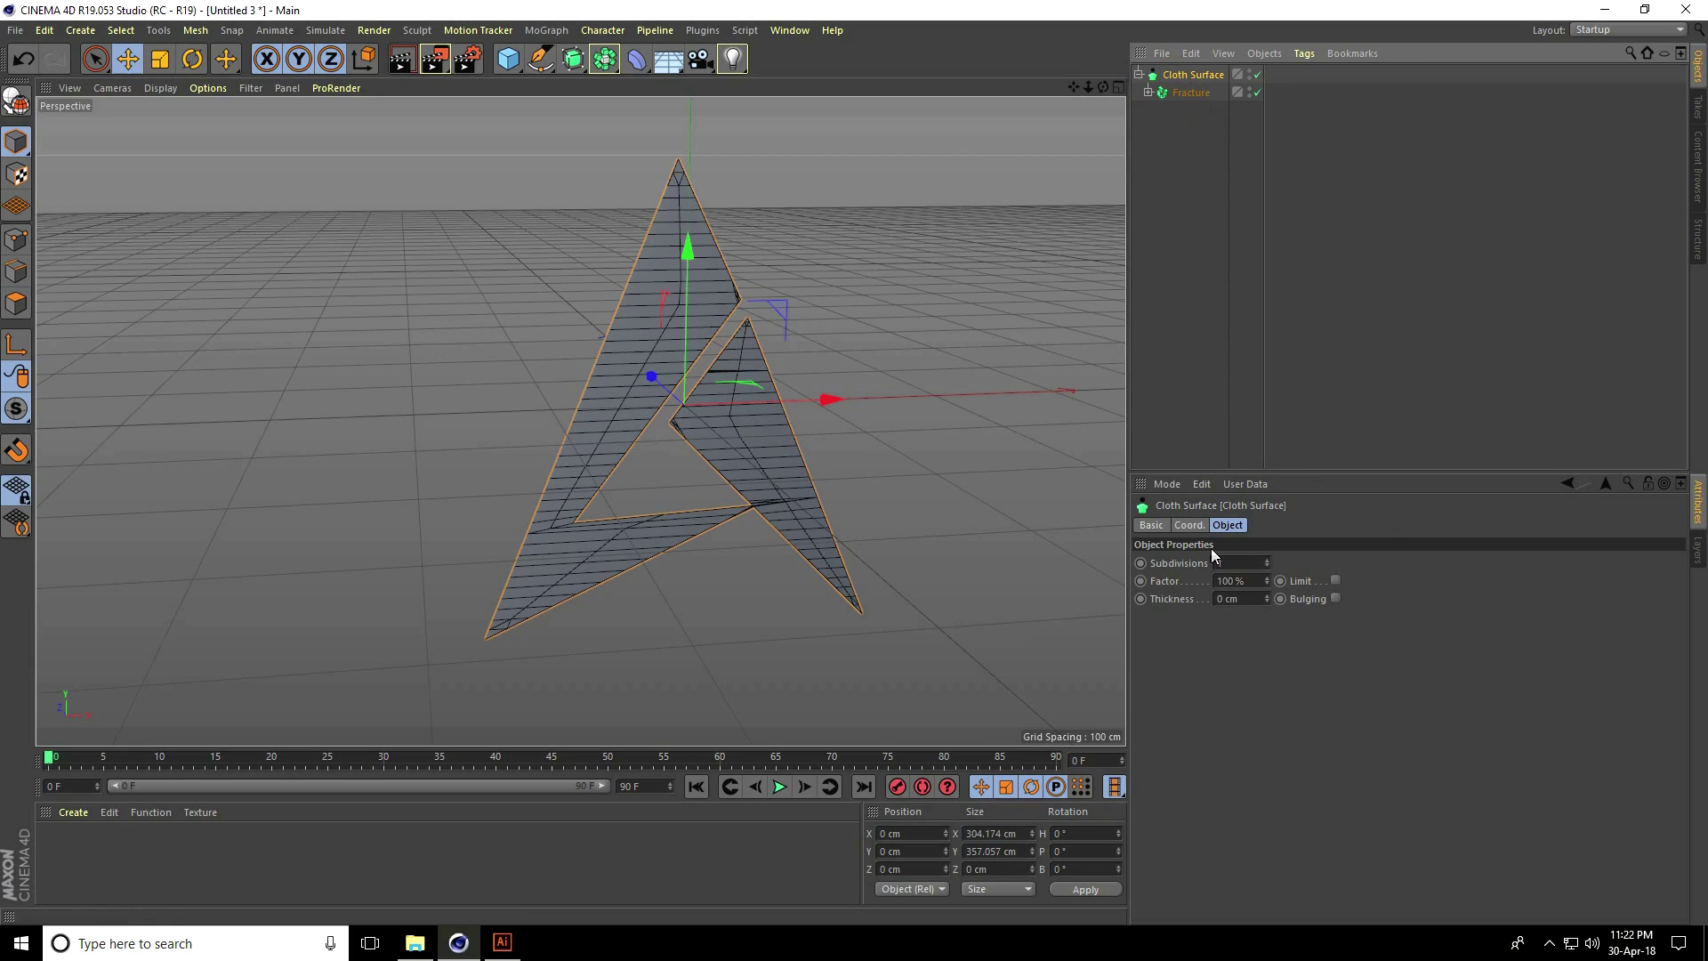
pyautogui.click(1252, 598)
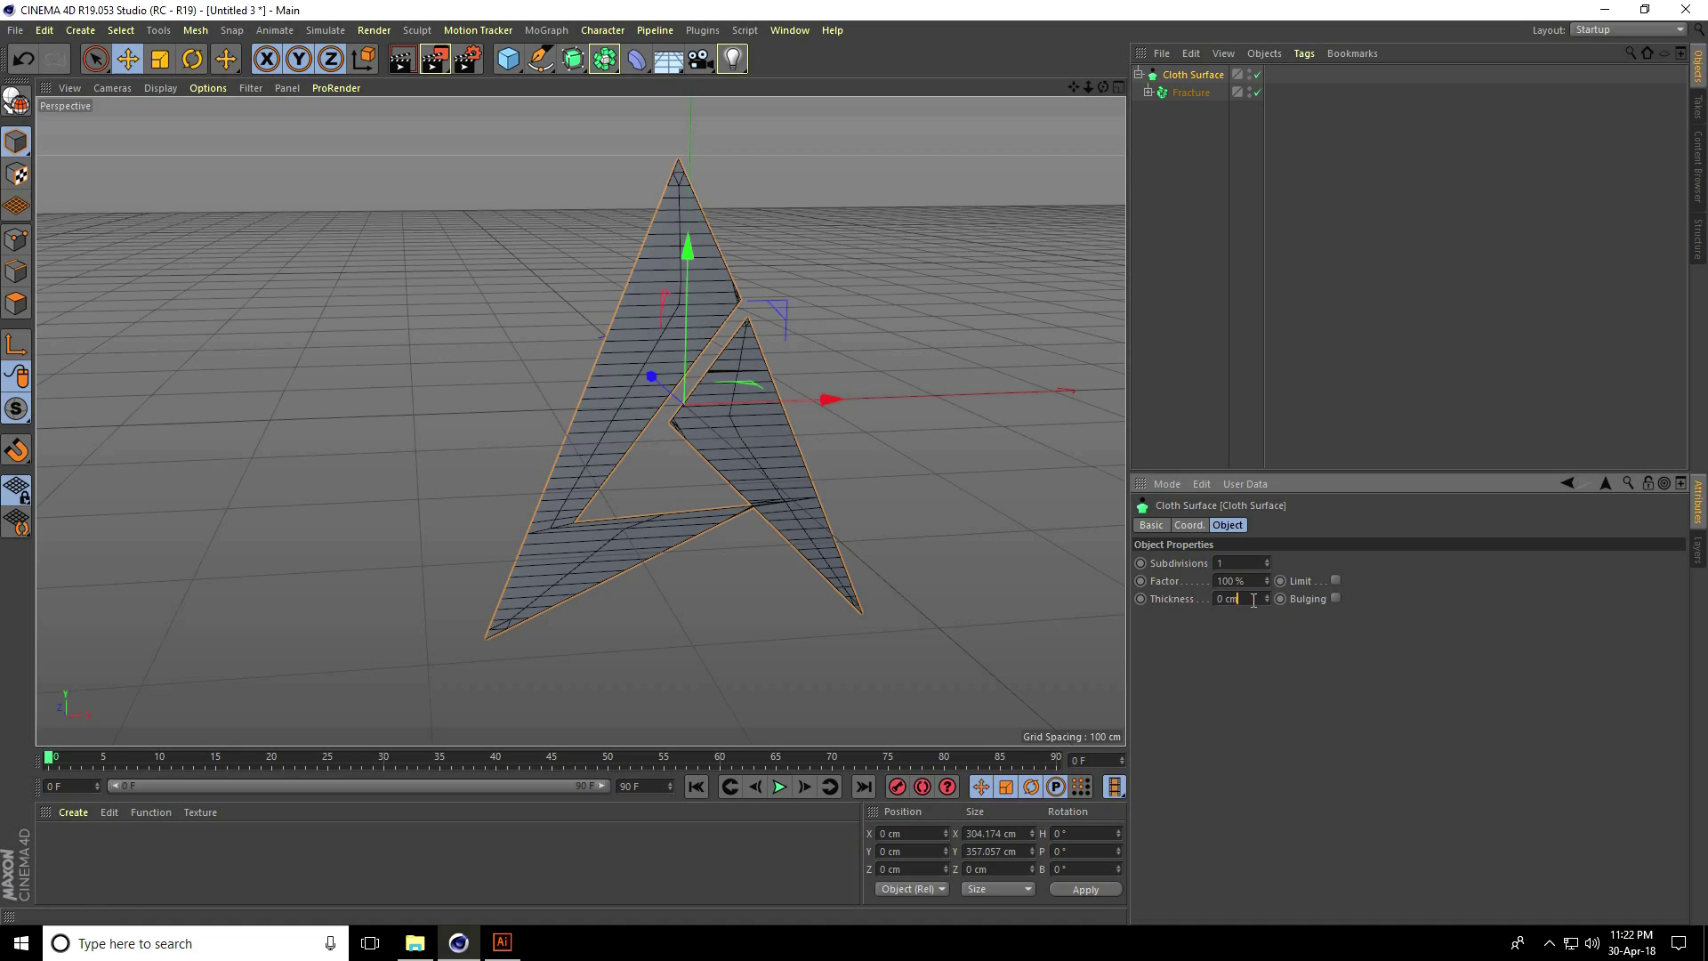
pyautogui.write('20')
pyautogui.write('cm')
pyautogui.press('Return')
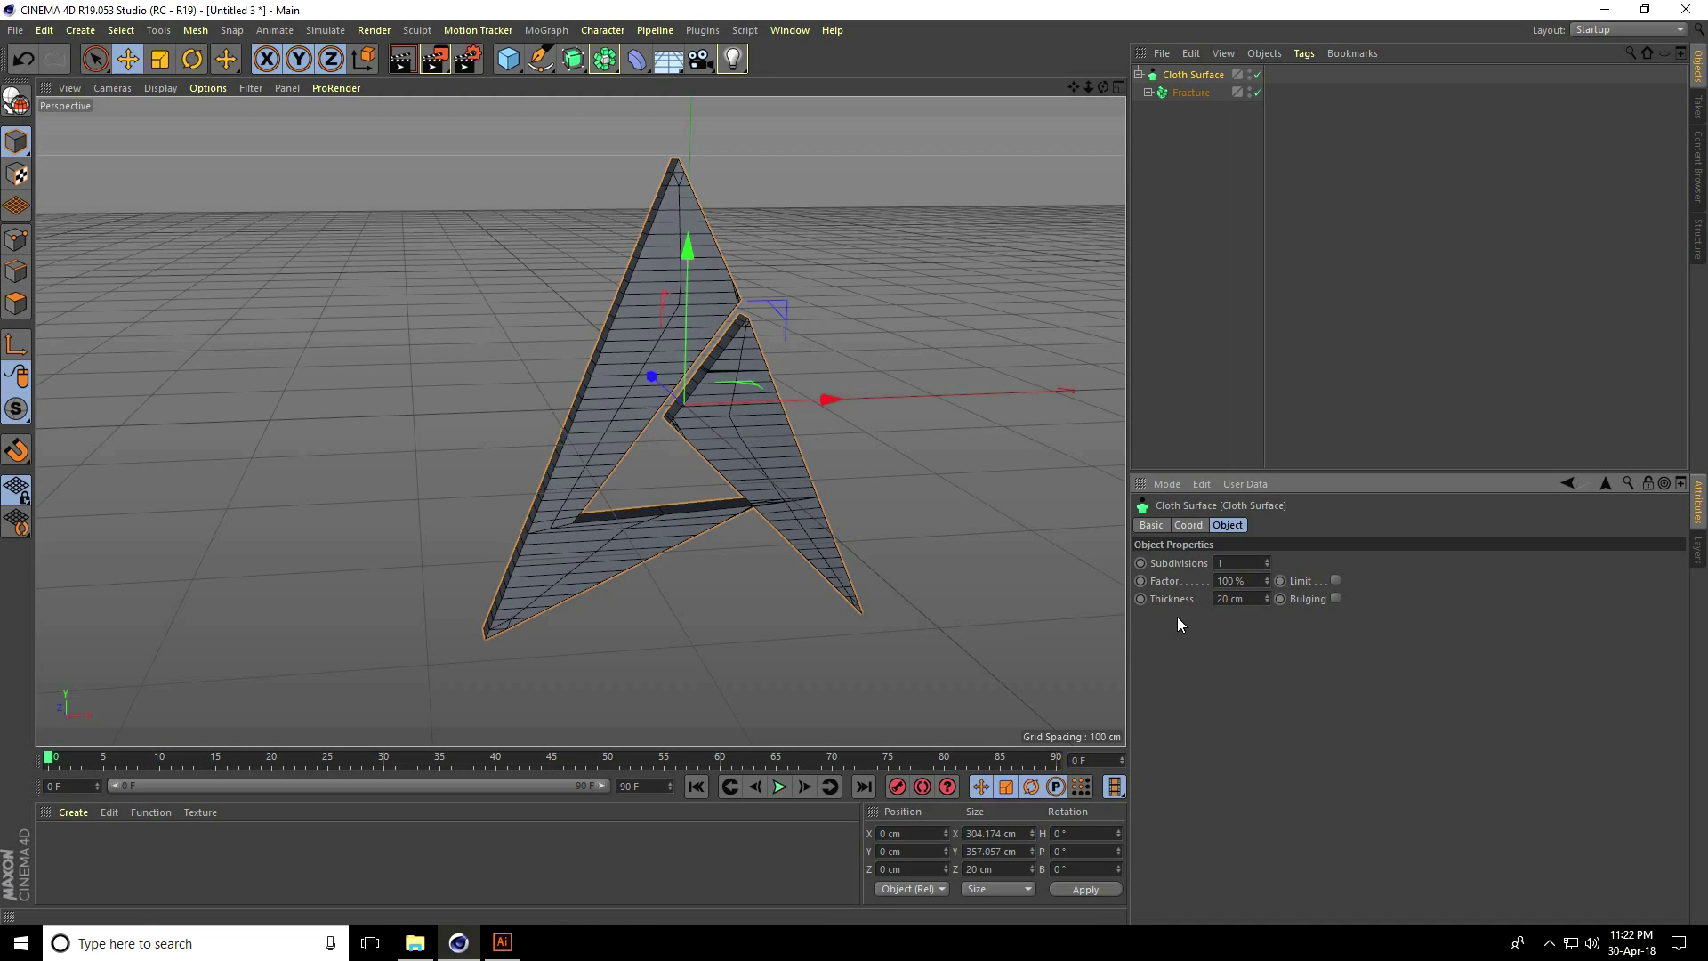
pyautogui.moveTo(663, 226)
pyautogui.keyDown('alt'); pyautogui.mouseDown()
pyautogui.moveTo(773, 213)
pyautogui.moveTo(808, 274)
pyautogui.moveTo(1007, 266)
pyautogui.moveTo(672, 278)
pyautogui.moveTo(710, 268)
pyautogui.mouseUp(); pyautogui.keyUp('alt')
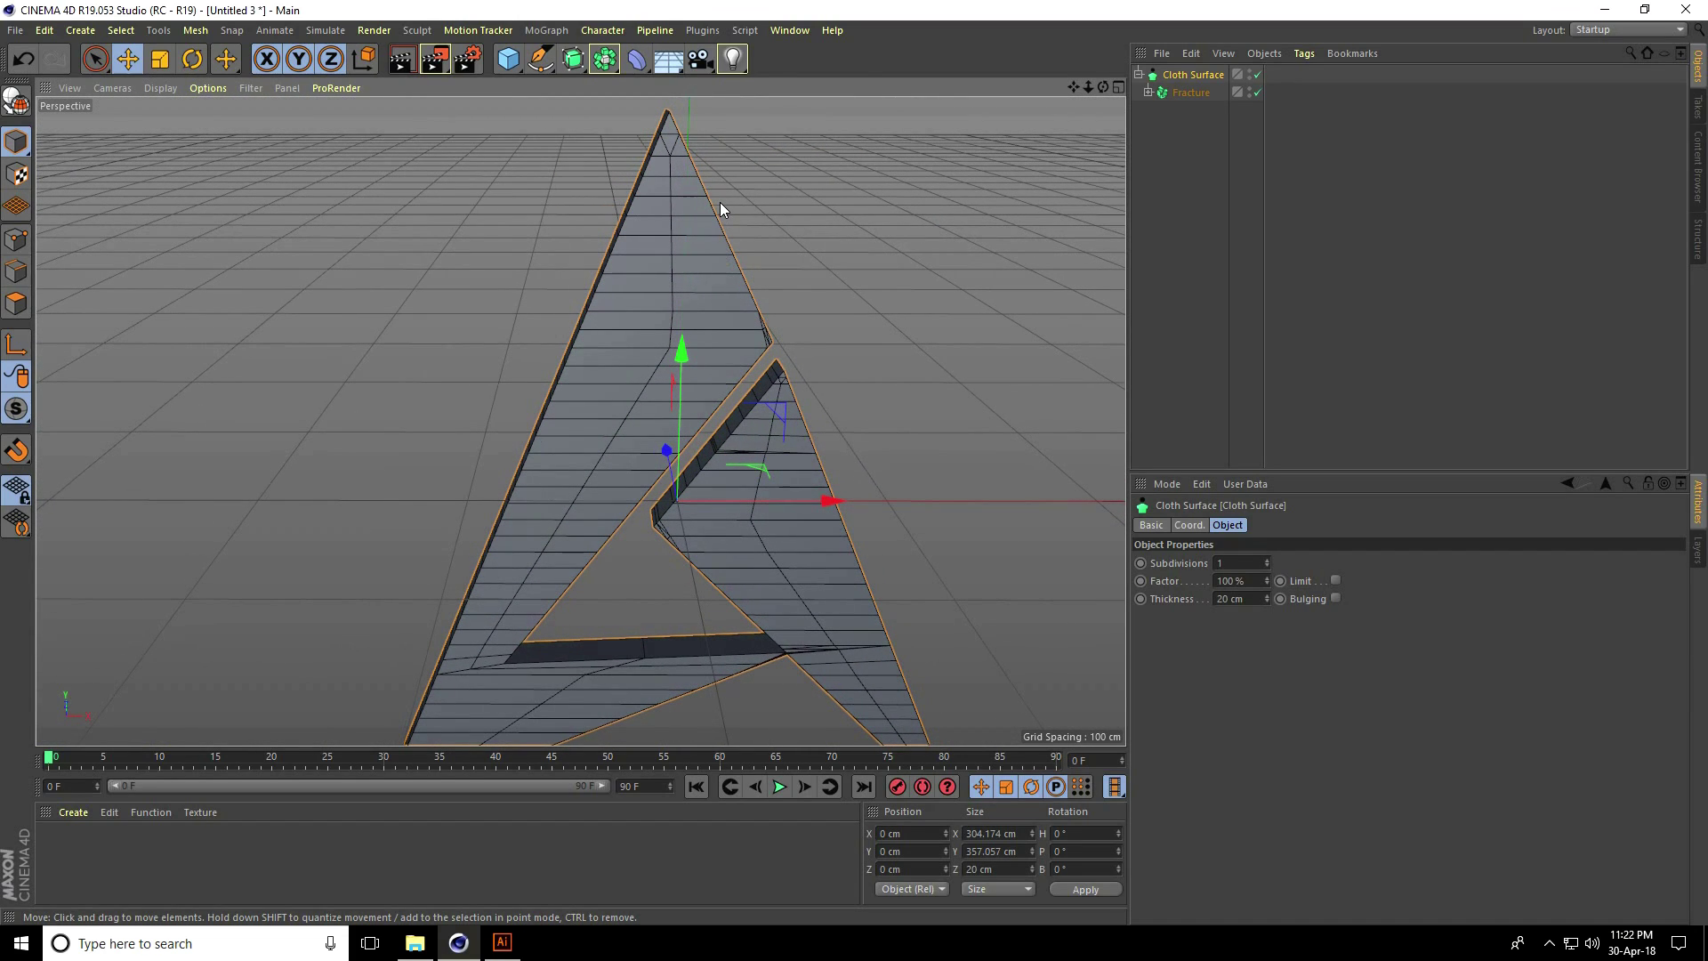
pyautogui.click(1192, 92)
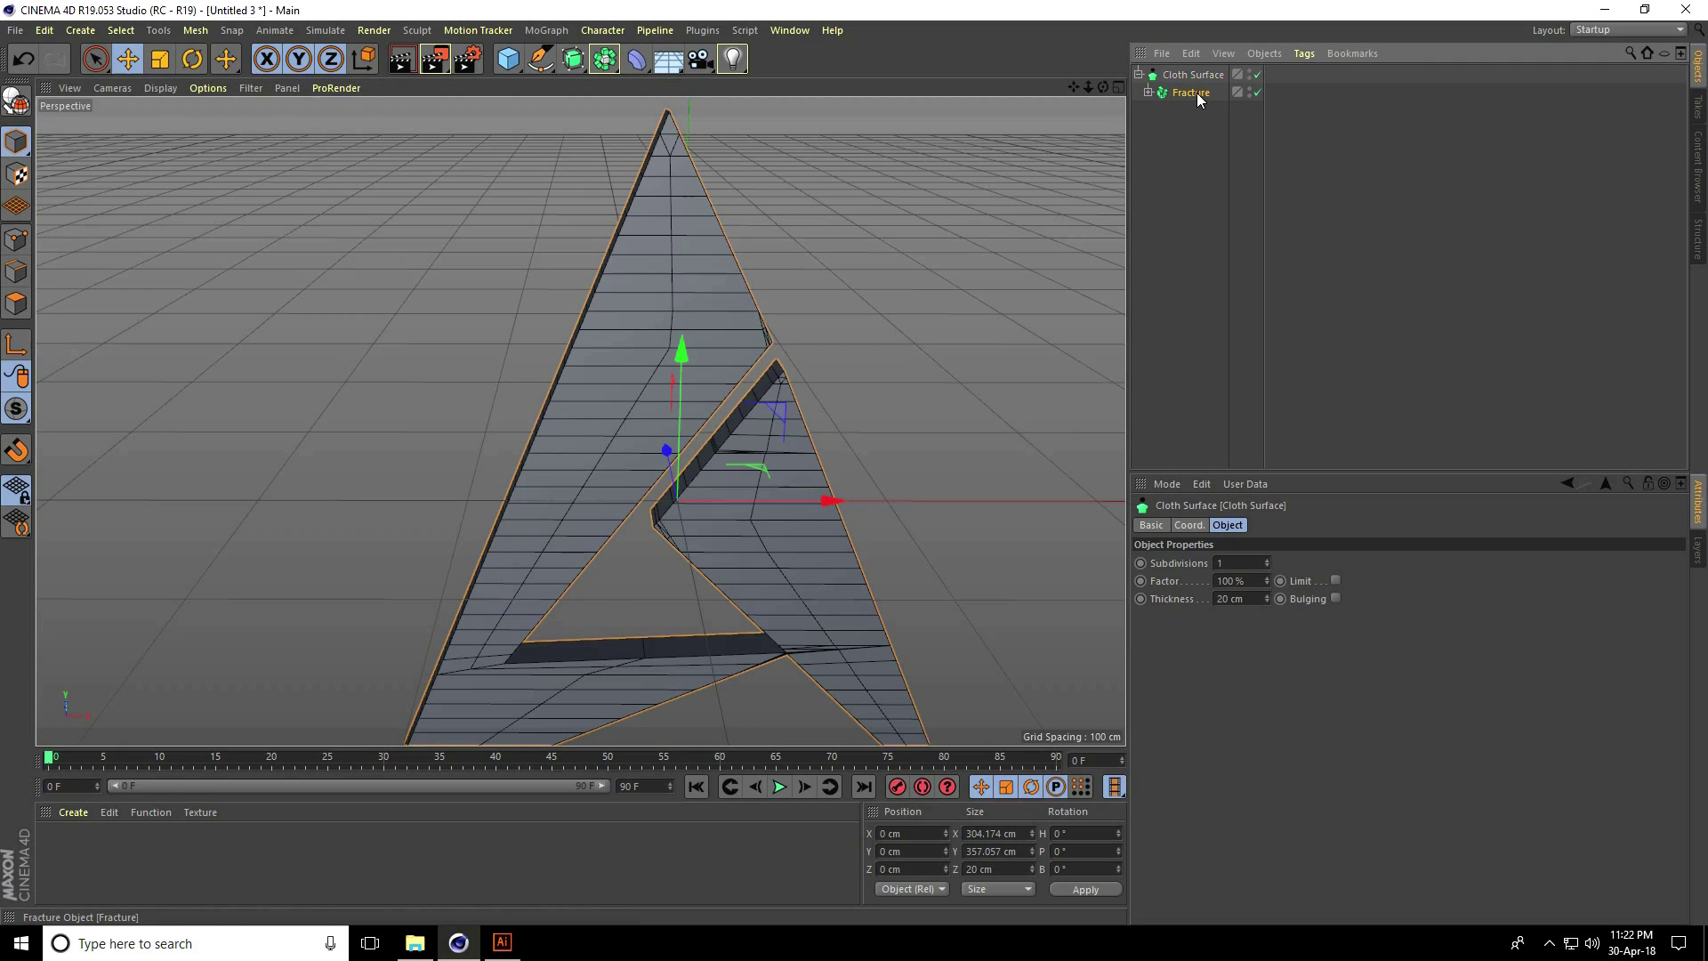
# Step: Add a Plain effector with Linear +Y falloff, raised to about 52 cm
pyautogui.click(546, 30)
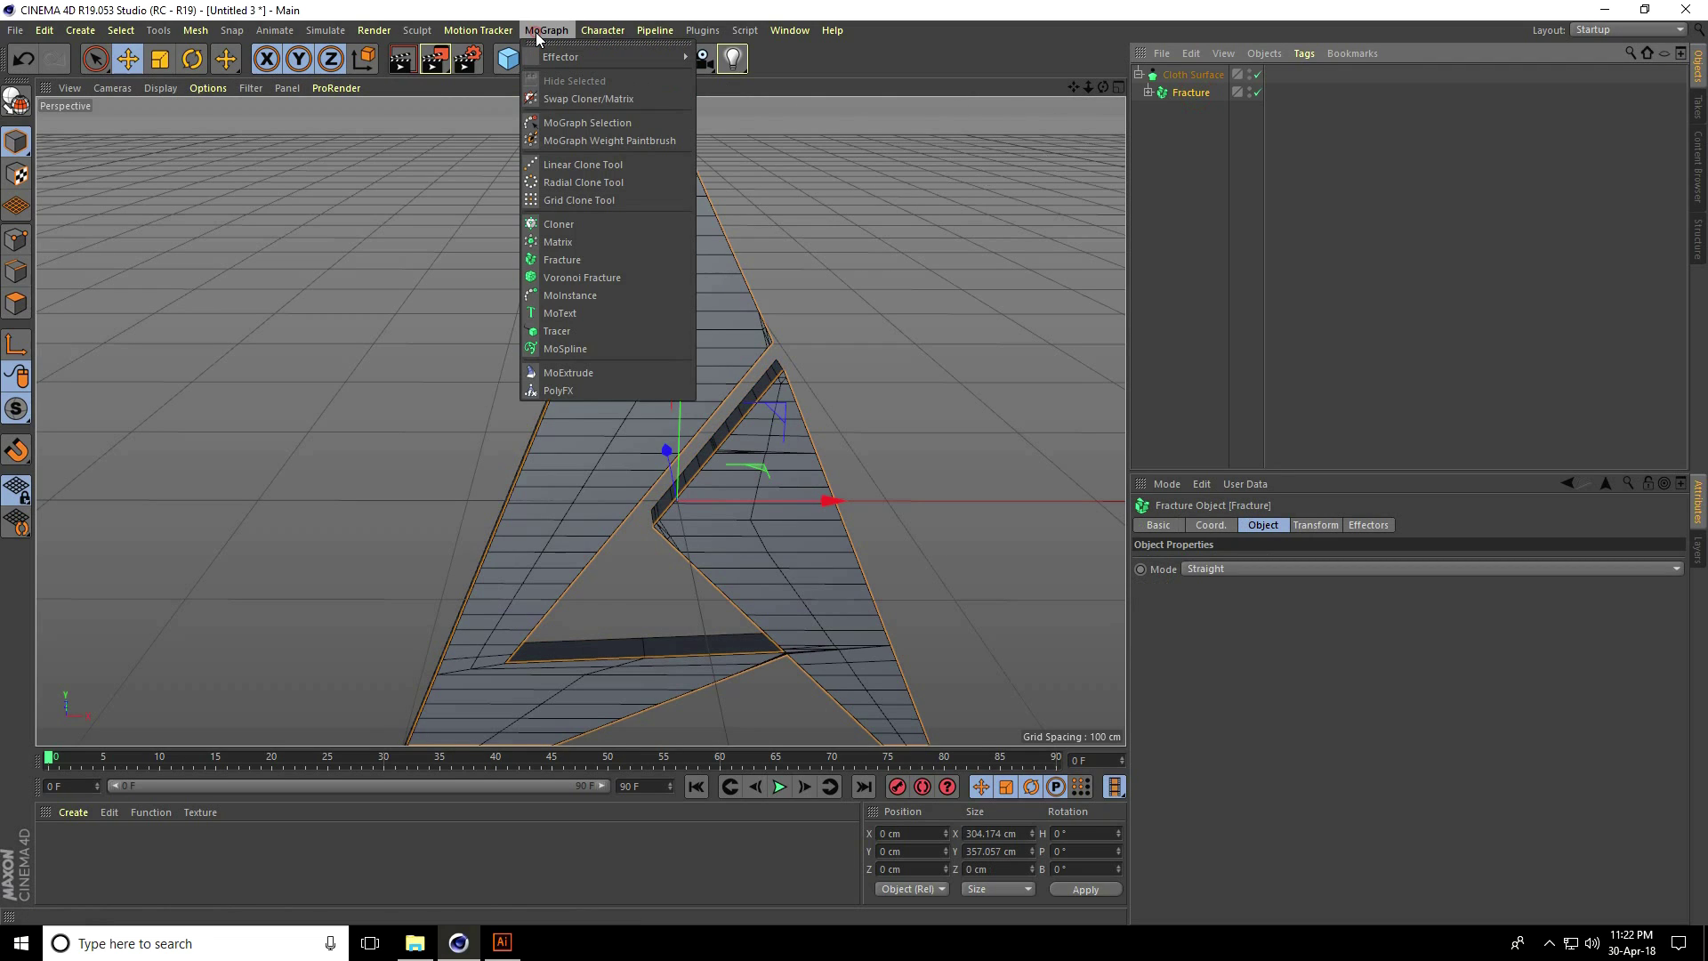
pyautogui.moveTo(607, 57)
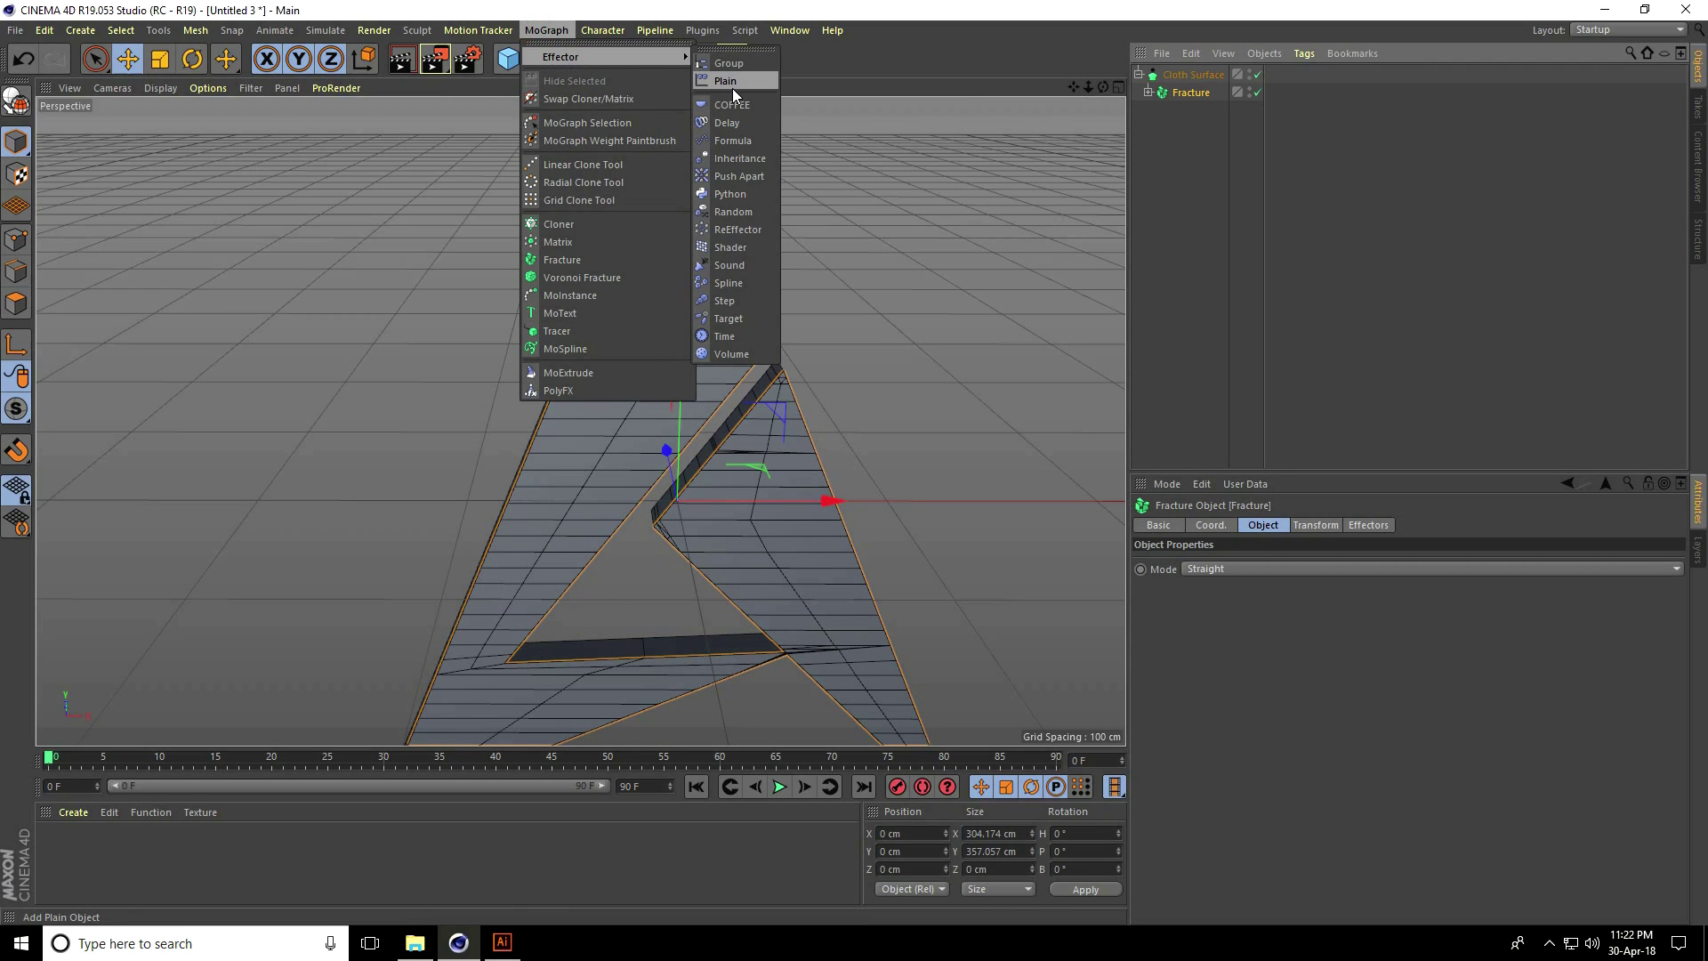
pyautogui.click(733, 84)
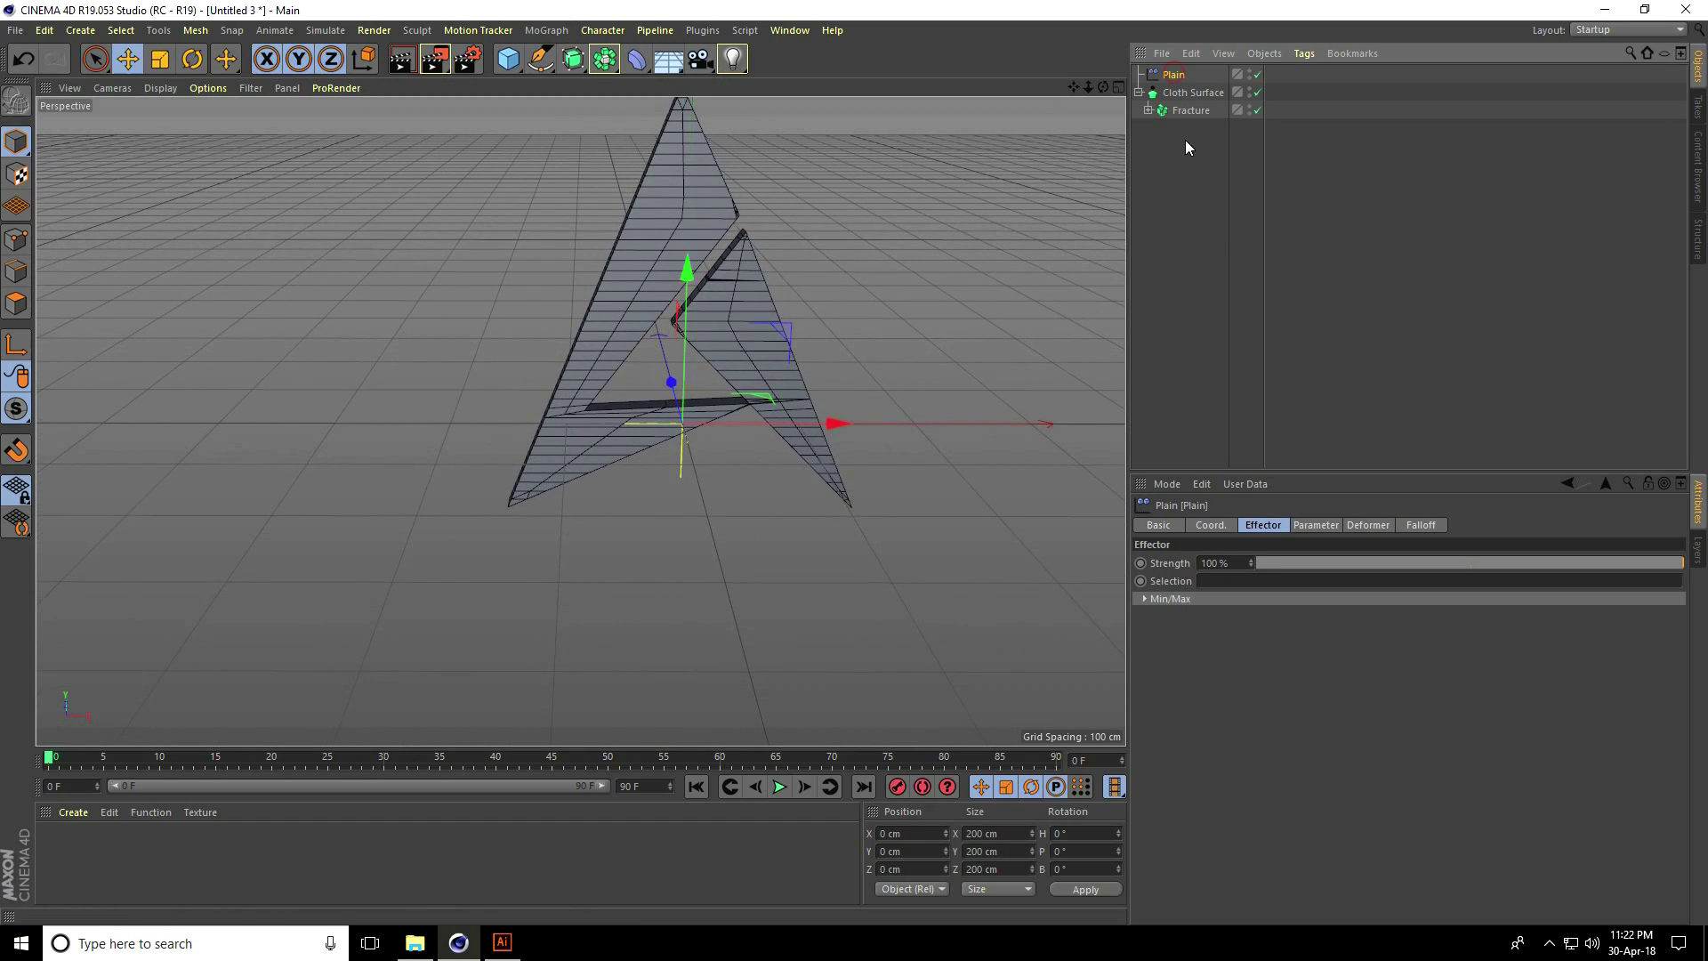
pyautogui.click(1419, 526)
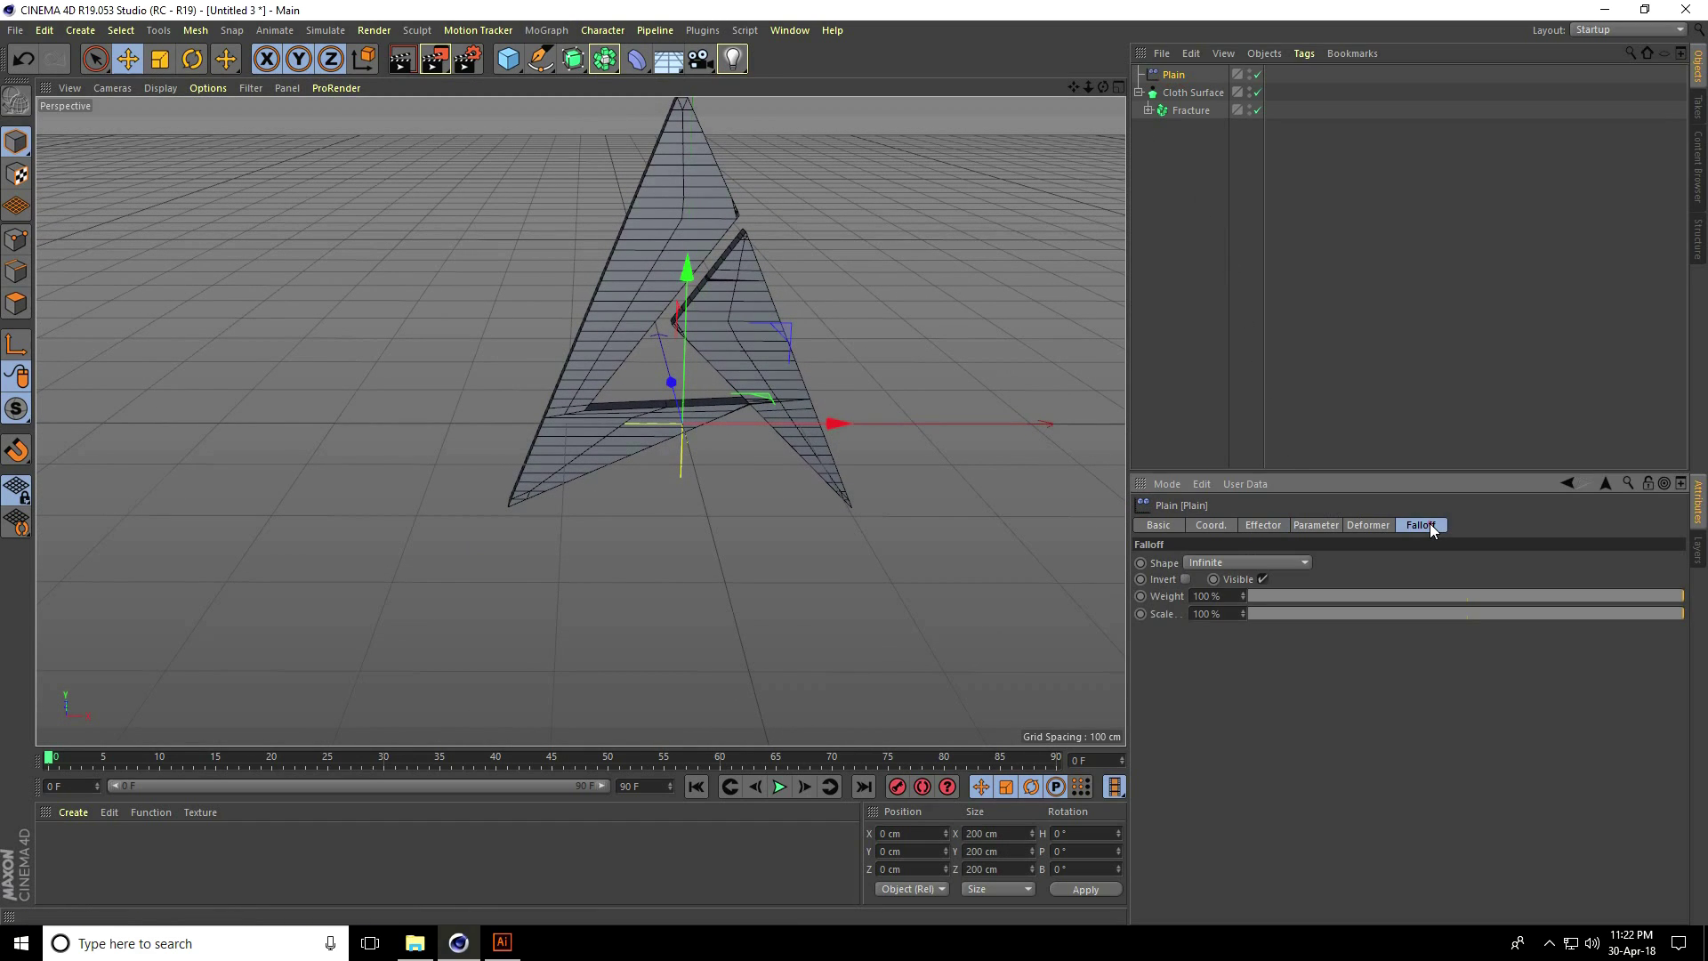
pyautogui.click(1226, 561)
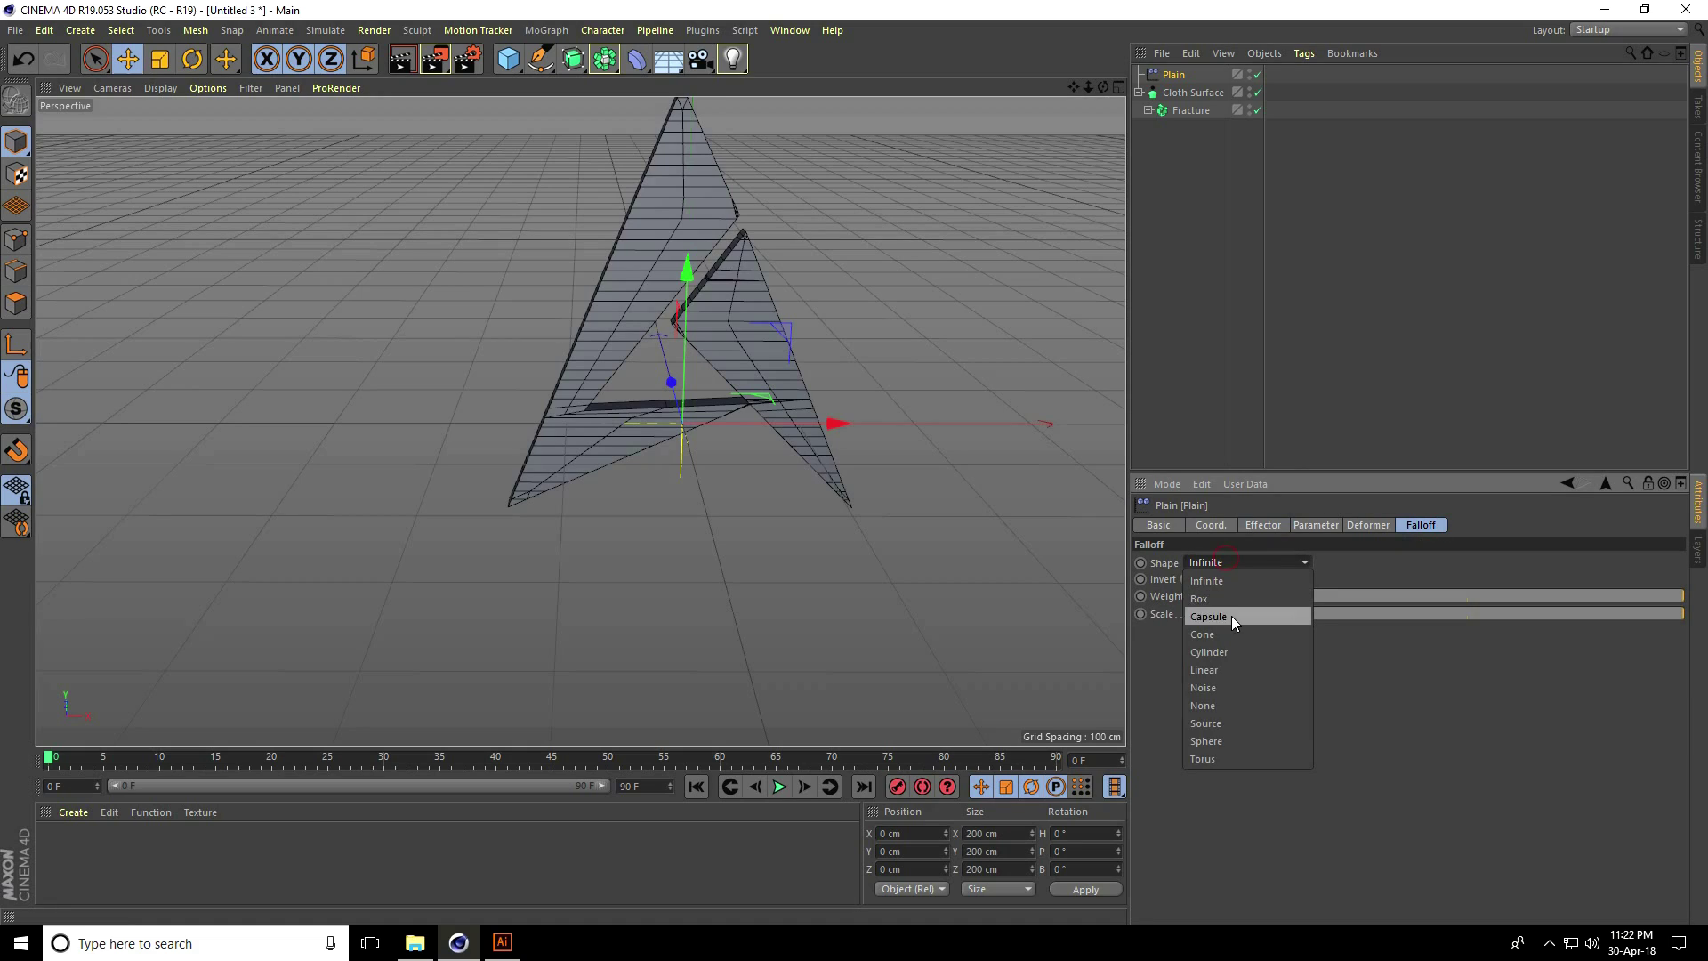
pyautogui.click(1221, 671)
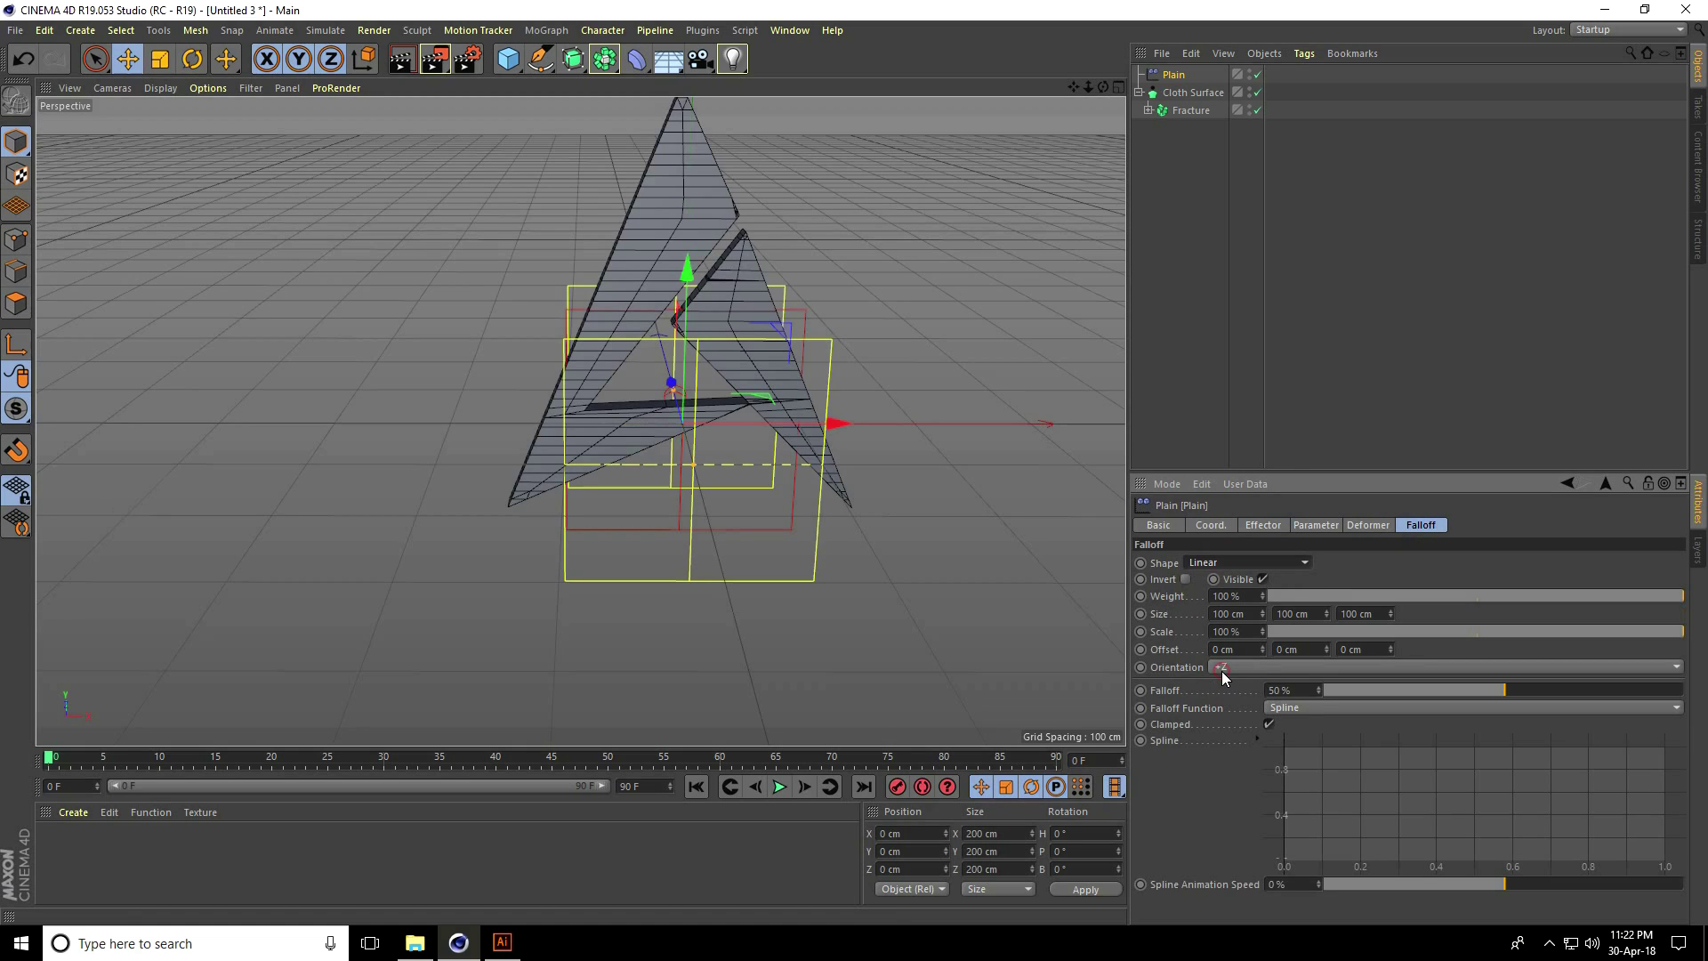
pyautogui.click(1221, 668)
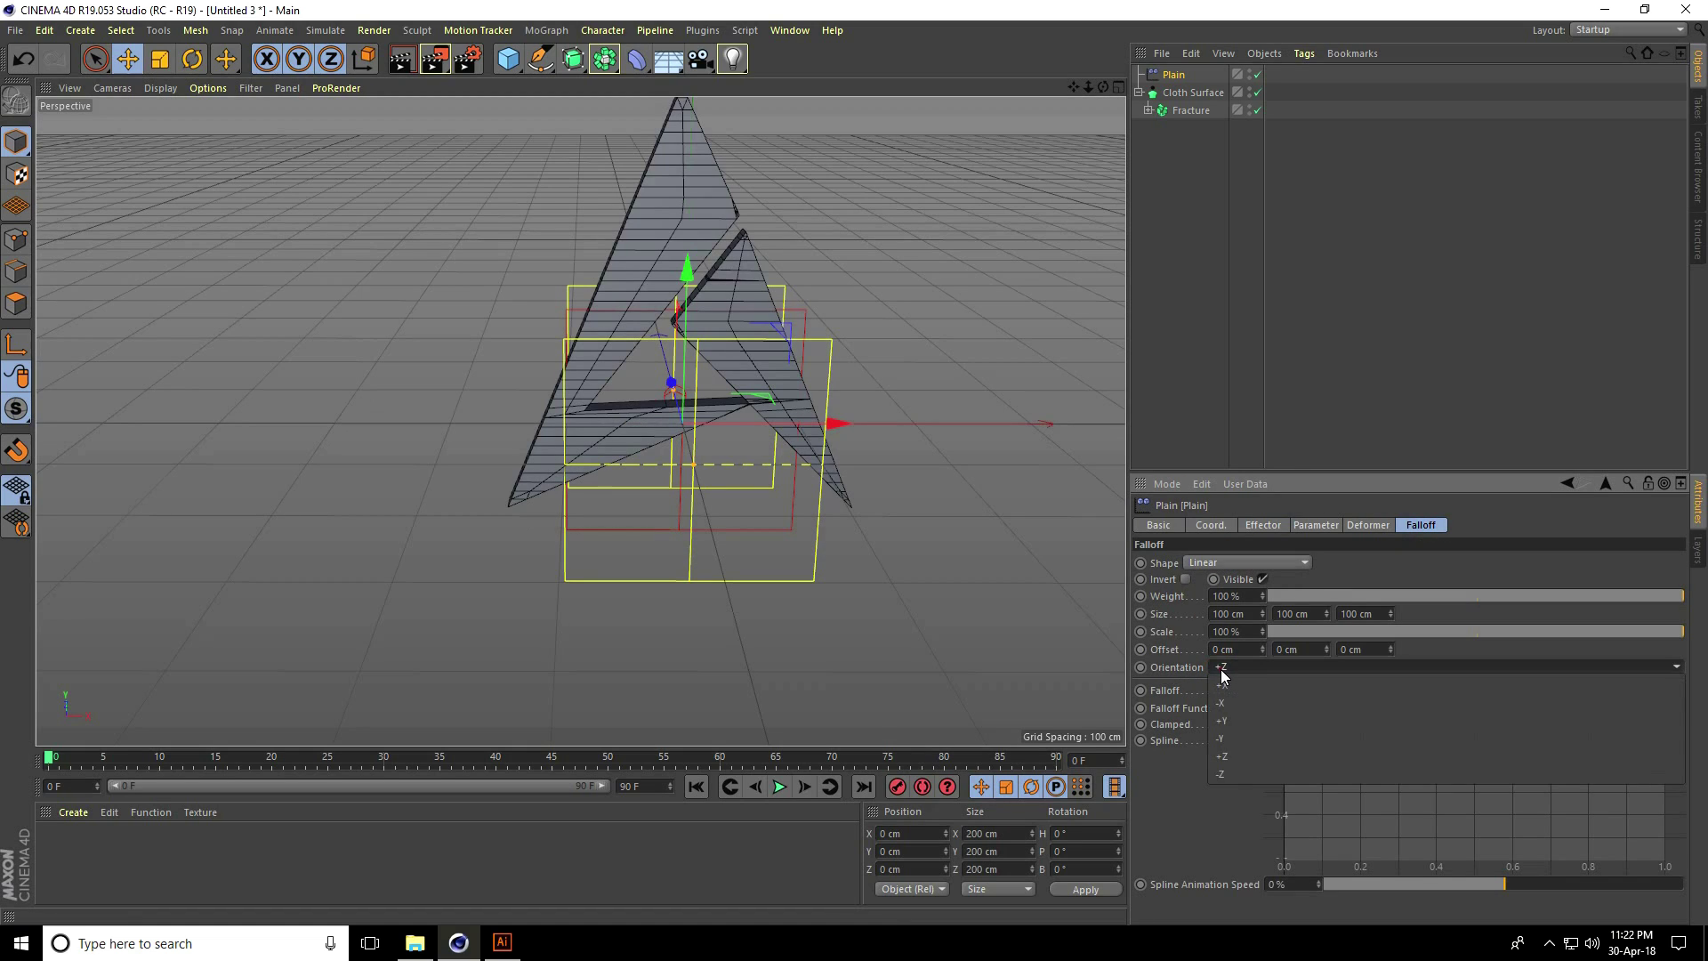
pyautogui.click(1229, 716)
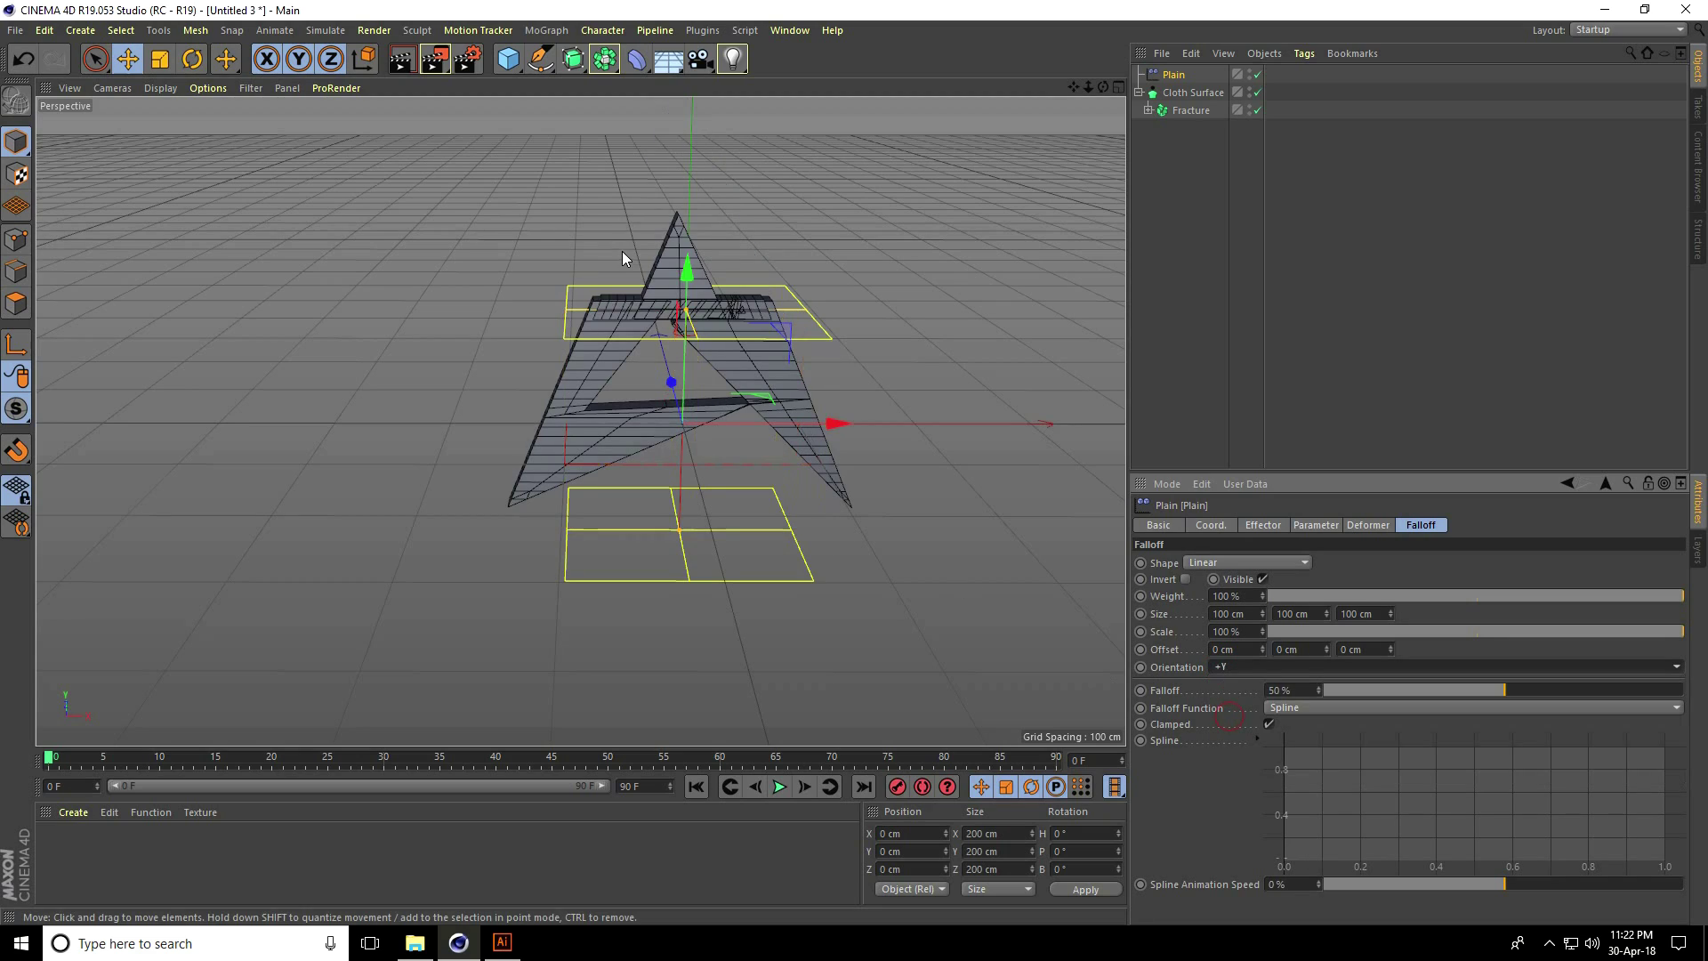
pyautogui.moveTo(692, 265); pyautogui.dragTo(688, 207)
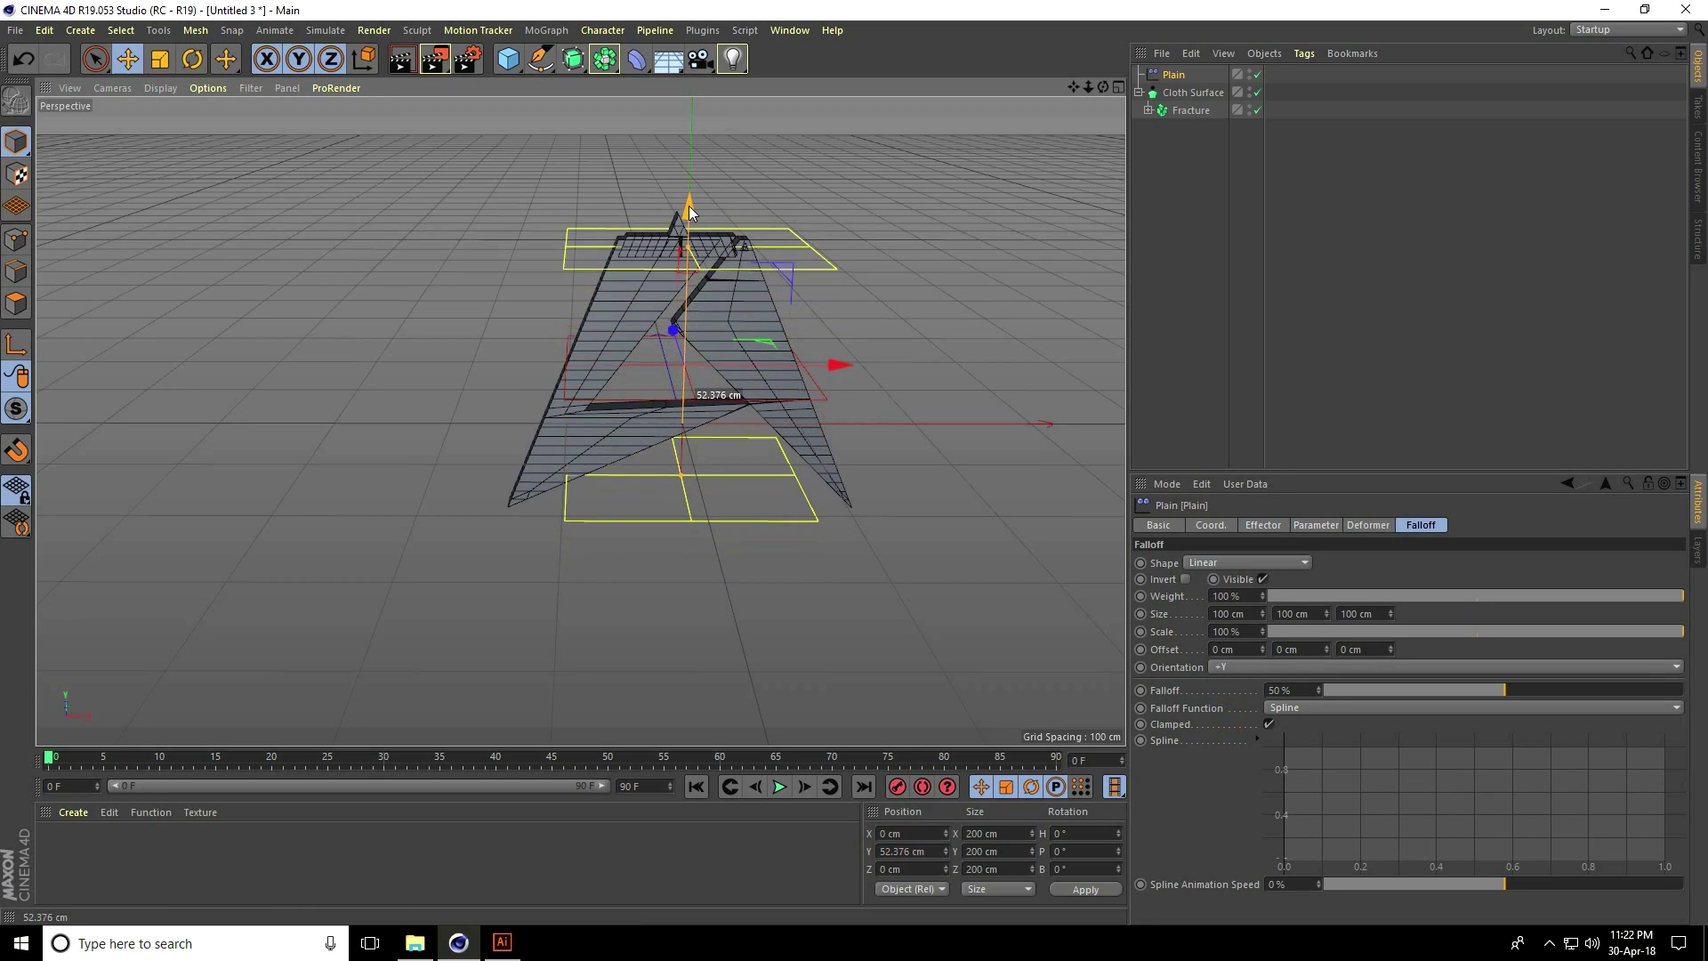
pyautogui.click(1324, 527)
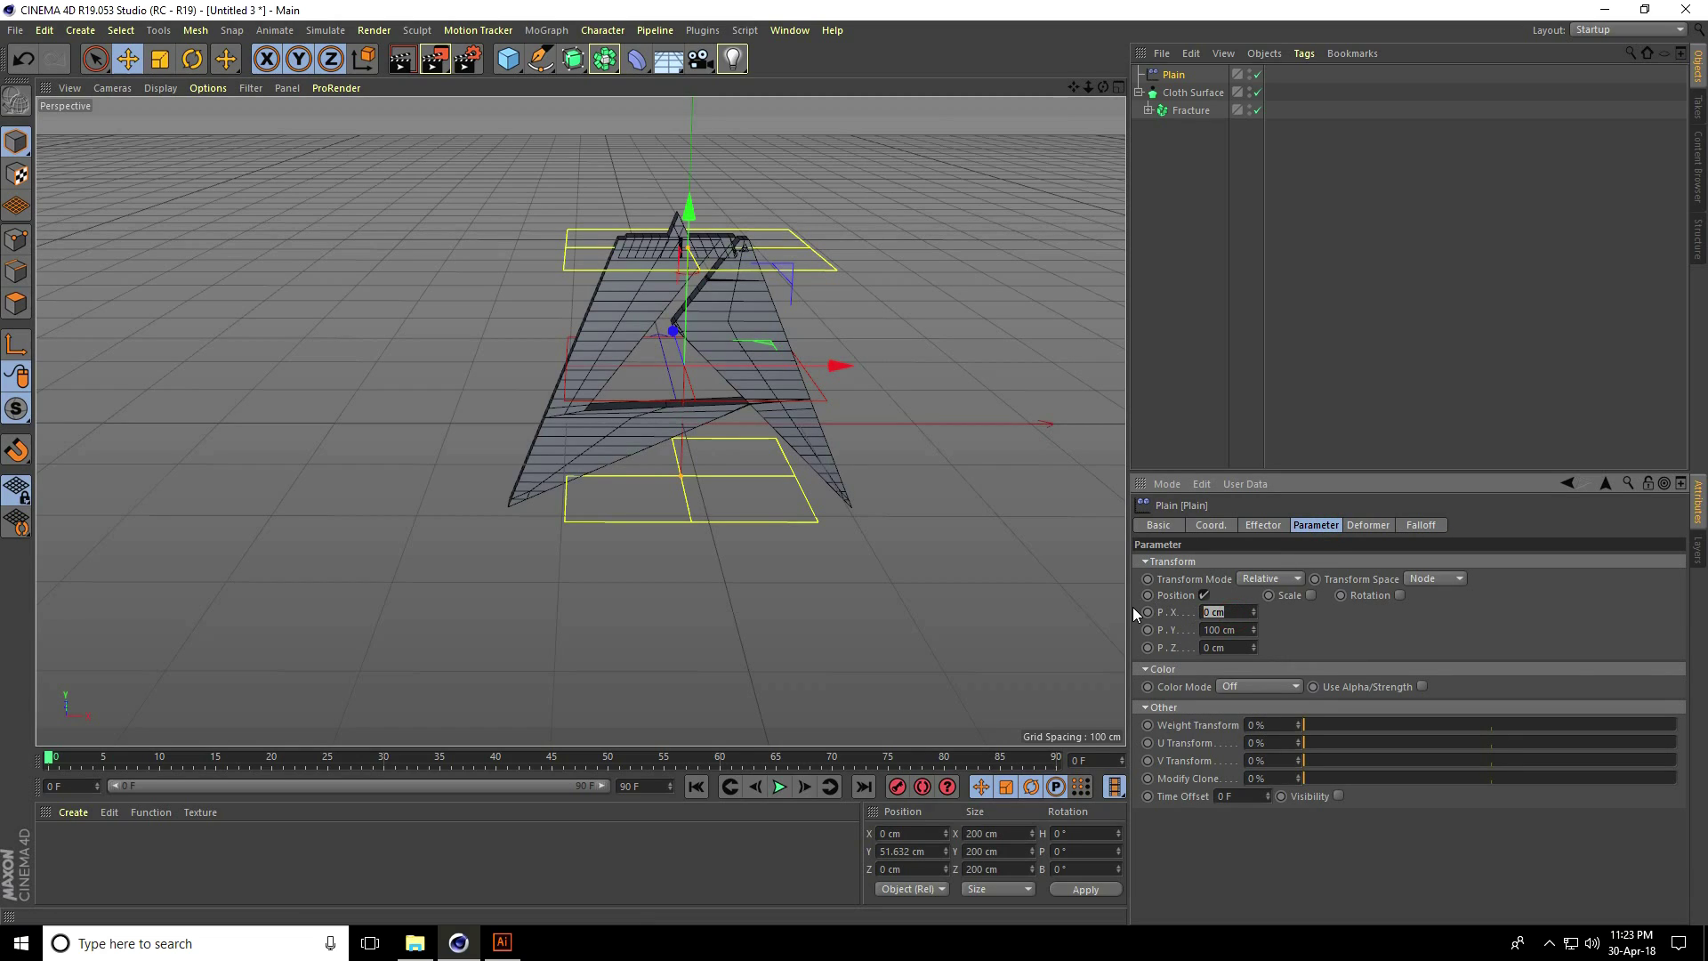
pyautogui.write('-130')
# Step: Set the Plain effector position to P.X -130 cm, P.Y 20 cm, with uniform scale -1
pyautogui.press('Return')
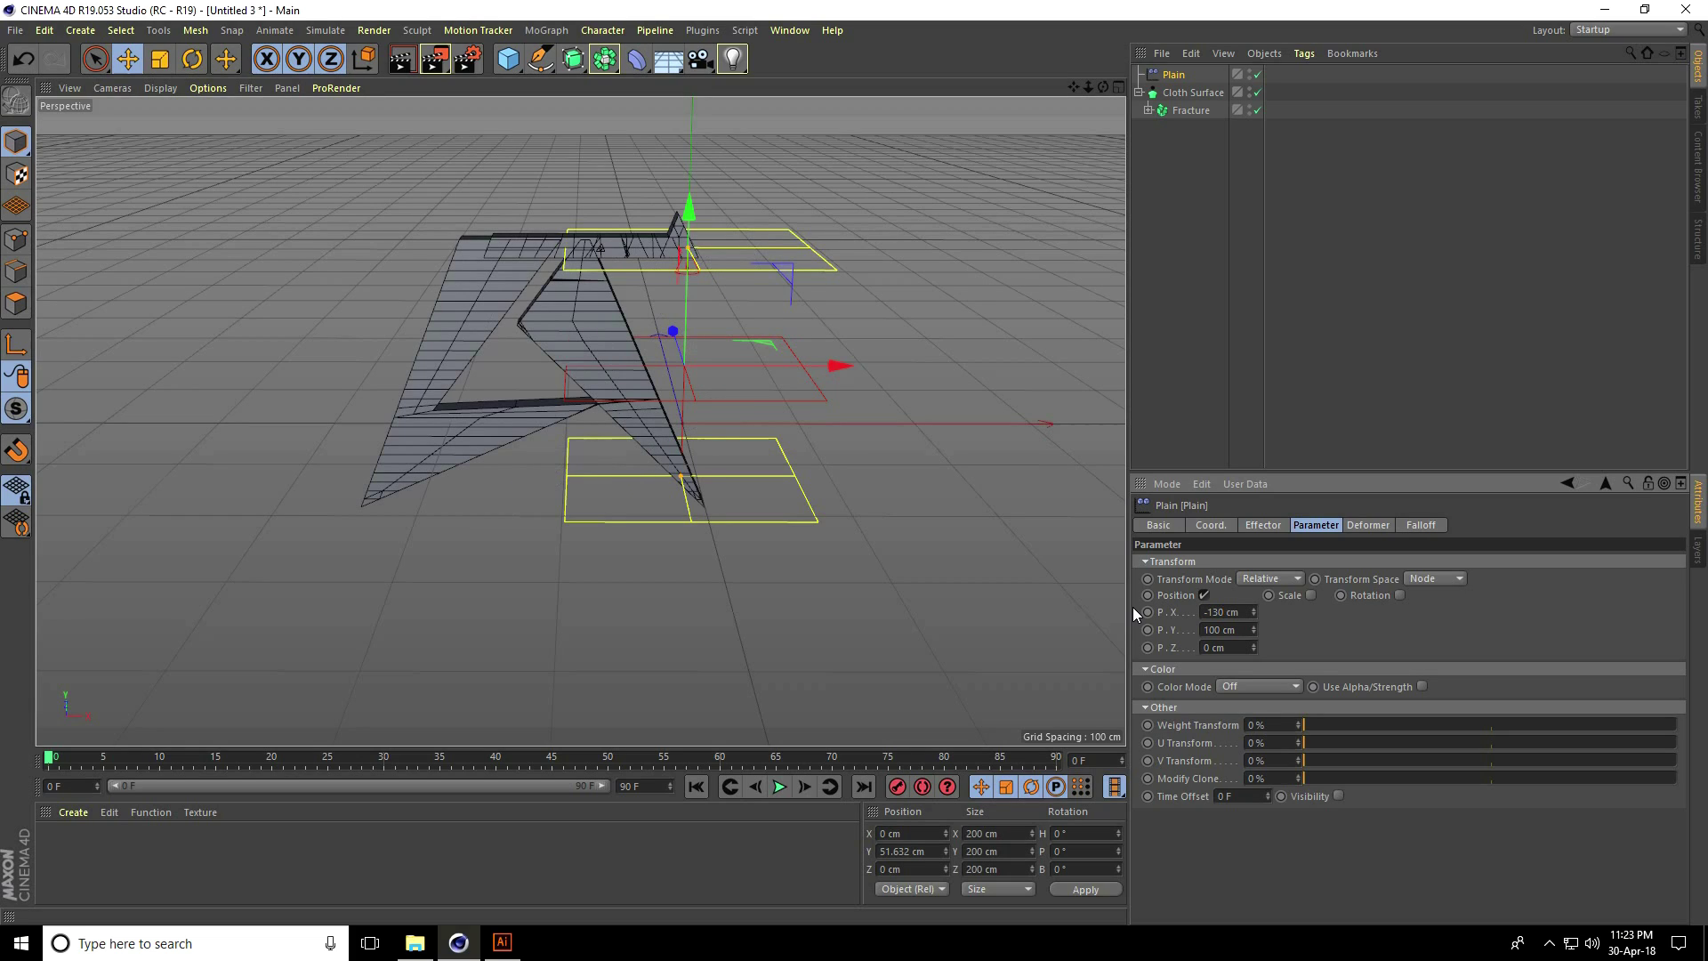
pyautogui.click(1202, 634)
pyautogui.write('20')
pyautogui.click(1311, 596)
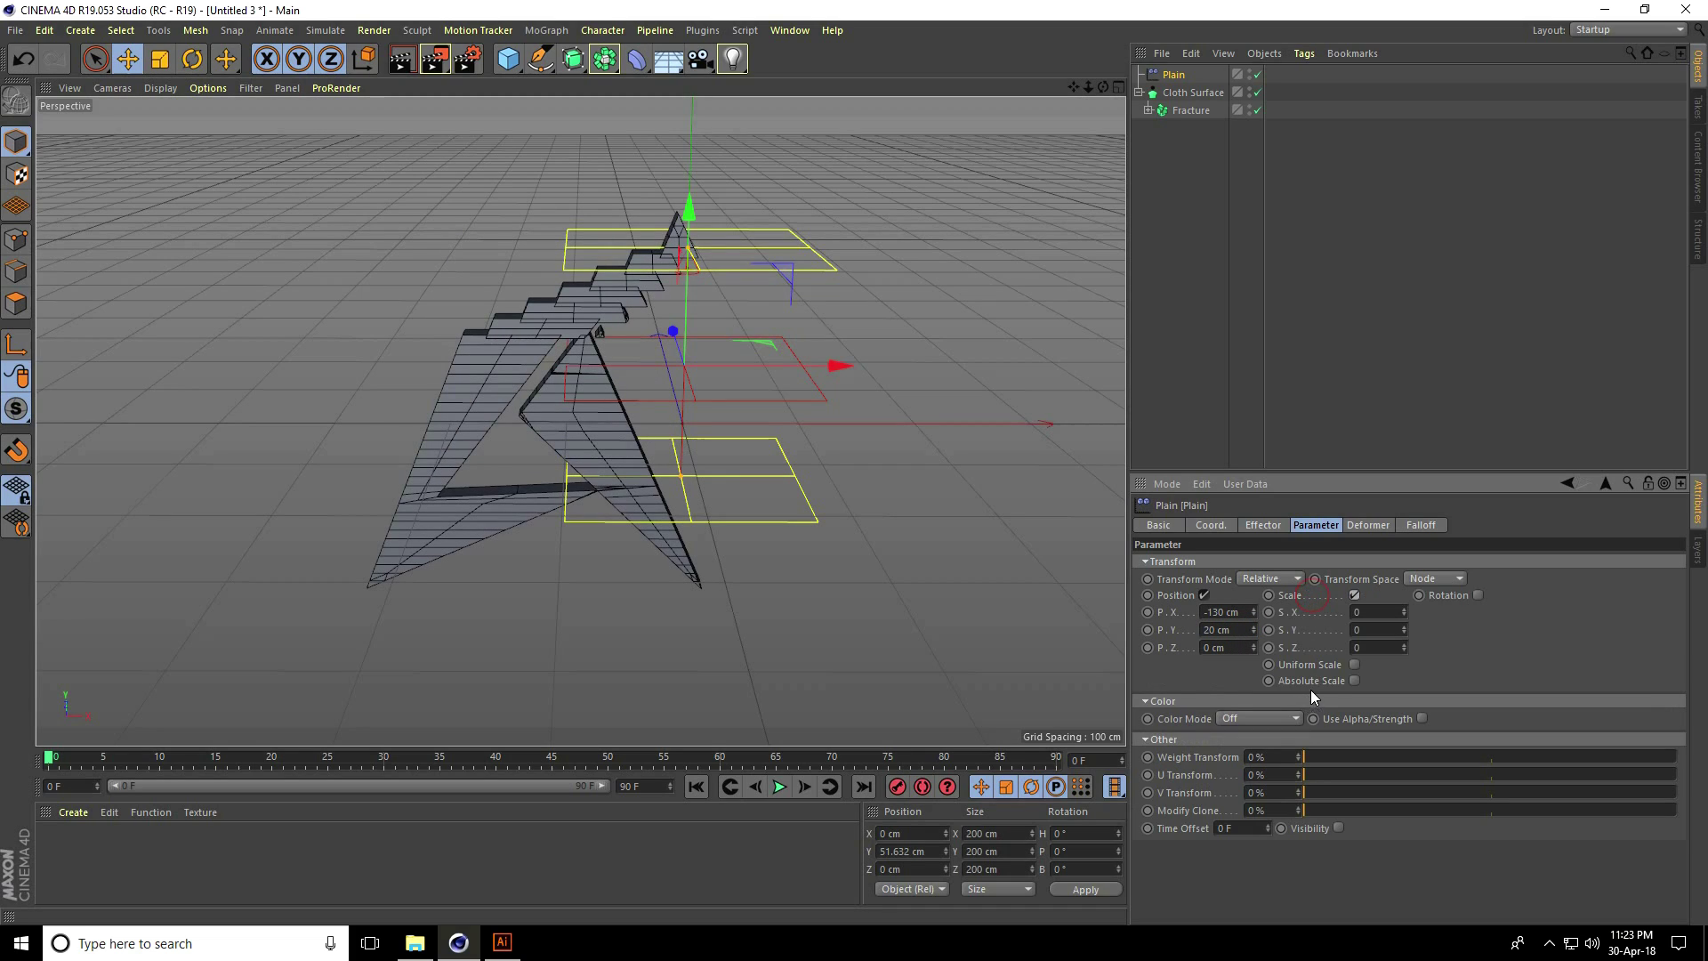
pyautogui.click(1352, 664)
pyautogui.write('-1')
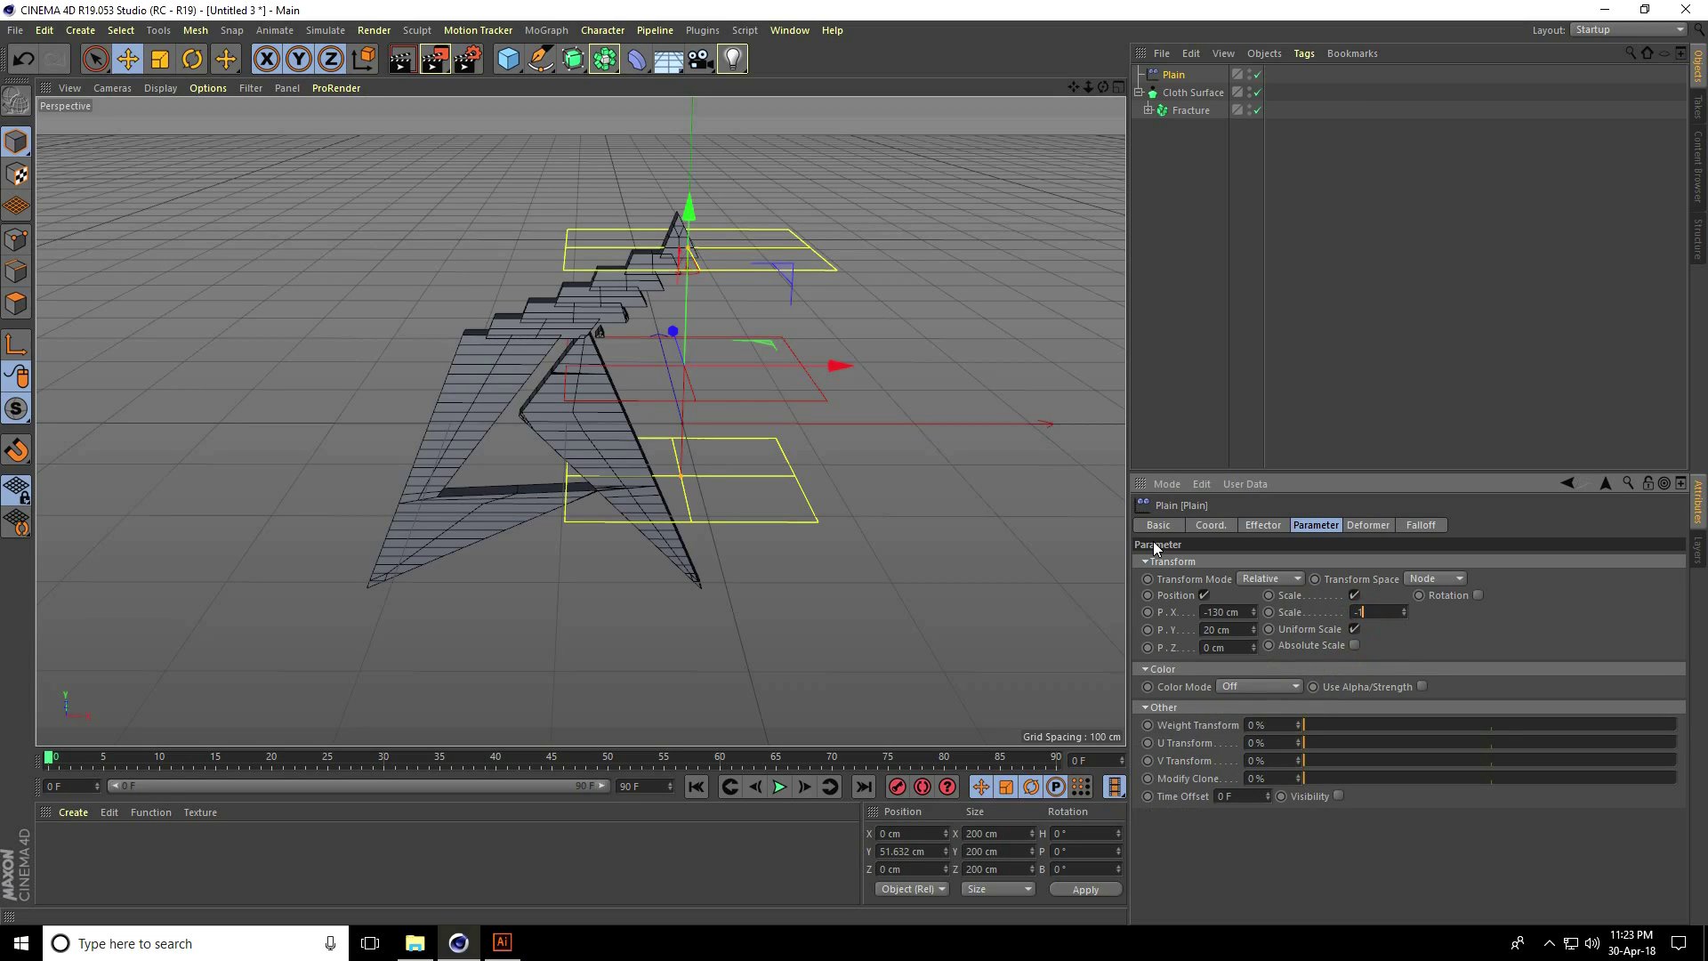
pyautogui.press('Return')
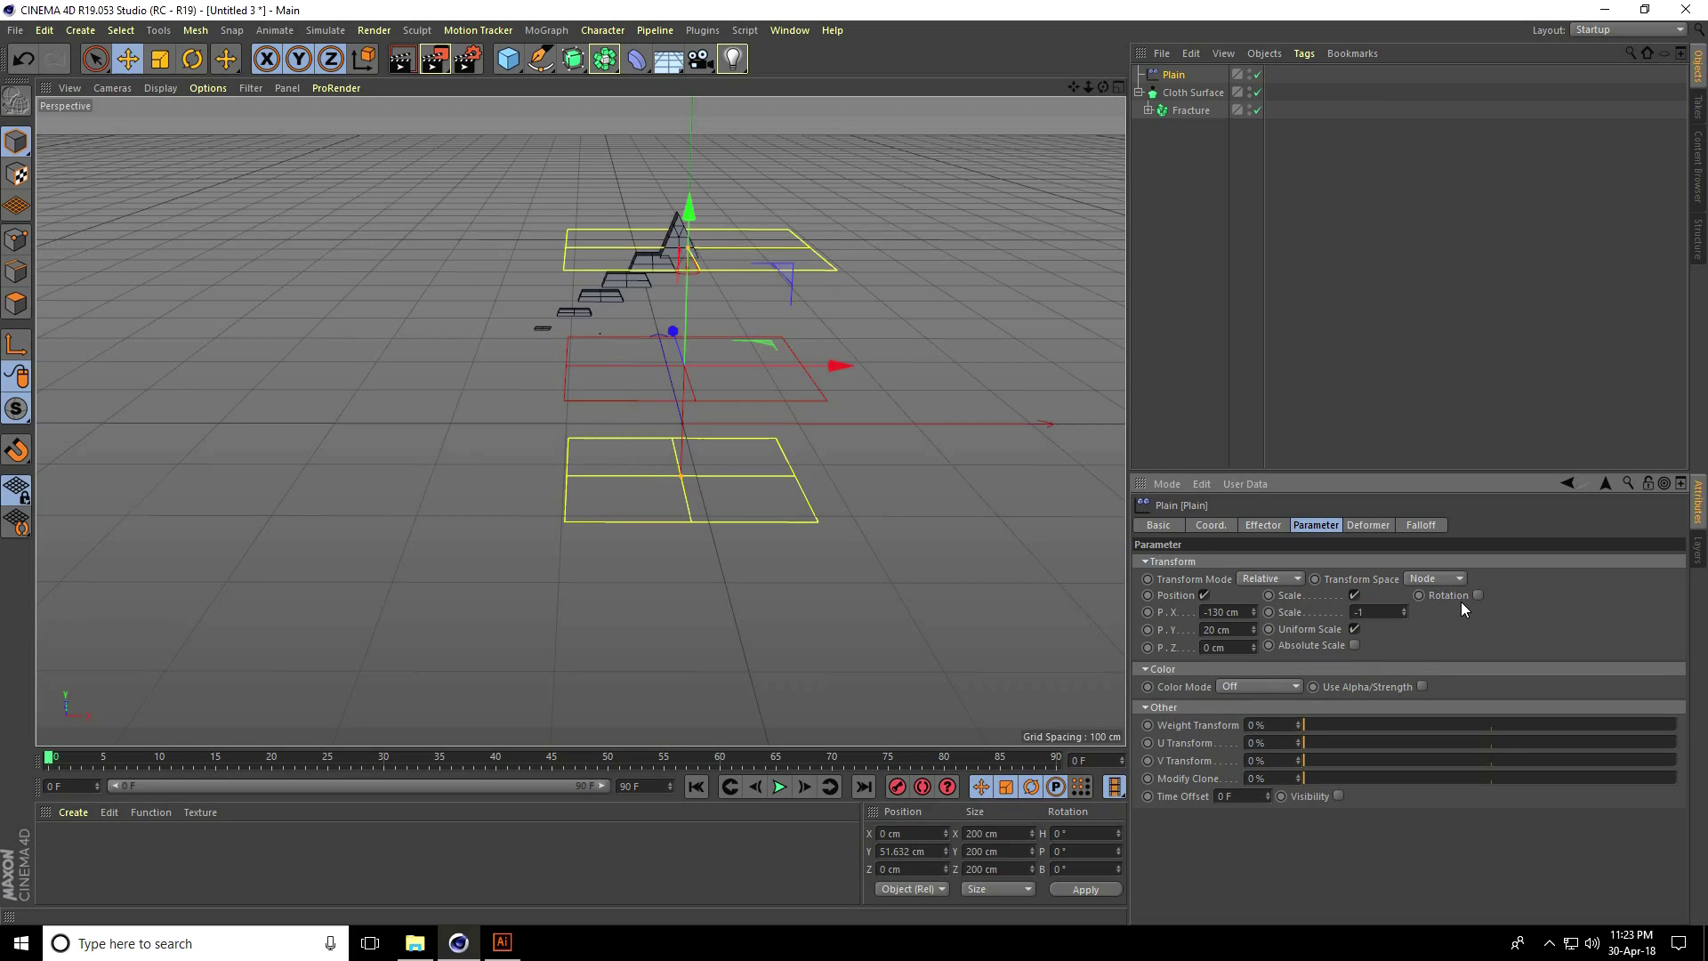
# Step: Enable effector rotation with H 200° and P -200°
pyautogui.click(1477, 595)
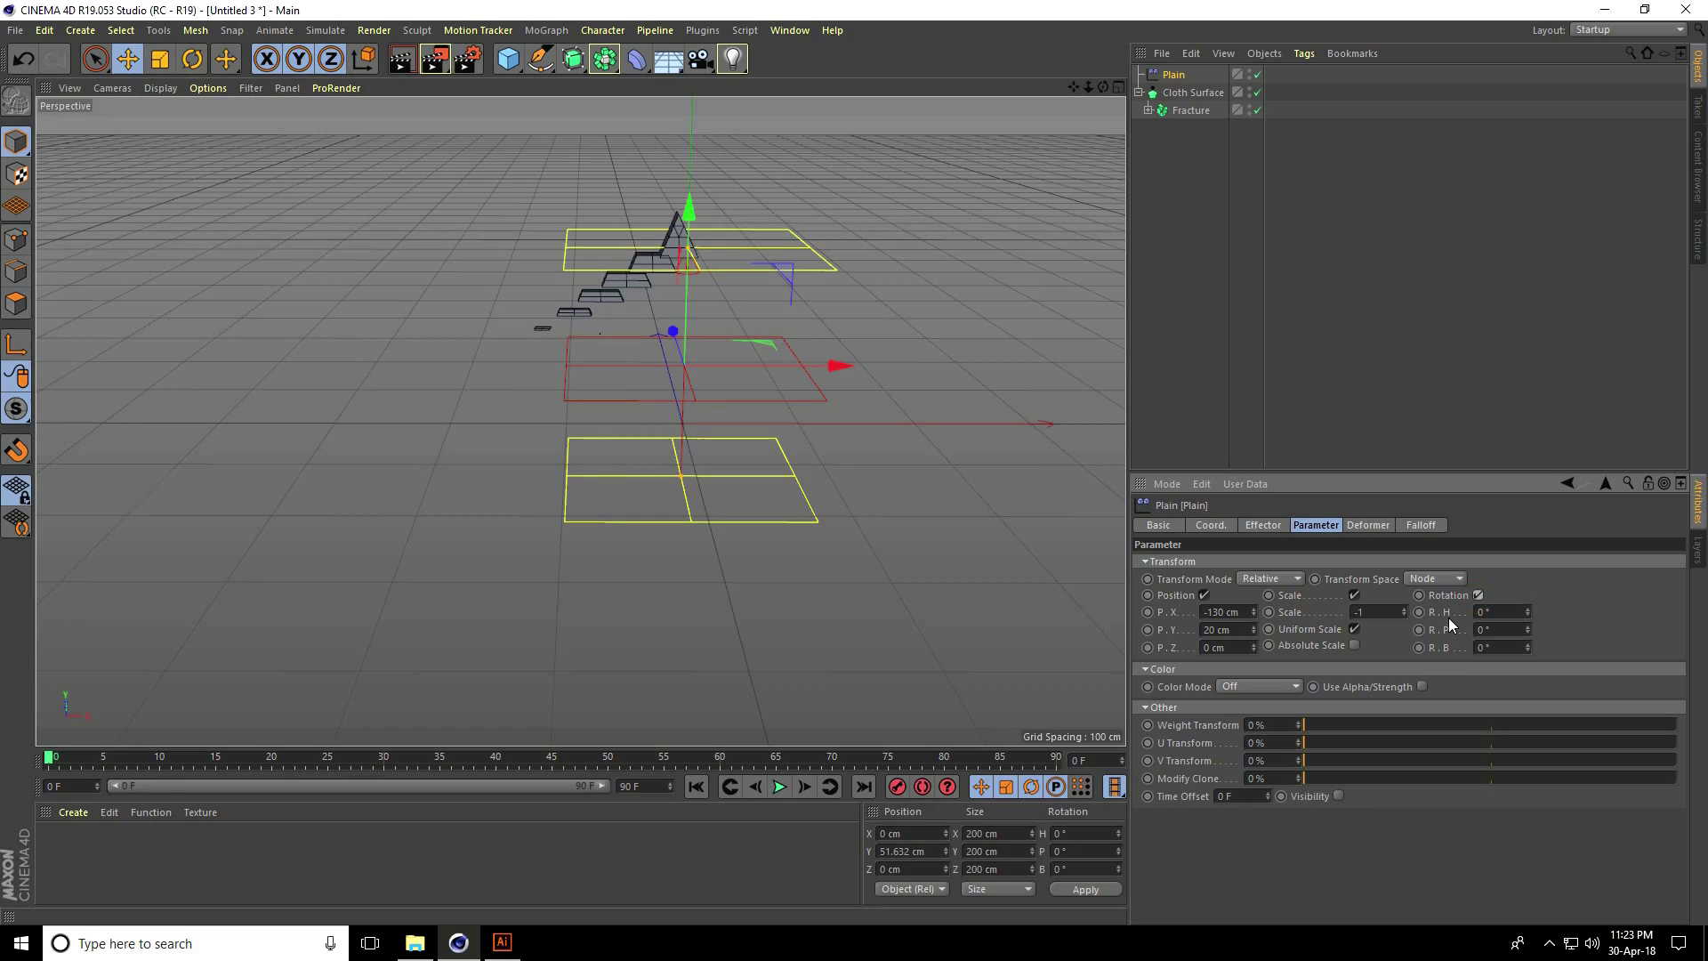
pyautogui.click(1491, 611)
pyautogui.press('Return')
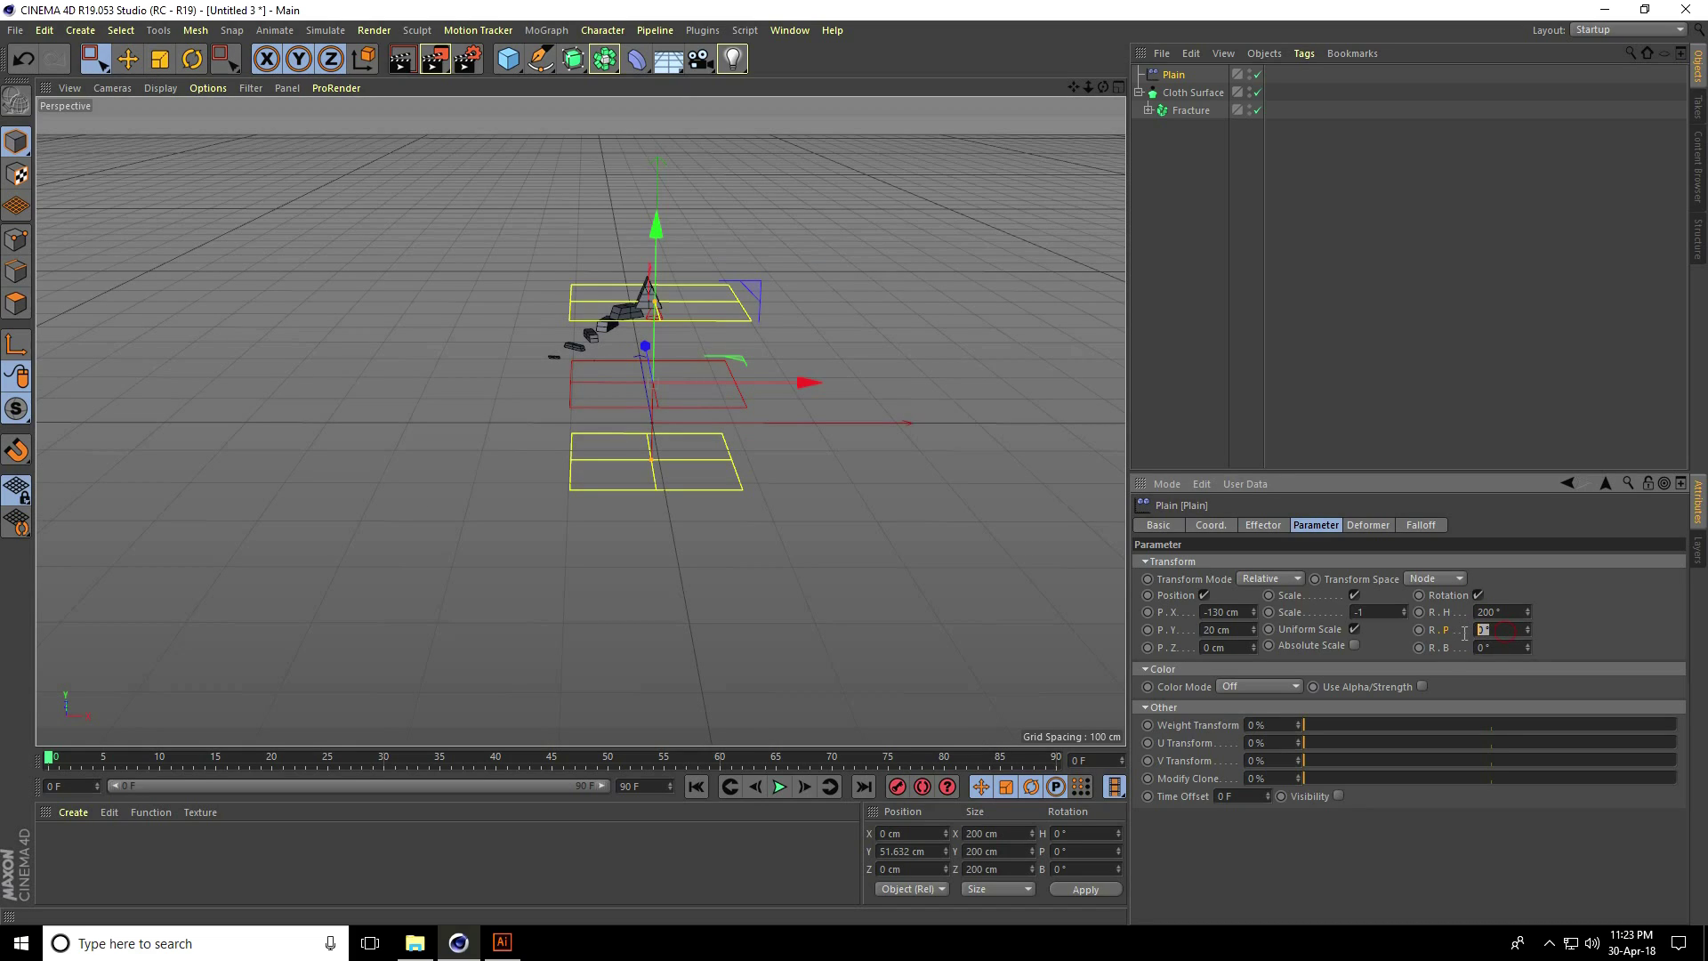
pyautogui.write('-20')
pyautogui.press('Return')
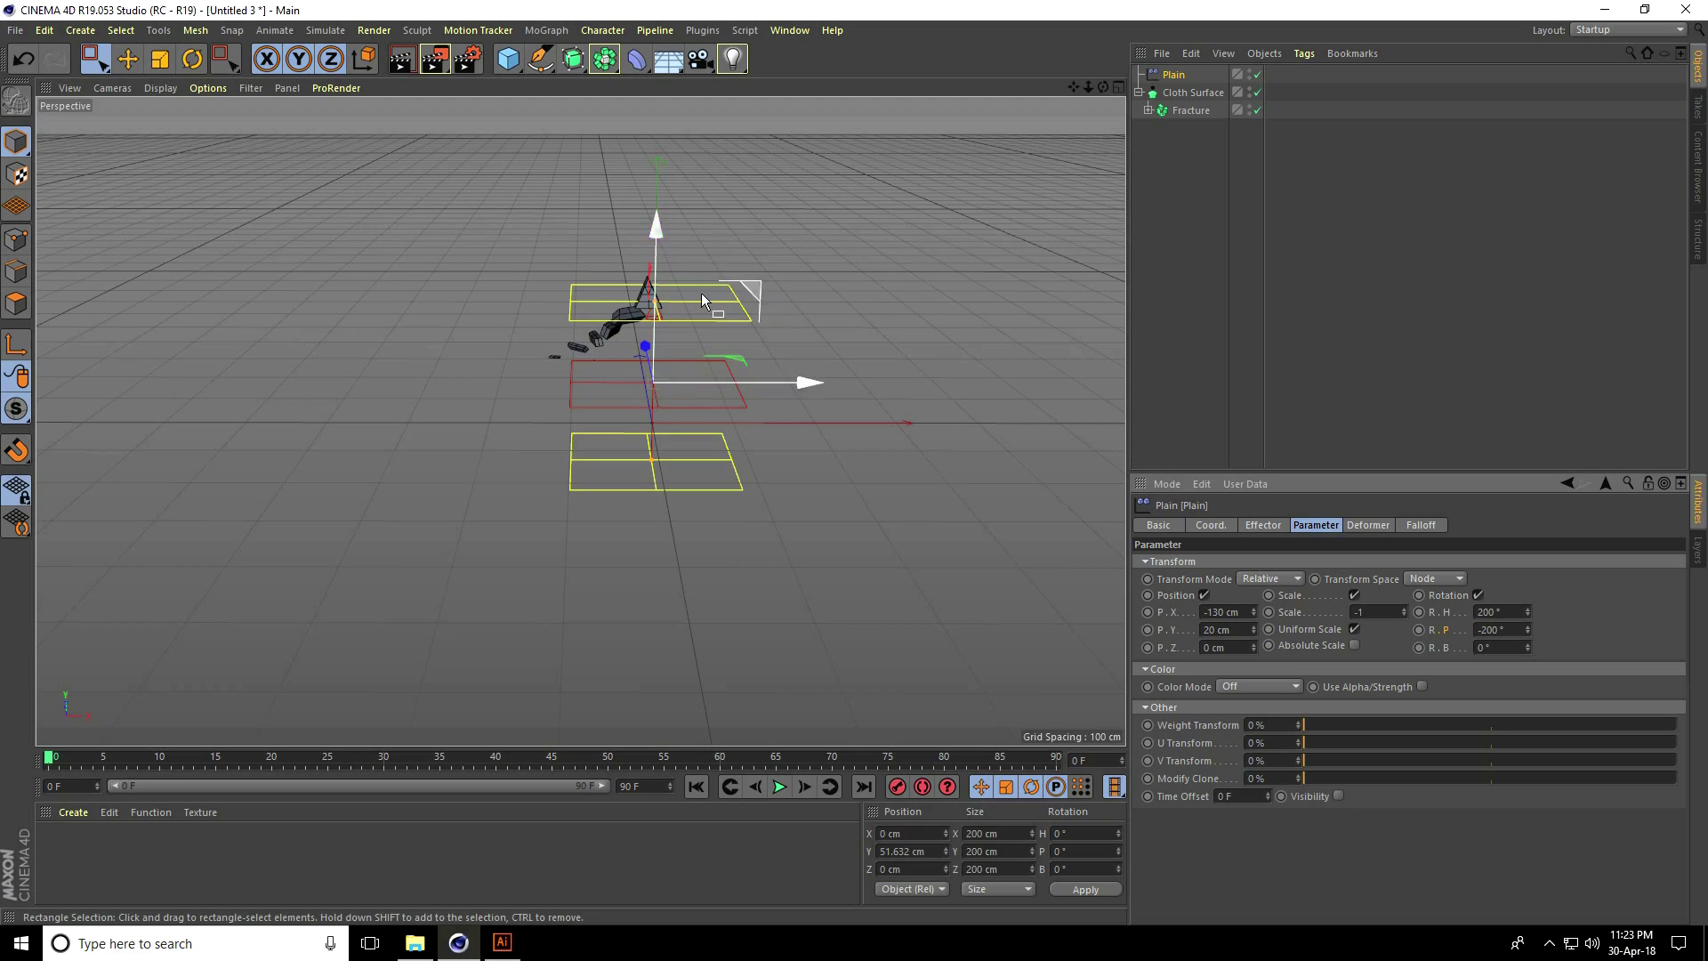
# Step: Lower the effector and invert its falloff so only slices above it scatter
pyautogui.moveTo(656, 234)
pyautogui.mouseDown()
pyautogui.moveTo(687, 341)
pyautogui.moveTo(684, 223)
pyautogui.mouseUp()
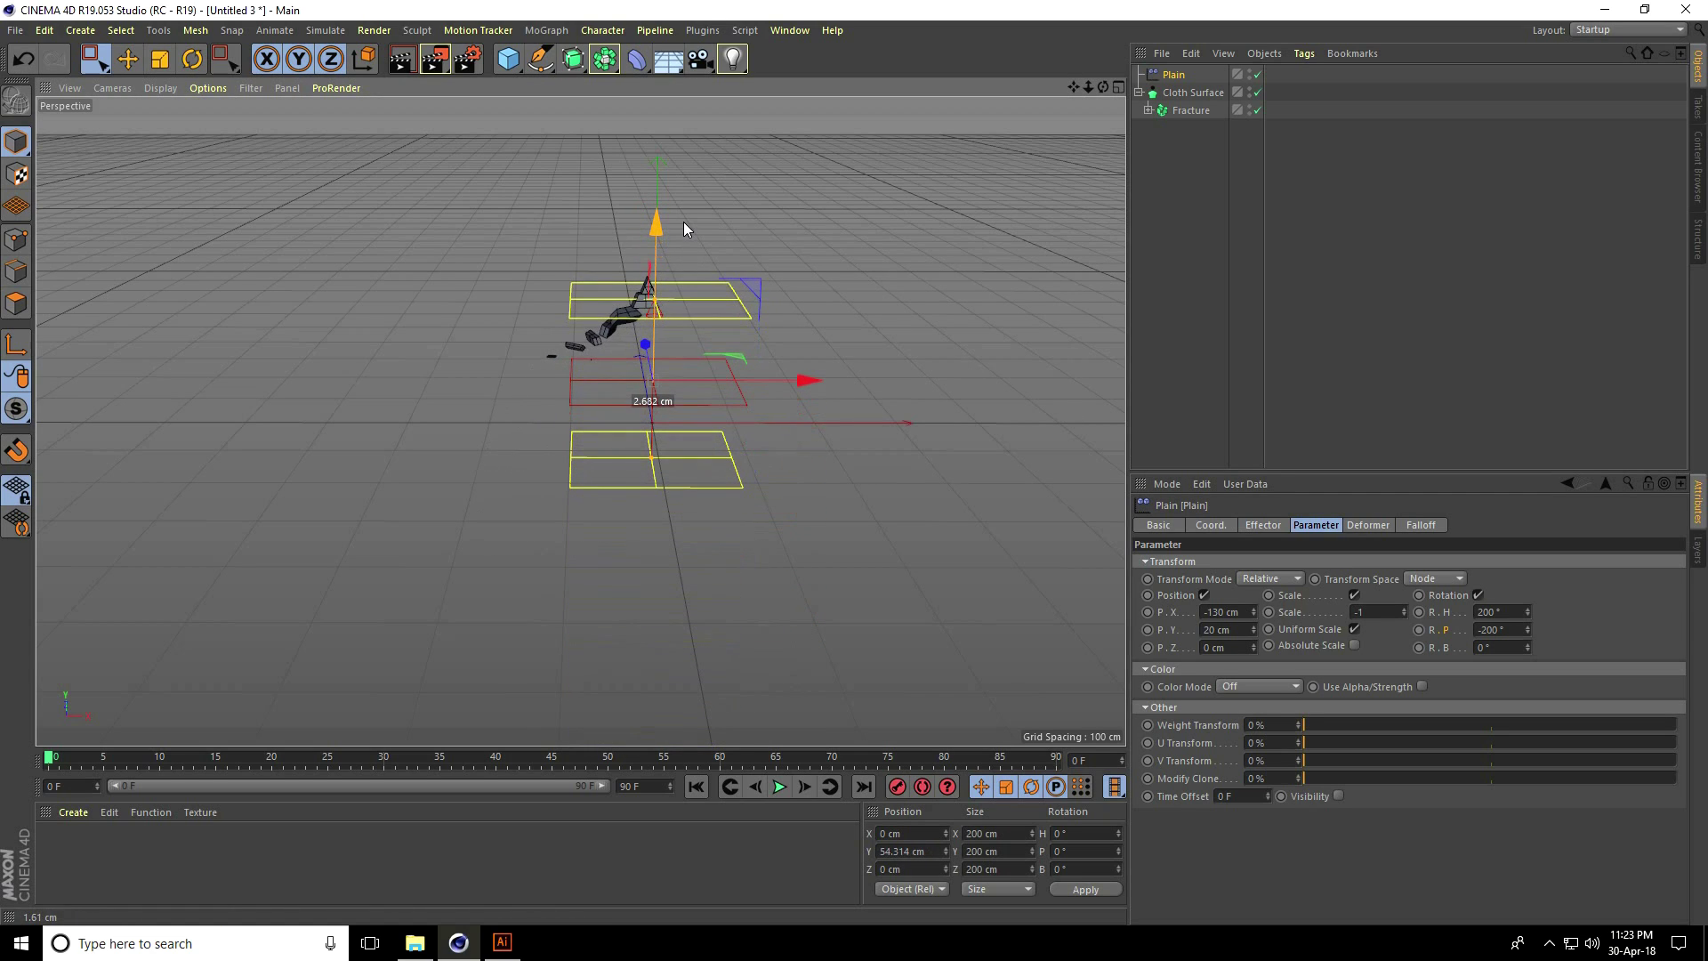
pyautogui.click(1422, 524)
pyautogui.click(1180, 577)
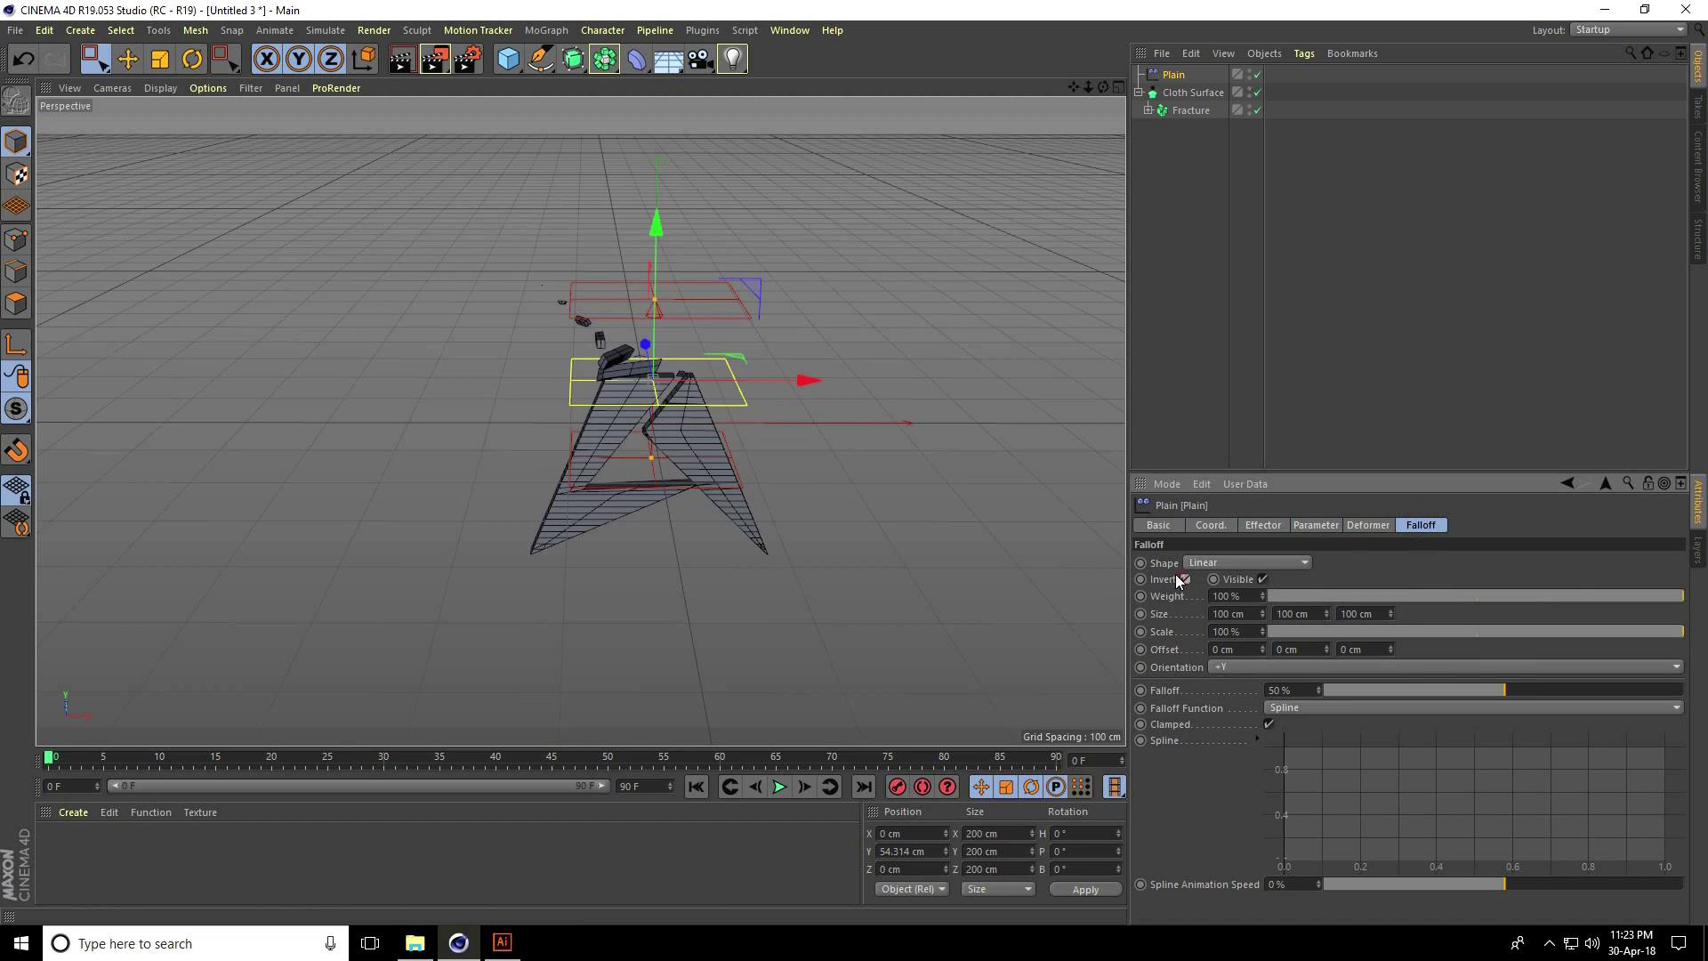
pyautogui.moveTo(543, 447)
pyautogui.keyDown('alt'); pyautogui.mouseDown()
pyautogui.moveTo(668, 415)
pyautogui.moveTo(663, 380)
pyautogui.mouseUp(); pyautogui.keyUp('alt')
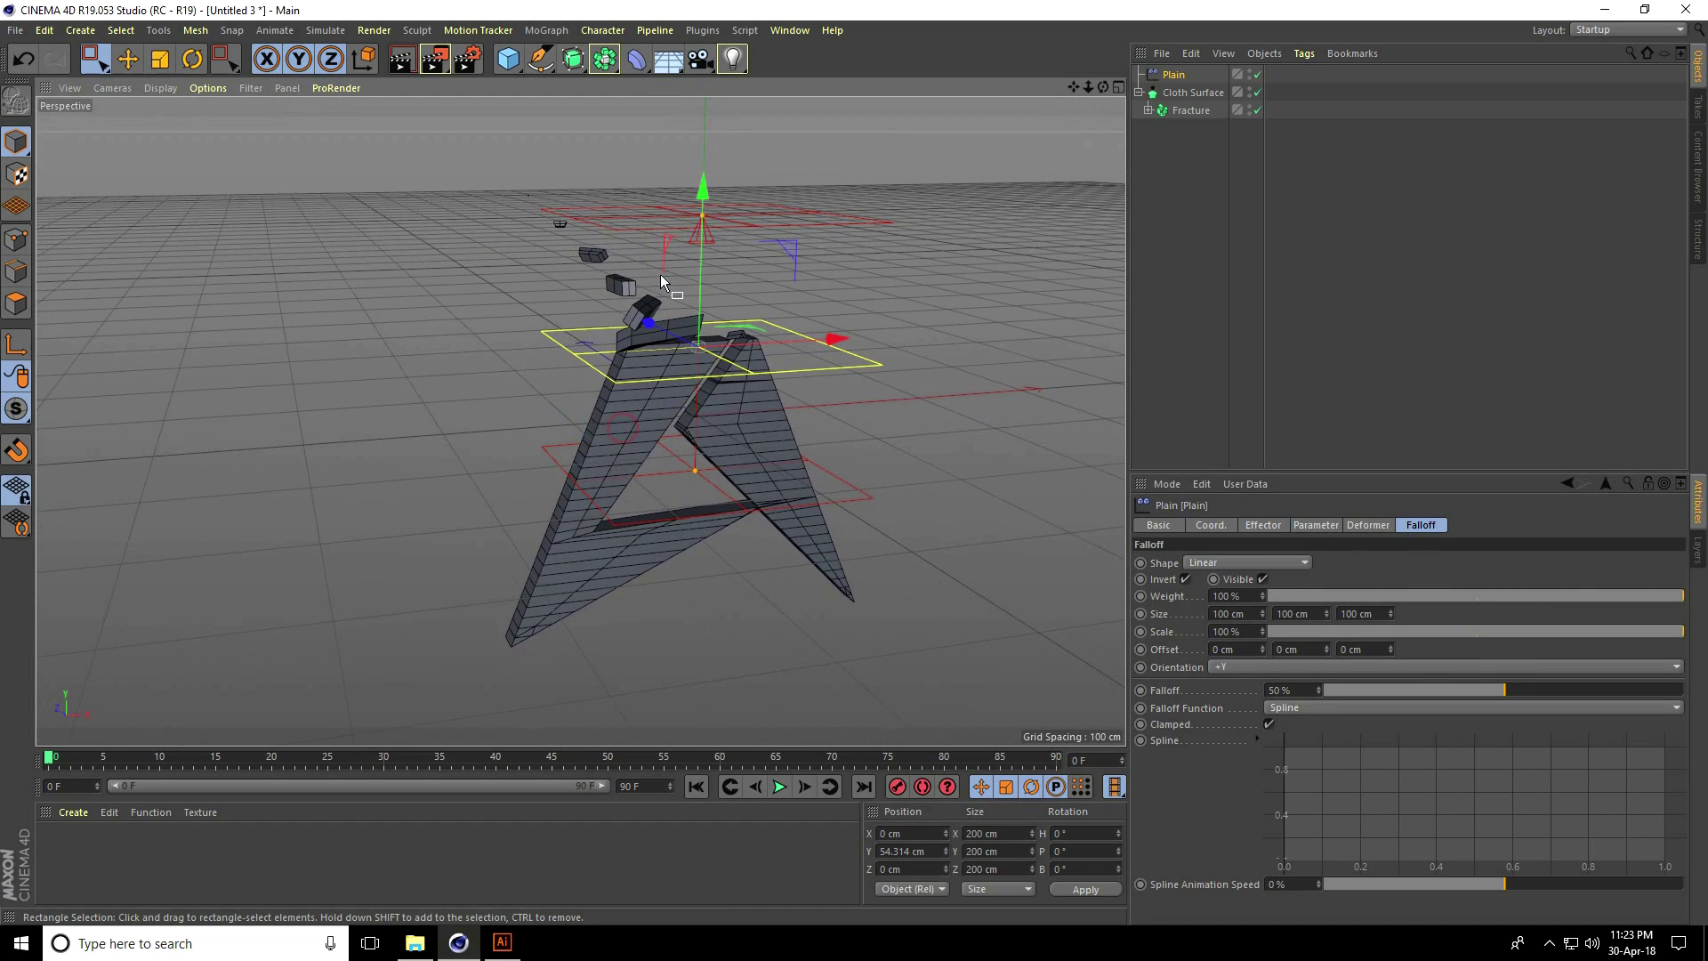
# Step: Keyframe the Plain effector below the logo at frame 0 and above it at frame 90
pyautogui.click(130, 59)
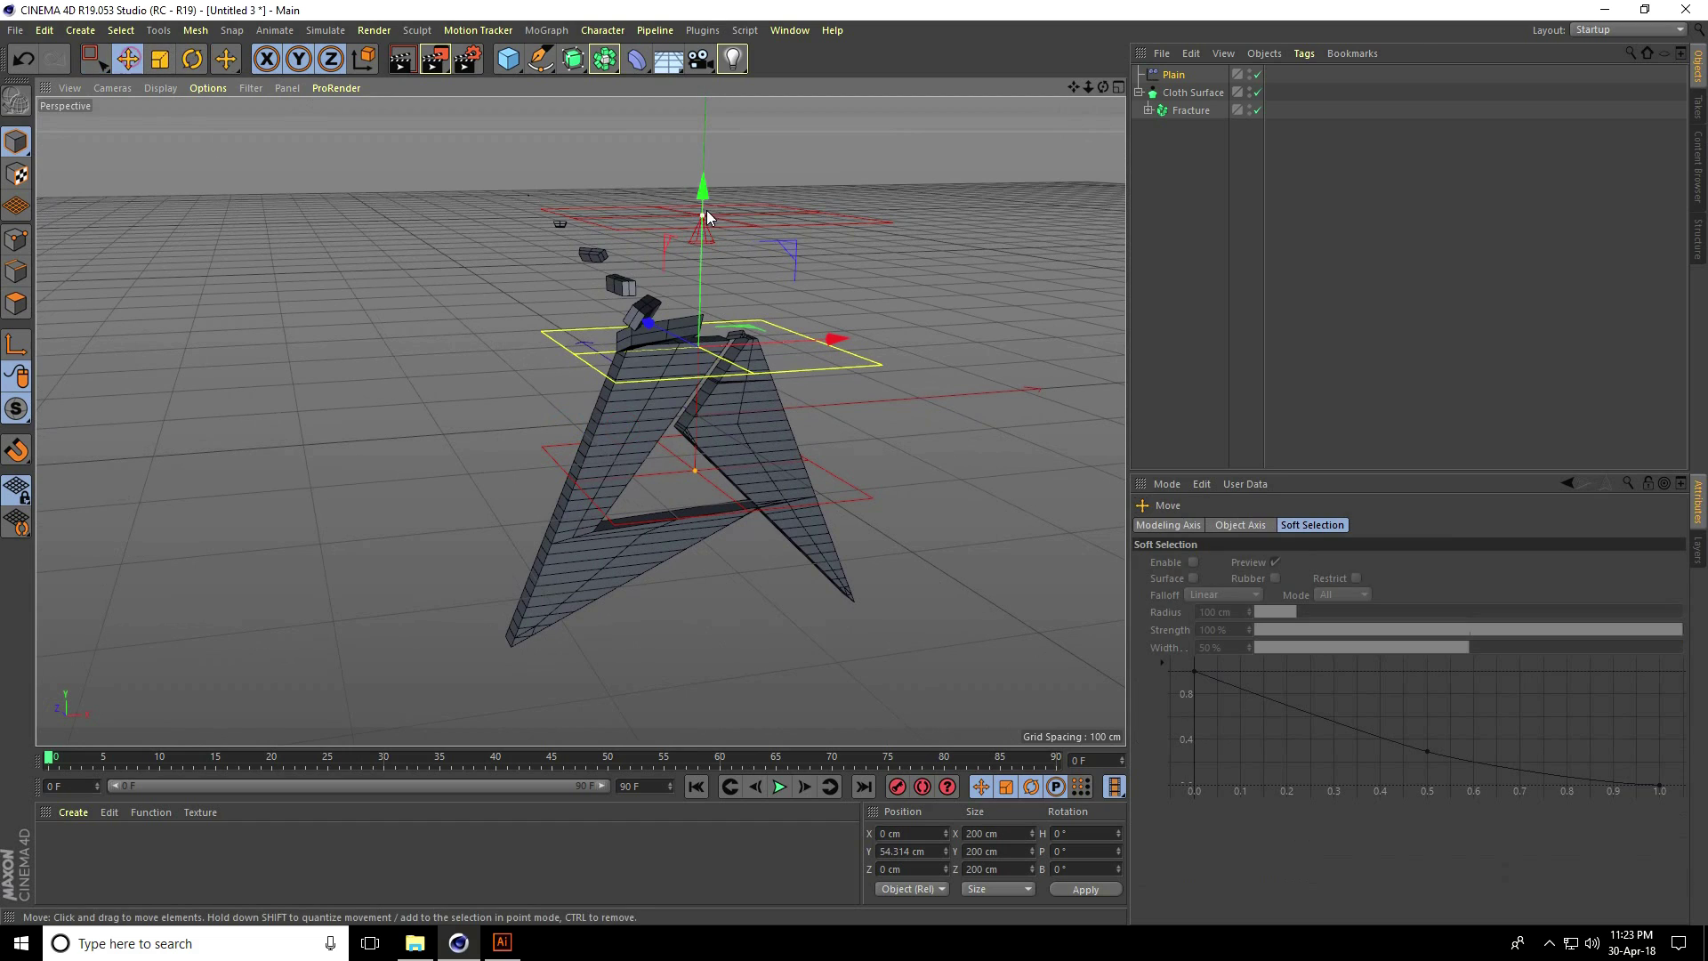
pyautogui.moveTo(705, 210); pyautogui.dragTo(718, 481)
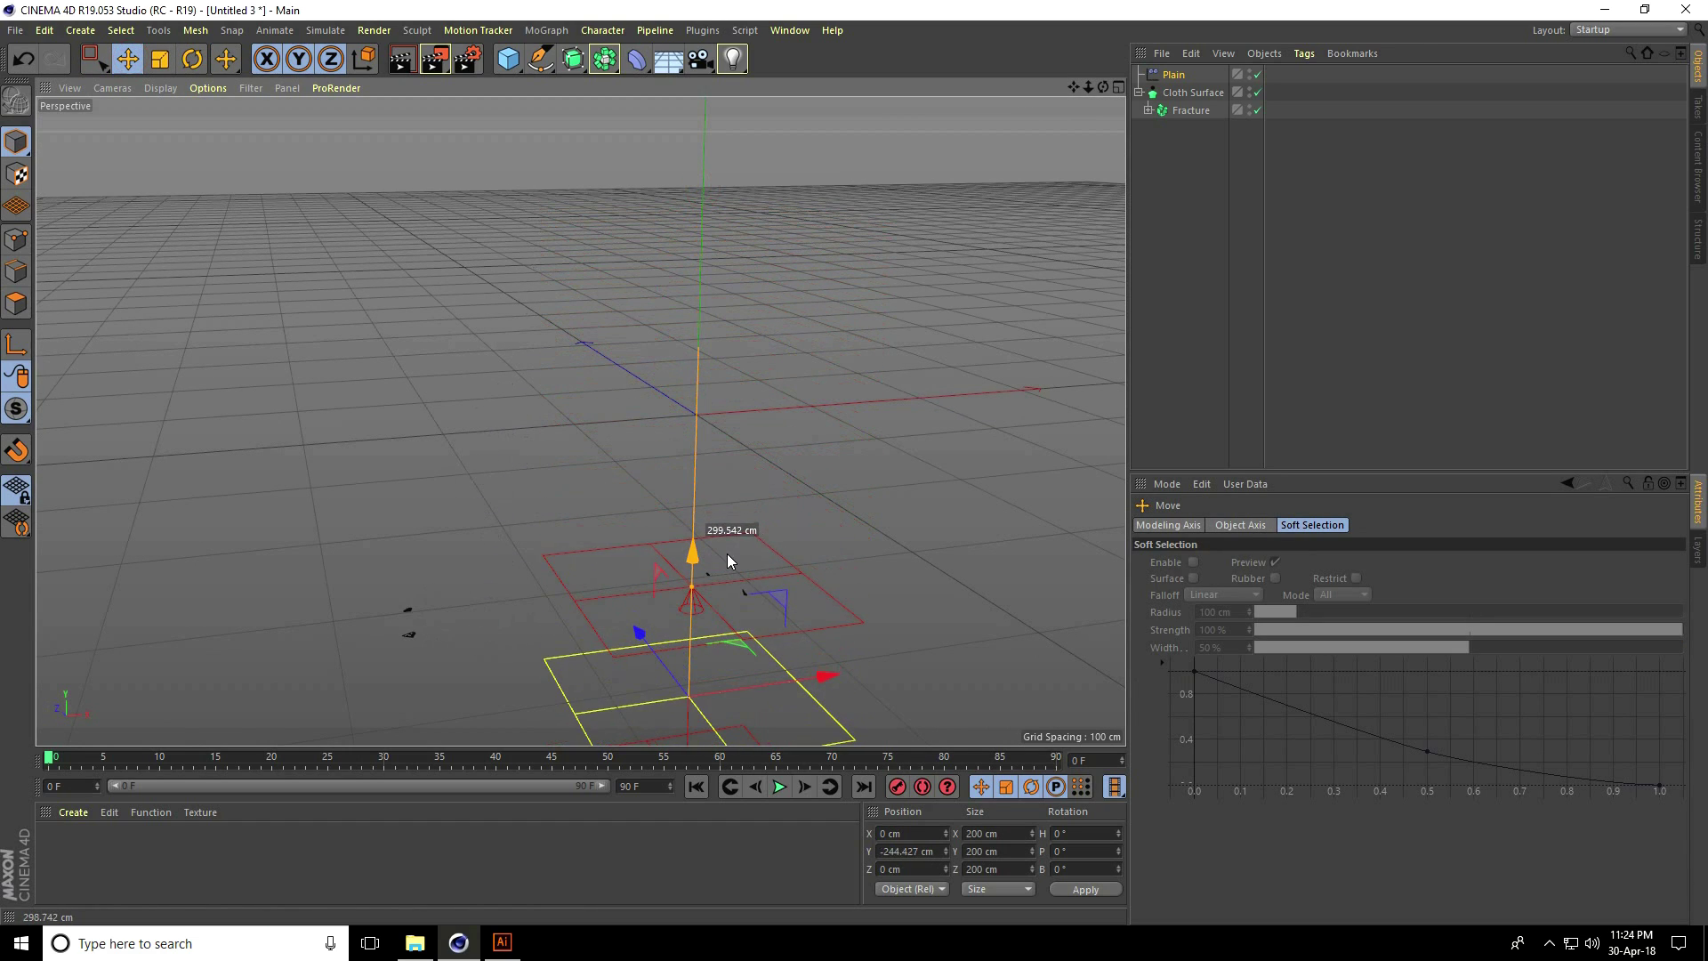
pyautogui.moveTo(718, 482); pyautogui.dragTo(745, 354)
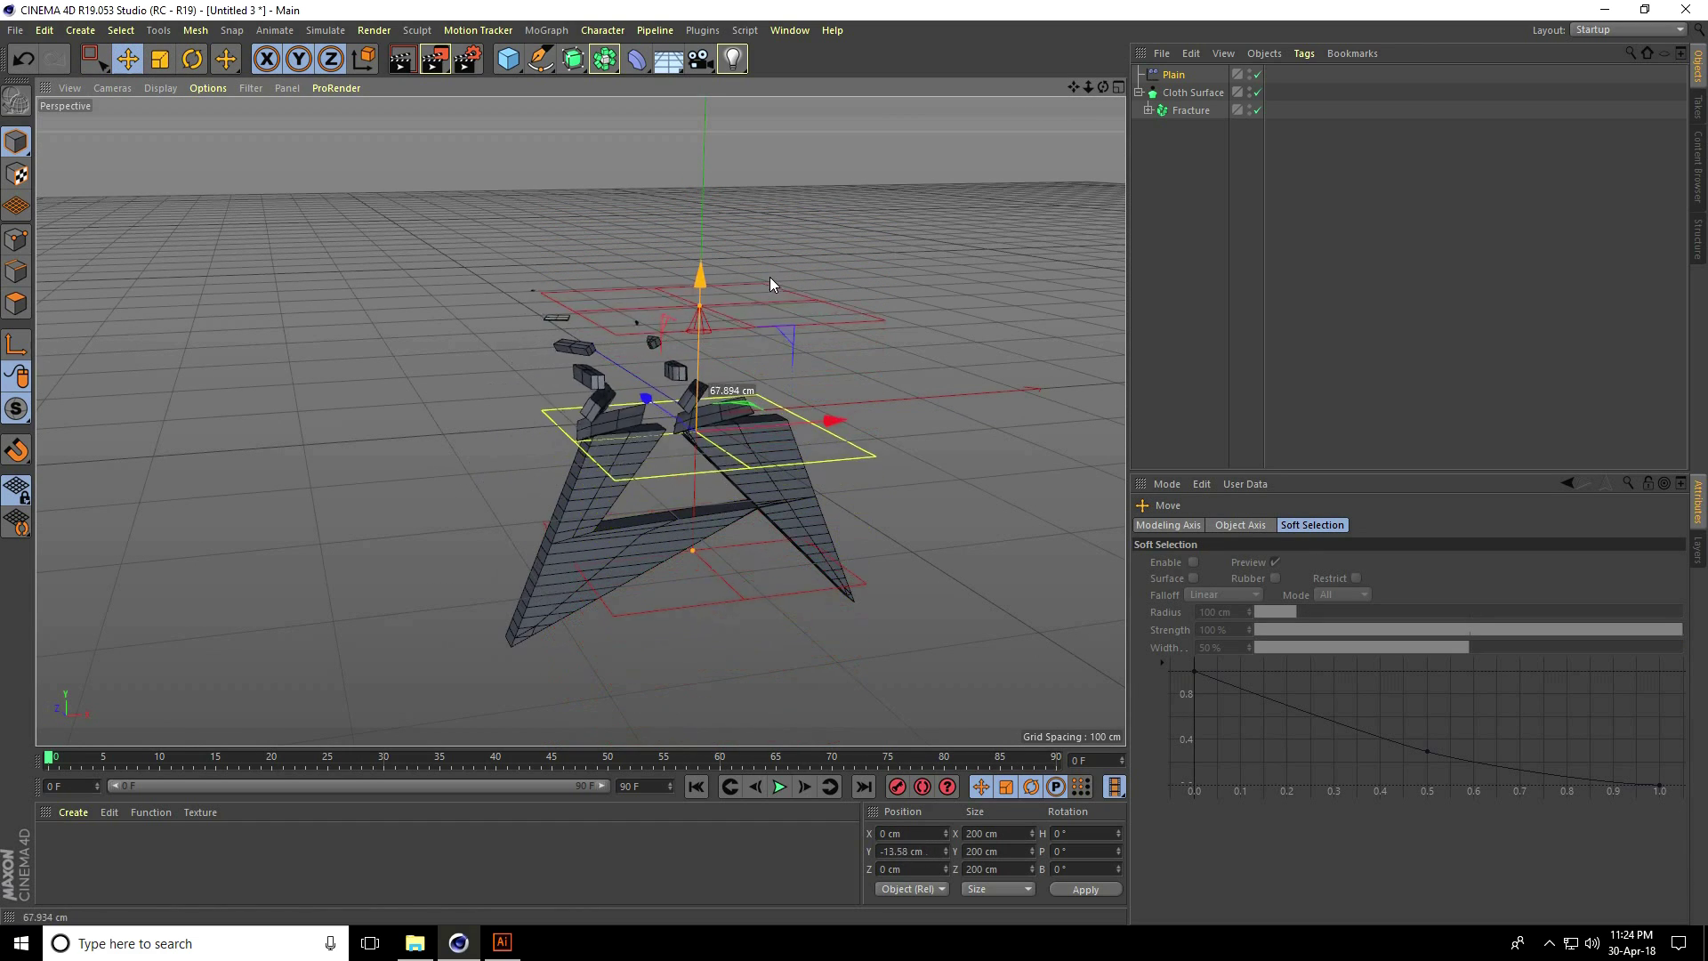
pyautogui.moveTo(770, 277)
pyautogui.mouseDown()
pyautogui.moveTo(775, 223)
pyautogui.moveTo(732, 544)
pyautogui.mouseUp()
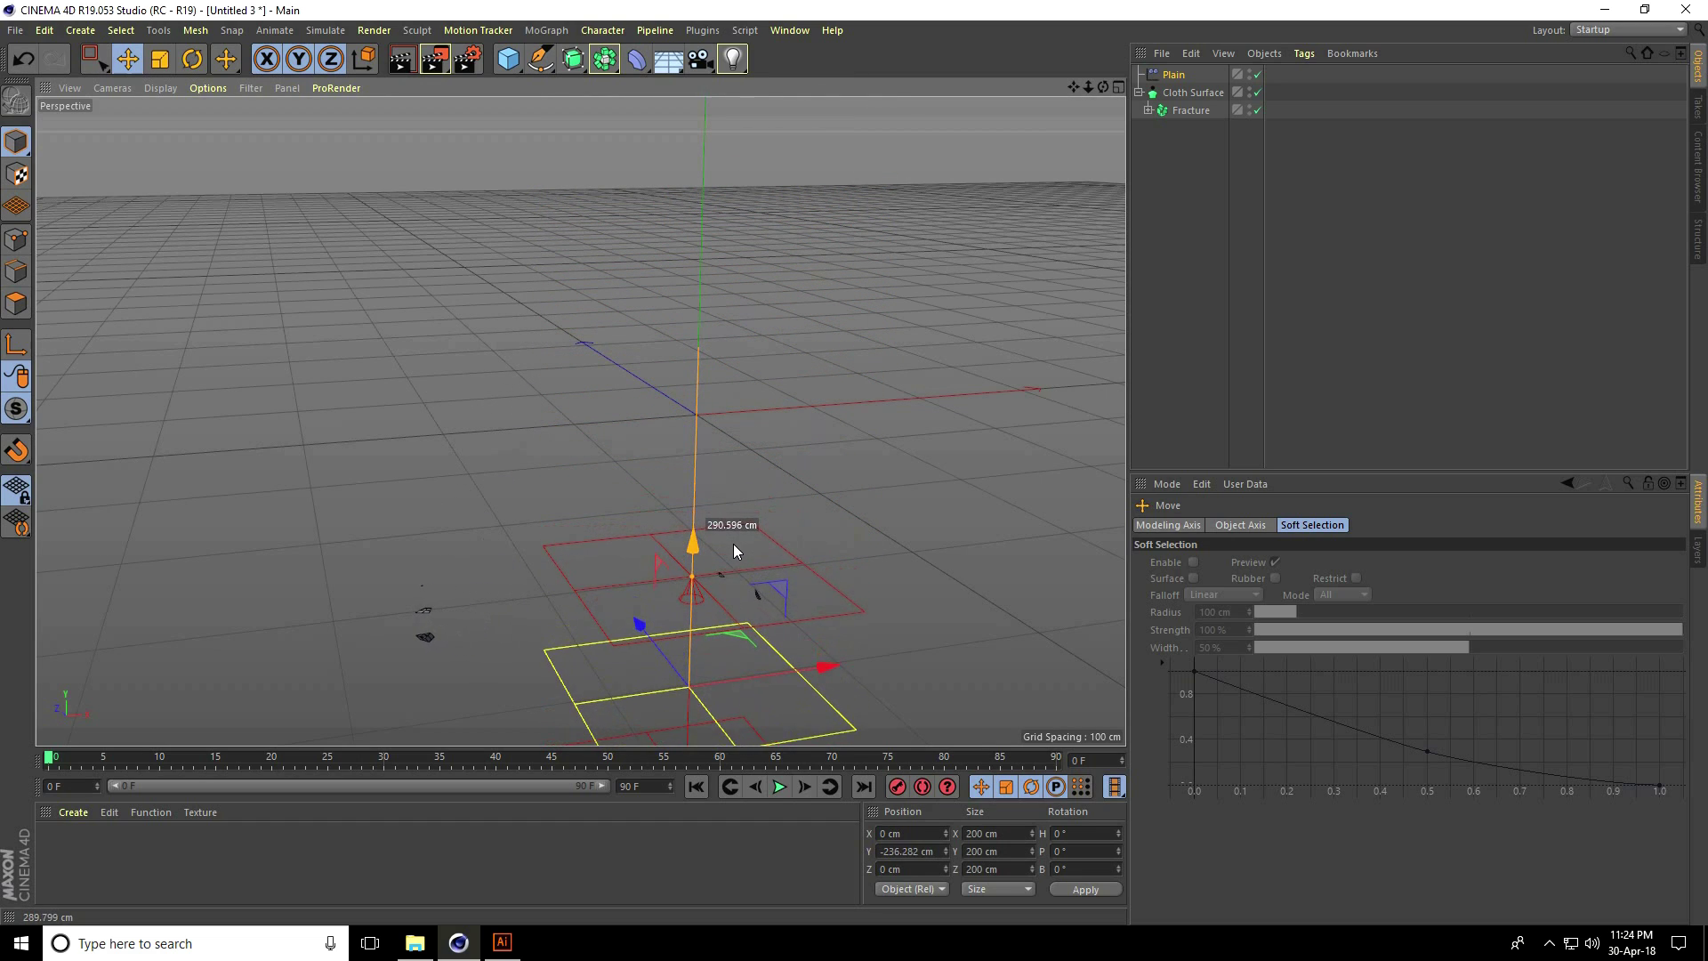
pyautogui.moveTo(732, 544); pyautogui.dragTo(760, 597)
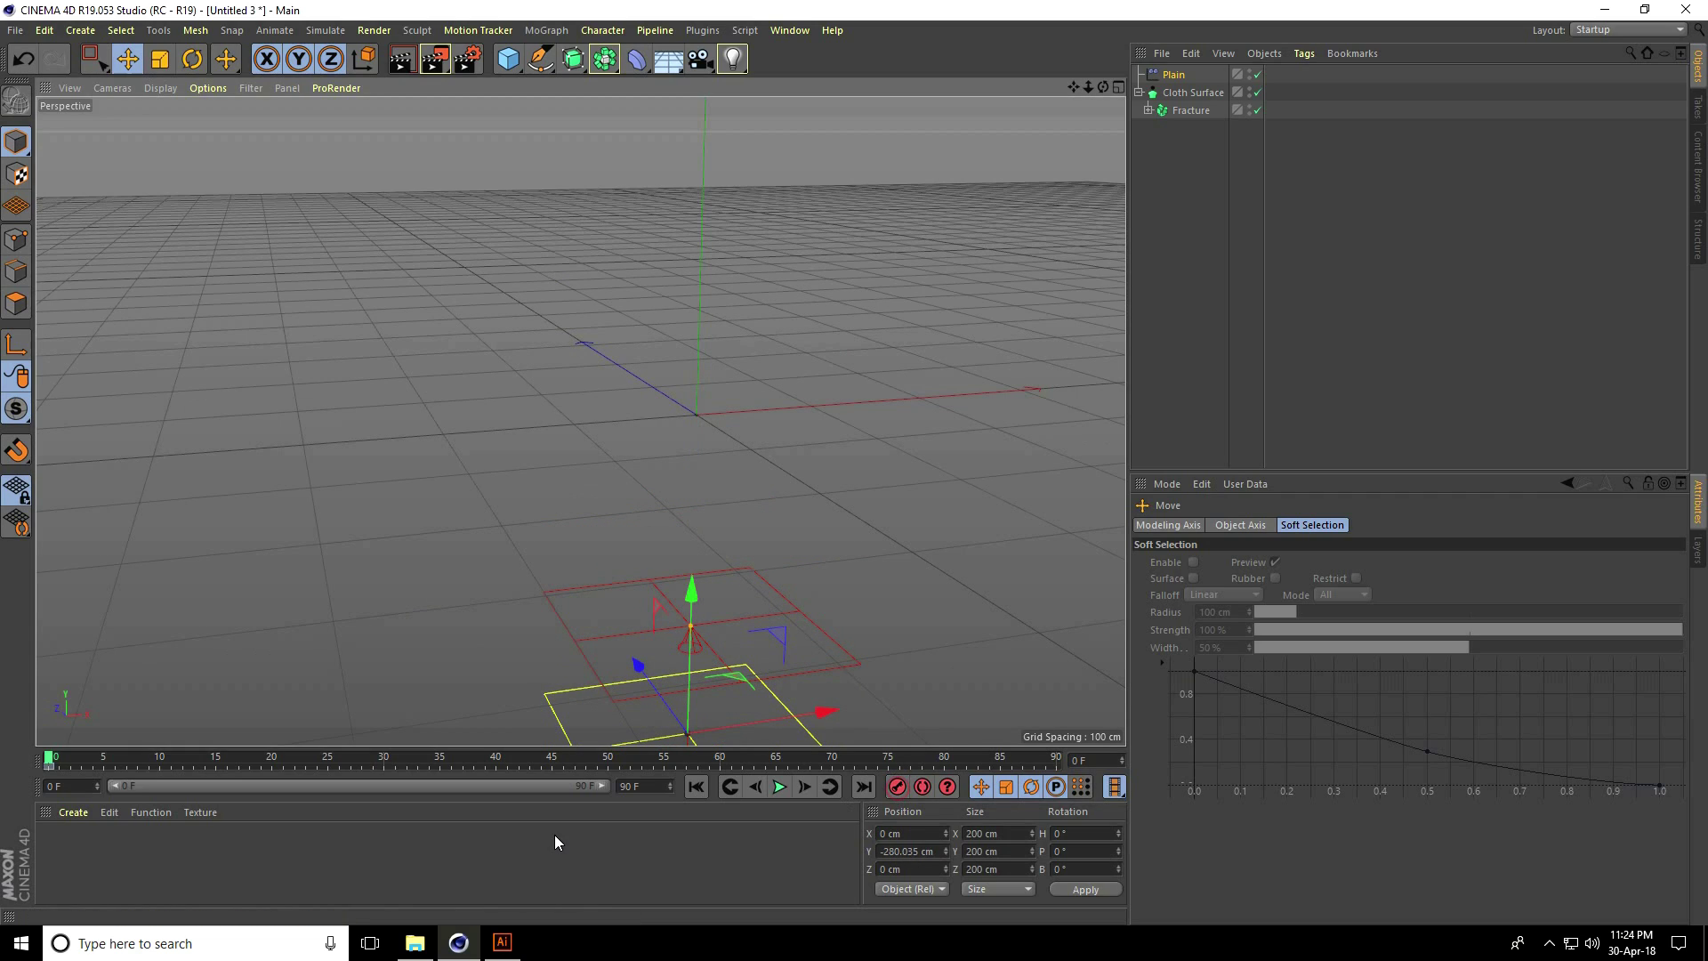
pyautogui.moveTo(49, 761); pyautogui.dragTo(559, 800)
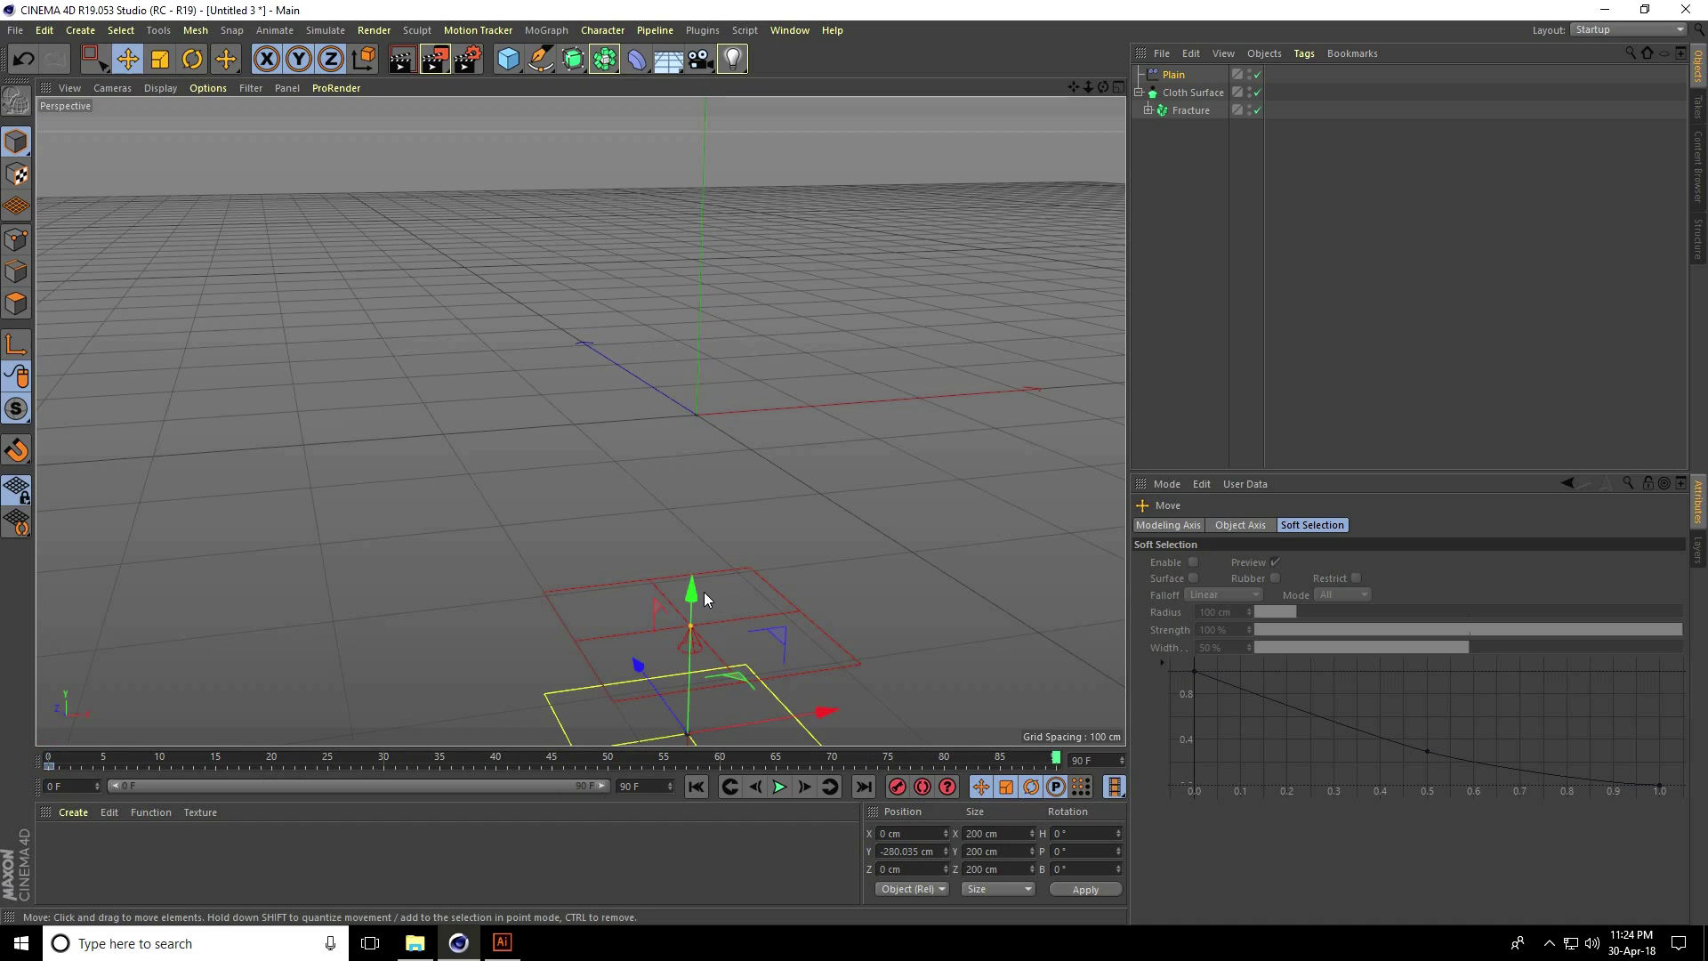
pyautogui.moveTo(703, 592)
pyautogui.mouseDown()
pyautogui.moveTo(721, 418)
pyautogui.moveTo(855, 467)
pyautogui.mouseUp()
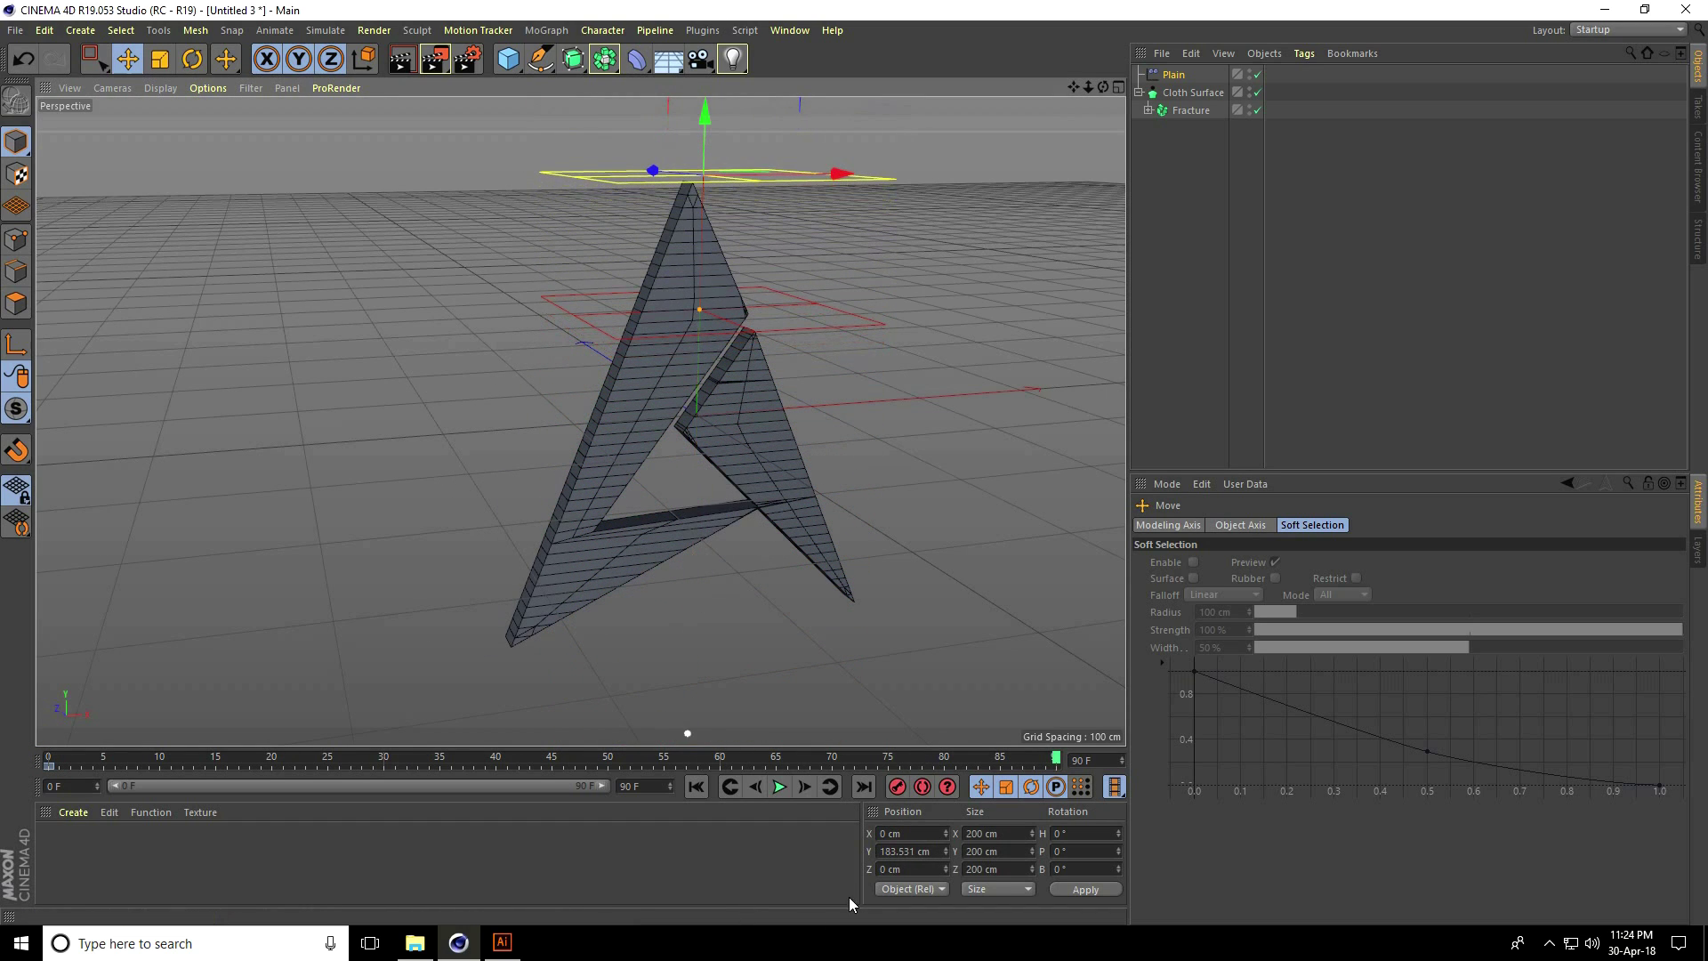
# Step: Preview the scatter animation from the start, stopping around frame 35
pyautogui.click(695, 788)
pyautogui.click(776, 787)
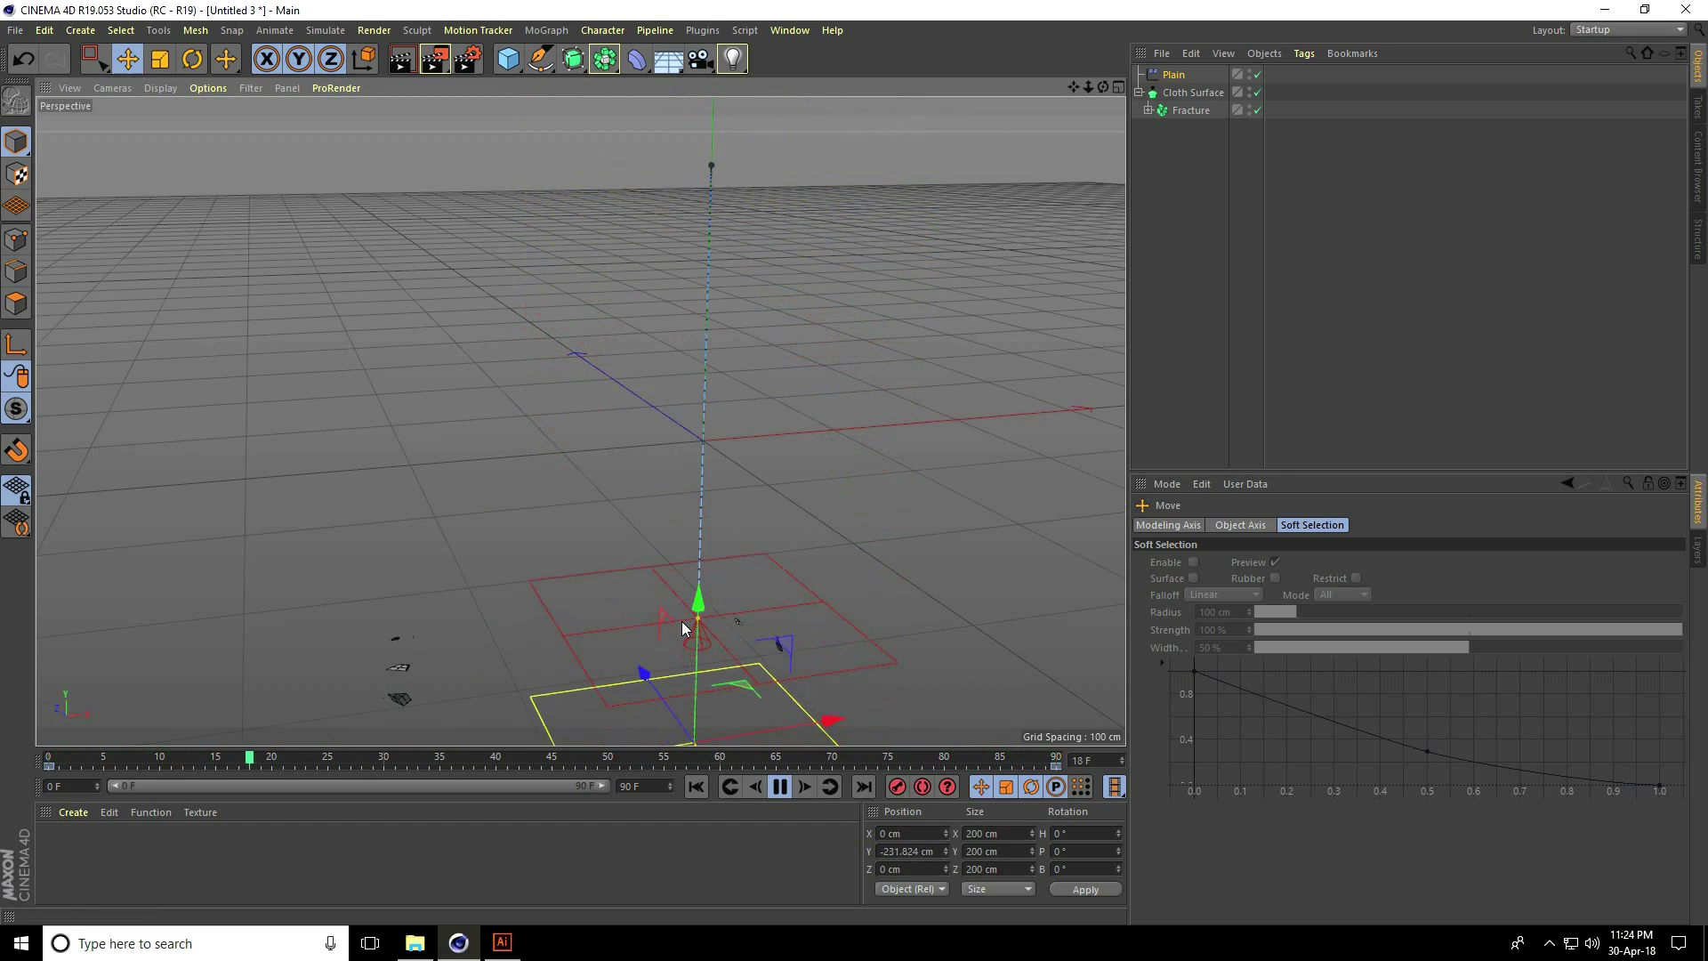
pyautogui.click(783, 785)
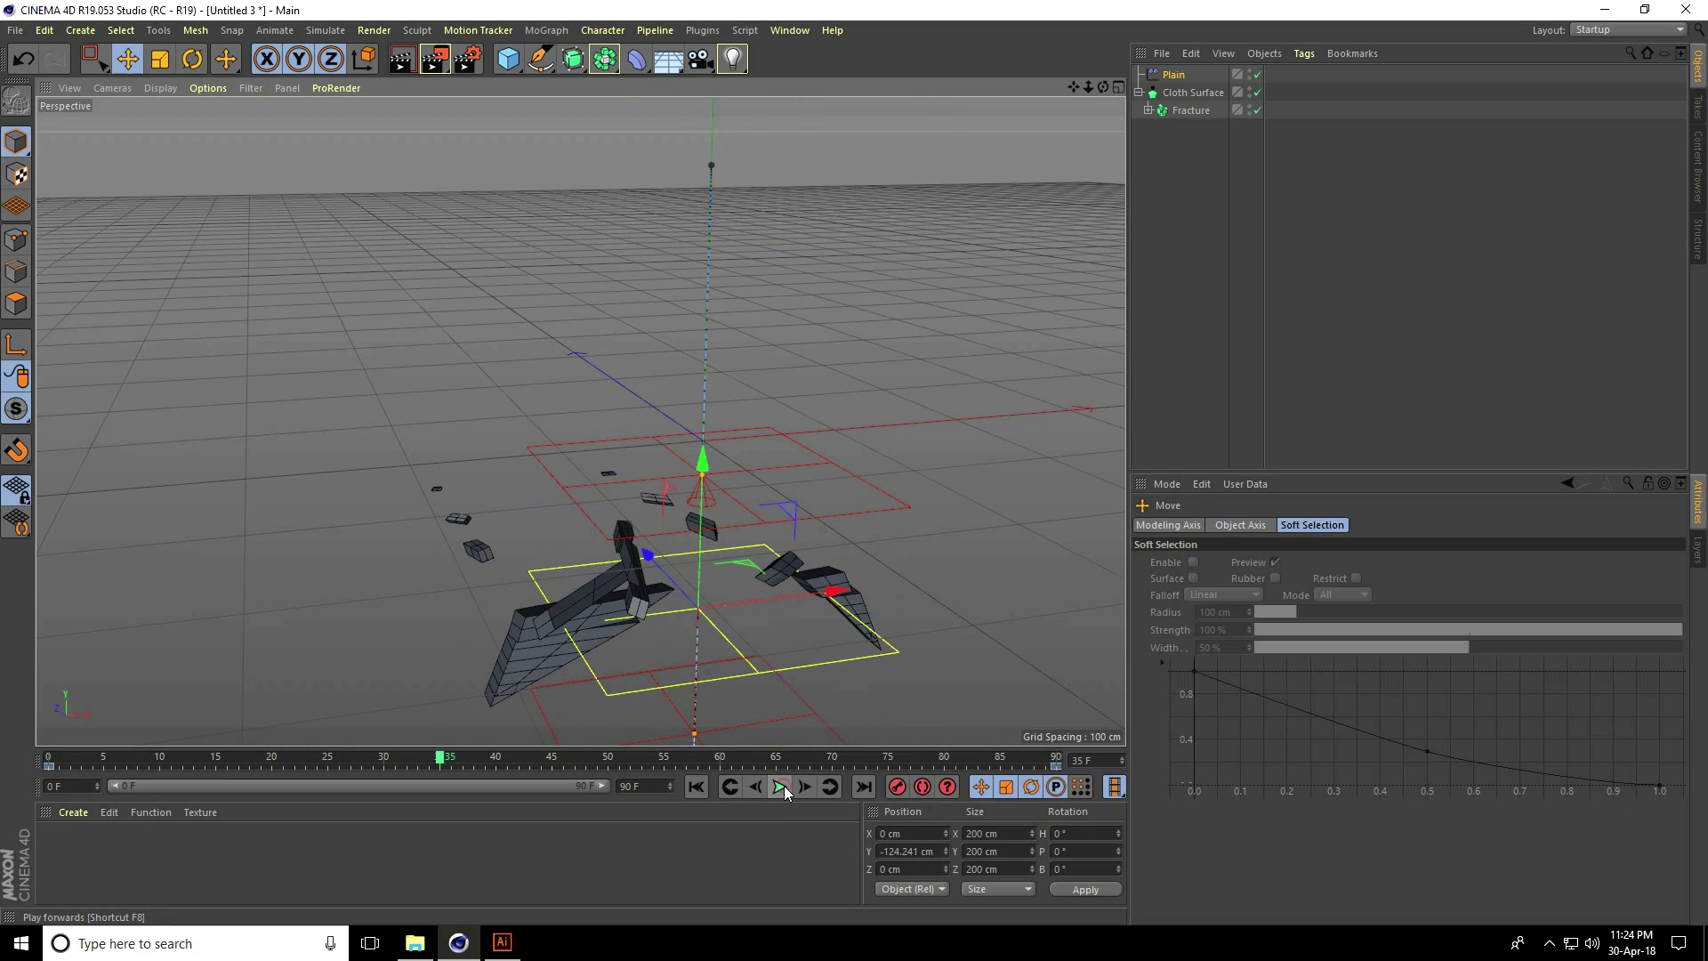
pyautogui.click(1192, 109)
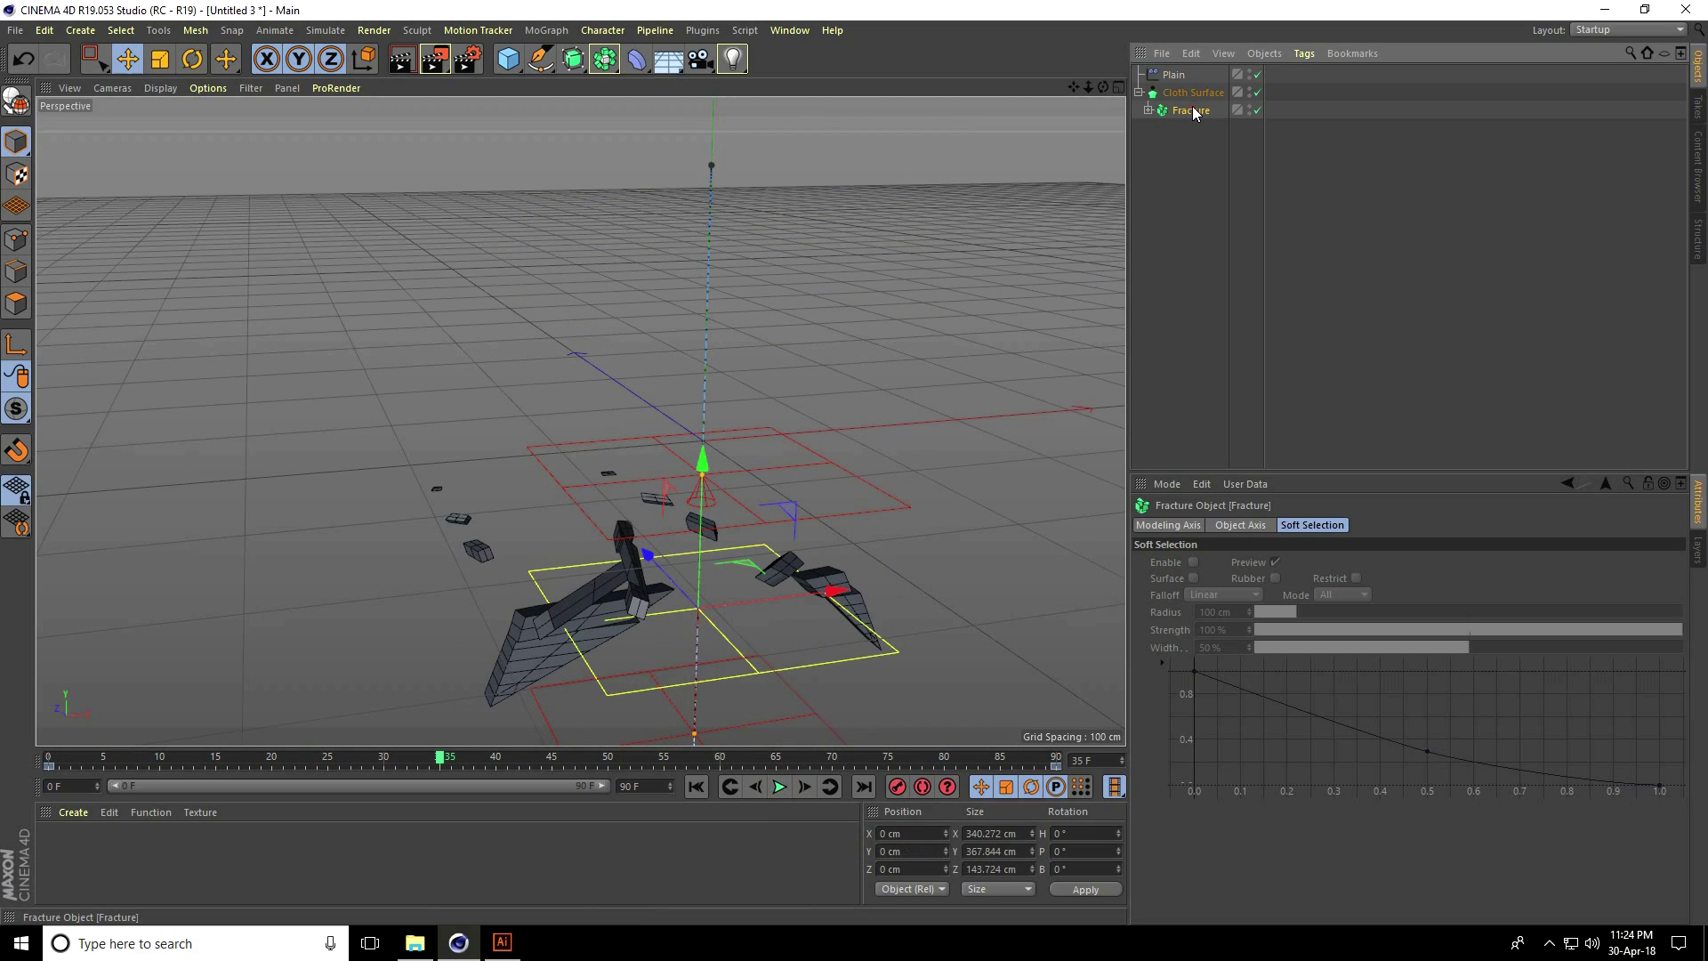
# Step: Add a Delay effector and set its Mode to Spring
pyautogui.click(546, 30)
pyautogui.moveTo(560, 56)
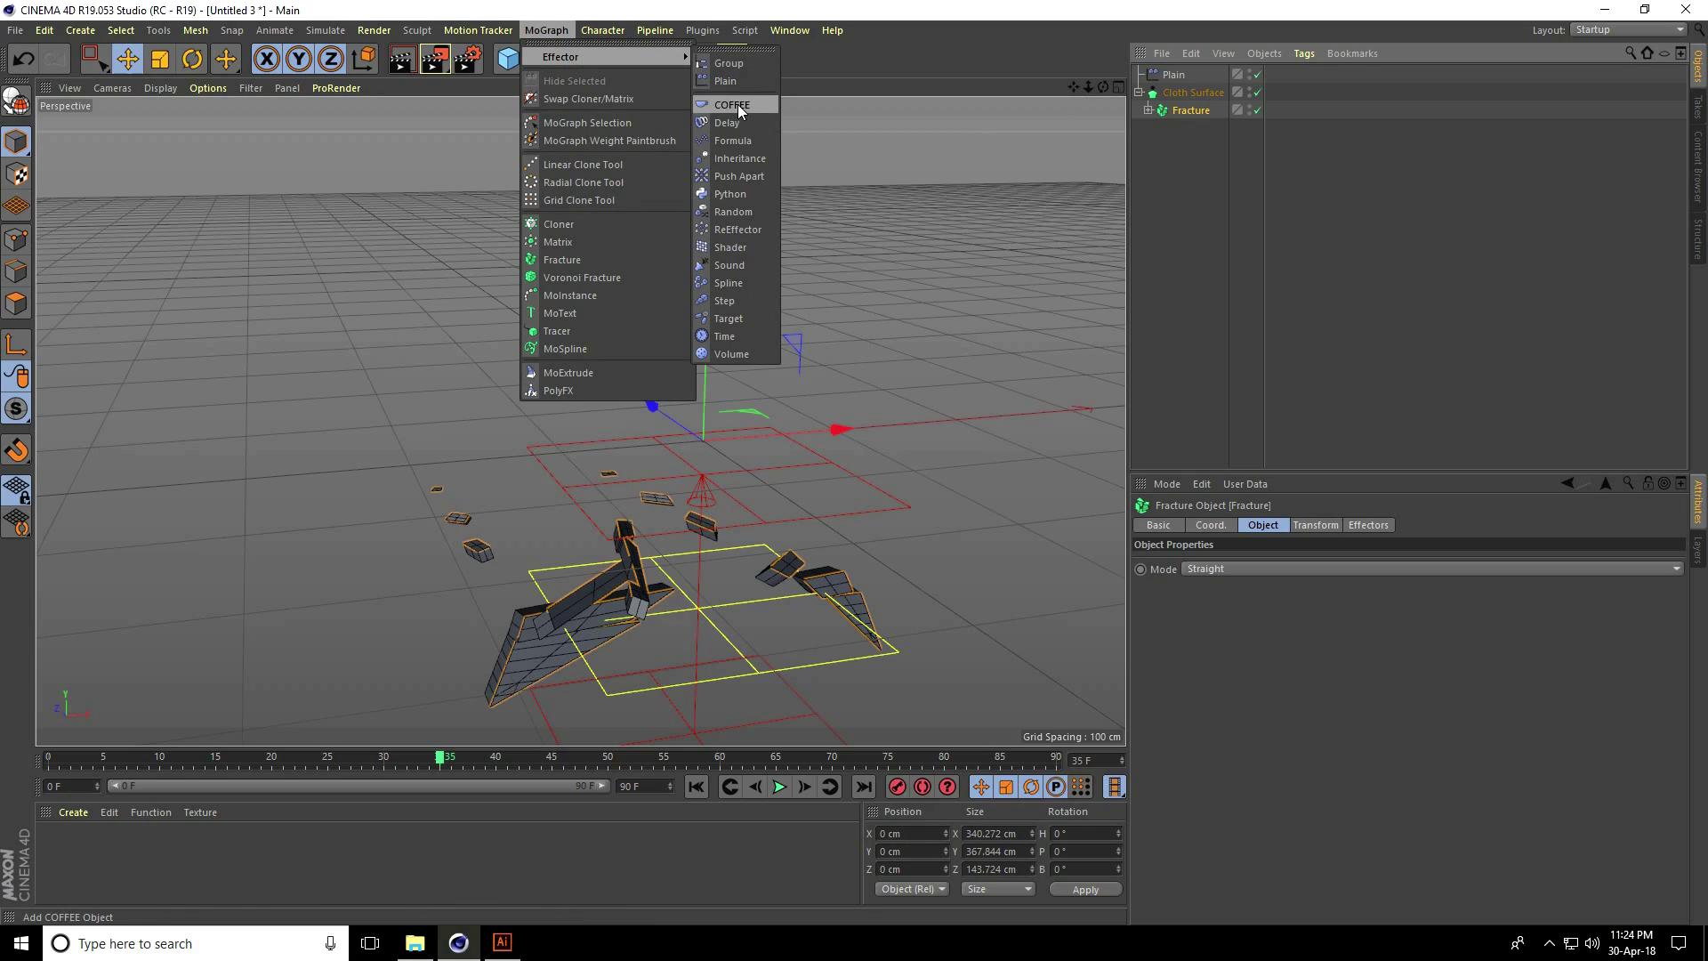
pyautogui.click(734, 120)
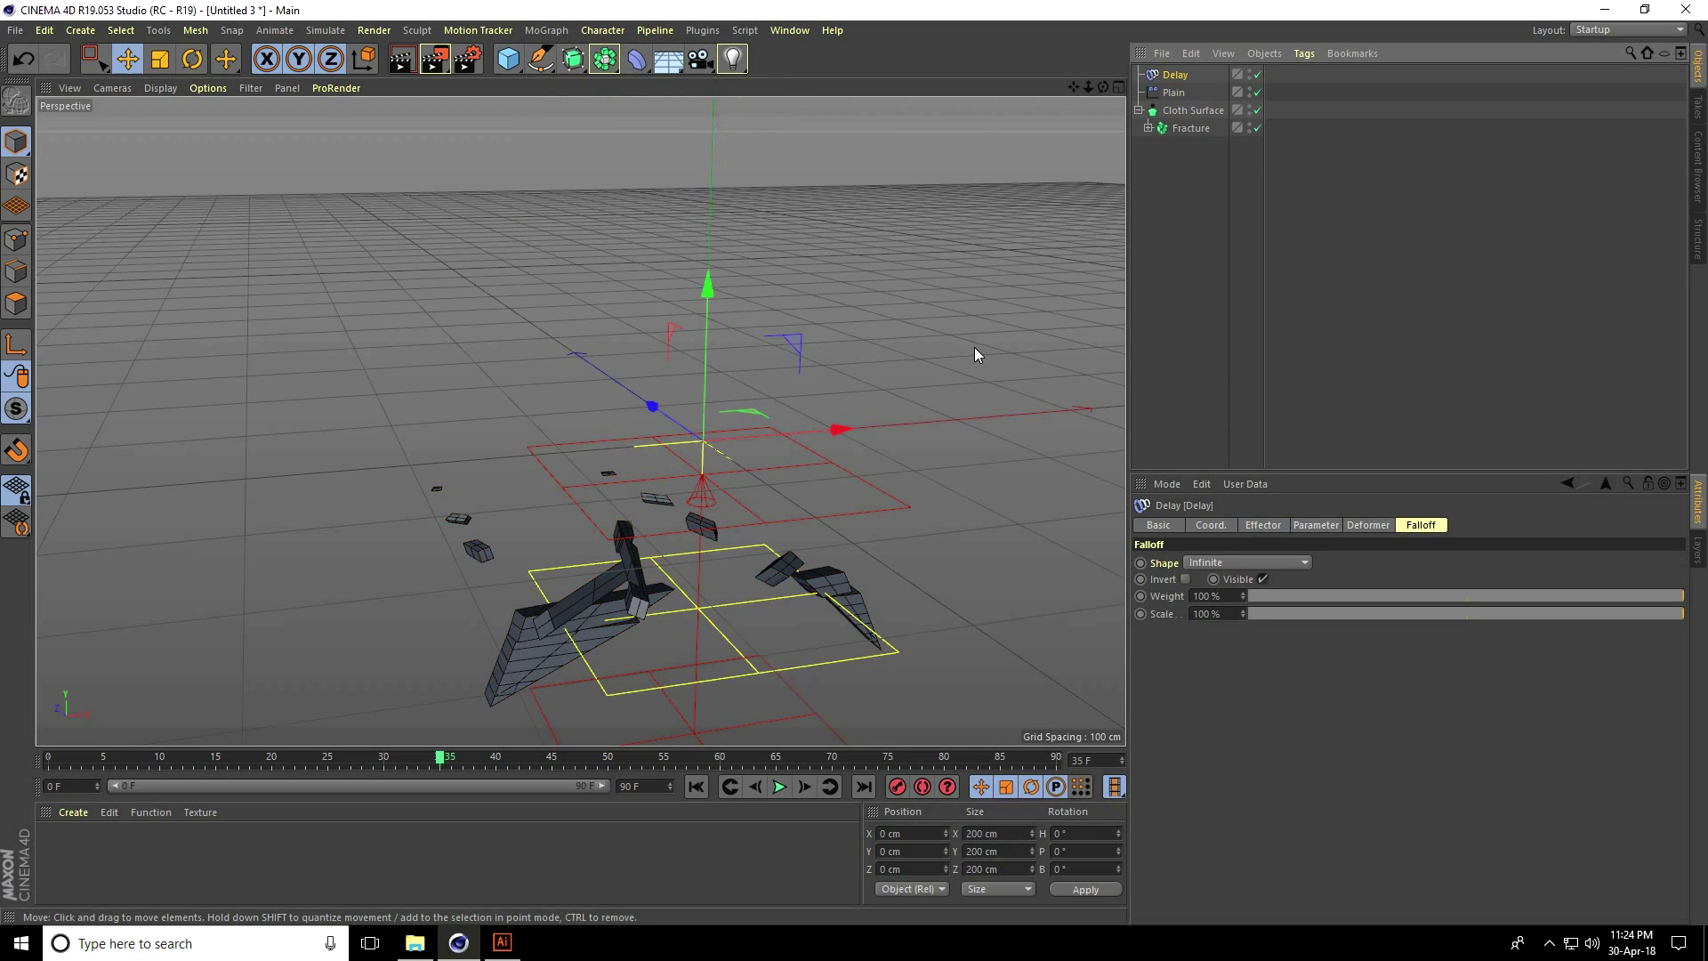
pyautogui.click(1277, 526)
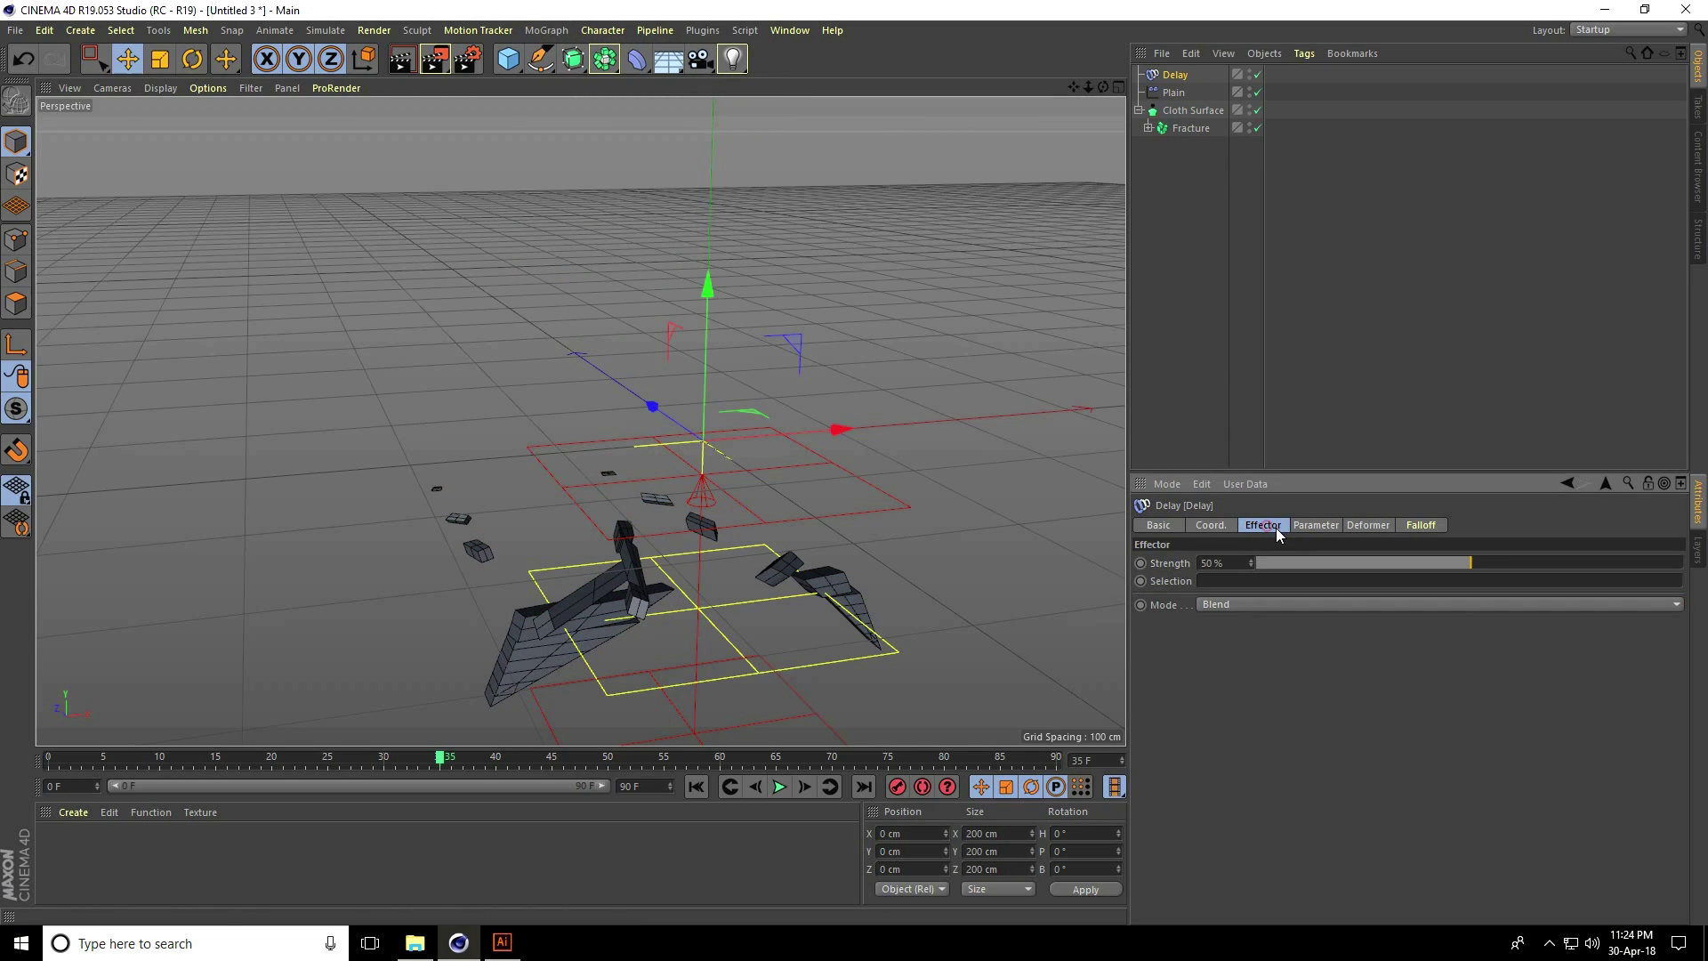
pyautogui.click(1226, 603)
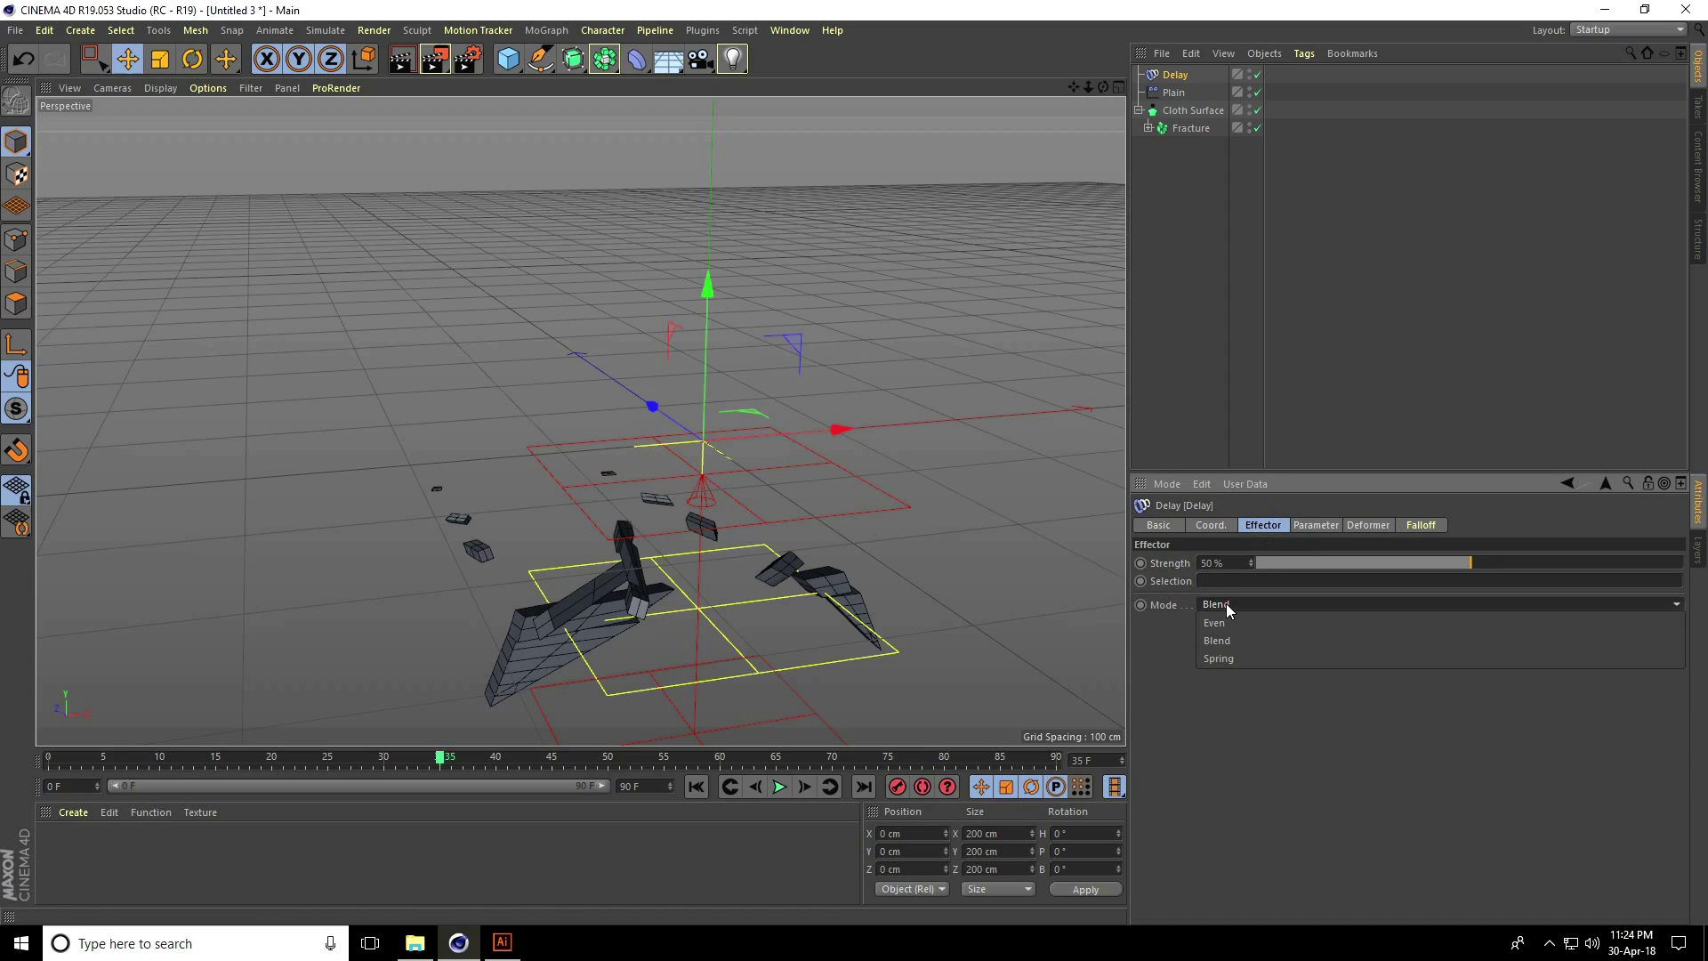
pyautogui.click(1228, 659)
# Step: Replay the animation from frame 0 to preview the spring delay
pyautogui.click(690, 789)
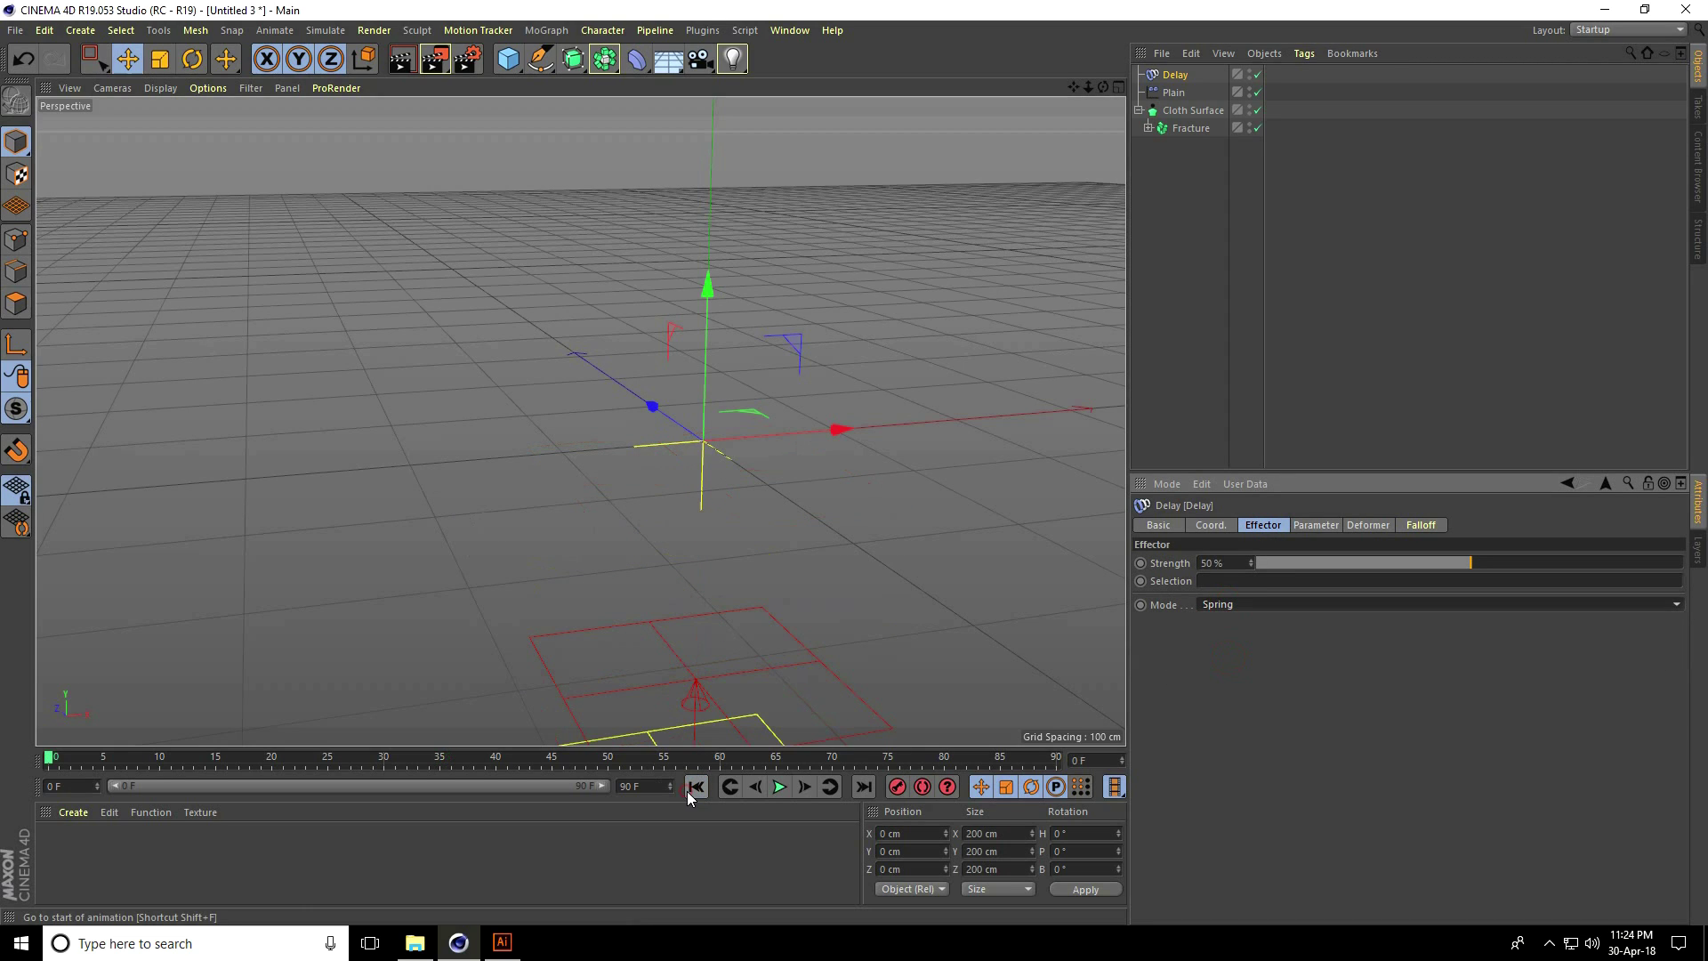
pyautogui.click(778, 787)
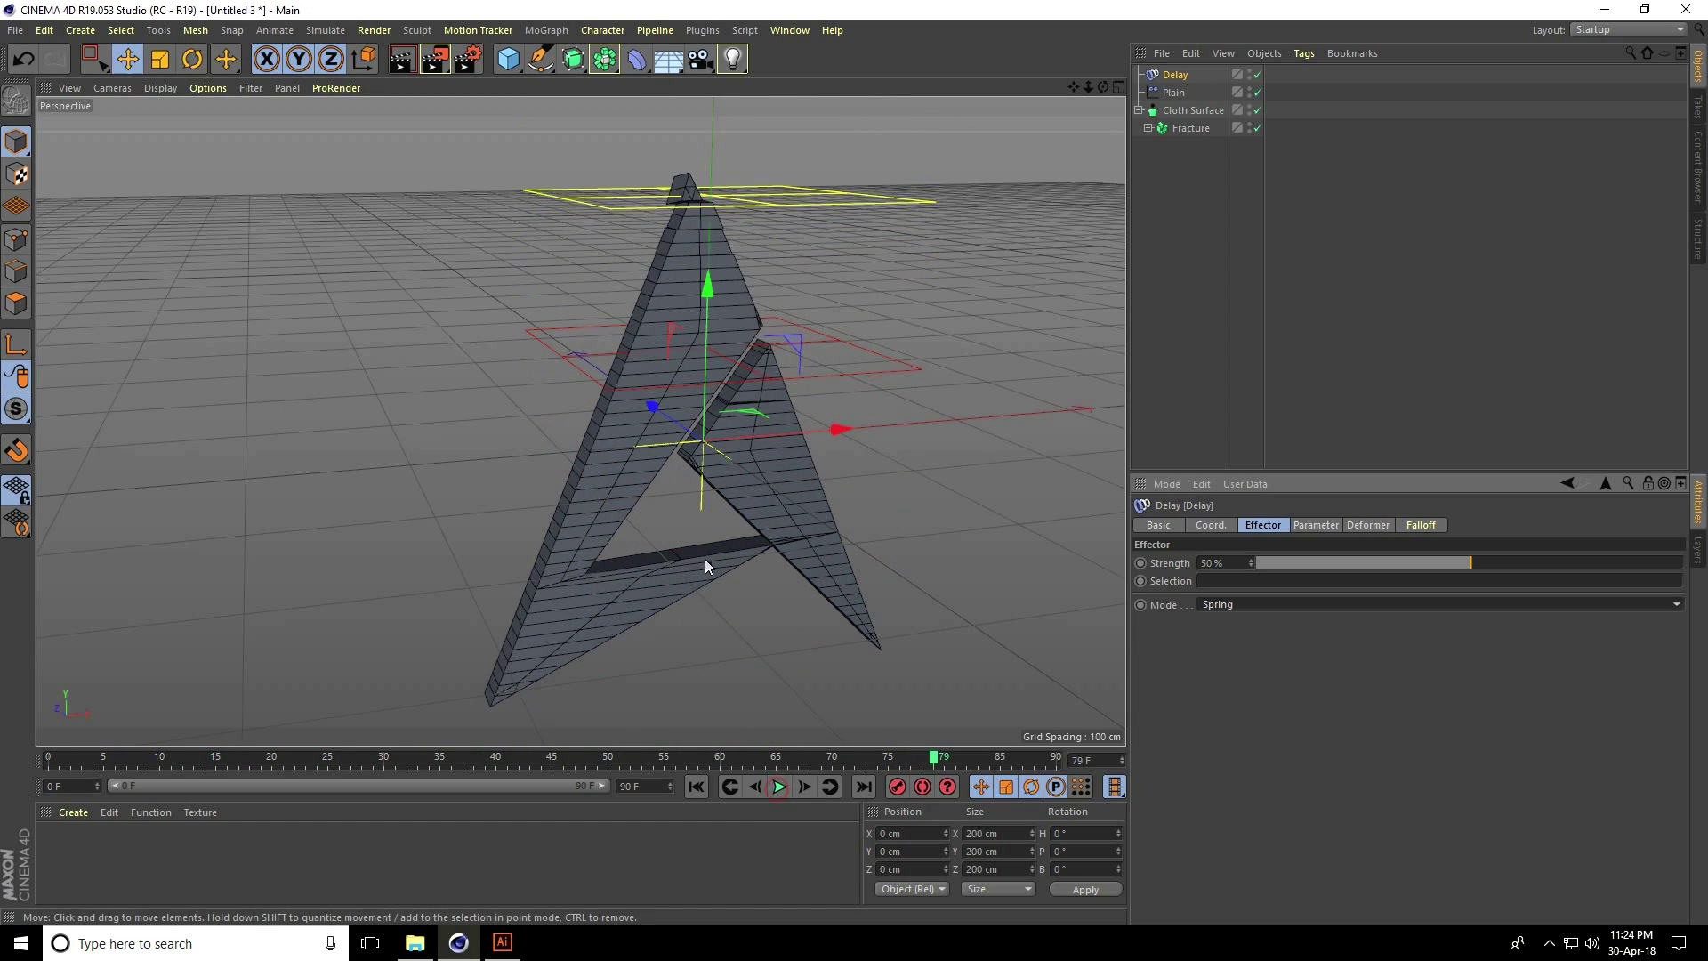
pyautogui.click(781, 786)
pyautogui.moveTo(730, 658)
pyautogui.keyDown('alt'); pyautogui.mouseDown()
pyautogui.moveTo(694, 640)
pyautogui.moveTo(689, 576)
pyautogui.moveTo(558, 567)
pyautogui.mouseUp(); pyautogui.keyUp('alt')
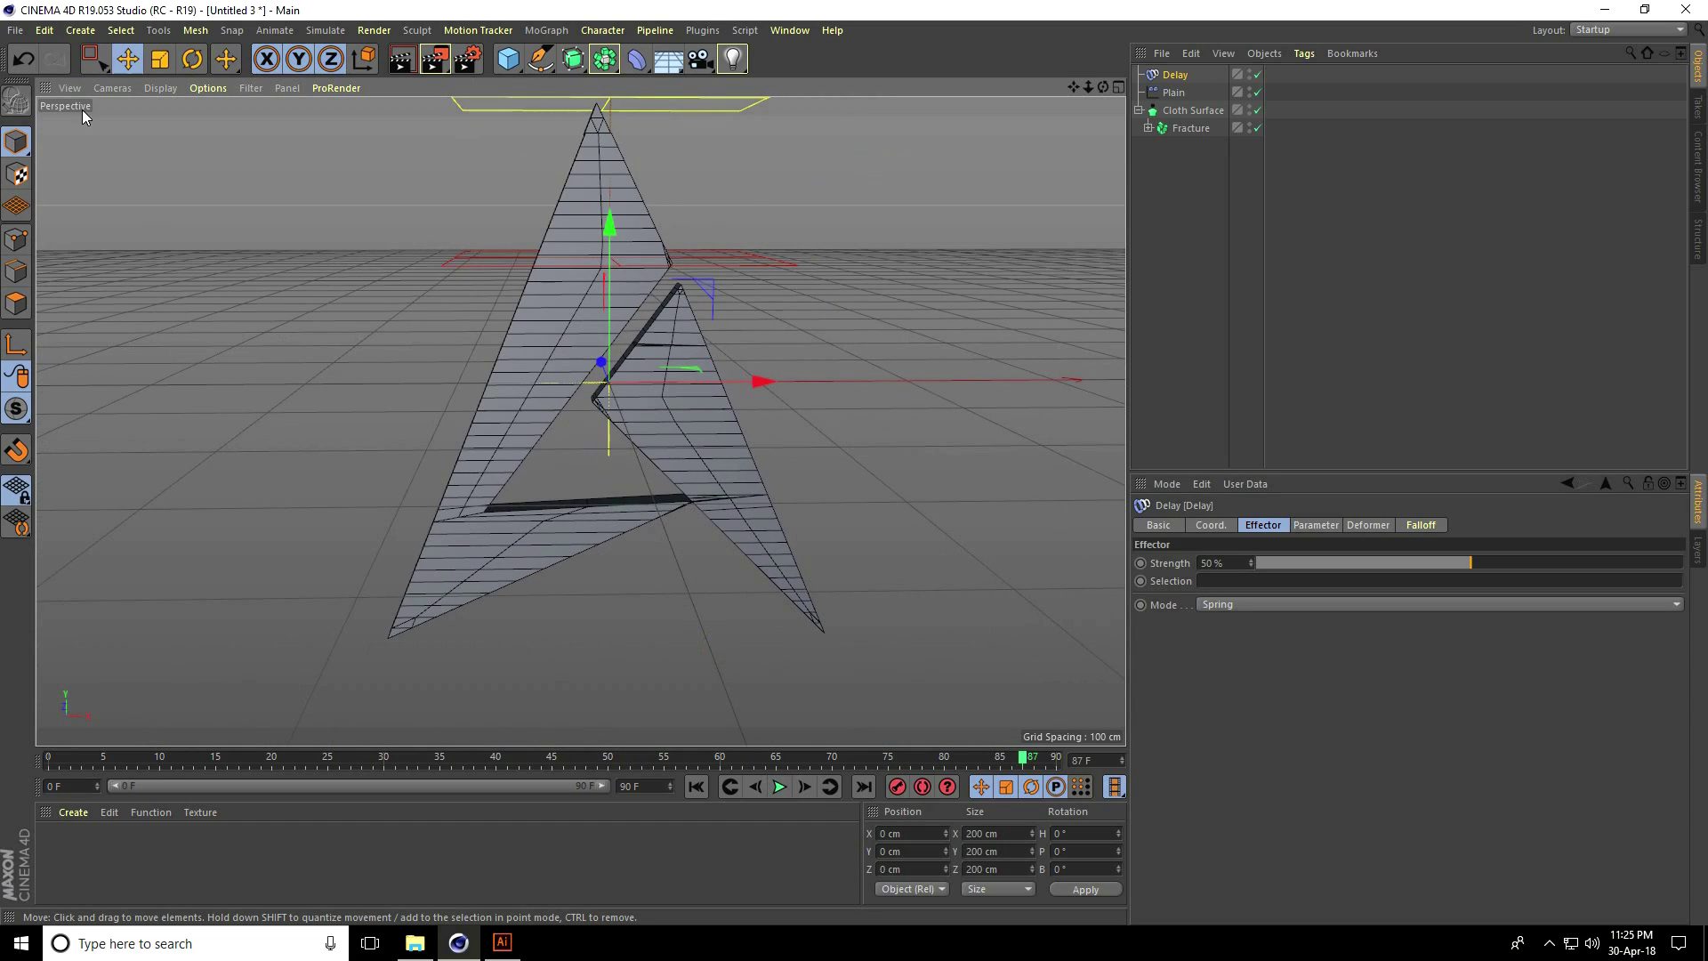
# Step: Merge the cinema-4d-studio lights scene from Desktop > Cinema 4d studio lights & Materials
pyautogui.hotkey('alt', 'f')
pyautogui.press('Escape')
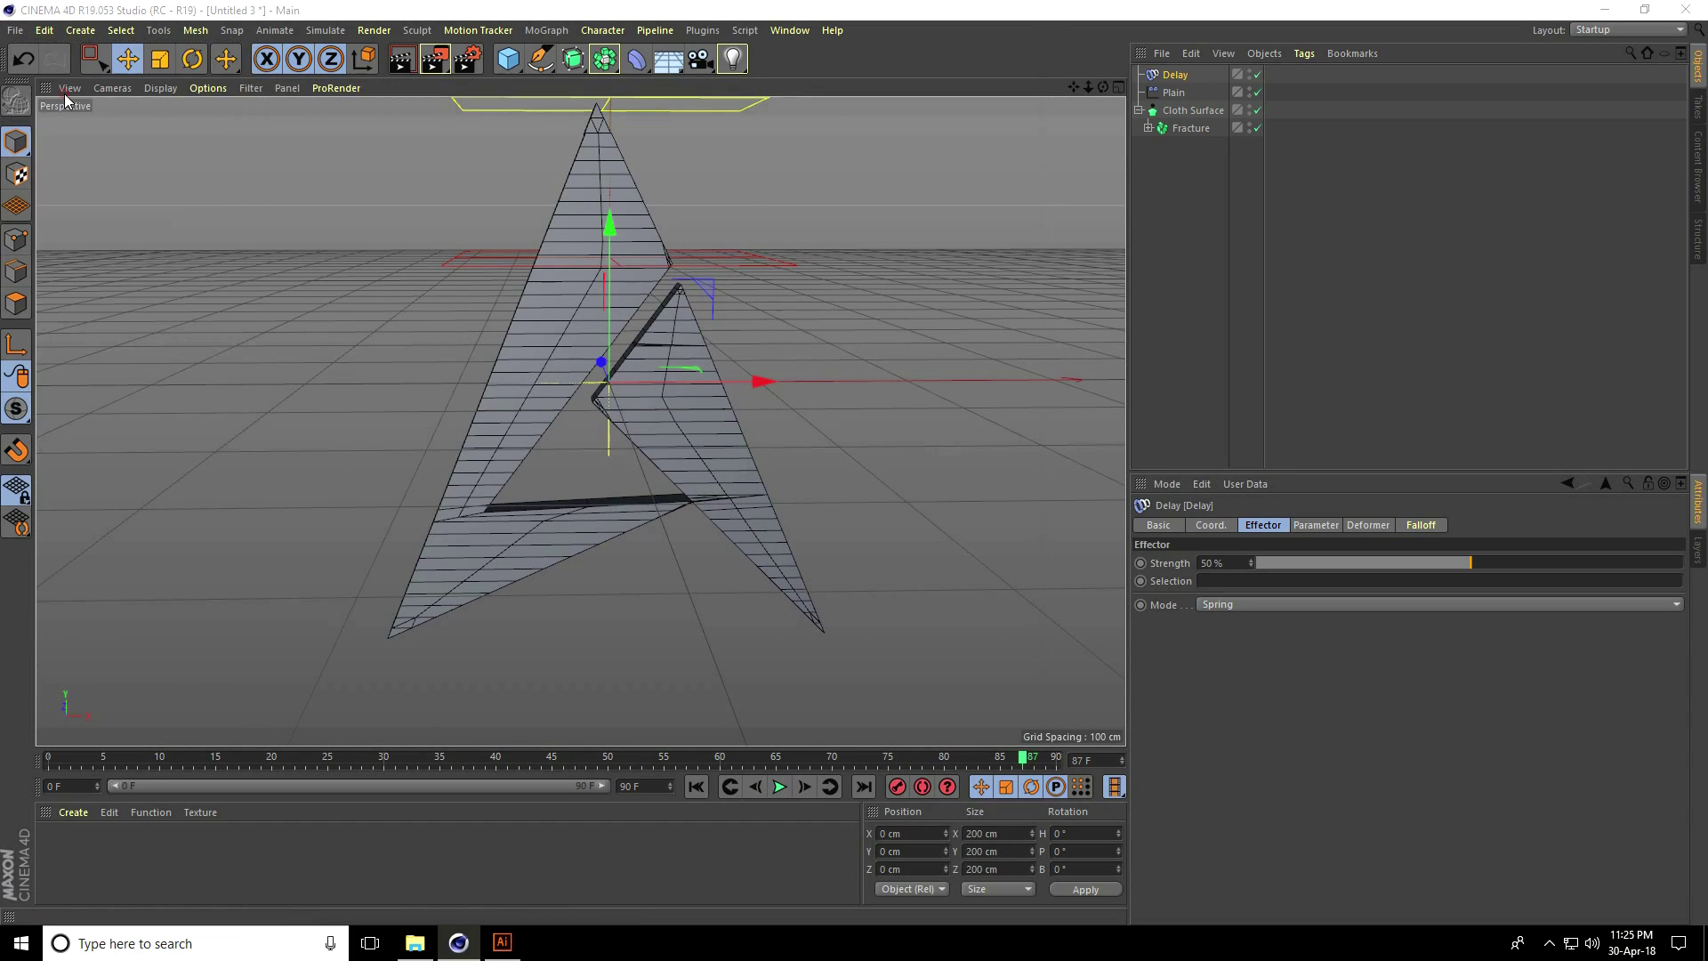
pyautogui.hotkey('ctrl', 'o')
pyautogui.click(74, 152)
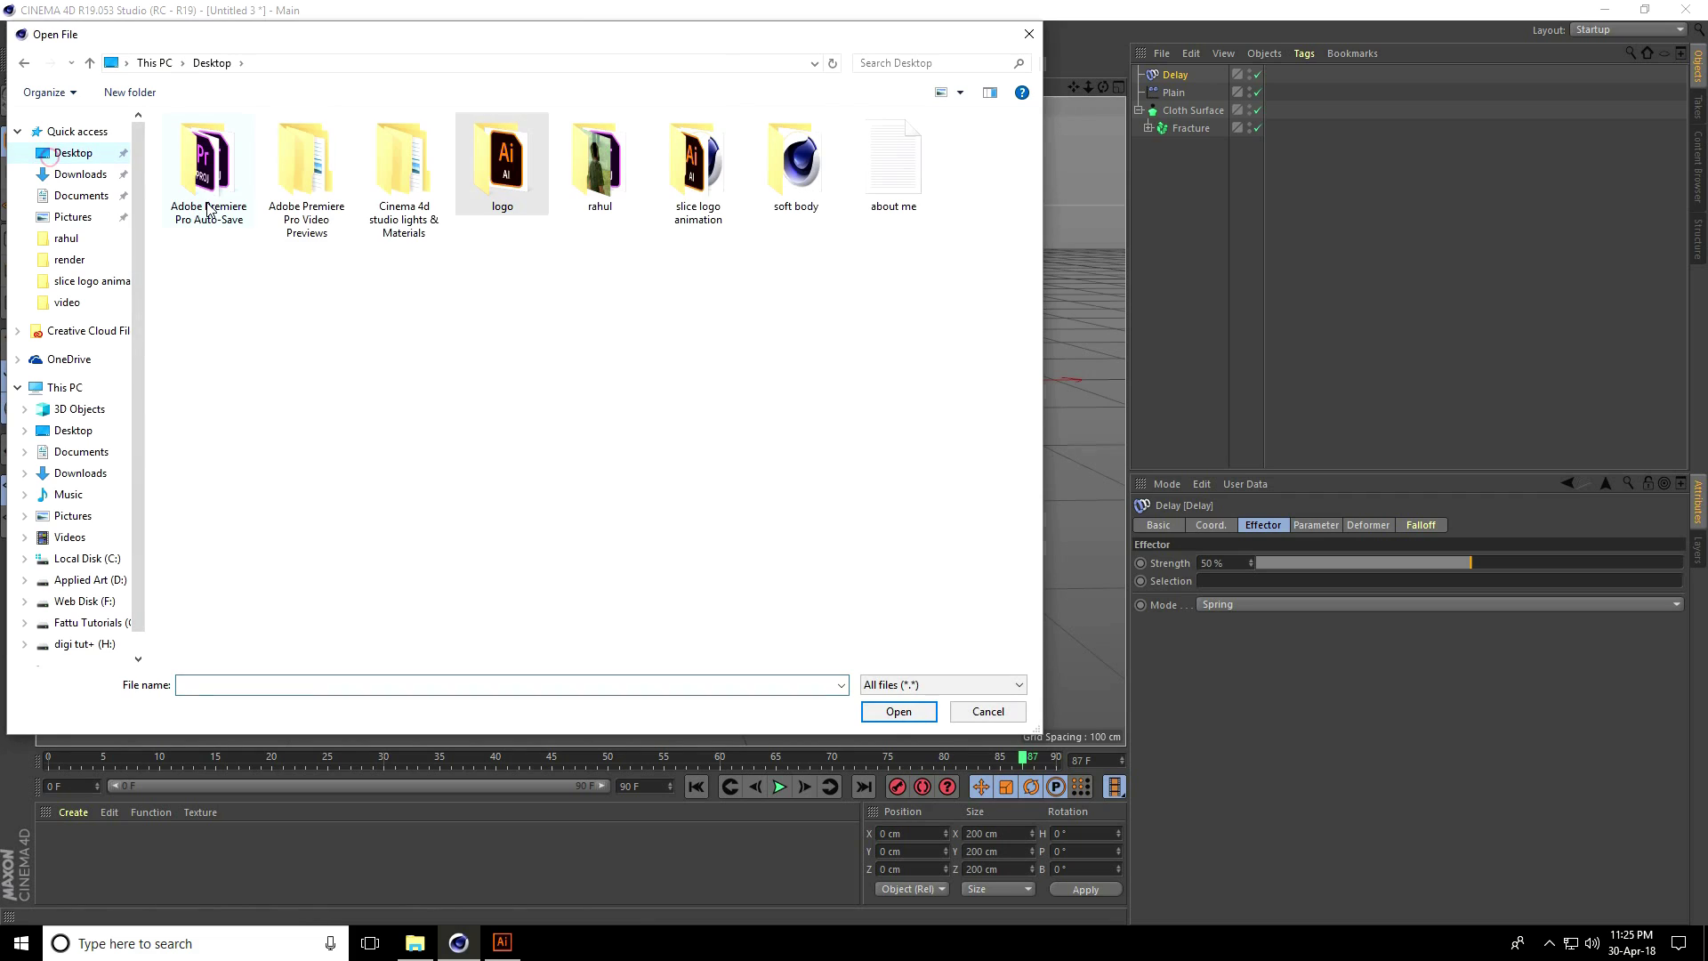
pyautogui.doubleClick(414, 178)
pyautogui.doubleClick(229, 140)
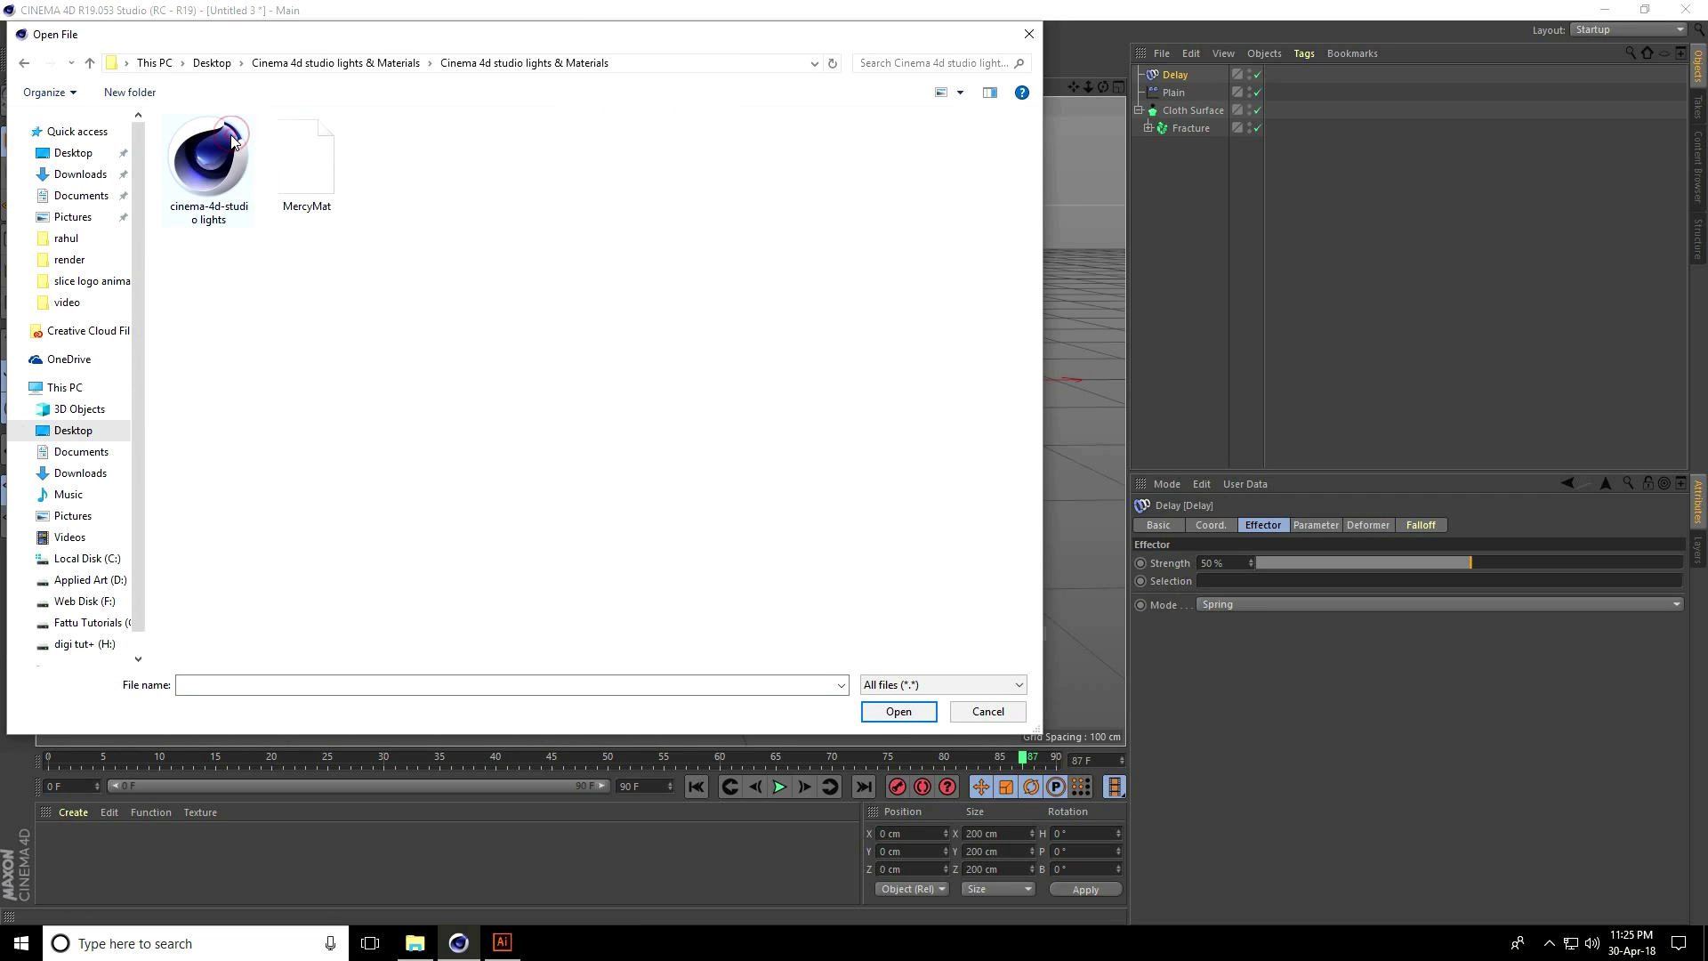
pyautogui.click(196, 155)
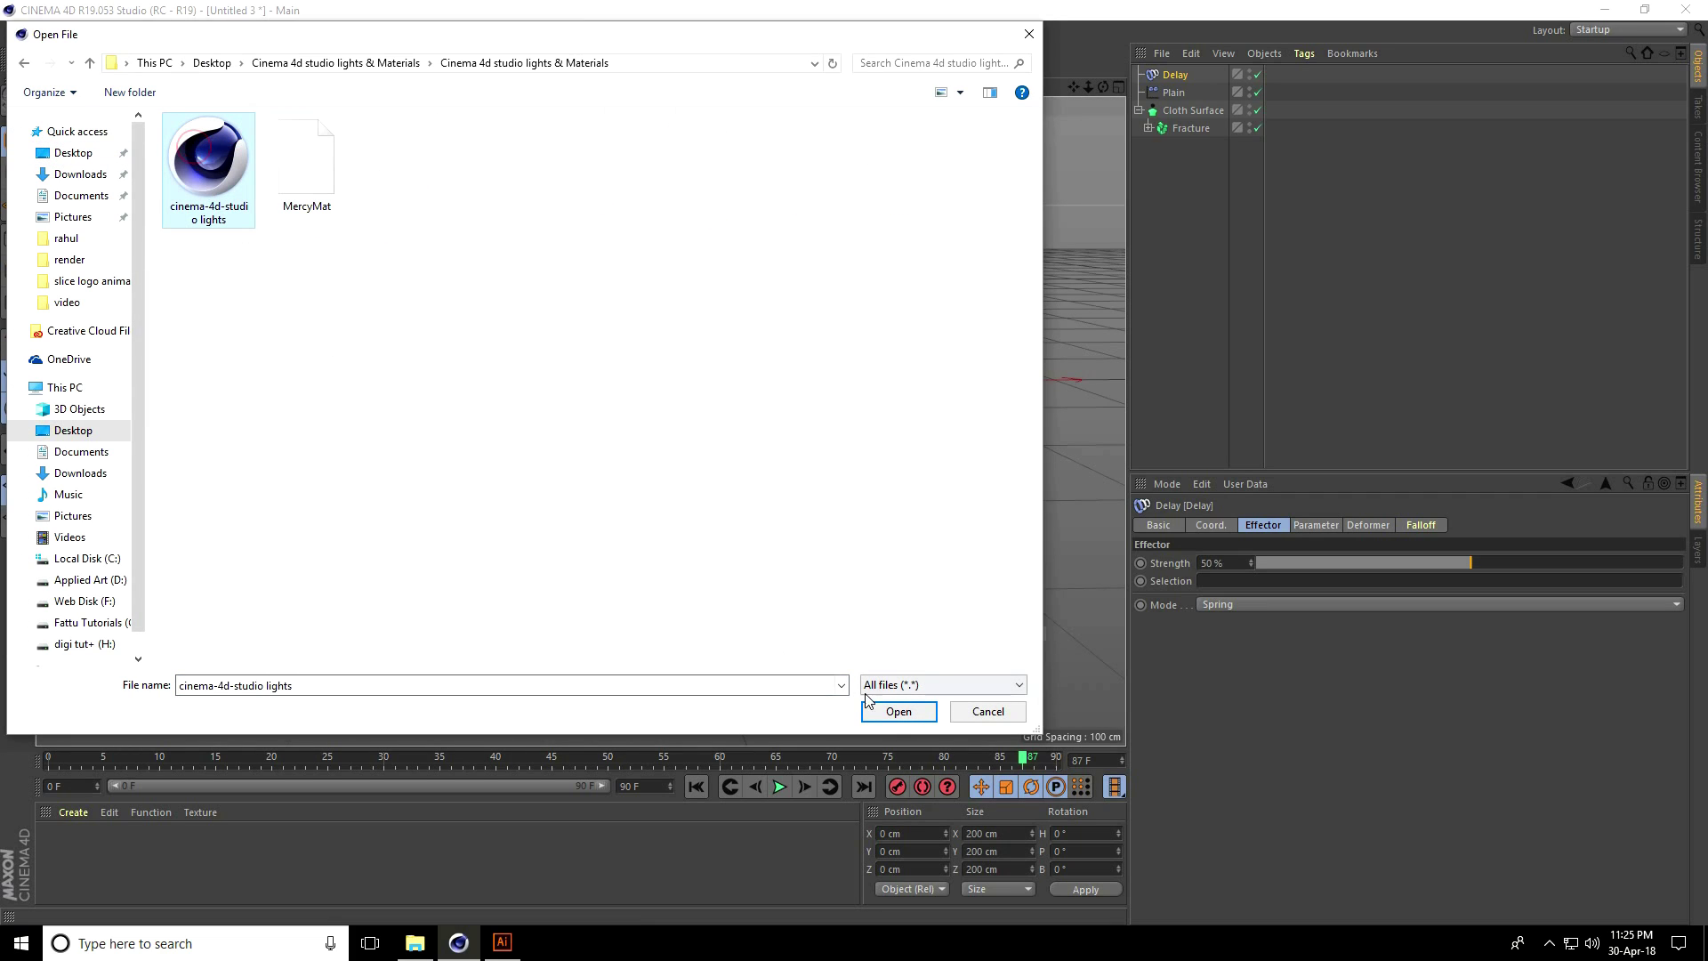
pyautogui.click(891, 709)
pyautogui.moveTo(661, 563)
pyautogui.keyDown('alt'); pyautogui.mouseDown()
pyautogui.moveTo(564, 572)
pyautogui.moveTo(545, 544)
pyautogui.moveTo(656, 575)
pyautogui.mouseUp(); pyautogui.keyUp('alt')
# Step: Lower FLOOR & BACKGROUND beneath the logo and add a camera from the framed view
pyautogui.click(1188, 111)
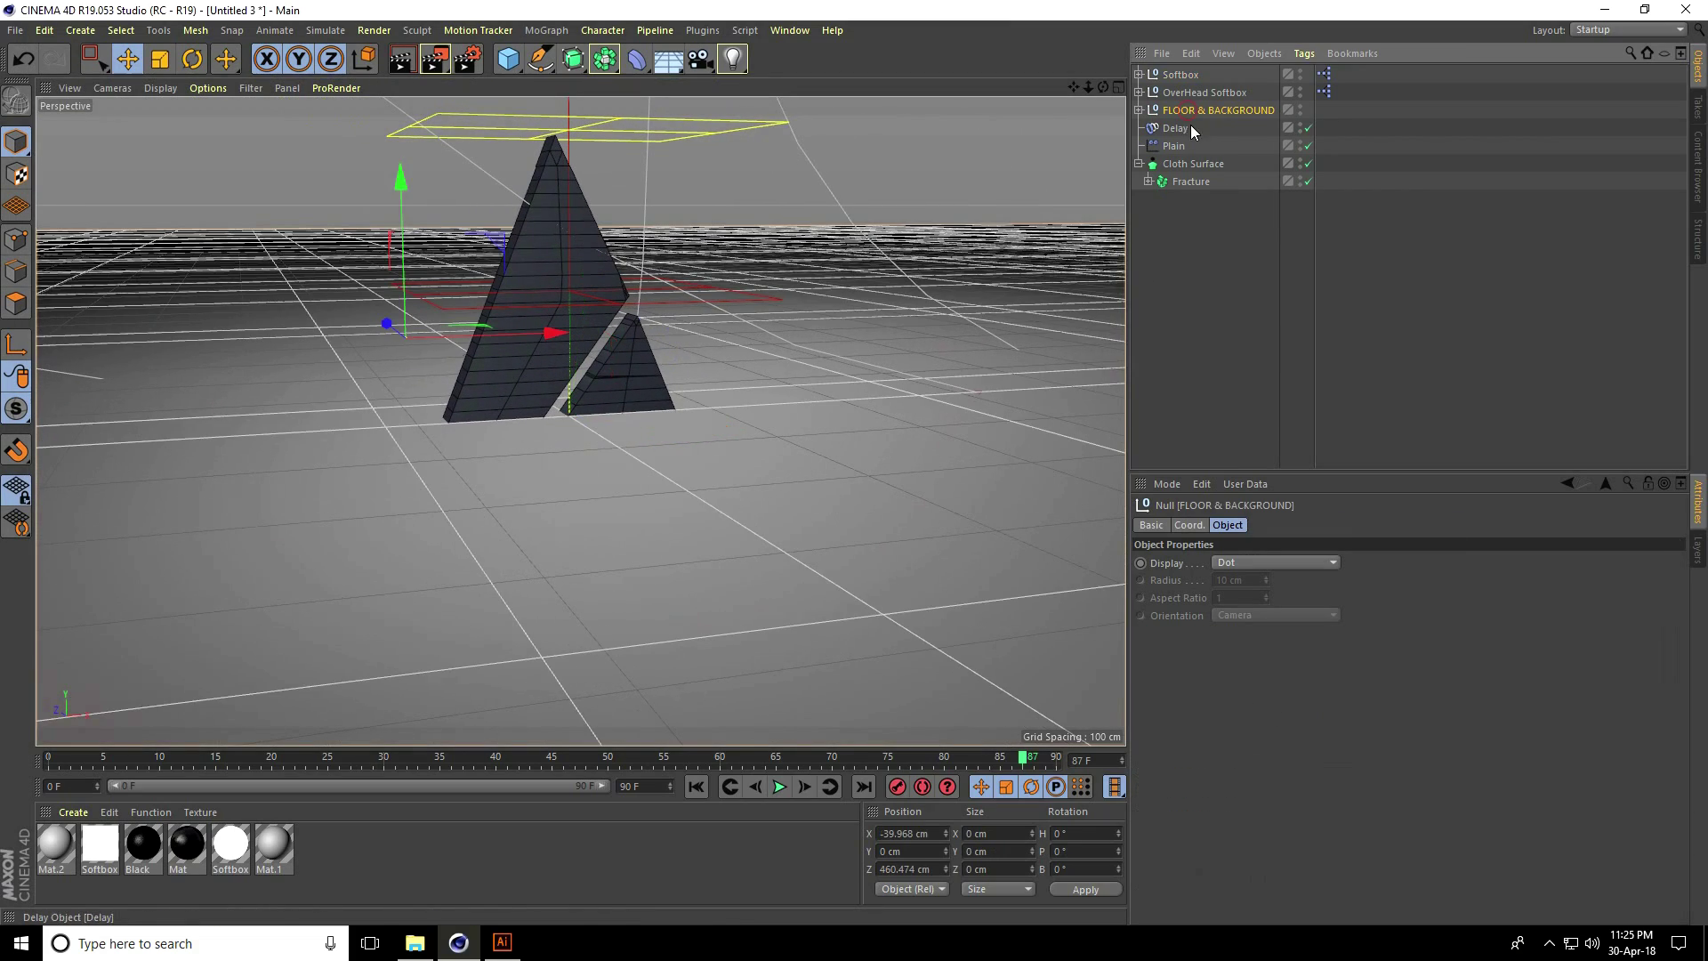
pyautogui.moveTo(374, 193)
pyautogui.mouseDown()
pyautogui.moveTo(409, 203)
pyautogui.moveTo(450, 402)
pyautogui.mouseUp()
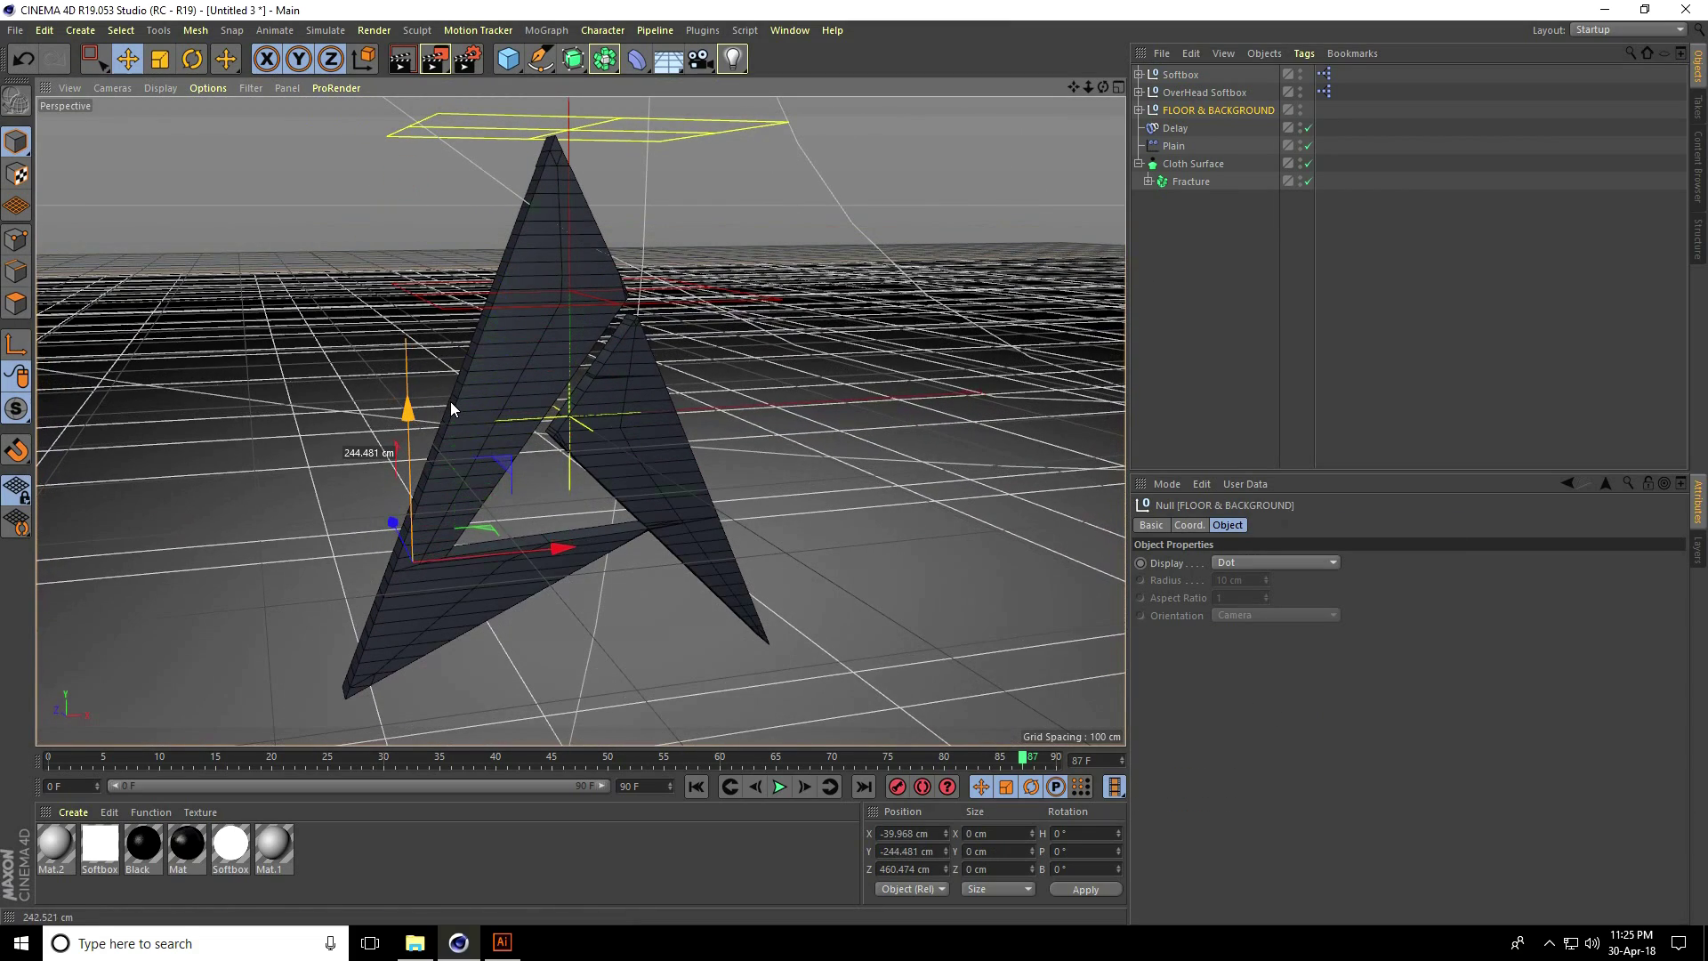
pyautogui.keyDown('alt'); pyautogui.moveTo(541, 458); pyautogui.dragTo(561, 405); pyautogui.keyUp('alt')
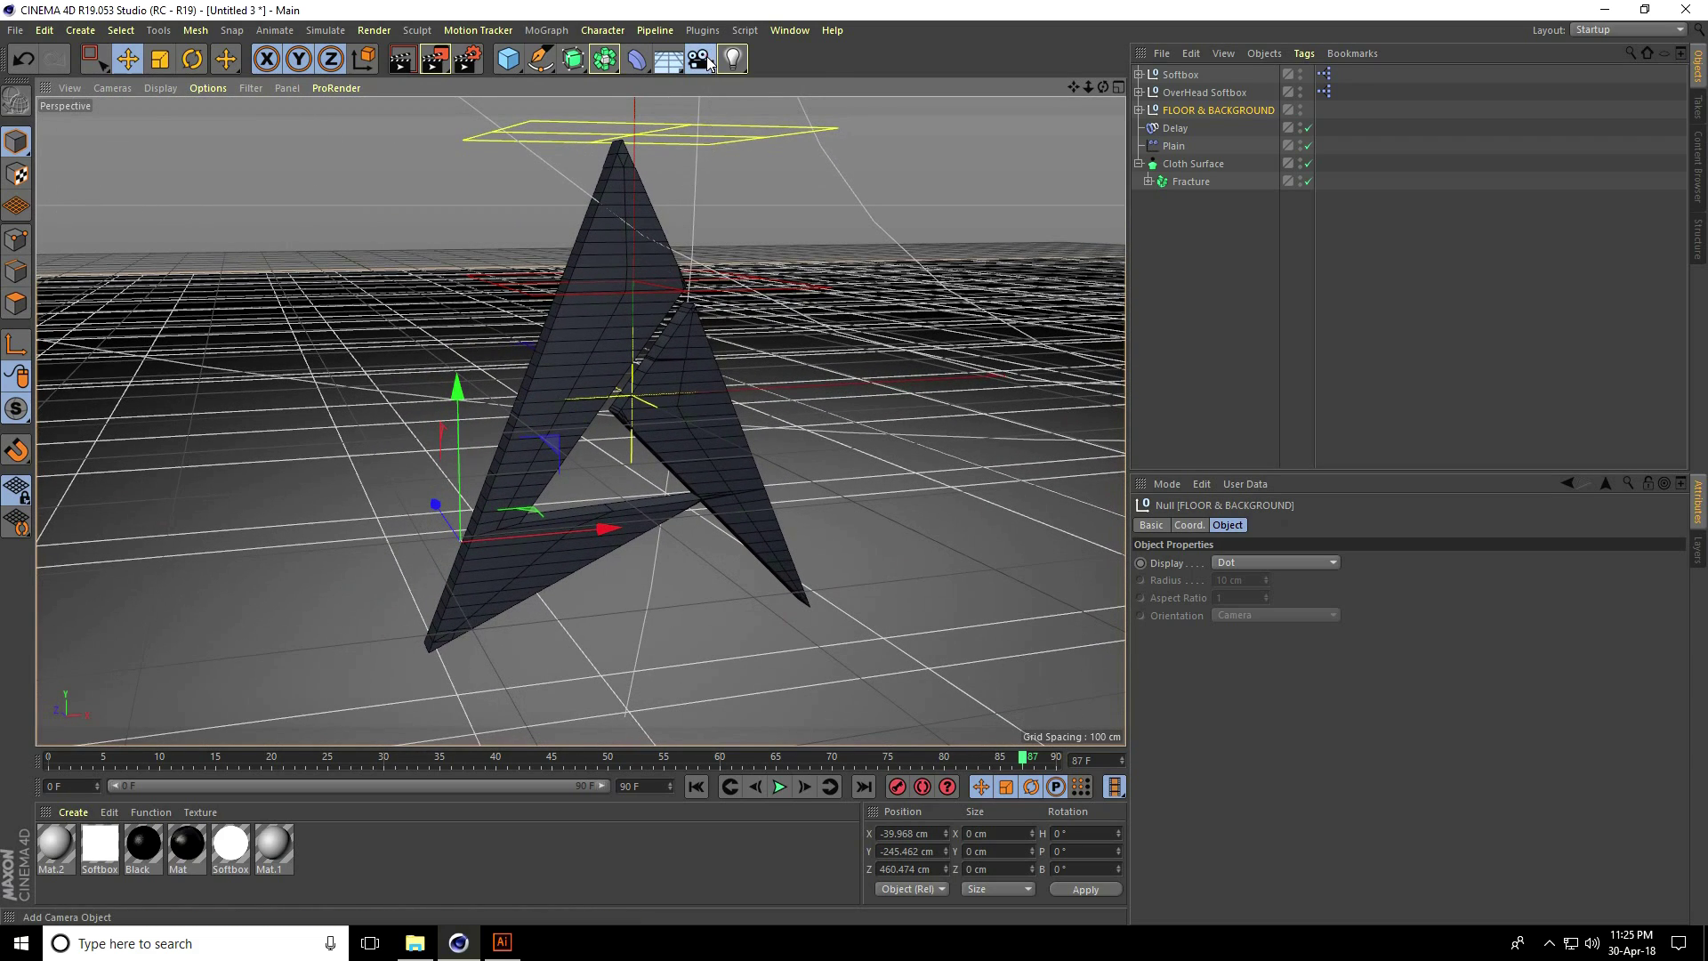
pyautogui.moveTo(699, 58); pyautogui.dragTo(757, 82)
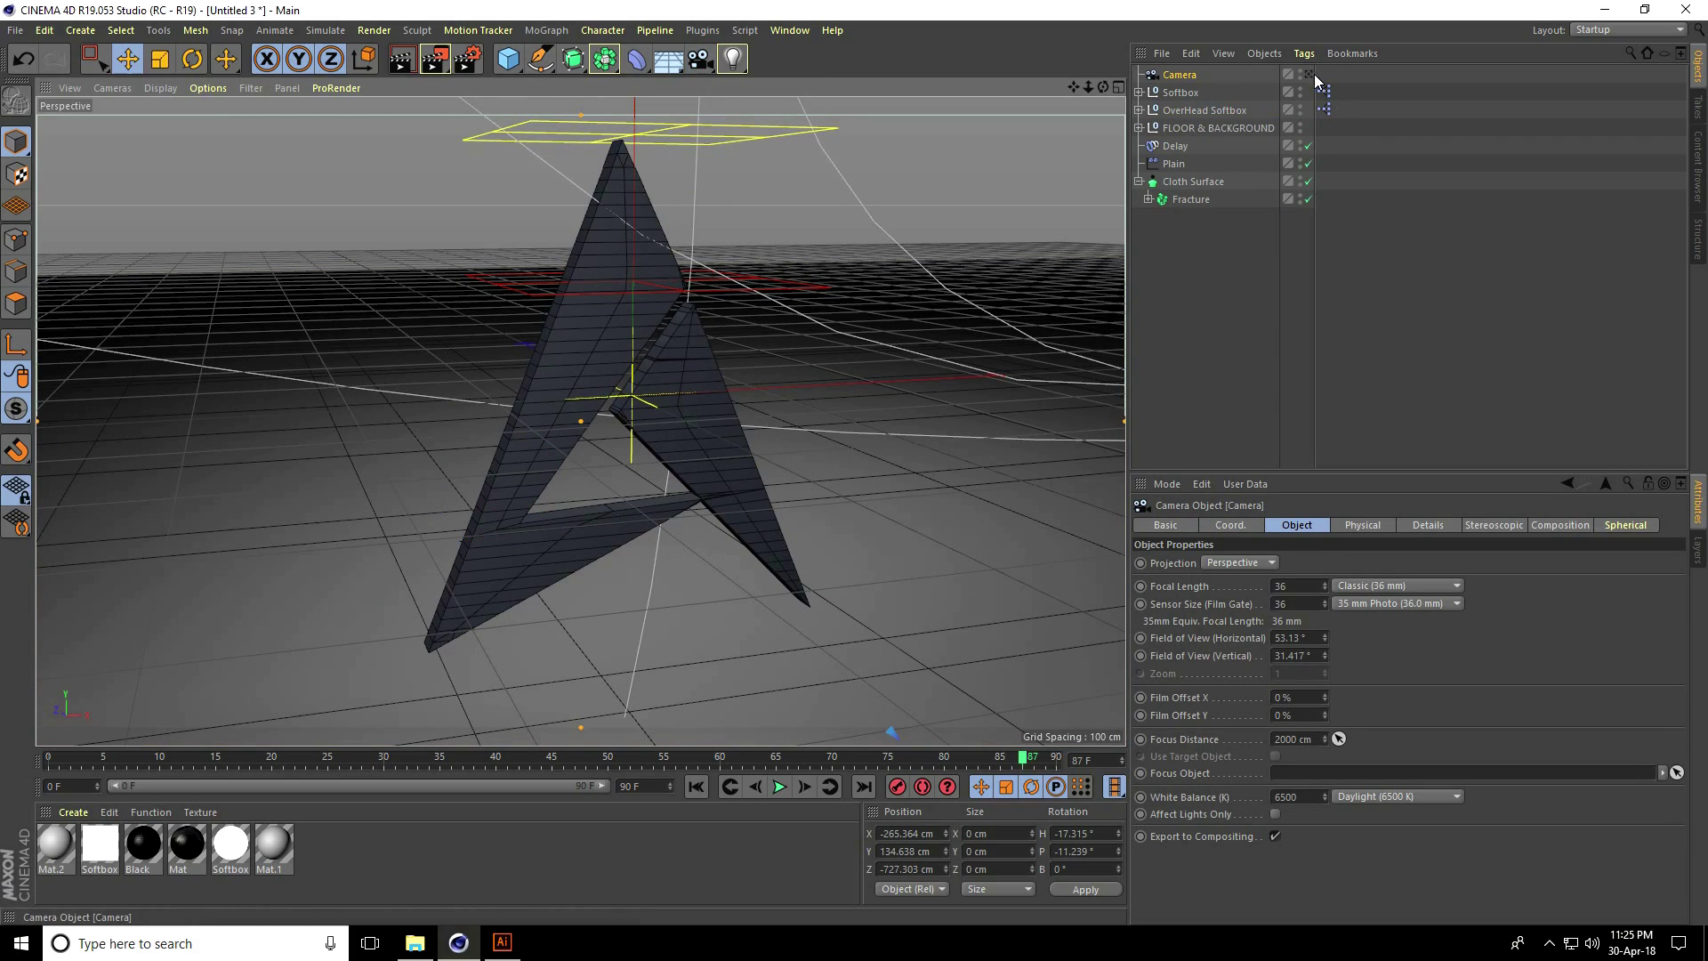
pyautogui.rightClick(1177, 76)
pyautogui.moveTo(1240, 87)
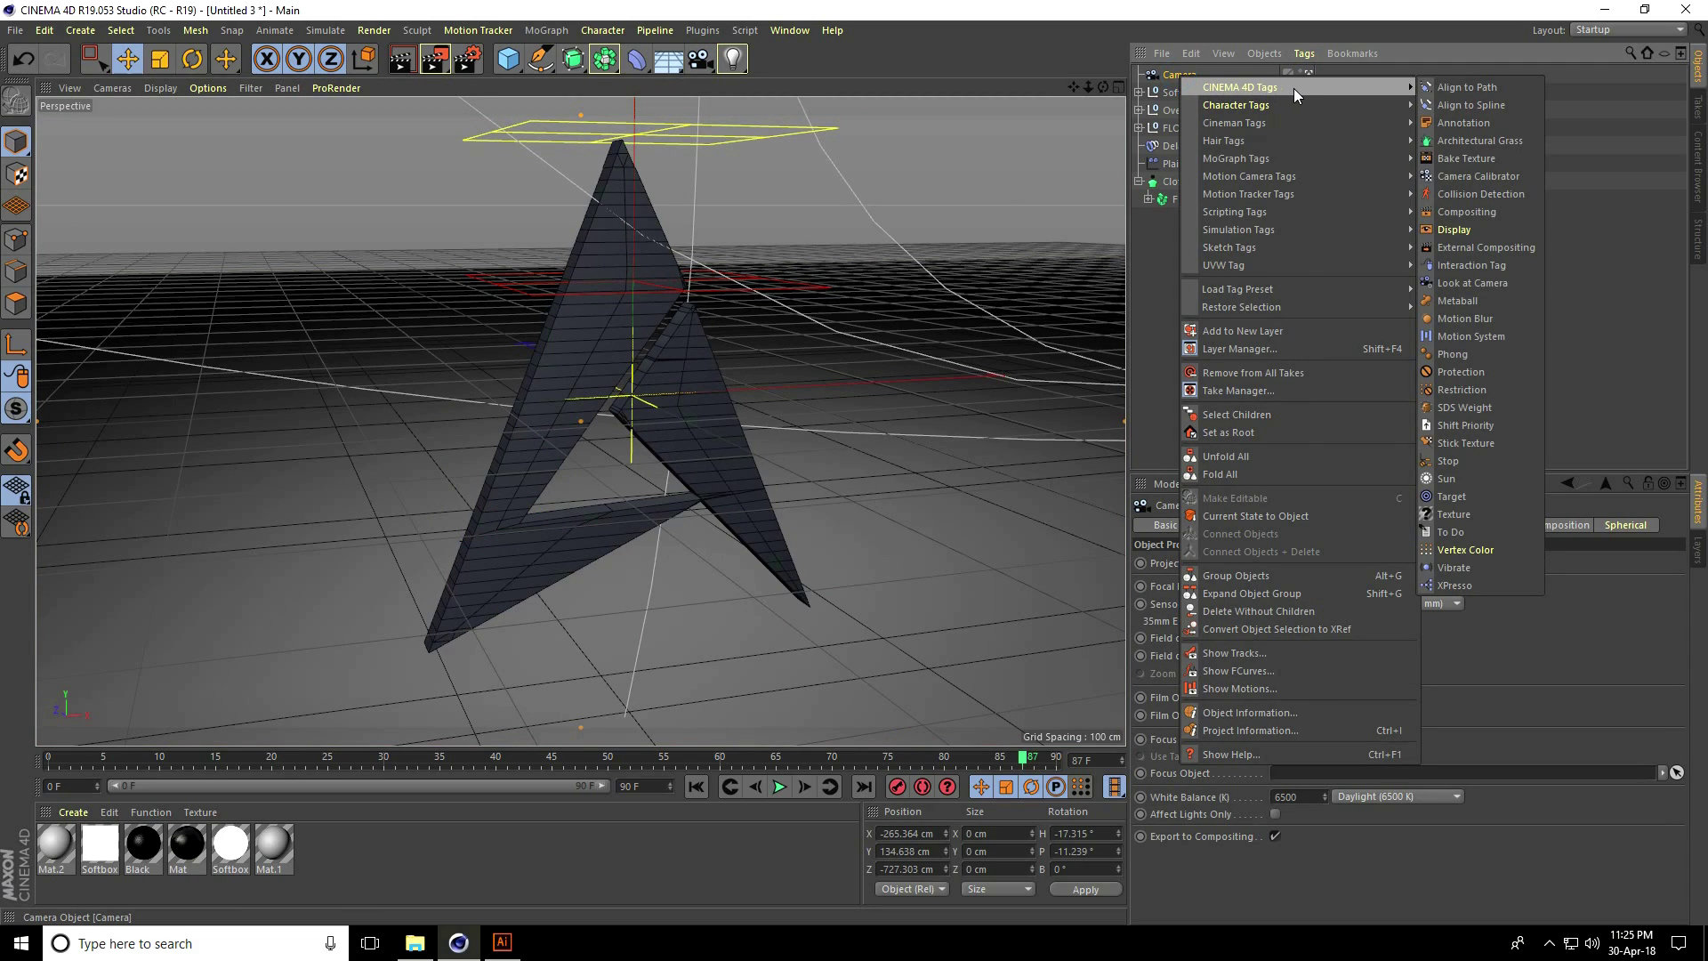
# Step: Lock the camera with a Protection tag and frame the whole lighting rig
pyautogui.click(1469, 379)
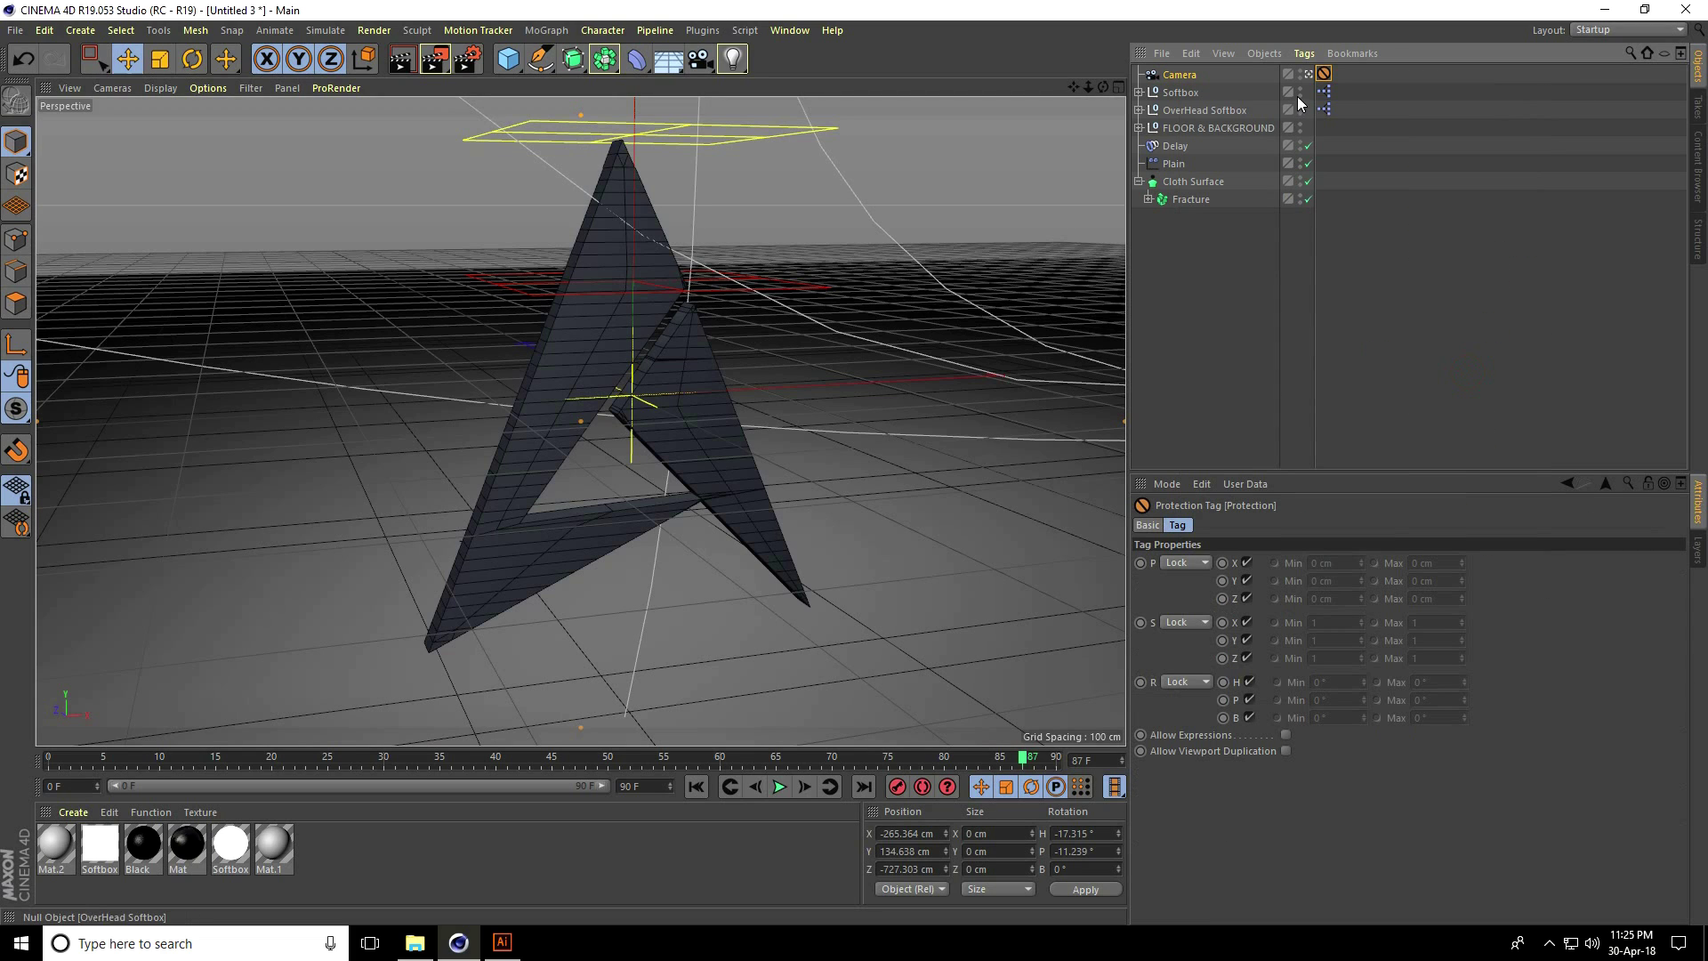
pyautogui.press('o')
pyautogui.moveTo(578, 471)
pyautogui.keyDown('alt'); pyautogui.mouseDown()
pyautogui.moveTo(517, 512)
pyautogui.moveTo(497, 488)
pyautogui.moveTo(524, 552)
pyautogui.moveTo(400, 622)
pyautogui.mouseUp(); pyautogui.keyUp('alt')
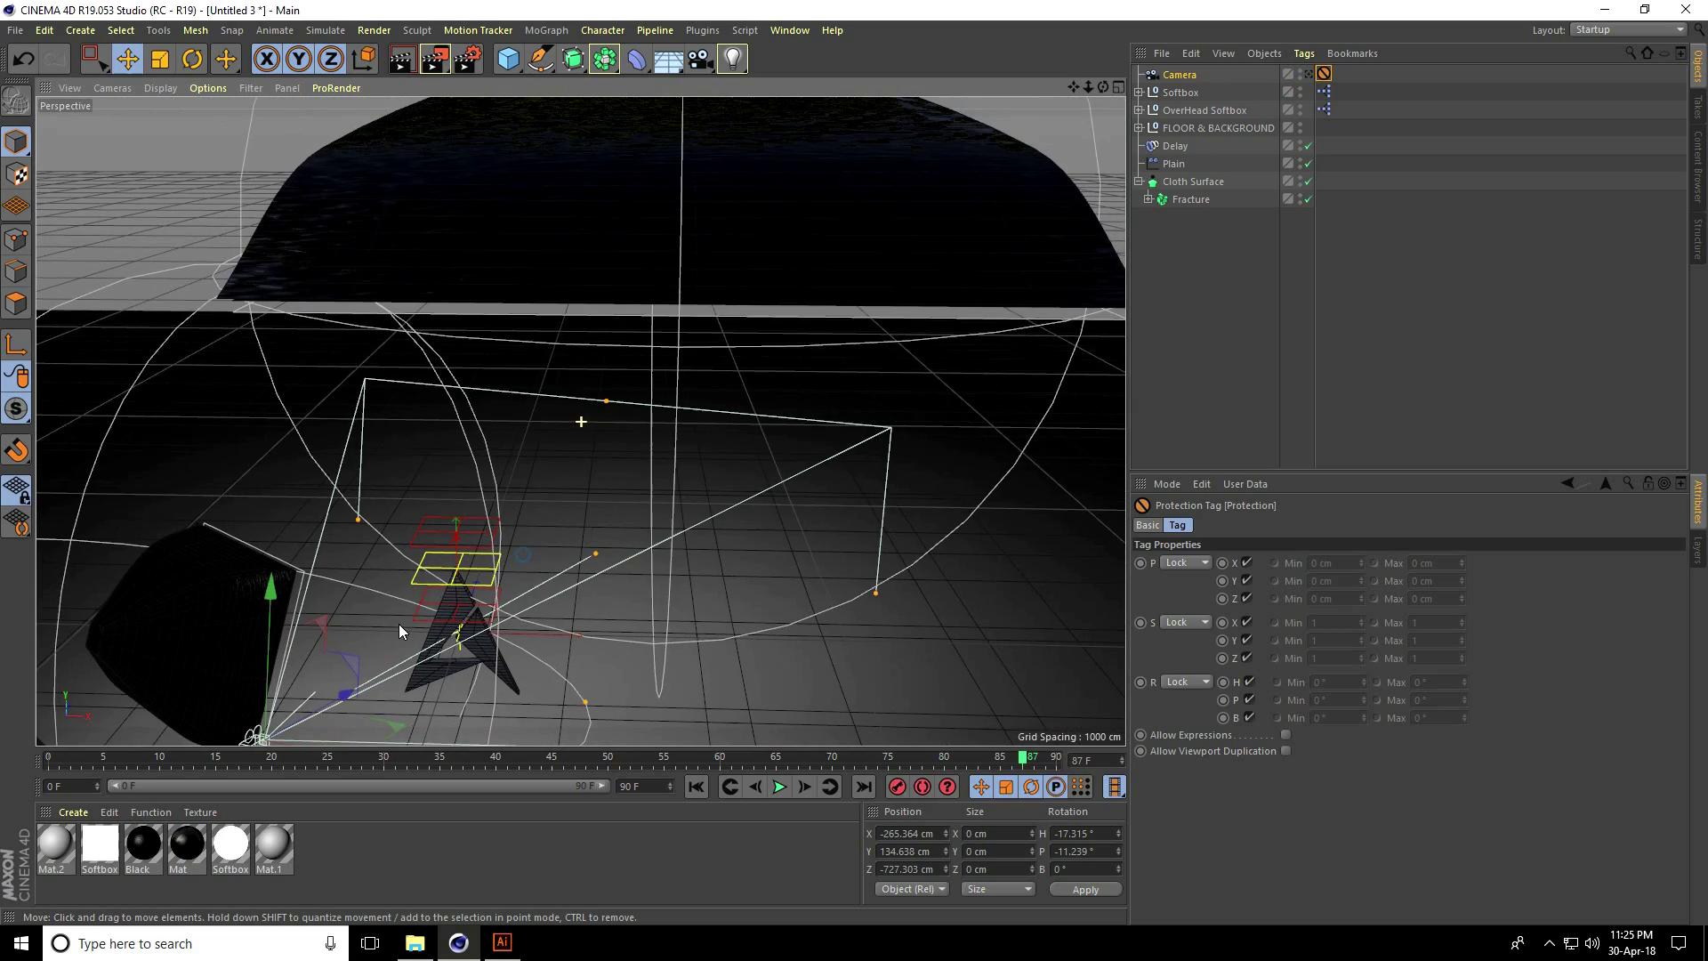
# Step: Move the OverHead Softbox and side Softbox closer to the logo, then view through the camera
pyautogui.click(592, 268)
pyautogui.click(1211, 113)
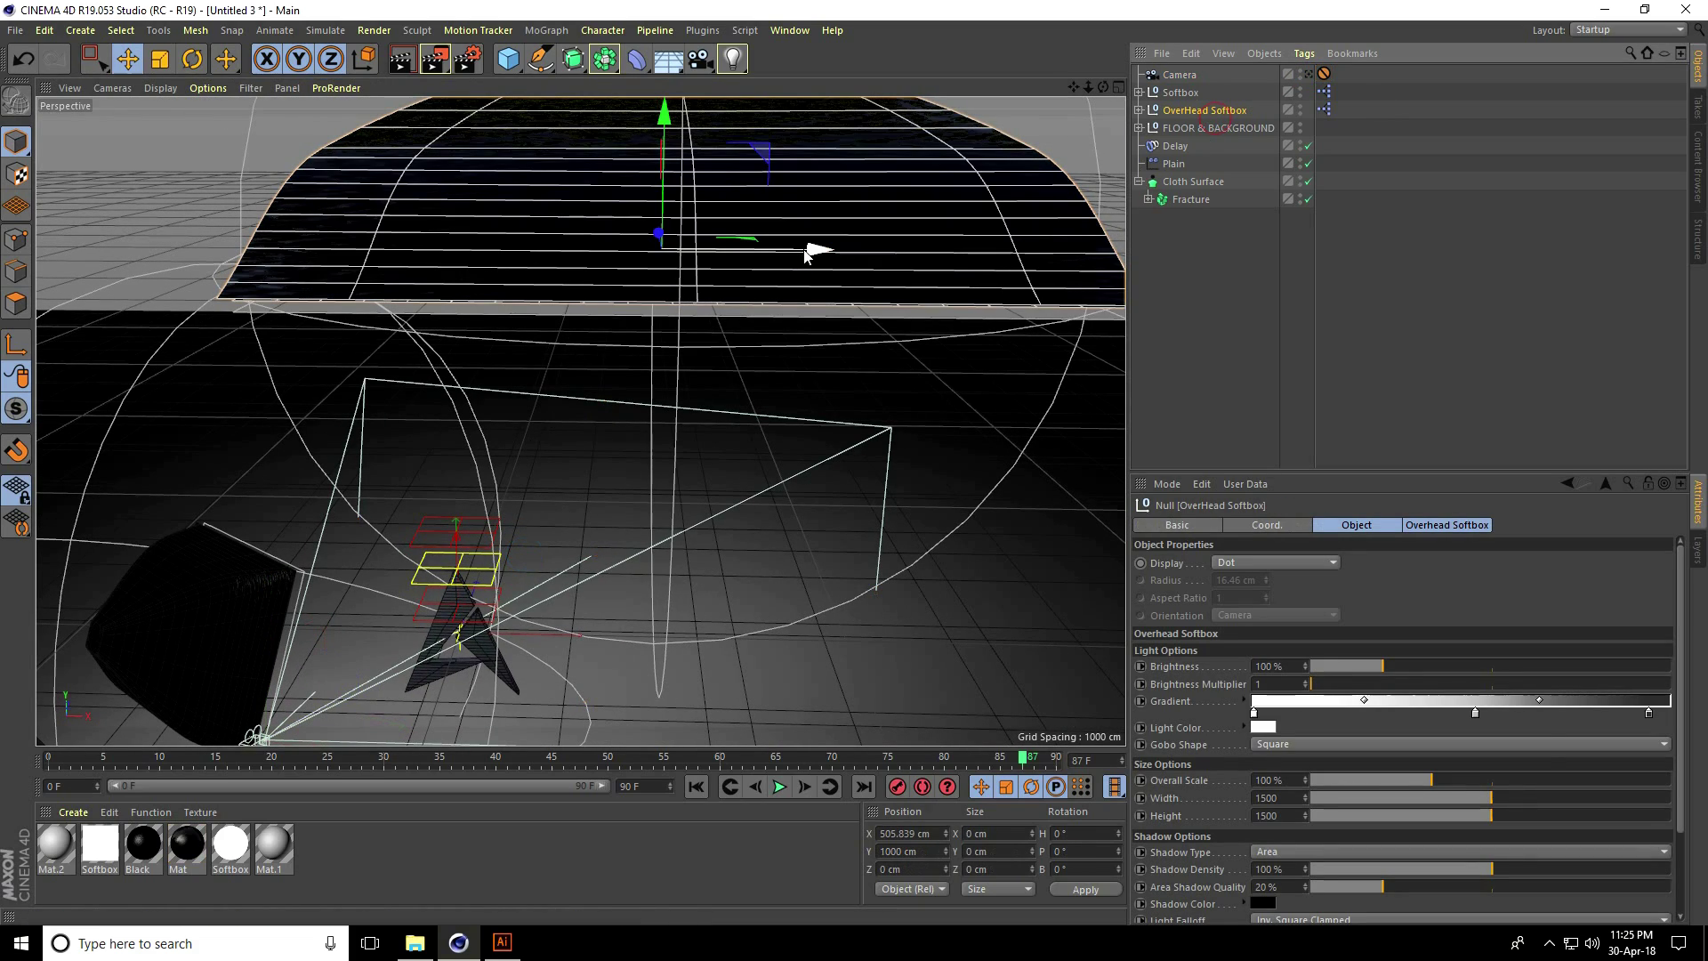
pyautogui.moveTo(810, 251)
pyautogui.mouseDown()
pyautogui.moveTo(619, 254)
pyautogui.moveTo(598, 424)
pyautogui.moveTo(370, 515)
pyautogui.mouseUp()
pyautogui.click(429, 513)
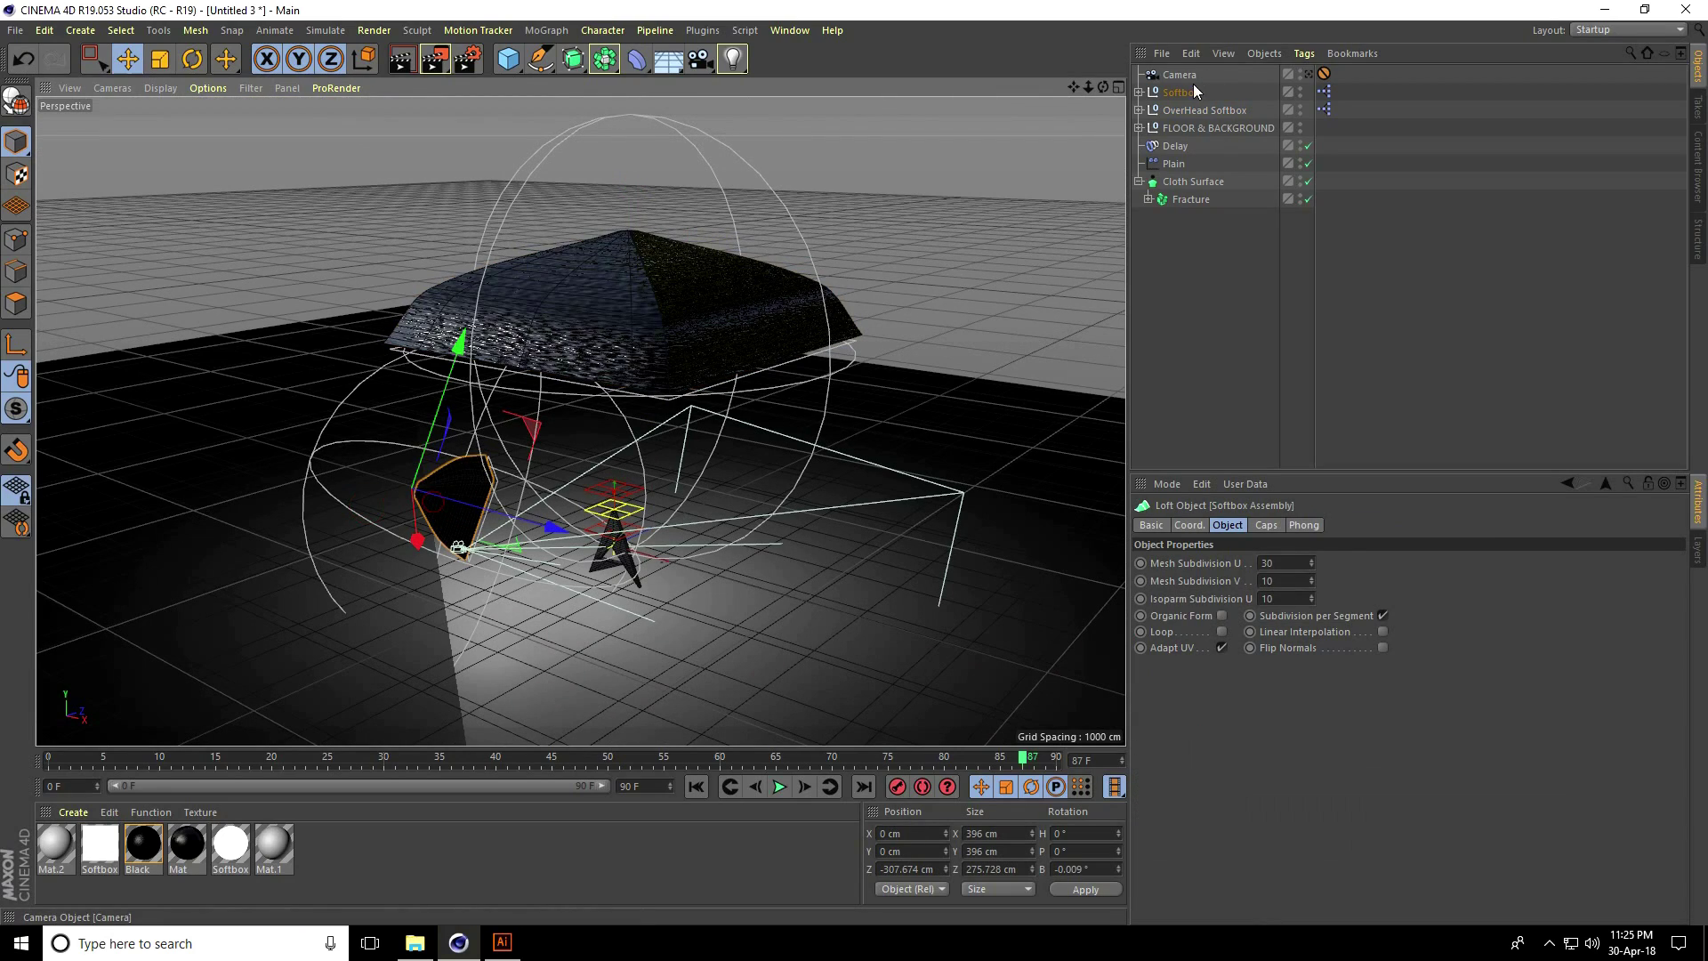
pyautogui.click(1206, 110)
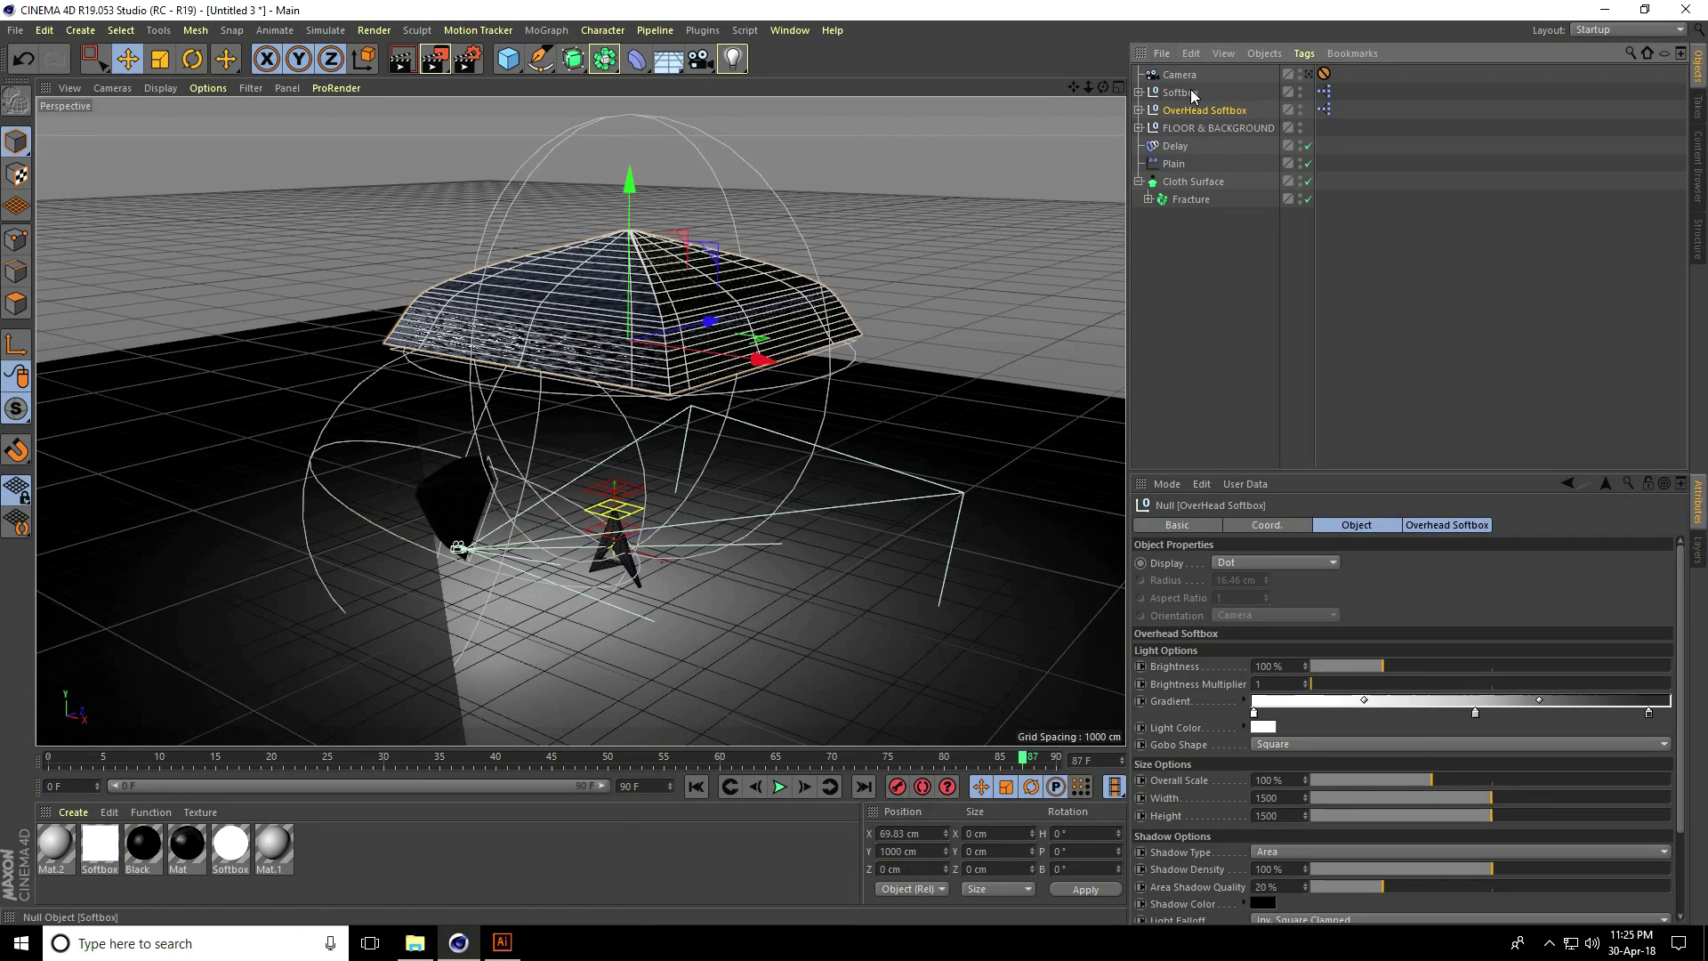
pyautogui.click(1181, 92)
pyautogui.moveTo(743, 580); pyautogui.dragTo(711, 568)
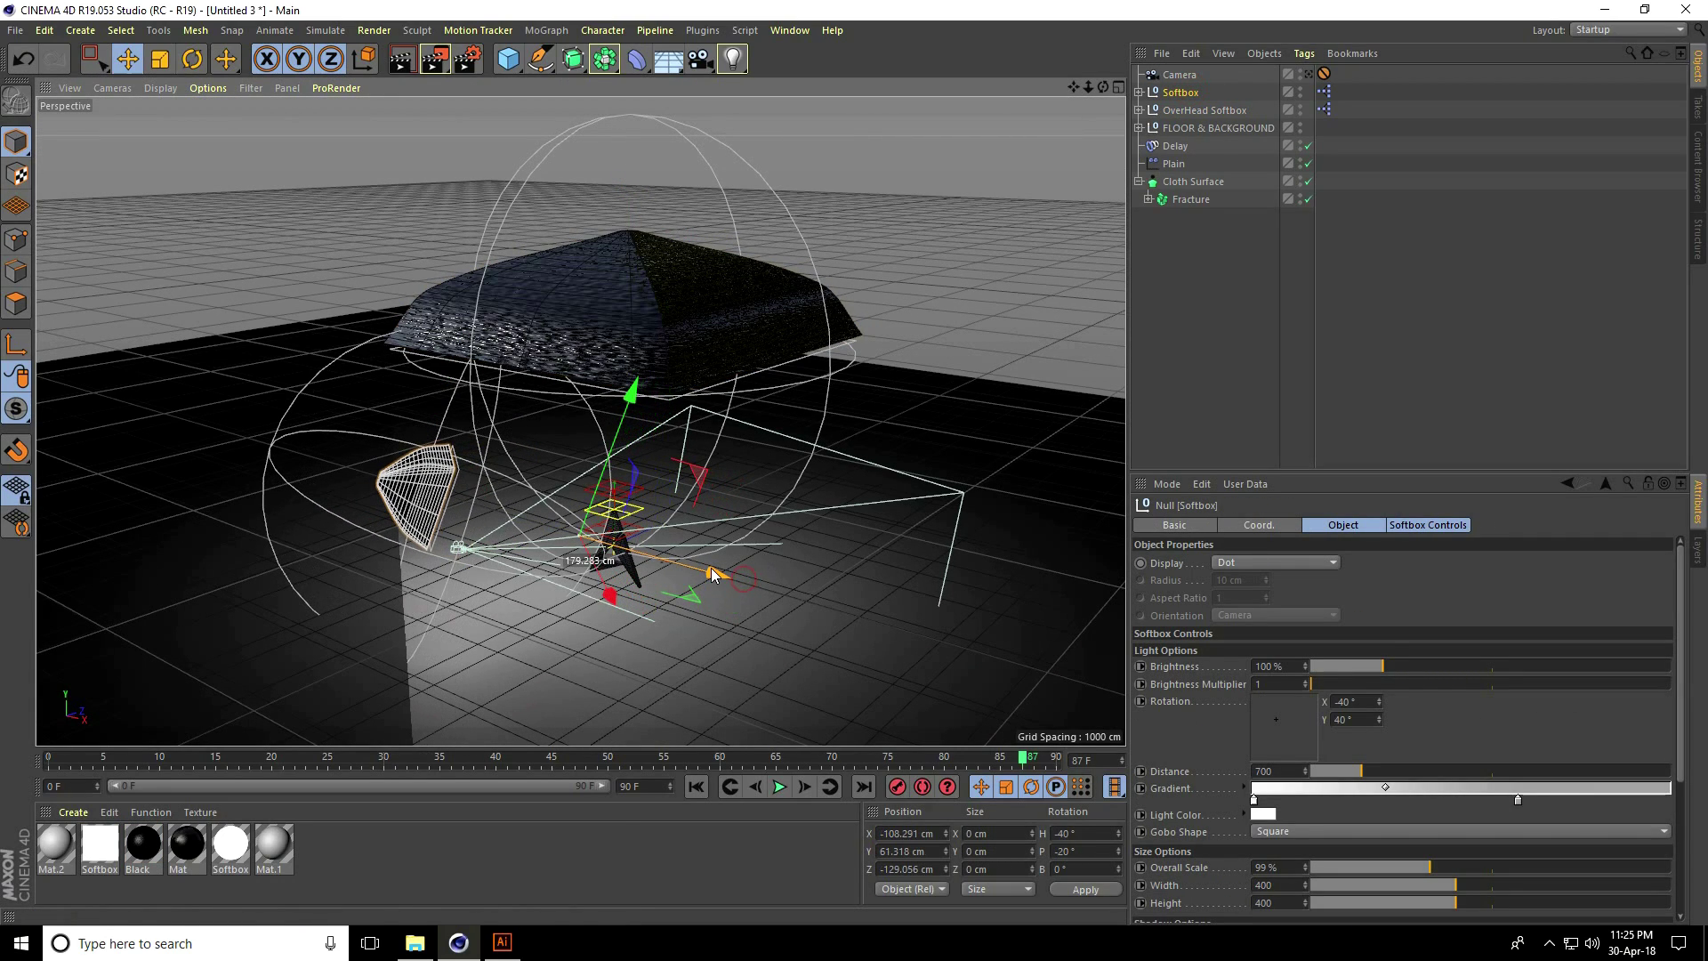
pyautogui.click(1308, 74)
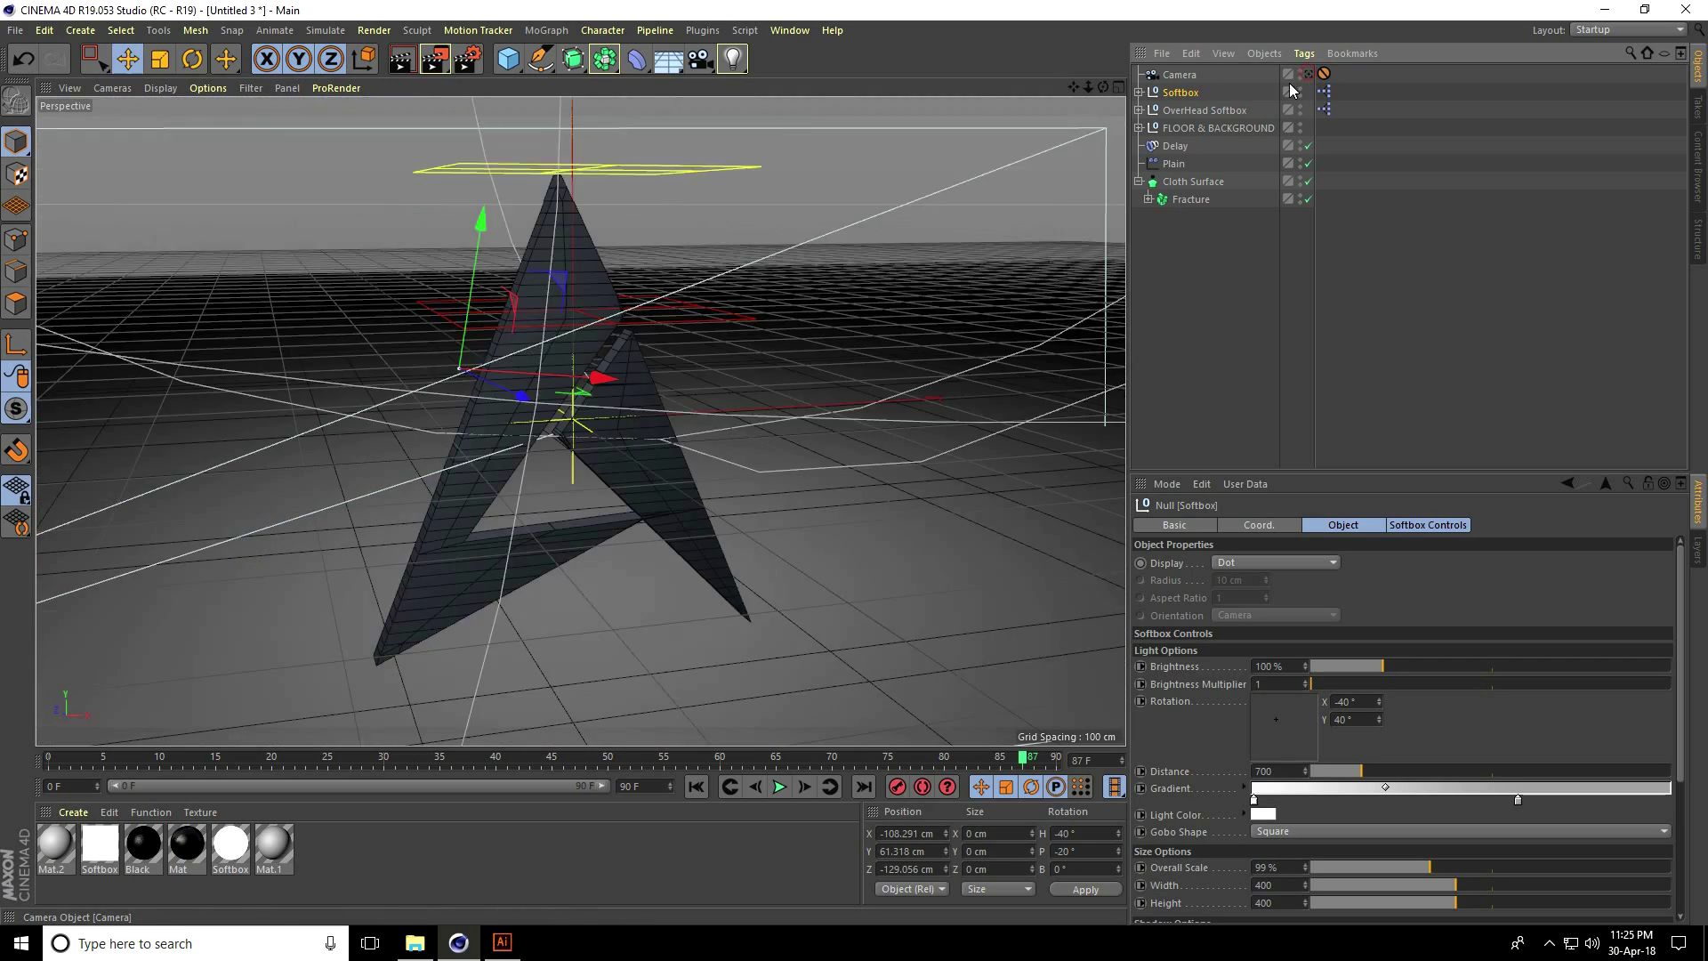
# Step: Load the MercyMat material collection into the Material Manager
pyautogui.click(72, 811)
pyautogui.moveTo(102, 693)
pyautogui.click(112, 707)
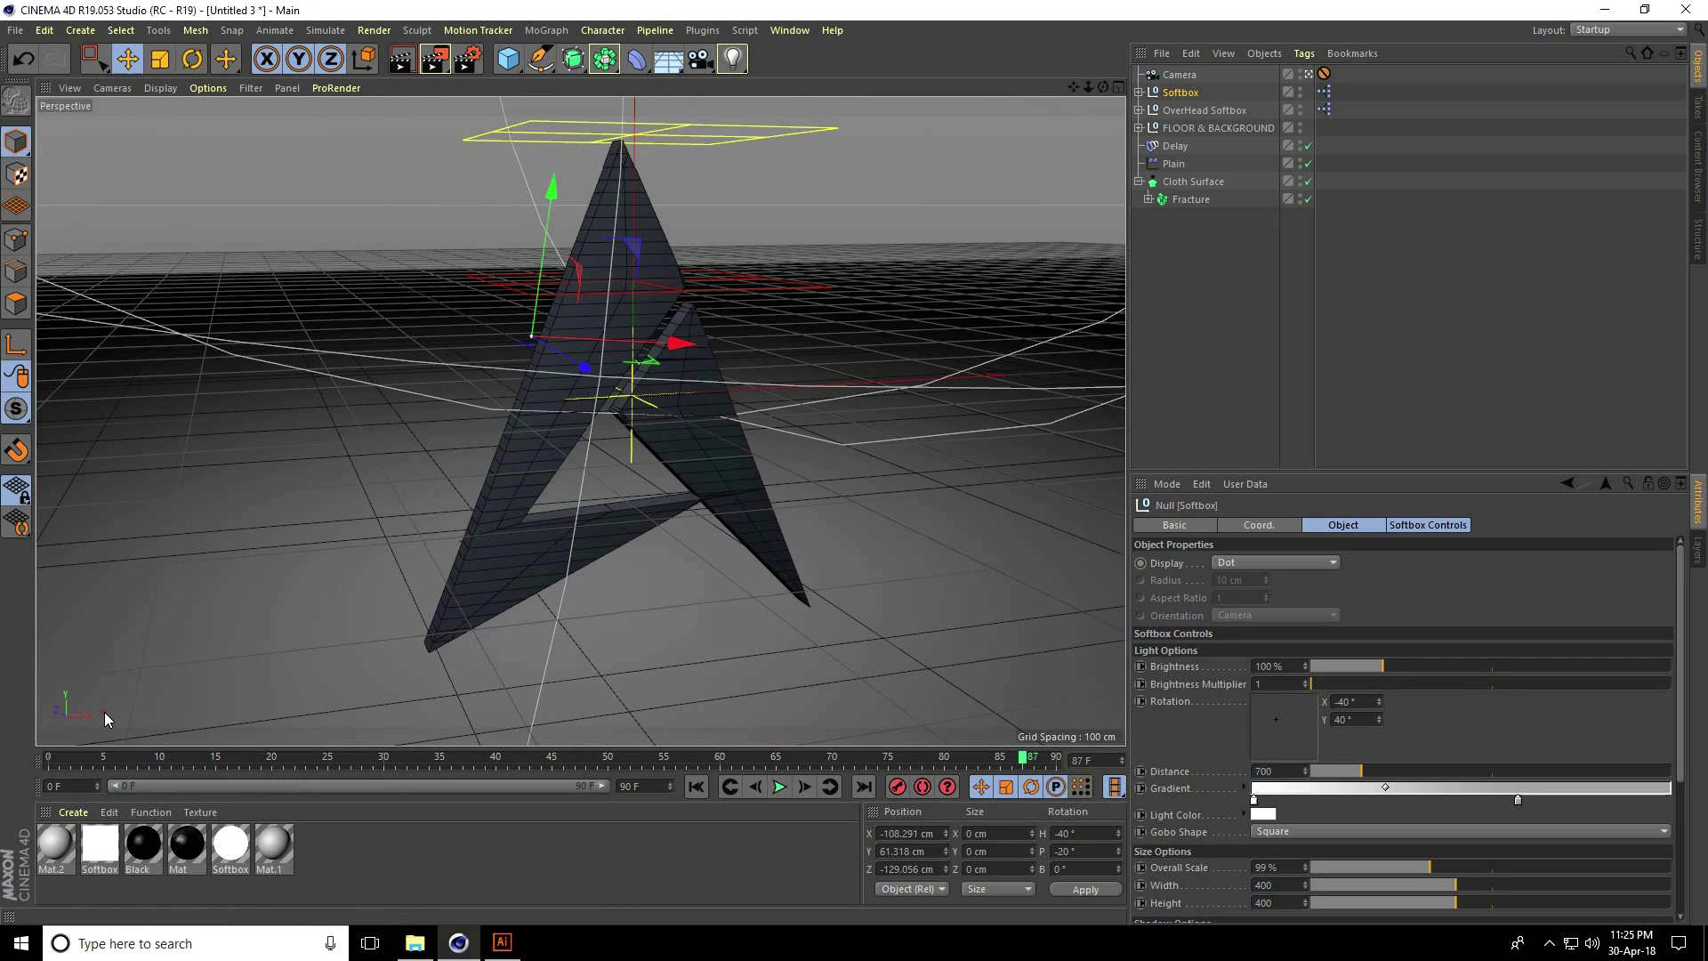
pyautogui.doubleClick(306, 157)
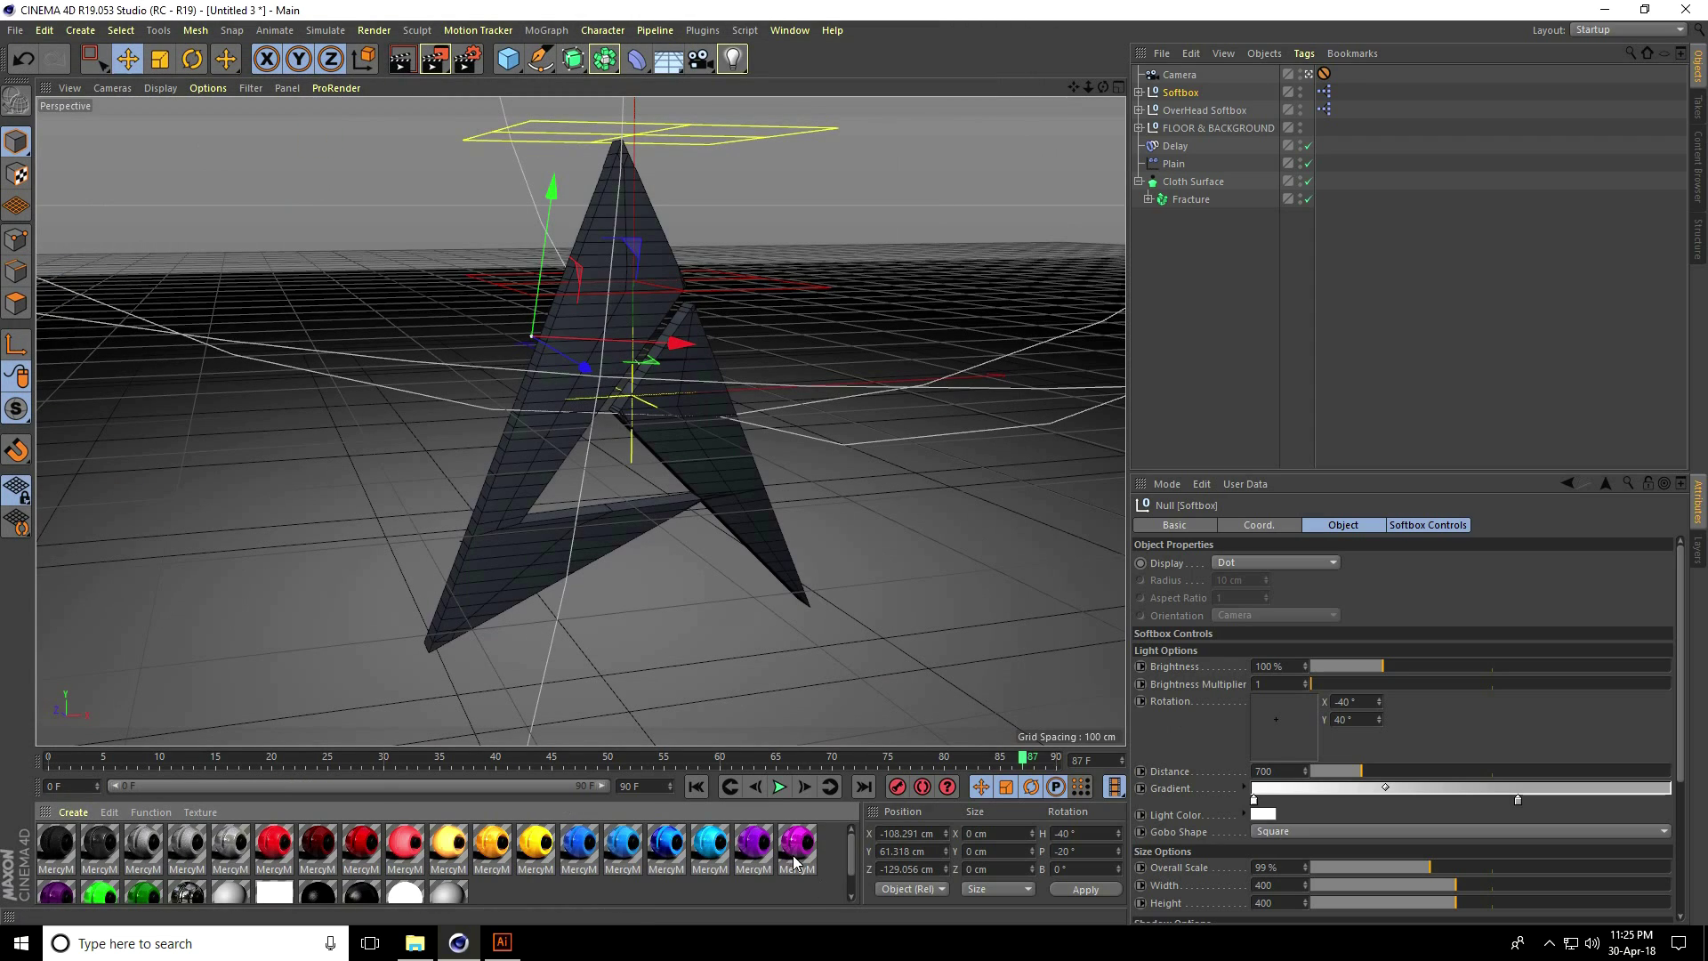
# Step: Apply the blue MercyMP material to Cloth Surface and use Gouraud Shading in the viewport
pyautogui.click(711, 854)
pyautogui.moveTo(703, 855); pyautogui.dragTo(1018, 498)
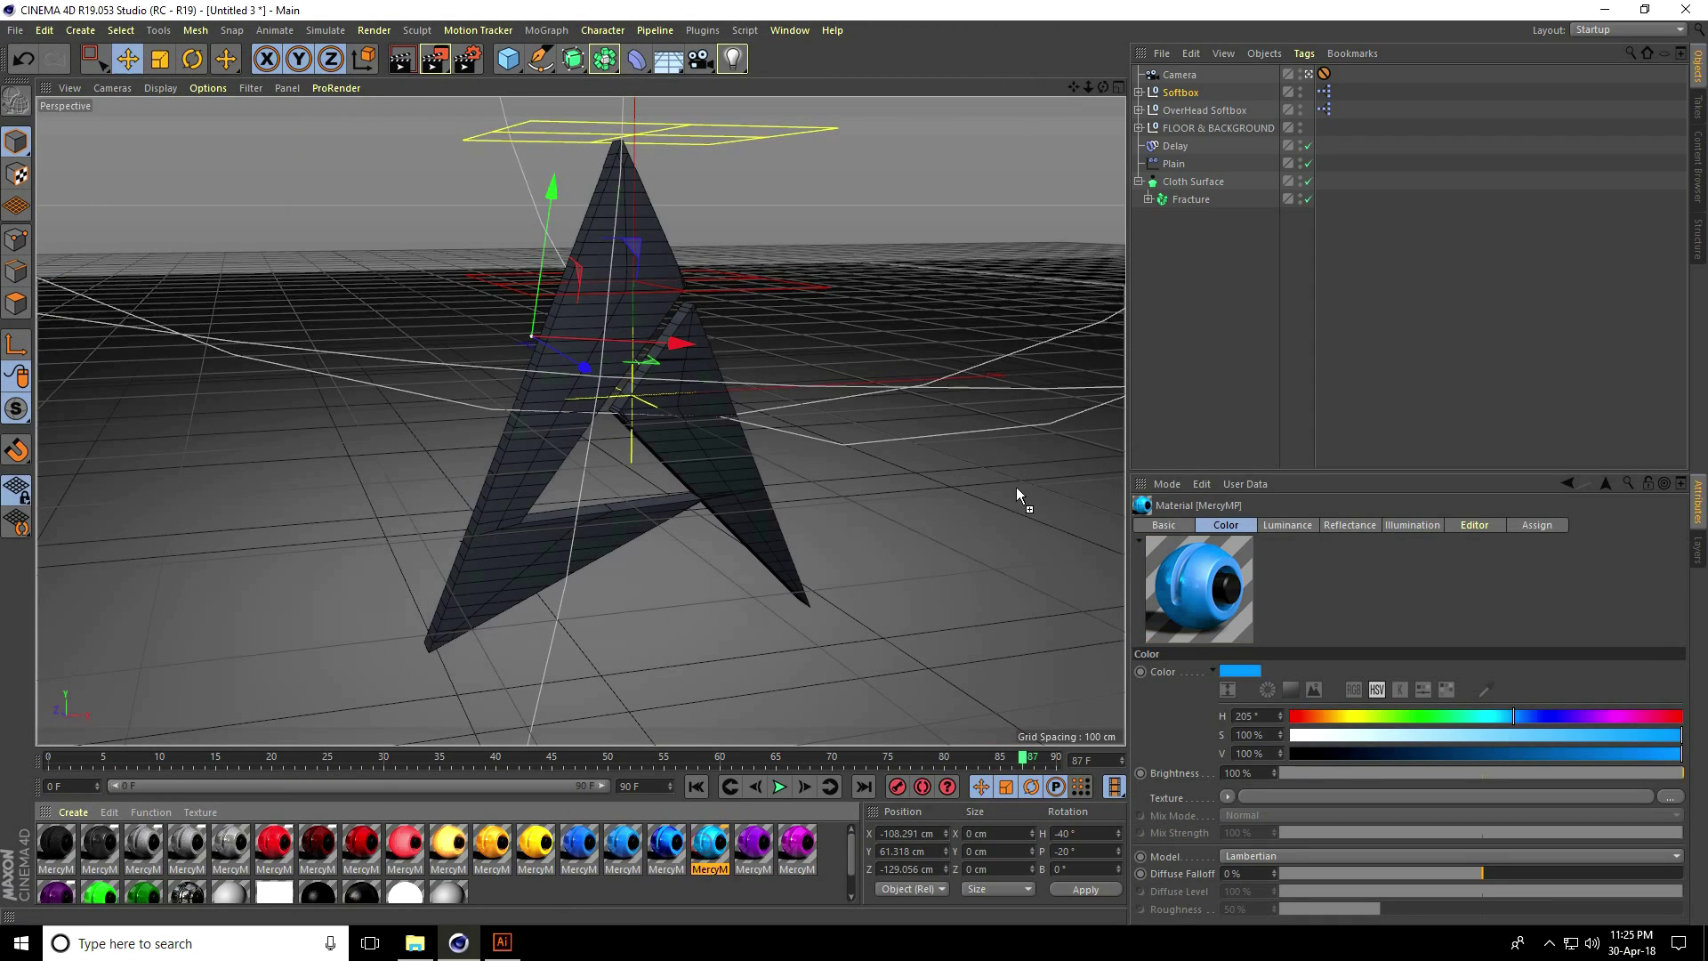
pyautogui.moveTo(1211, 187); pyautogui.dragTo(1211, 187)
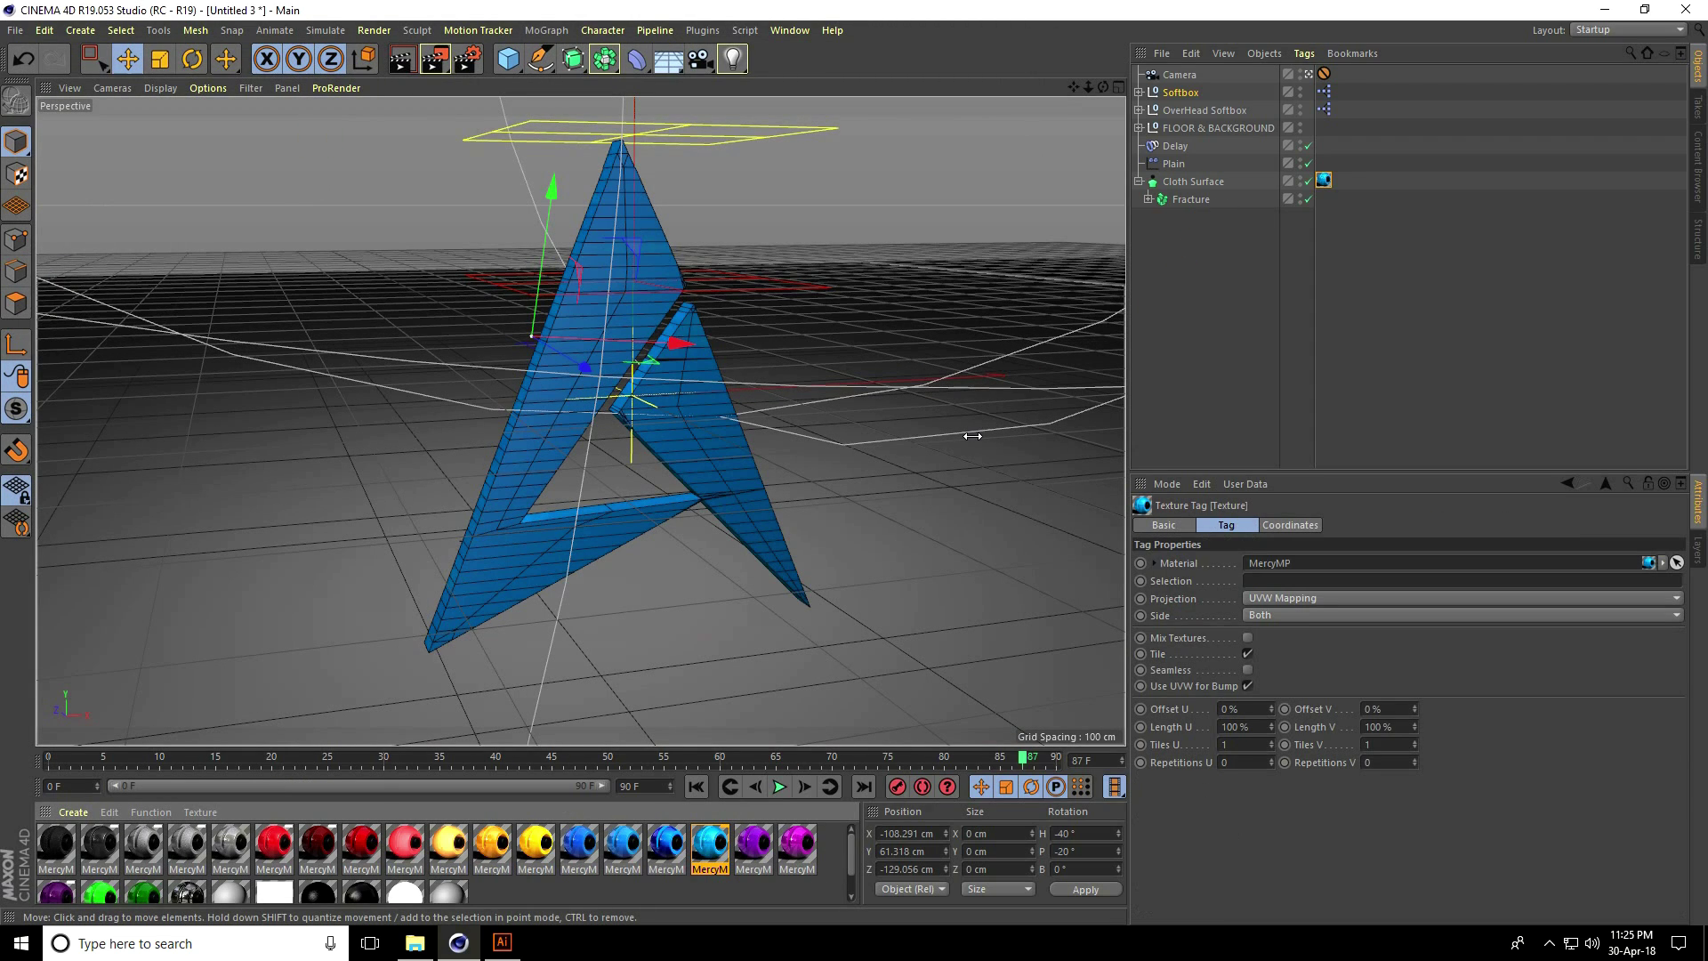
pyautogui.click(160, 88)
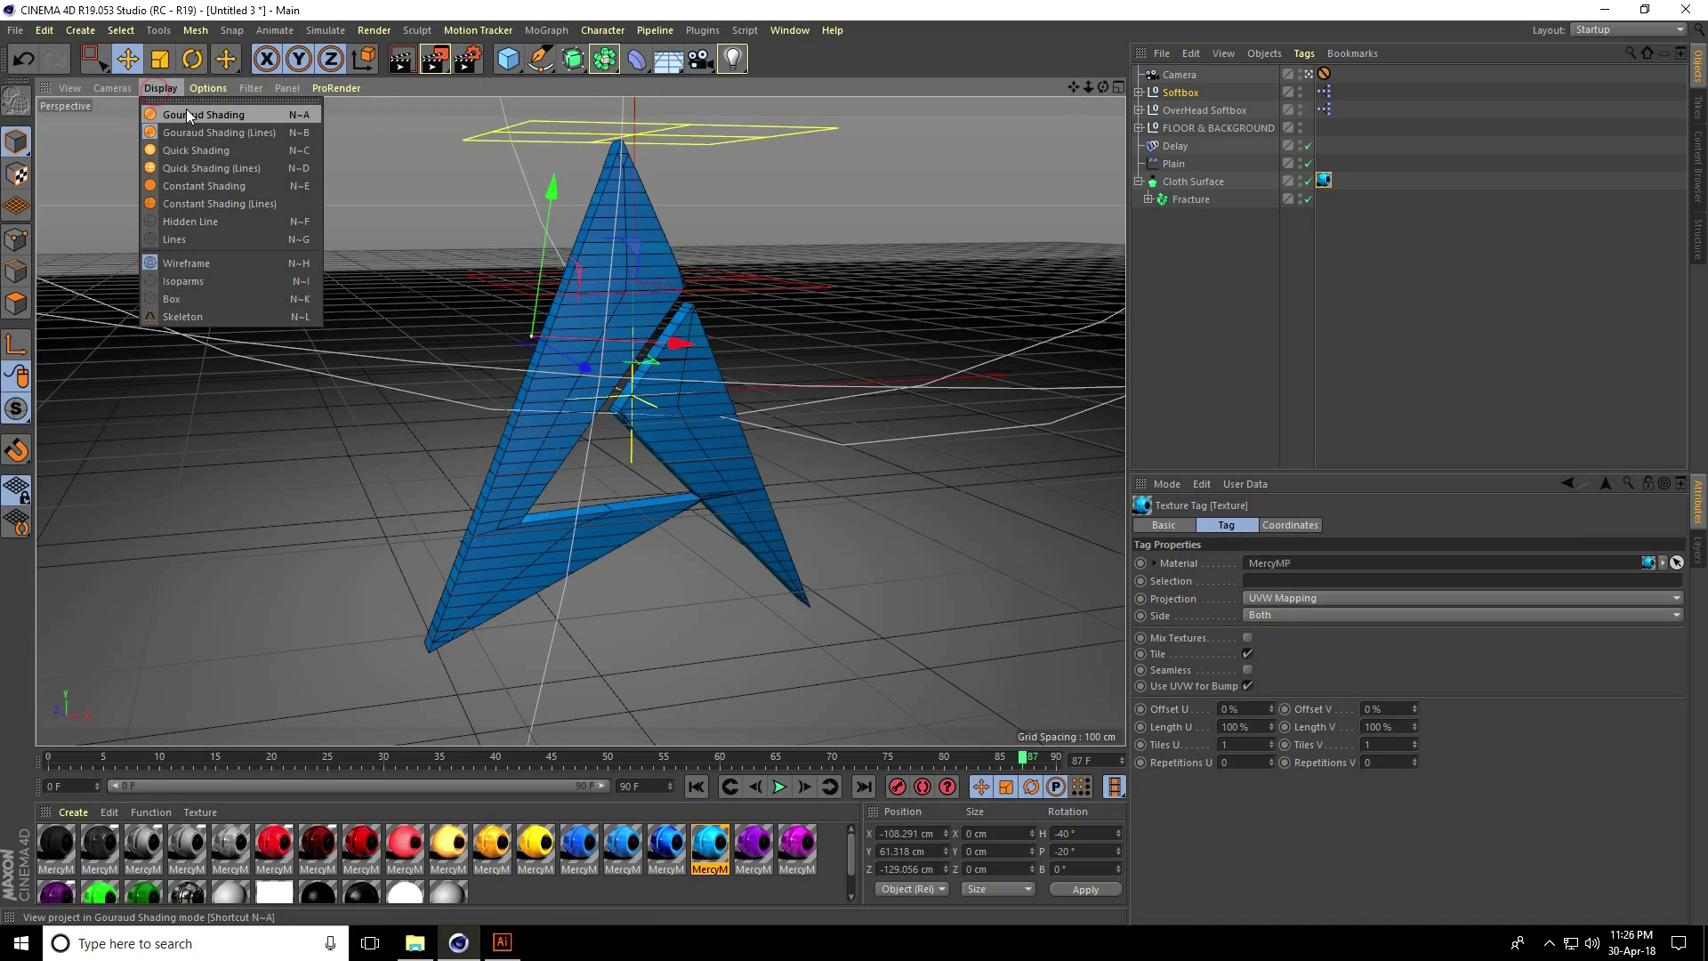
pyautogui.click(186, 108)
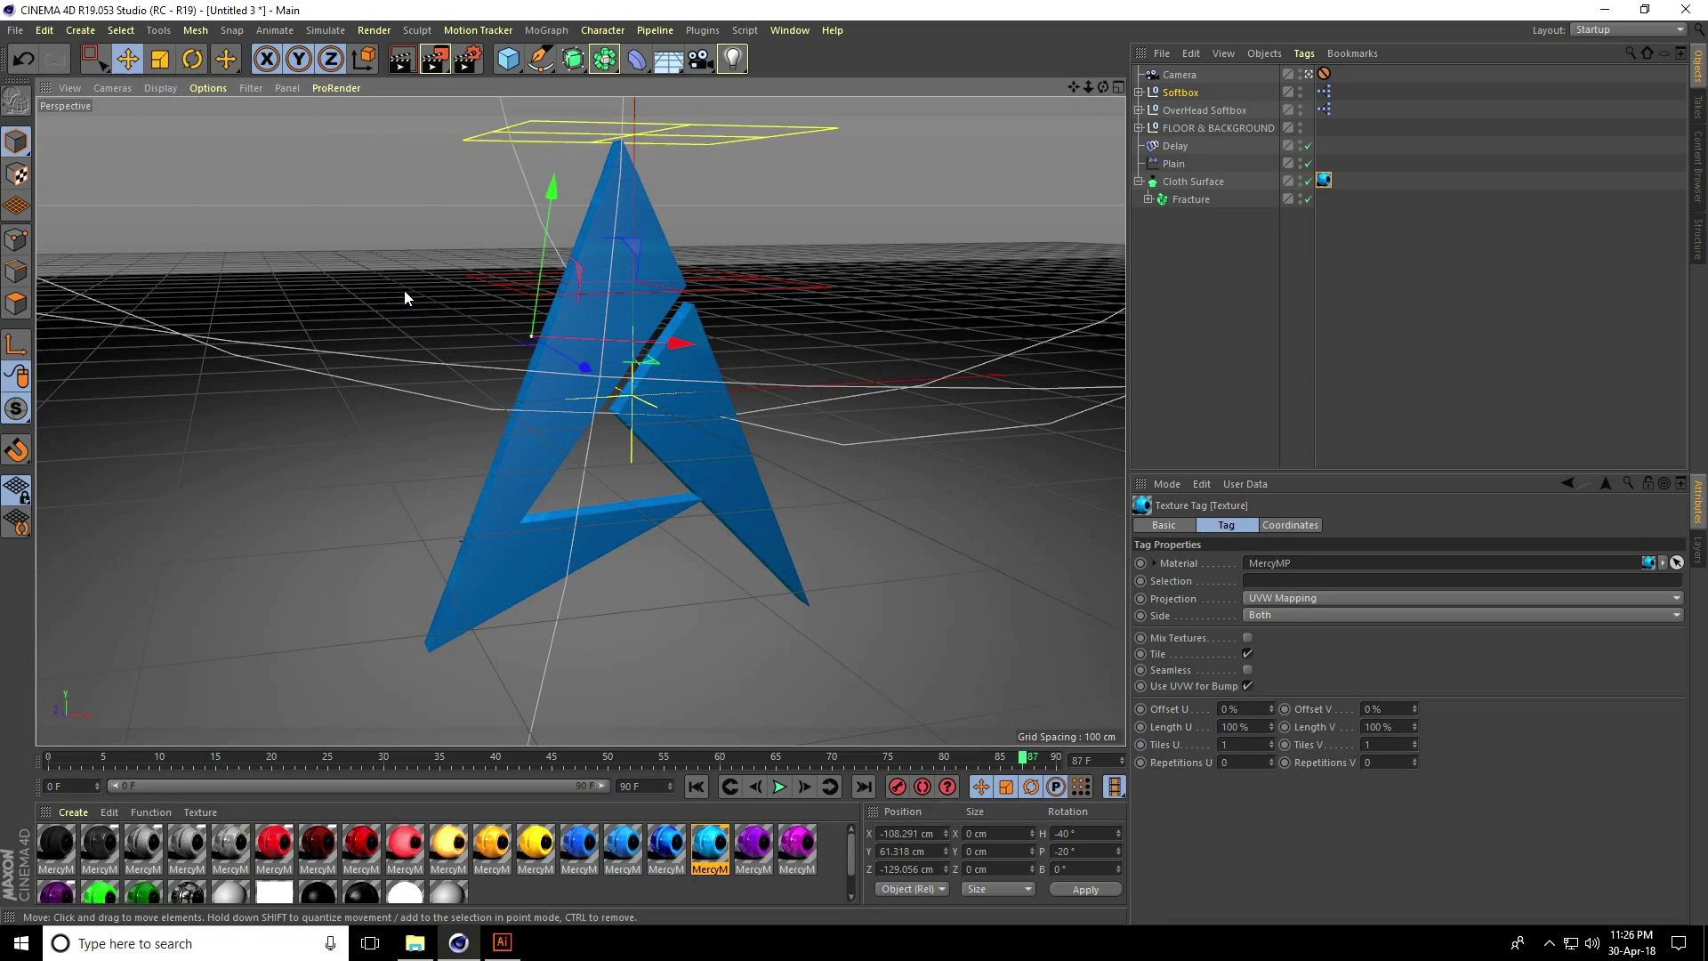
# Step: Use the HDTV 1080 29.97 output preset and render All Frames
pyautogui.click(465, 66)
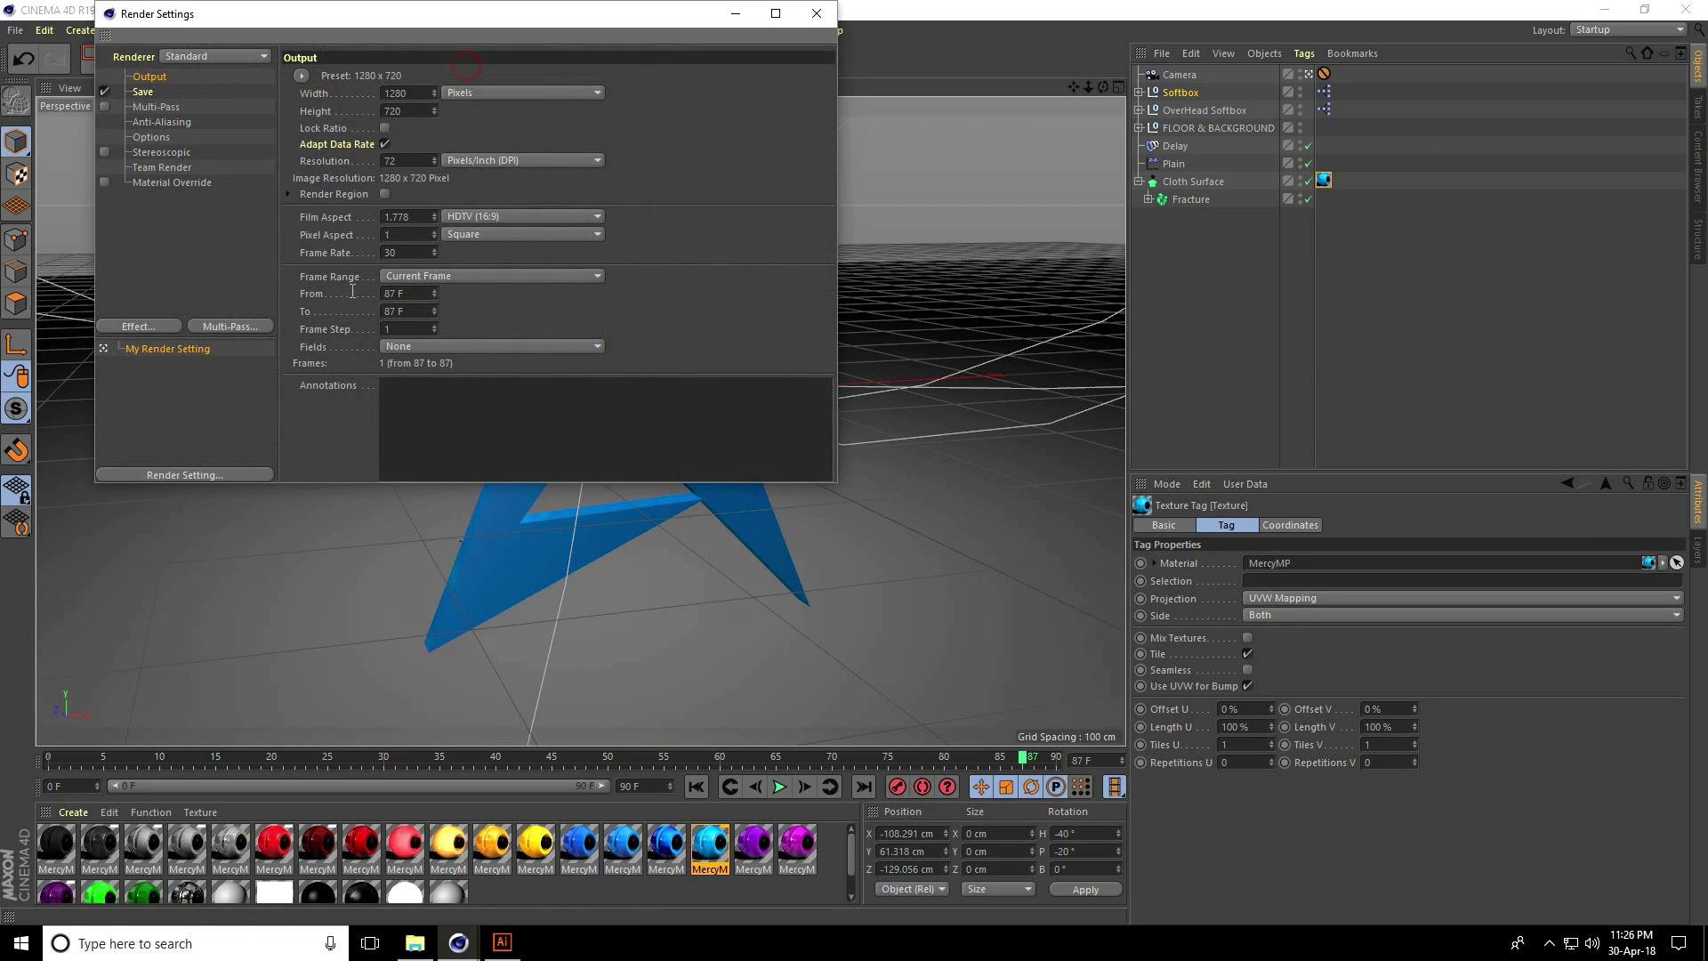
pyautogui.click(302, 77)
pyautogui.moveTo(326, 129)
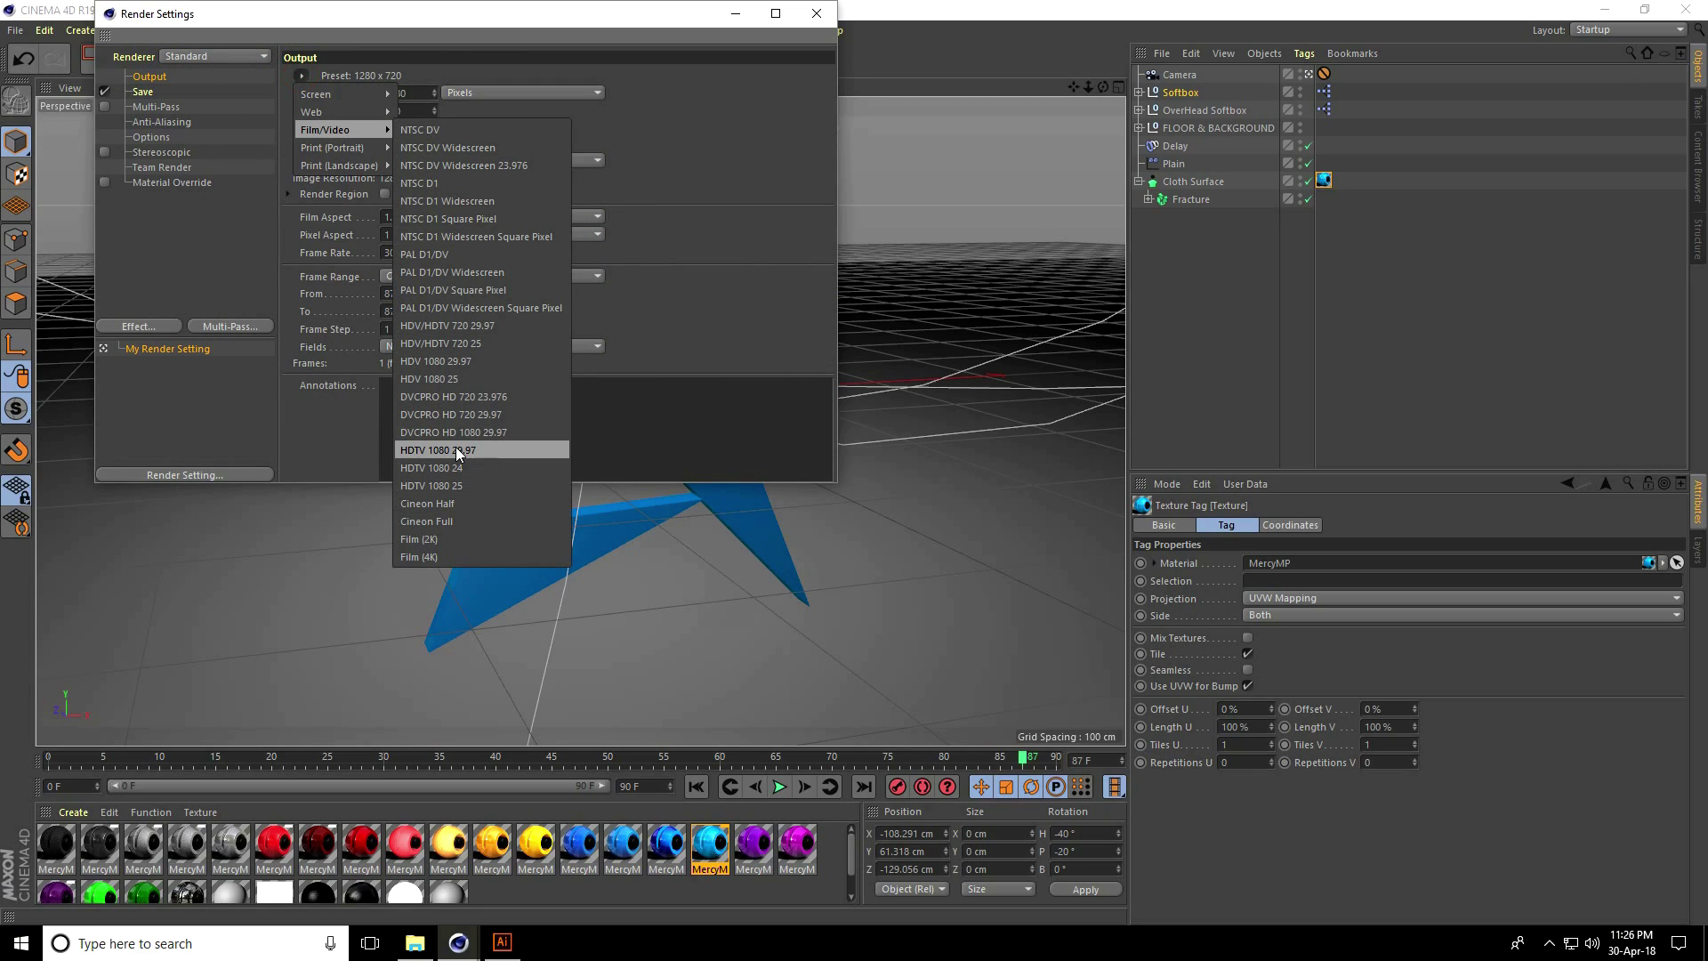
pyautogui.click(508, 453)
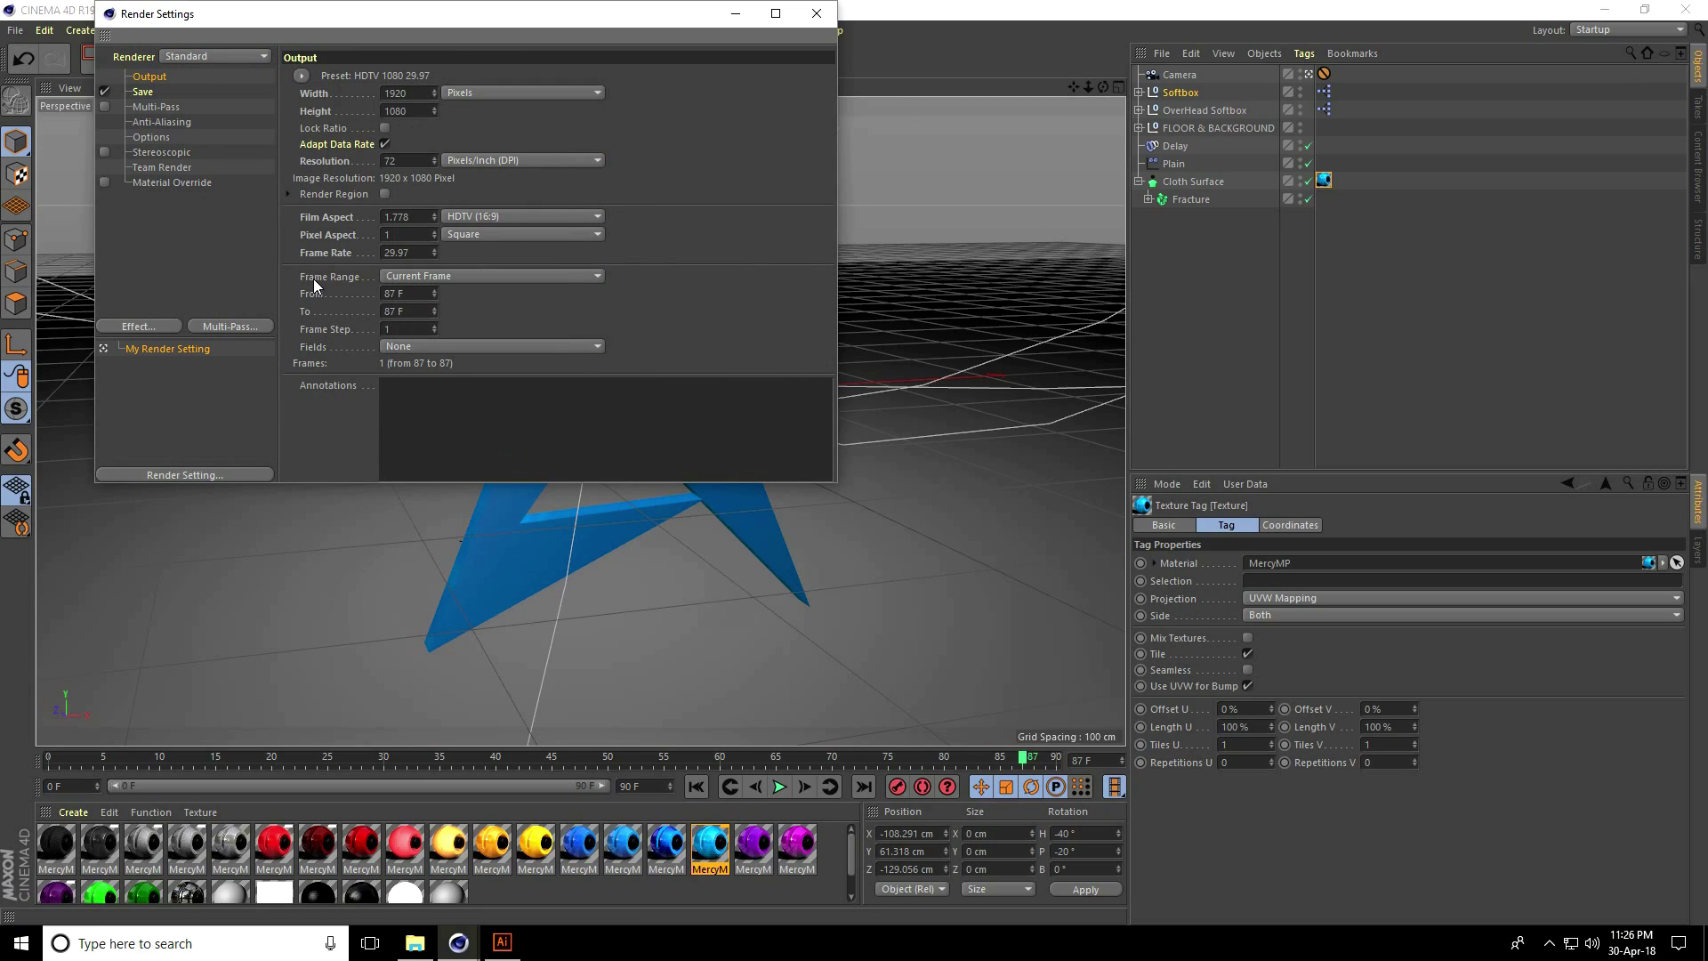
pyautogui.click(423, 277)
pyautogui.click(455, 332)
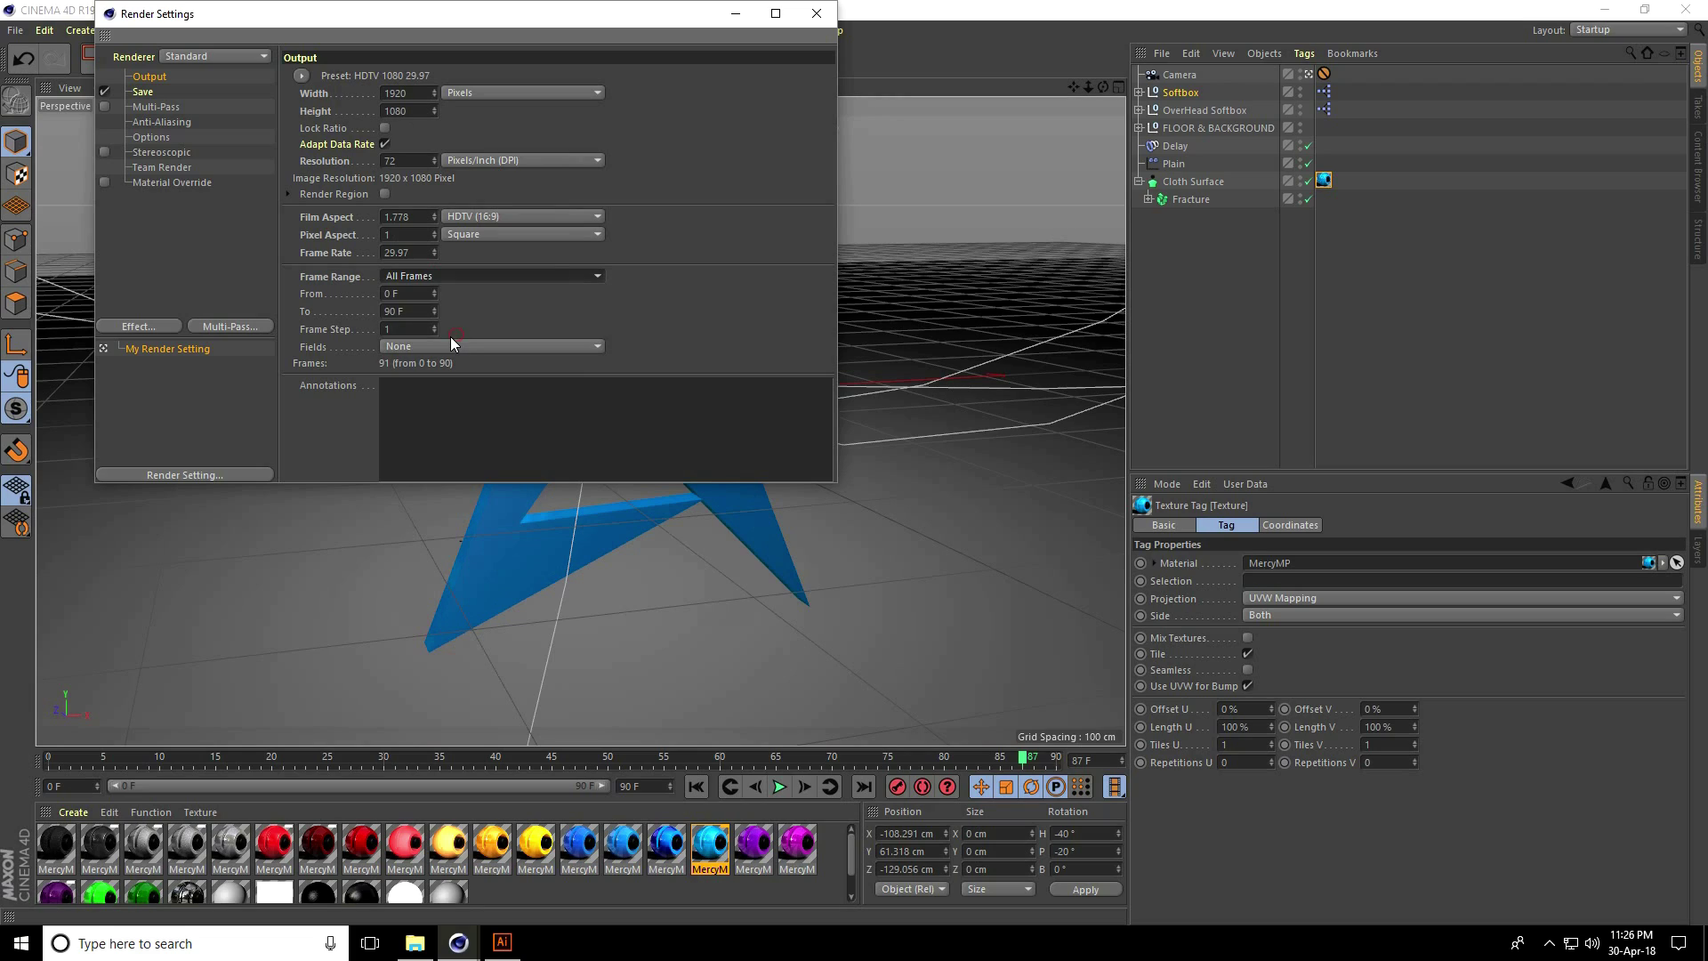
# Step: Save the render as MP4 to Desktop\logo\logo animation
pyautogui.click(142, 91)
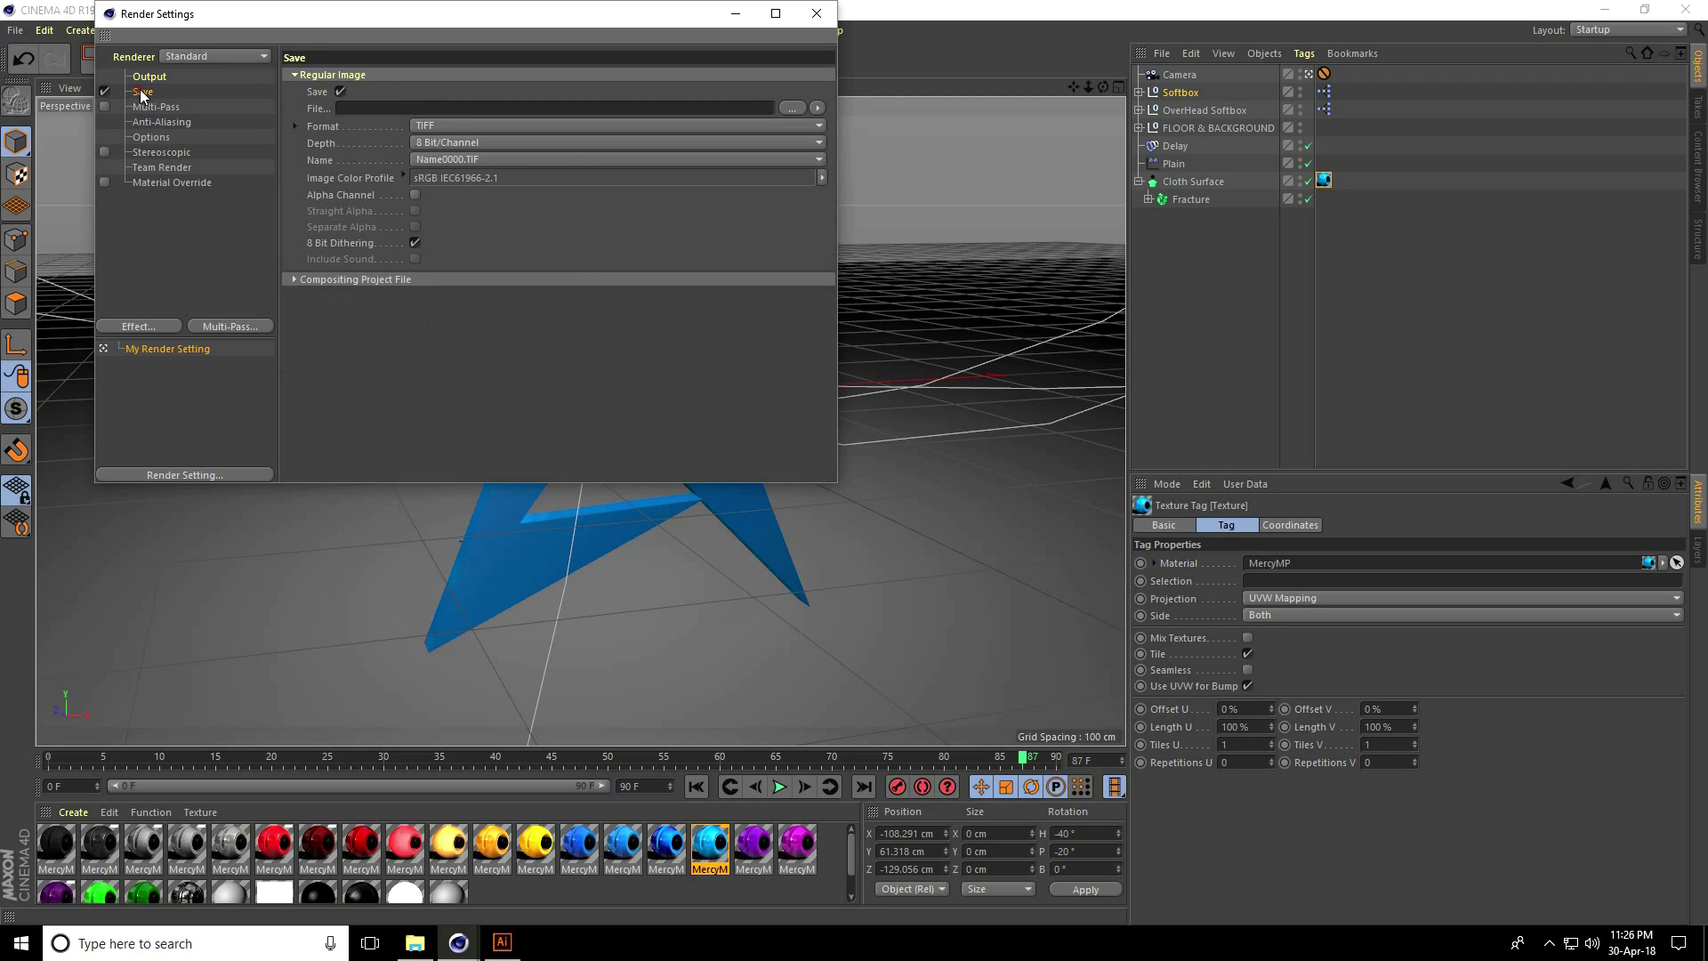
pyautogui.click(439, 126)
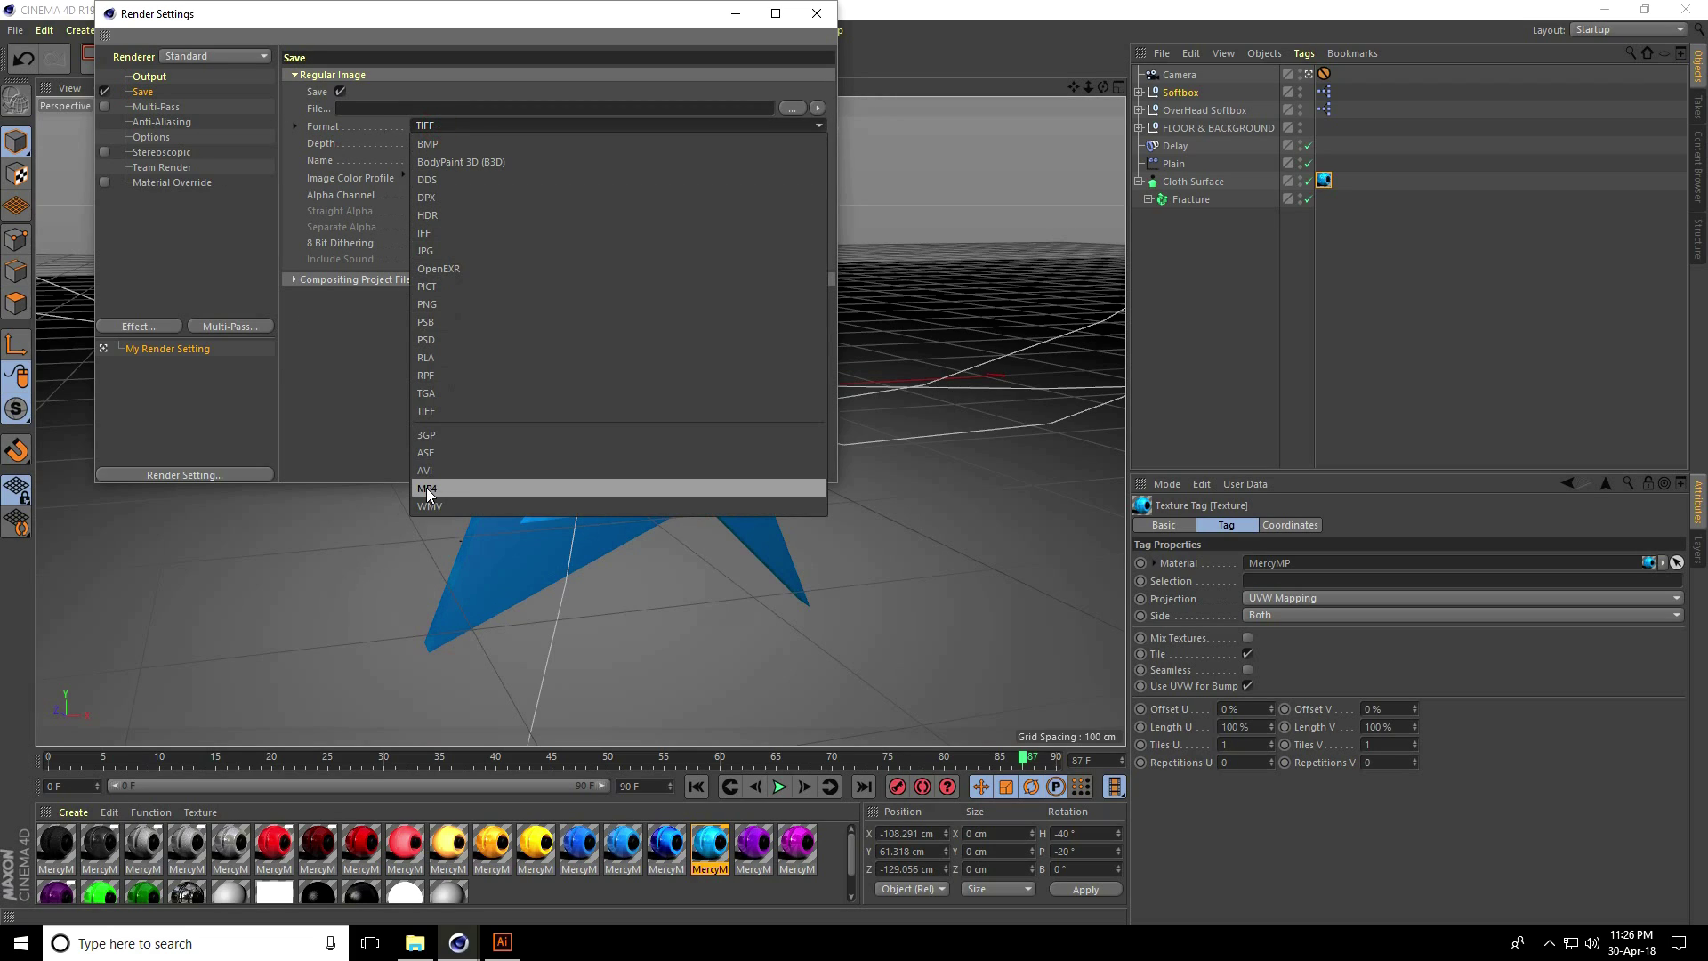
pyautogui.click(454, 490)
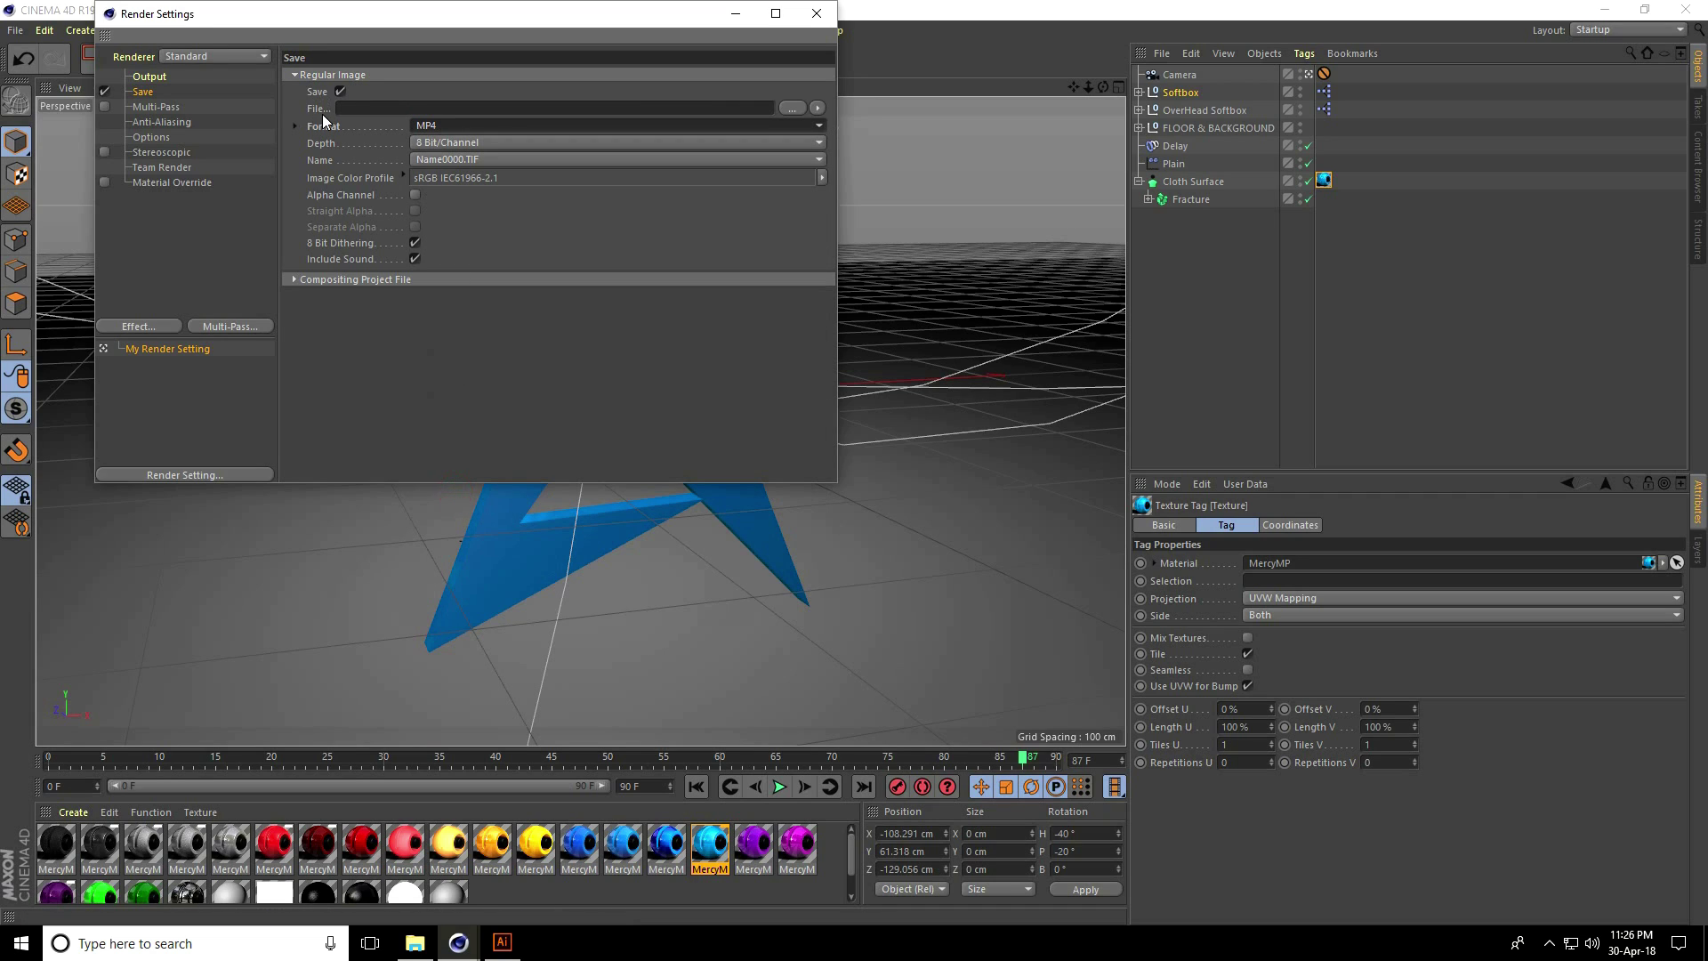
pyautogui.click(794, 105)
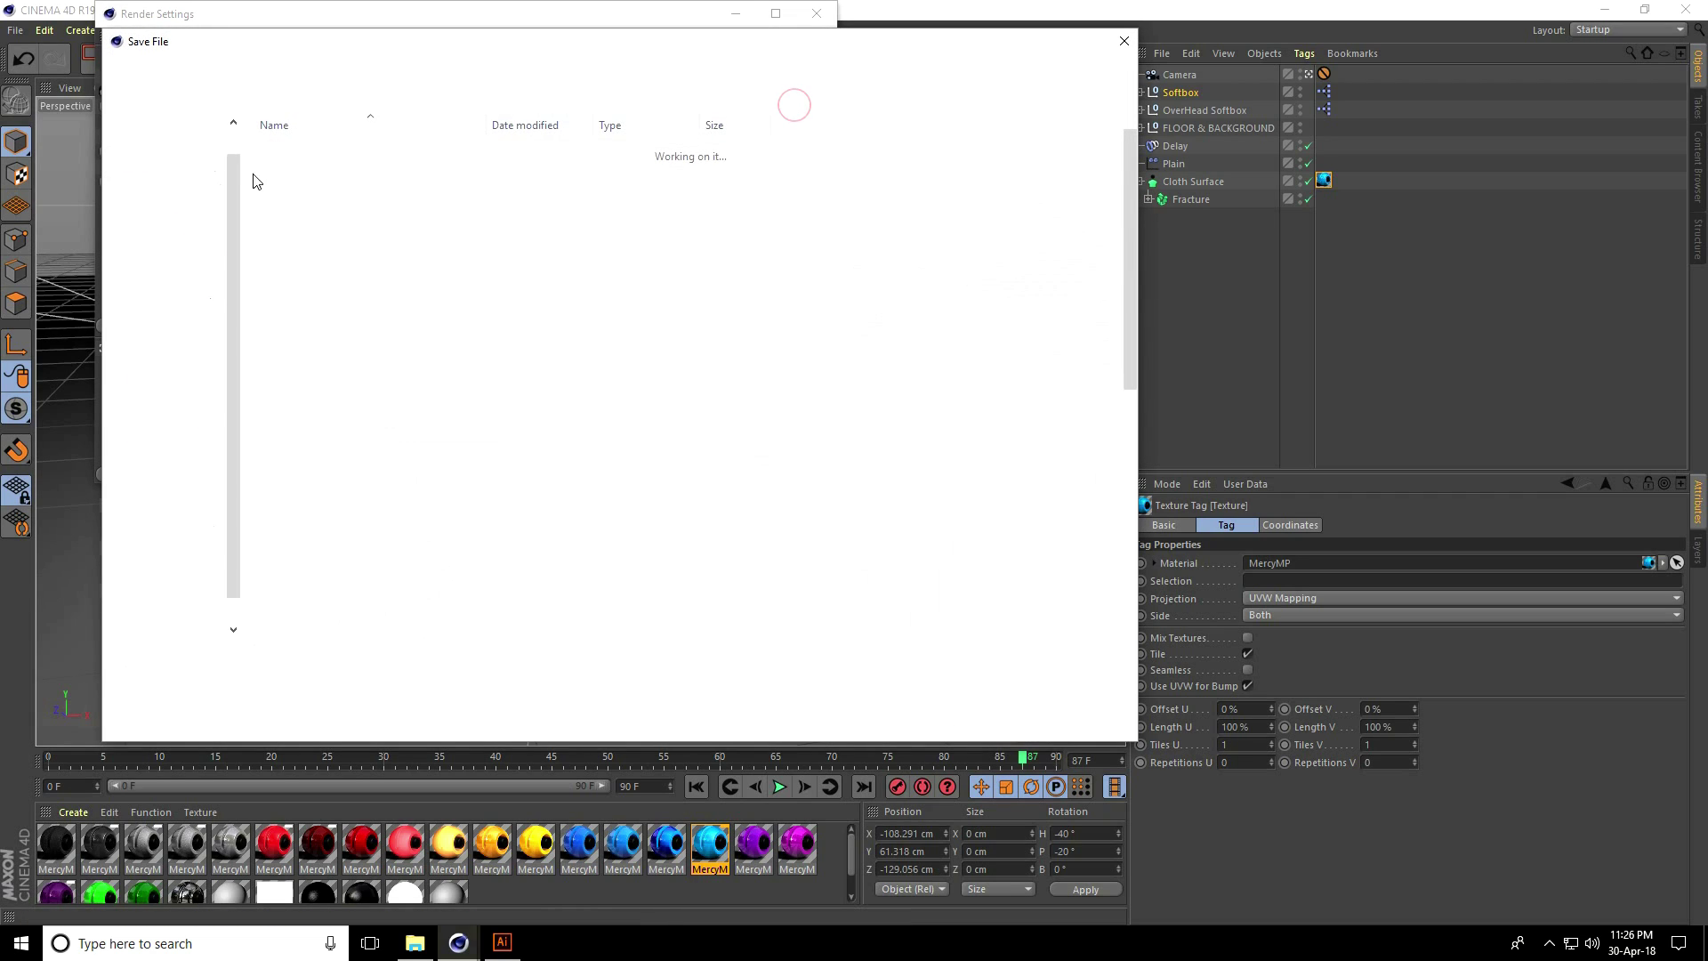
pyautogui.click(174, 130)
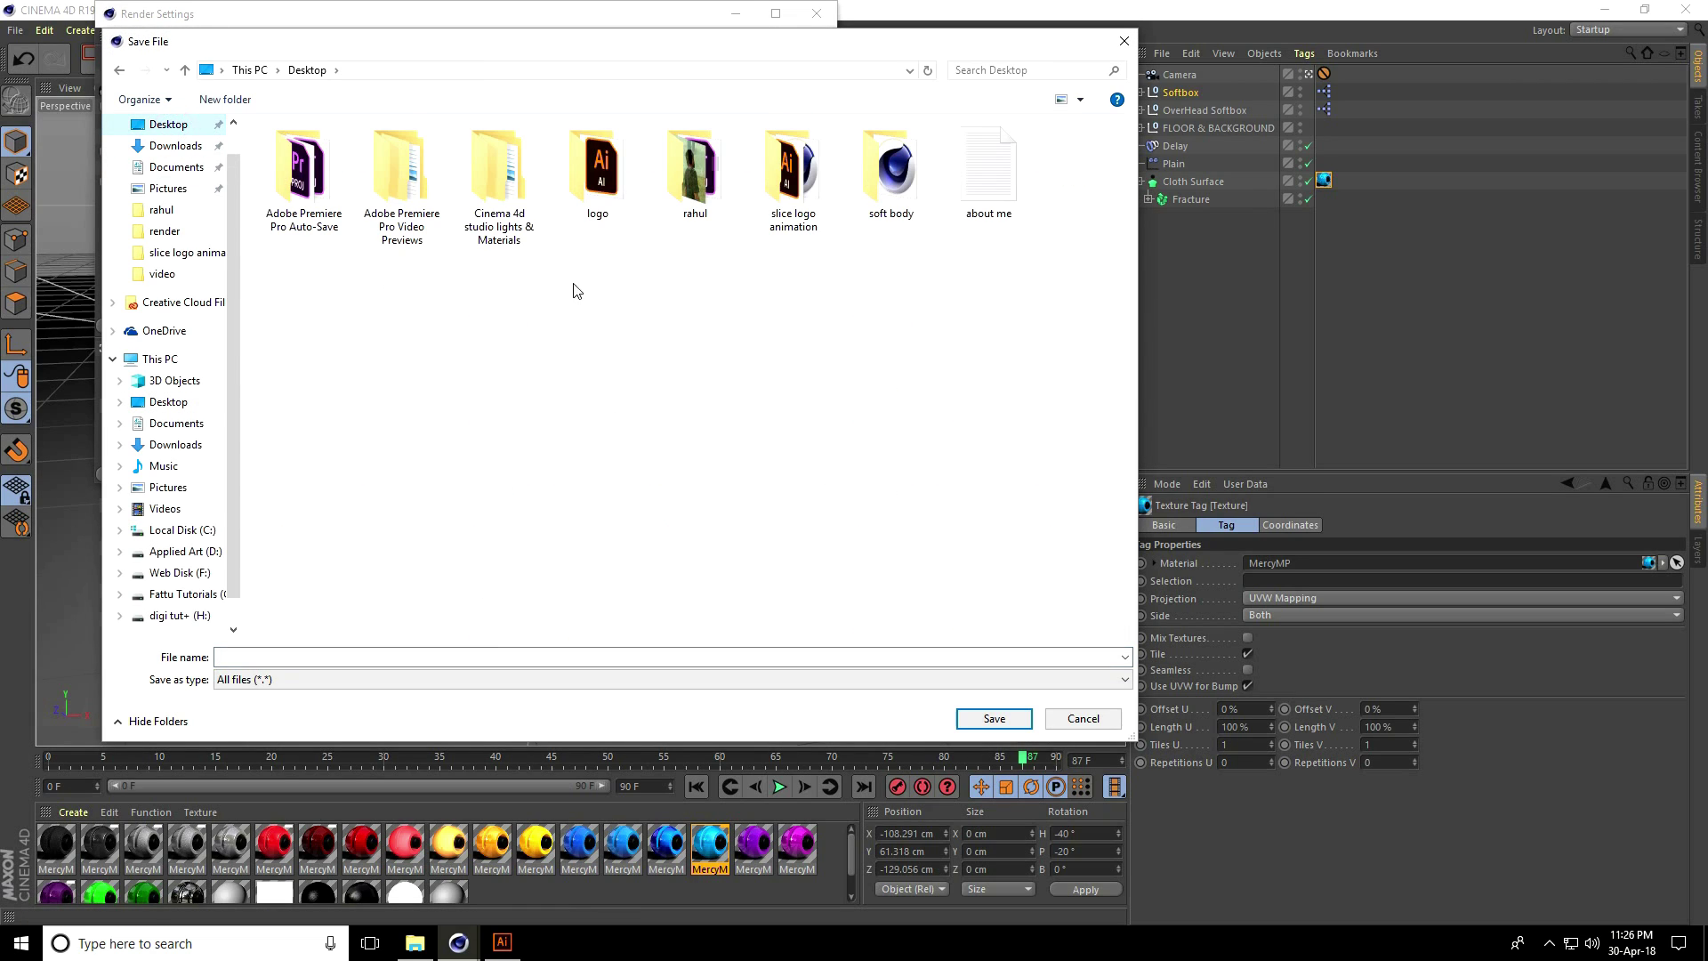
pyautogui.doubleClick(589, 203)
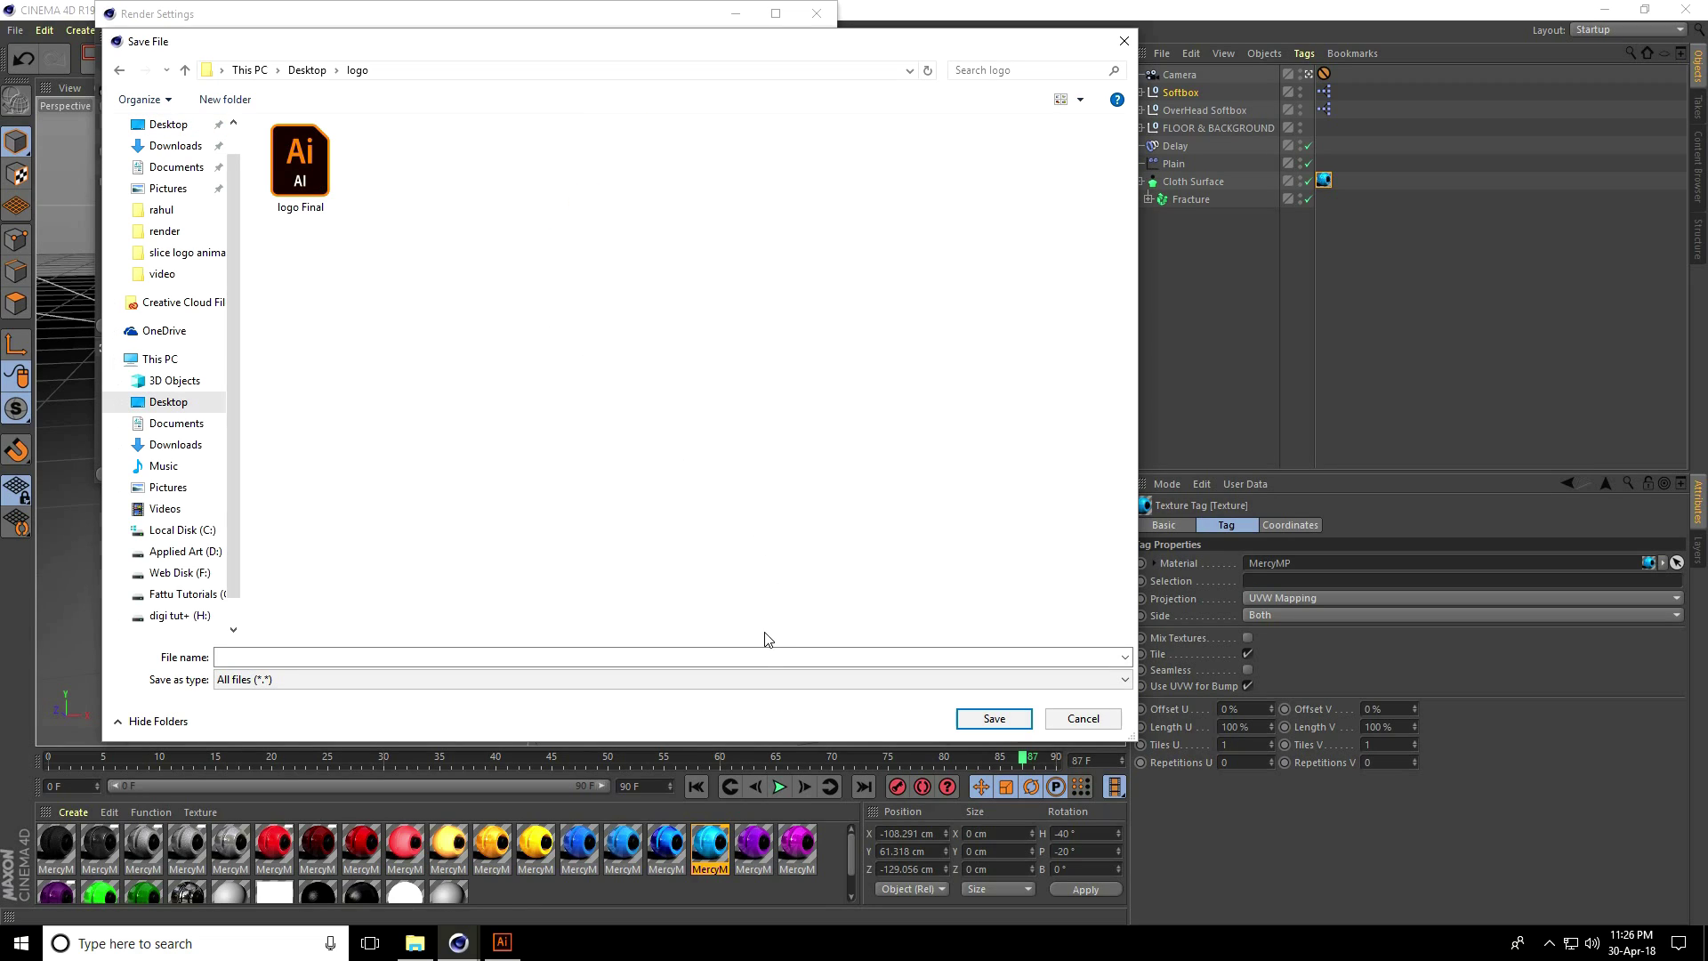
pyautogui.click(759, 656)
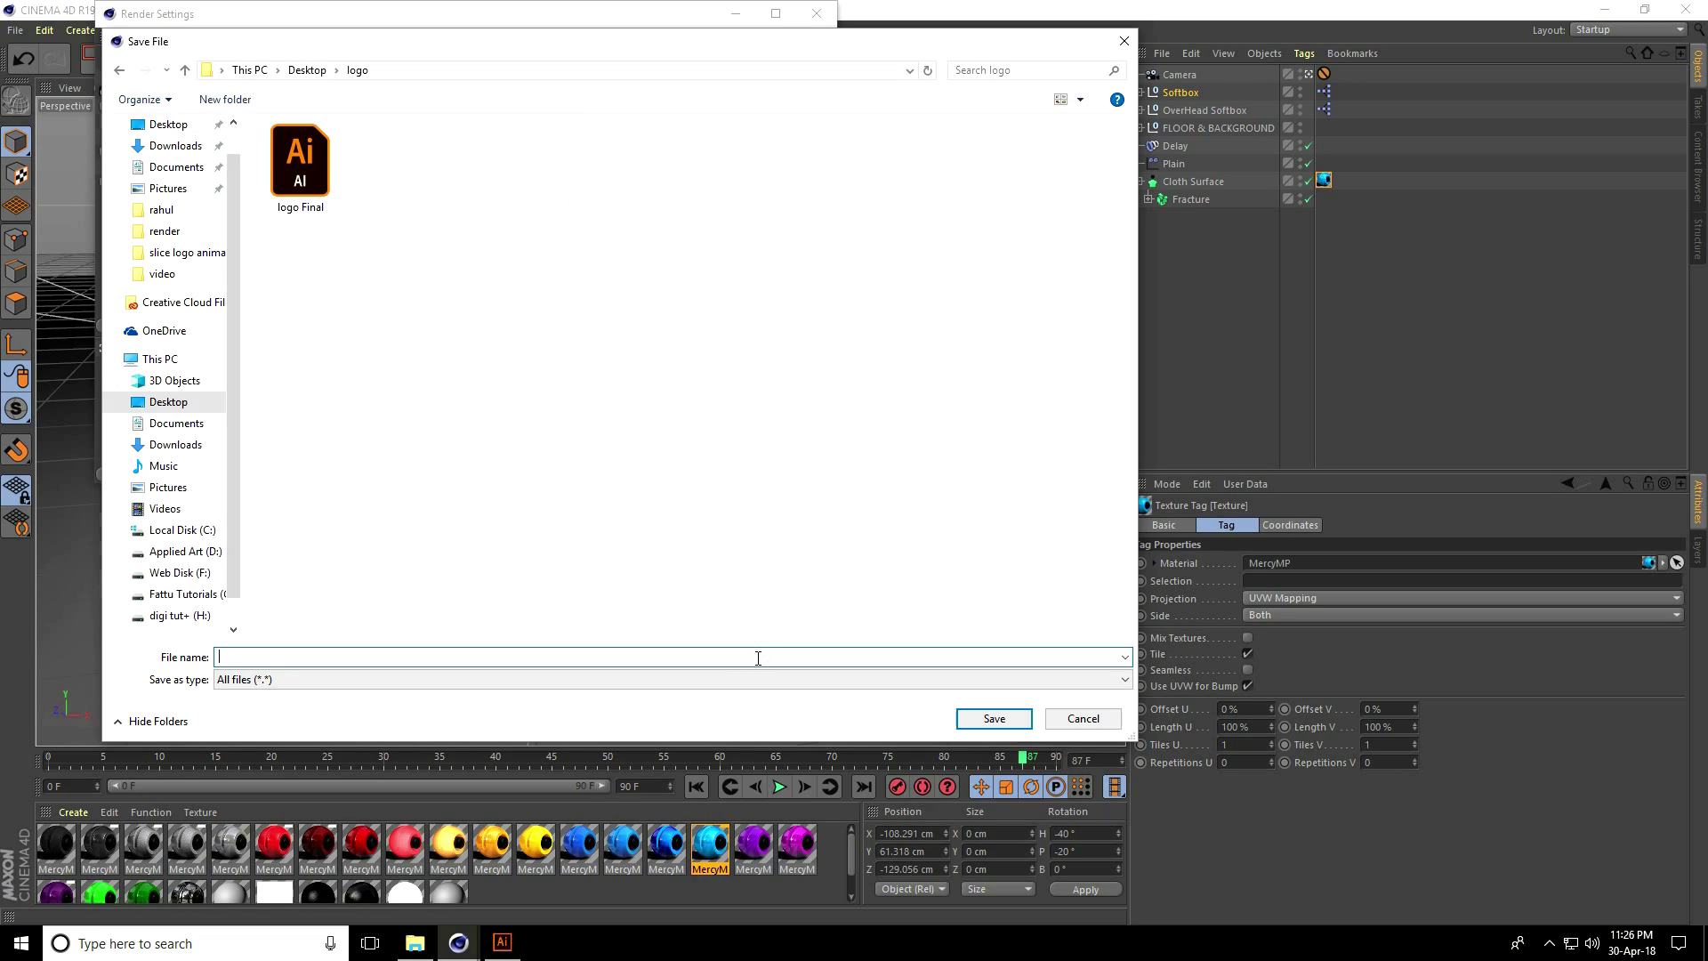
pyautogui.write('logo animation')
pyautogui.click(997, 718)
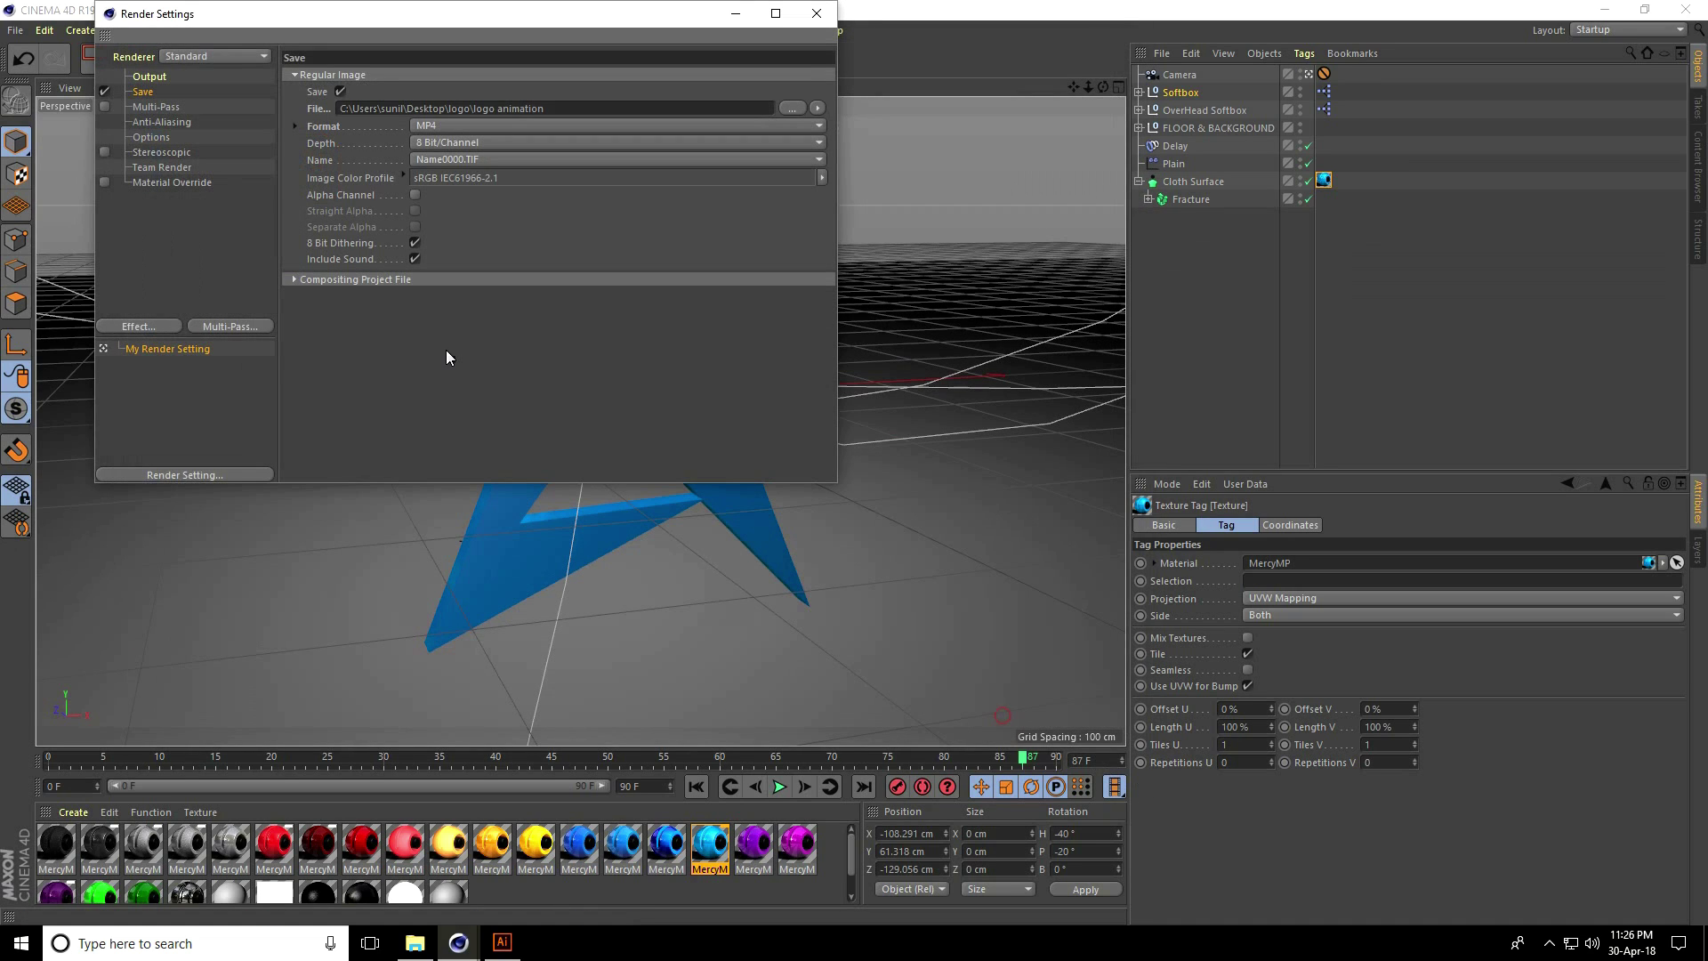
# Step: Add Ambient Occlusion with 128 maximum samples and 100% accuracy
pyautogui.click(135, 324)
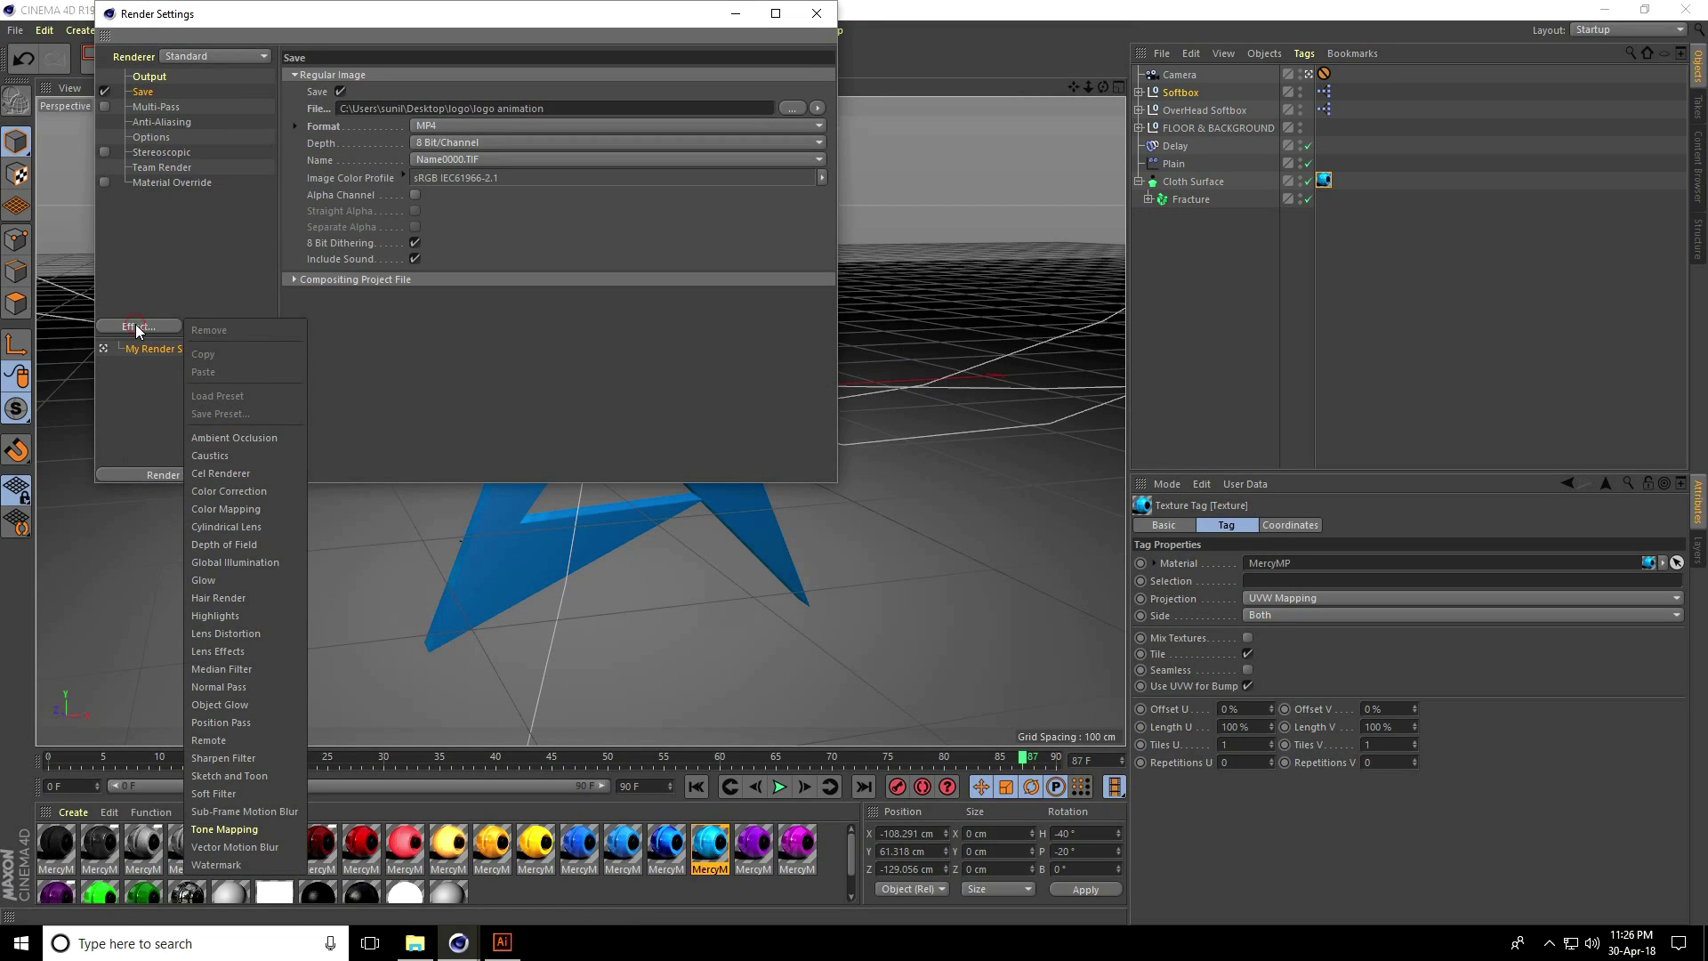
pyautogui.click(239, 438)
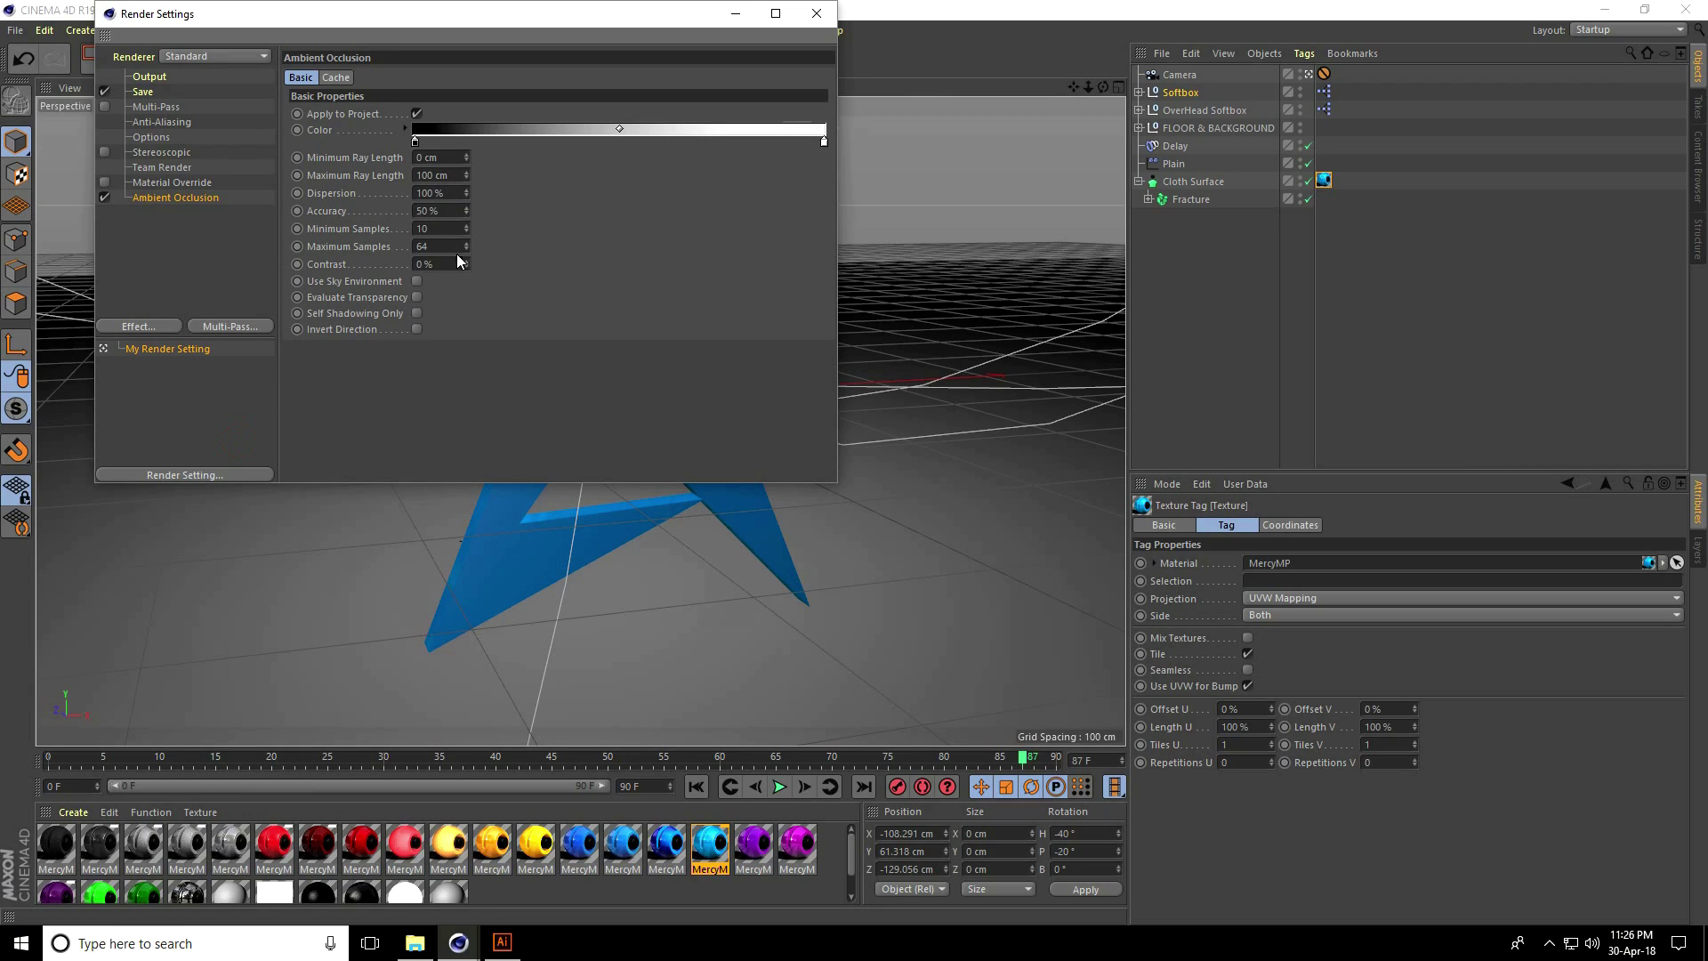
pyautogui.write('128')
pyautogui.press('Return')
# Step: Add Global Illumination, set Anti-Aliasing to Best, and close Render Settings
pyautogui.click(165, 324)
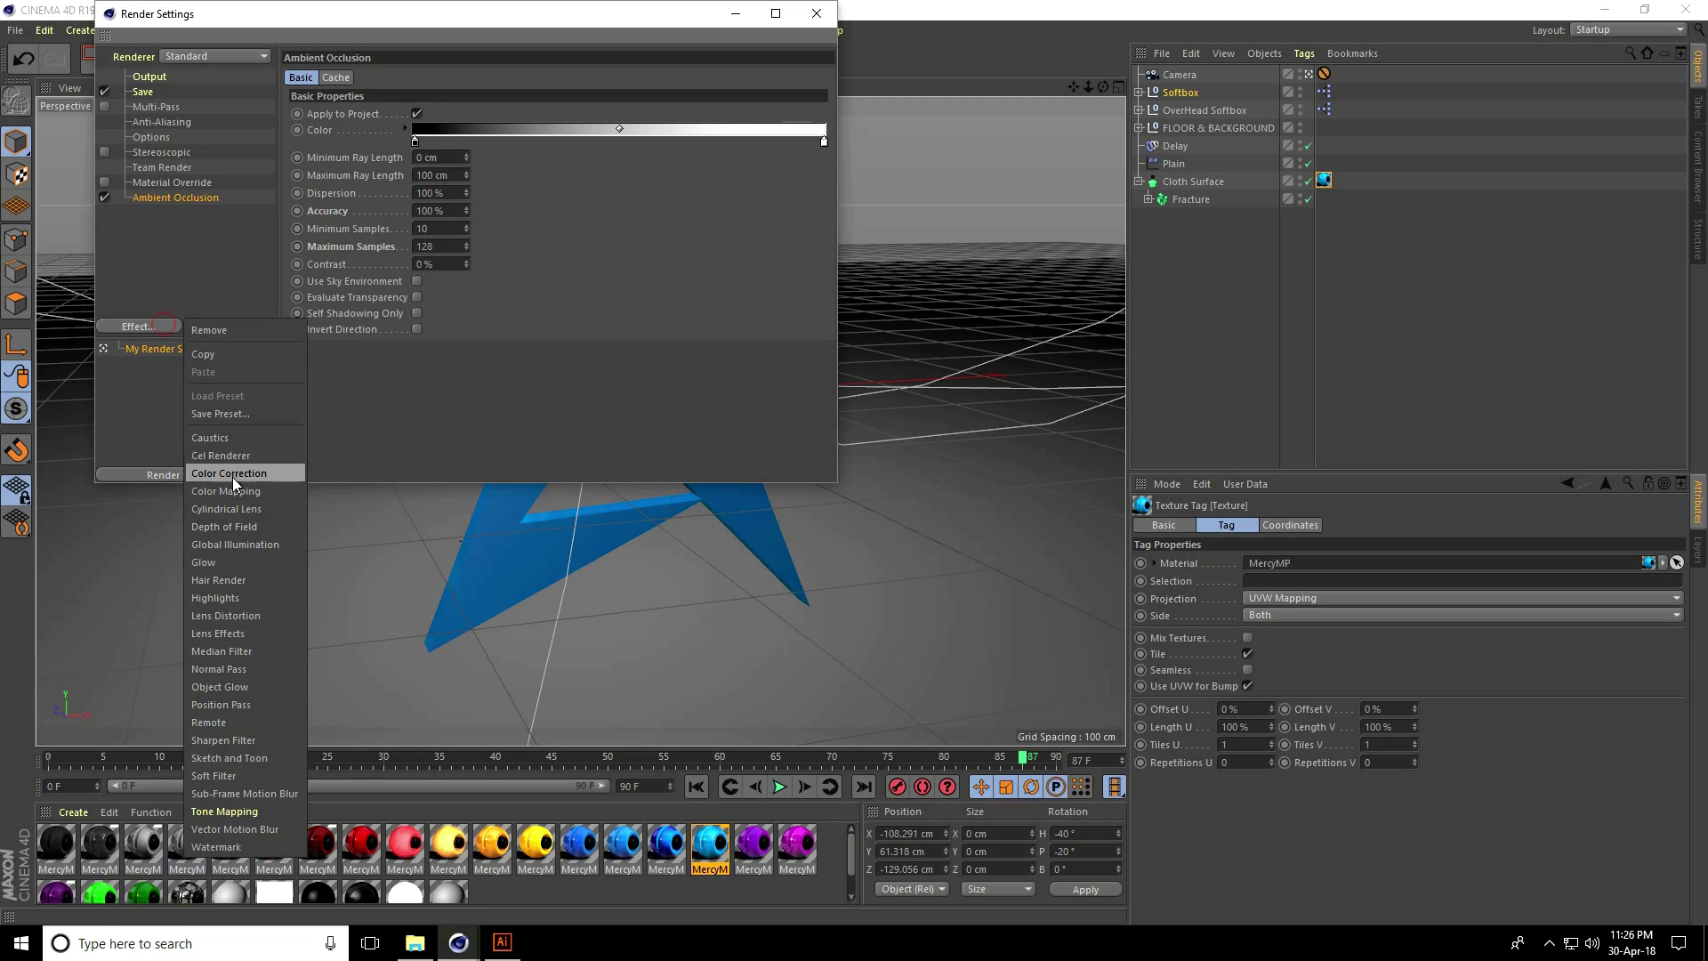
pyautogui.click(242, 540)
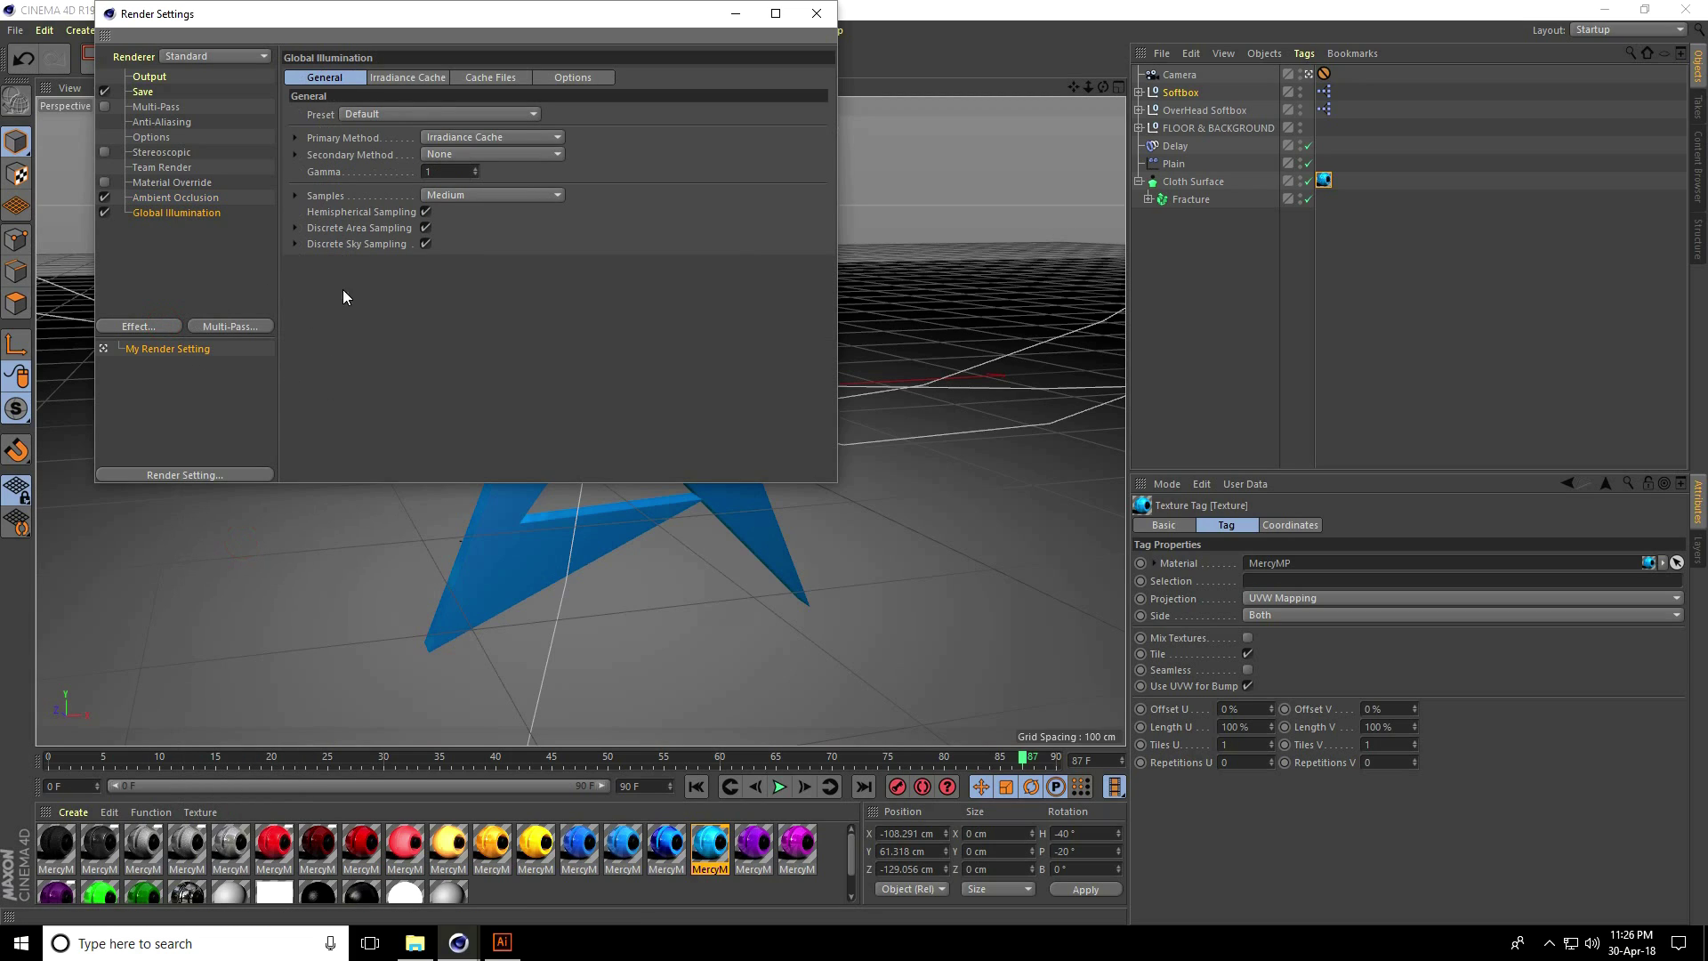
pyautogui.click(154, 122)
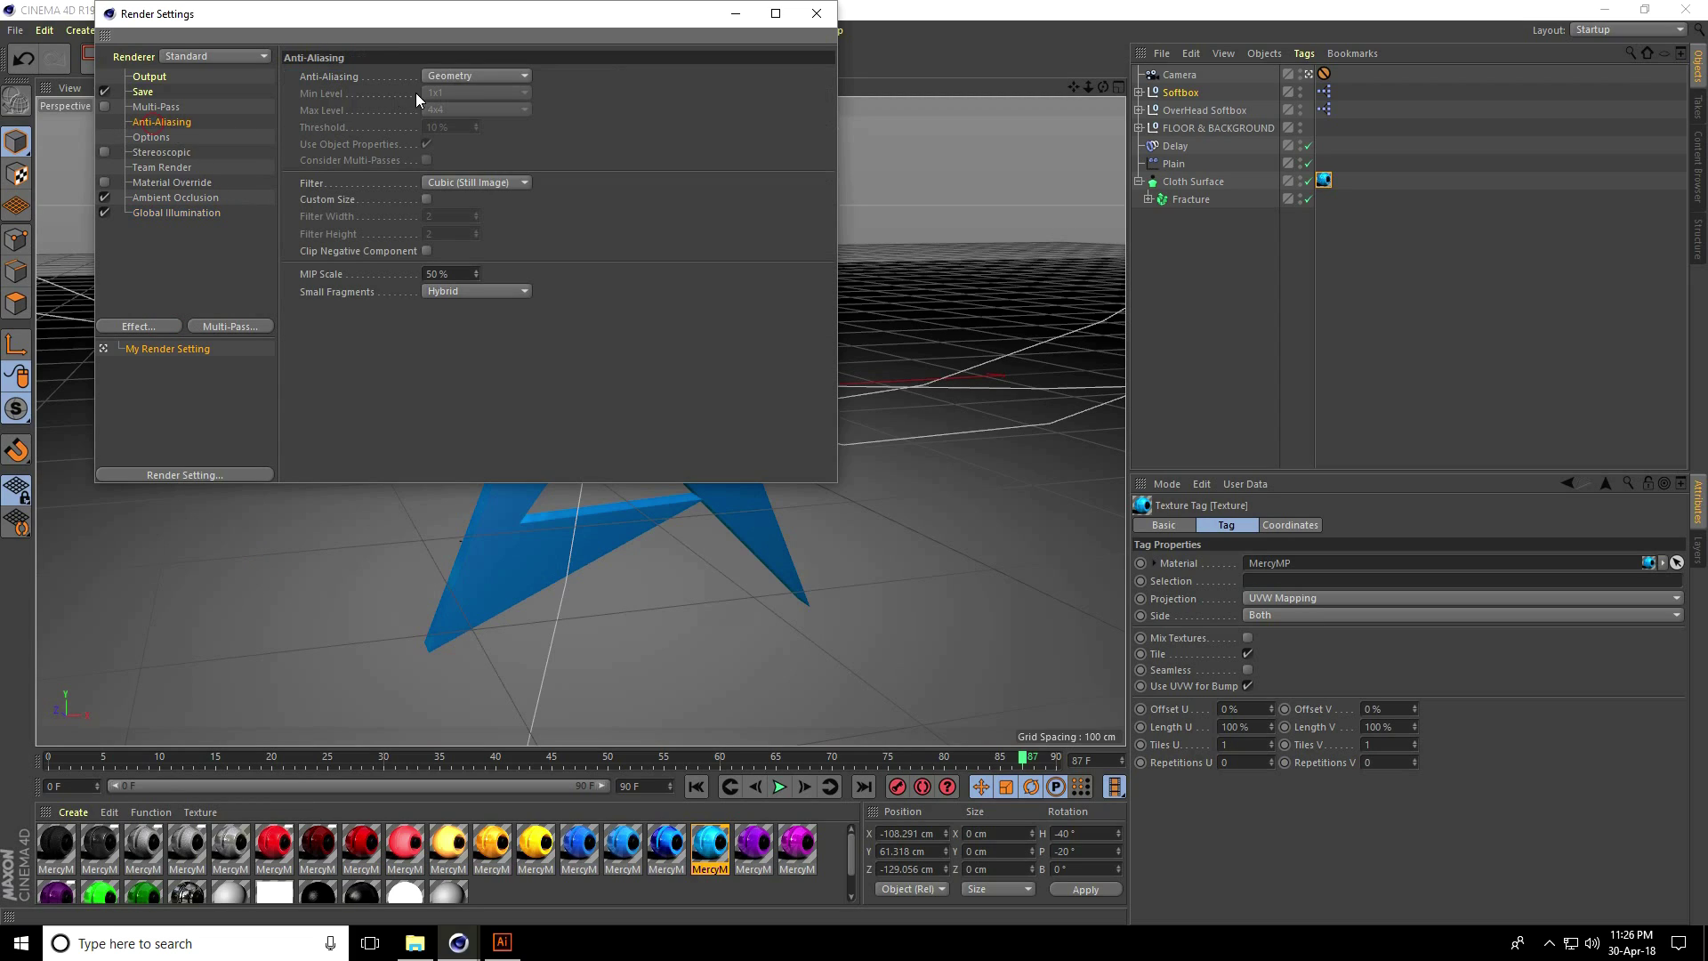
pyautogui.click(455, 76)
pyautogui.click(453, 128)
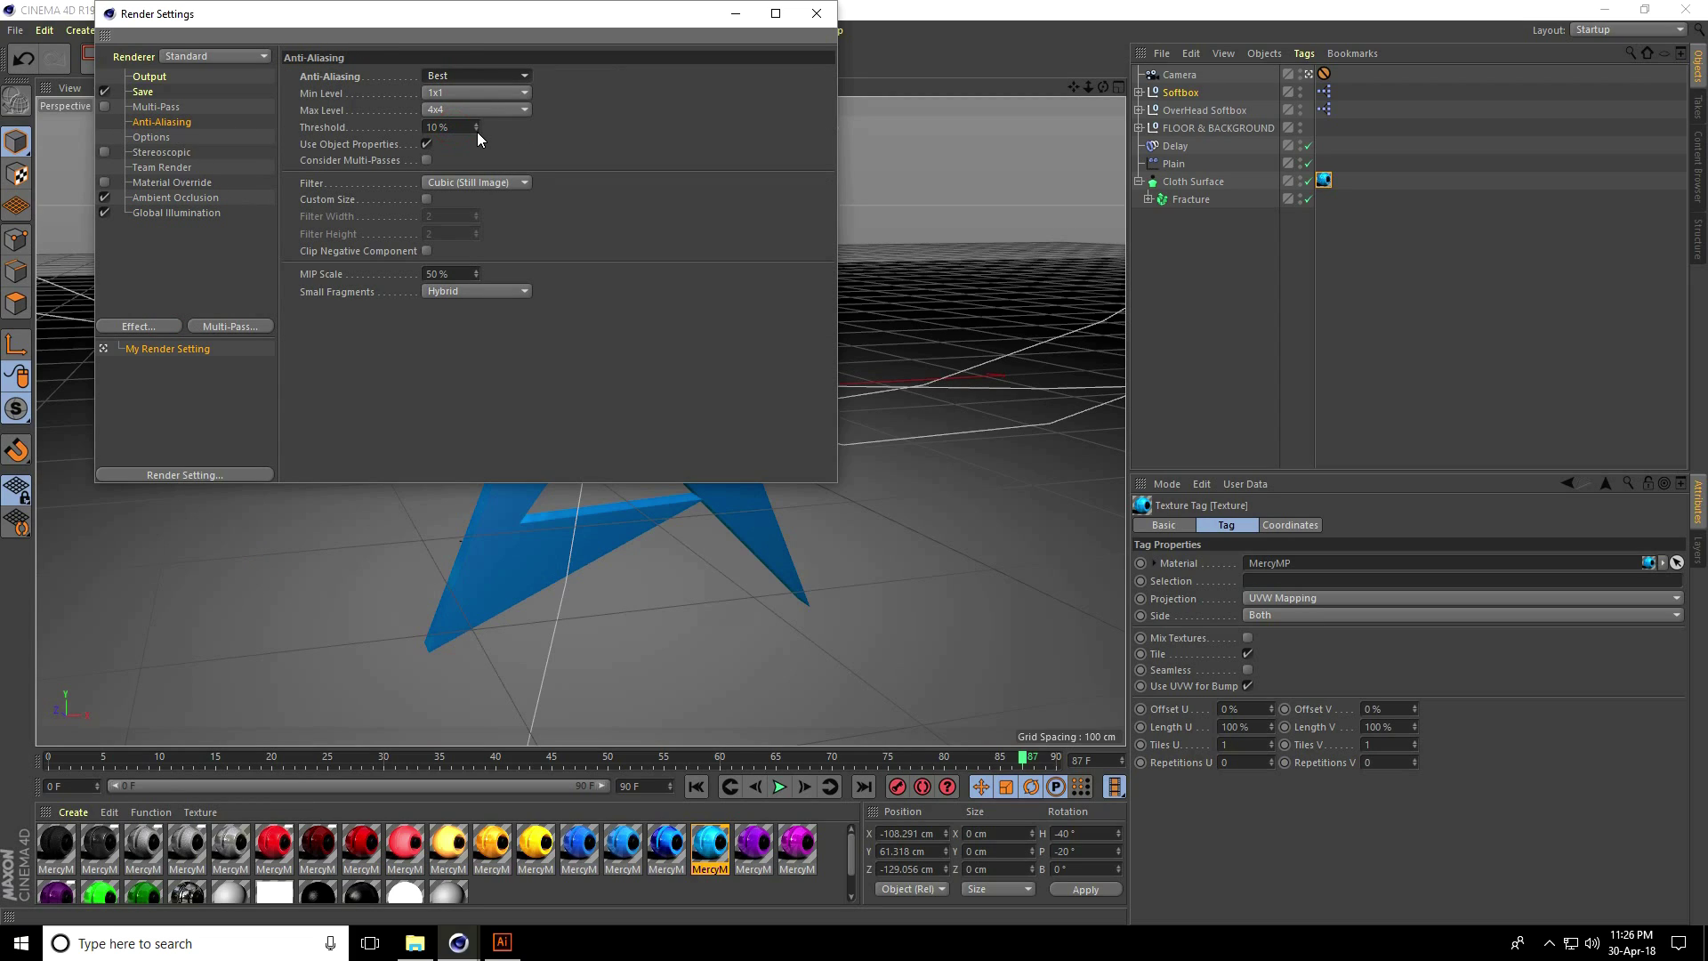
pyautogui.click(817, 16)
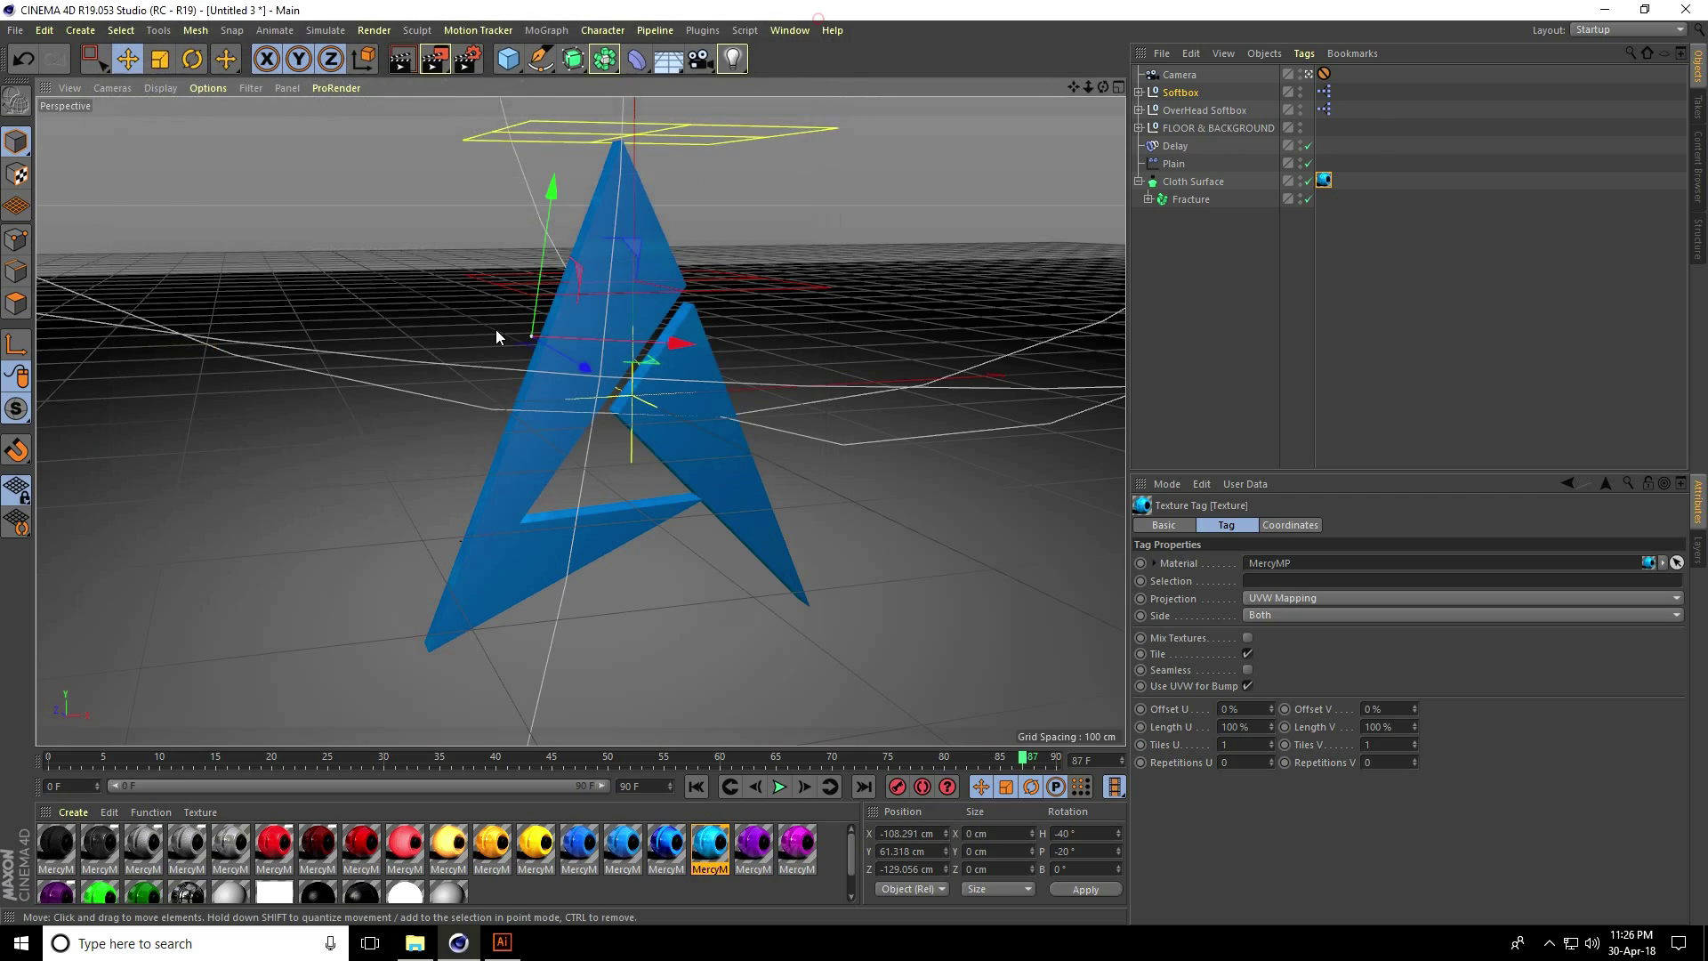
# Step: Render to Picture Viewer past the asset error, with the filter enabled at 20% saturation and 10% contrast
pyautogui.click(429, 64)
pyautogui.click(404, 345)
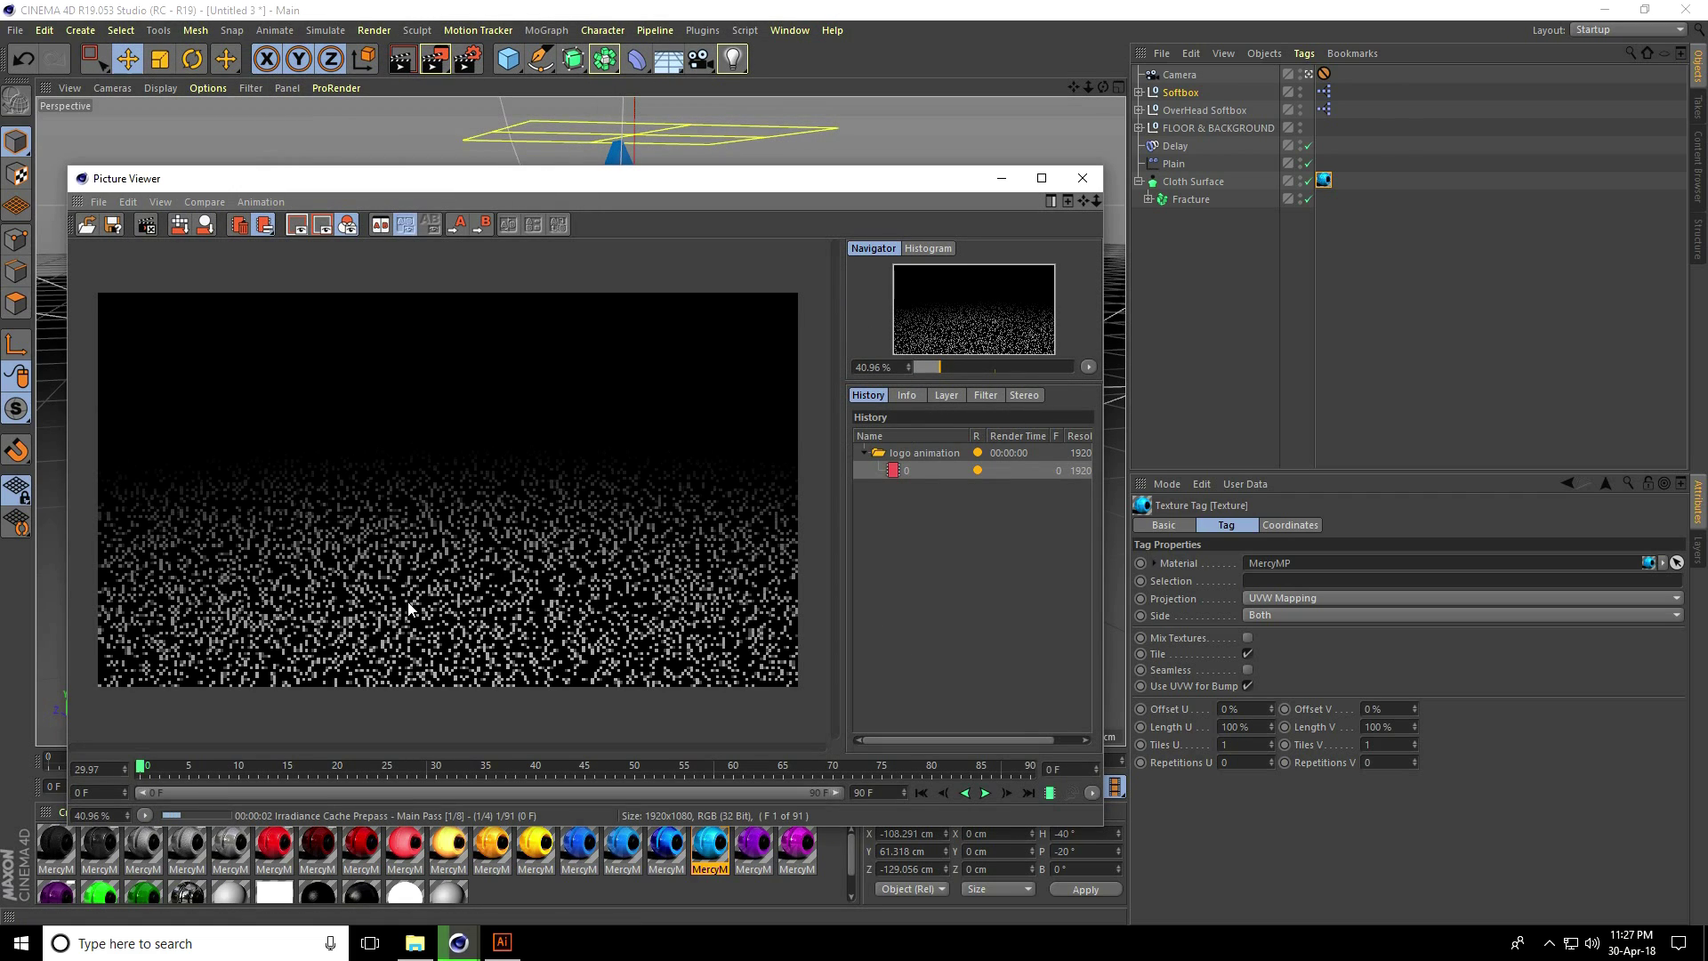
pyautogui.click(987, 395)
pyautogui.click(860, 434)
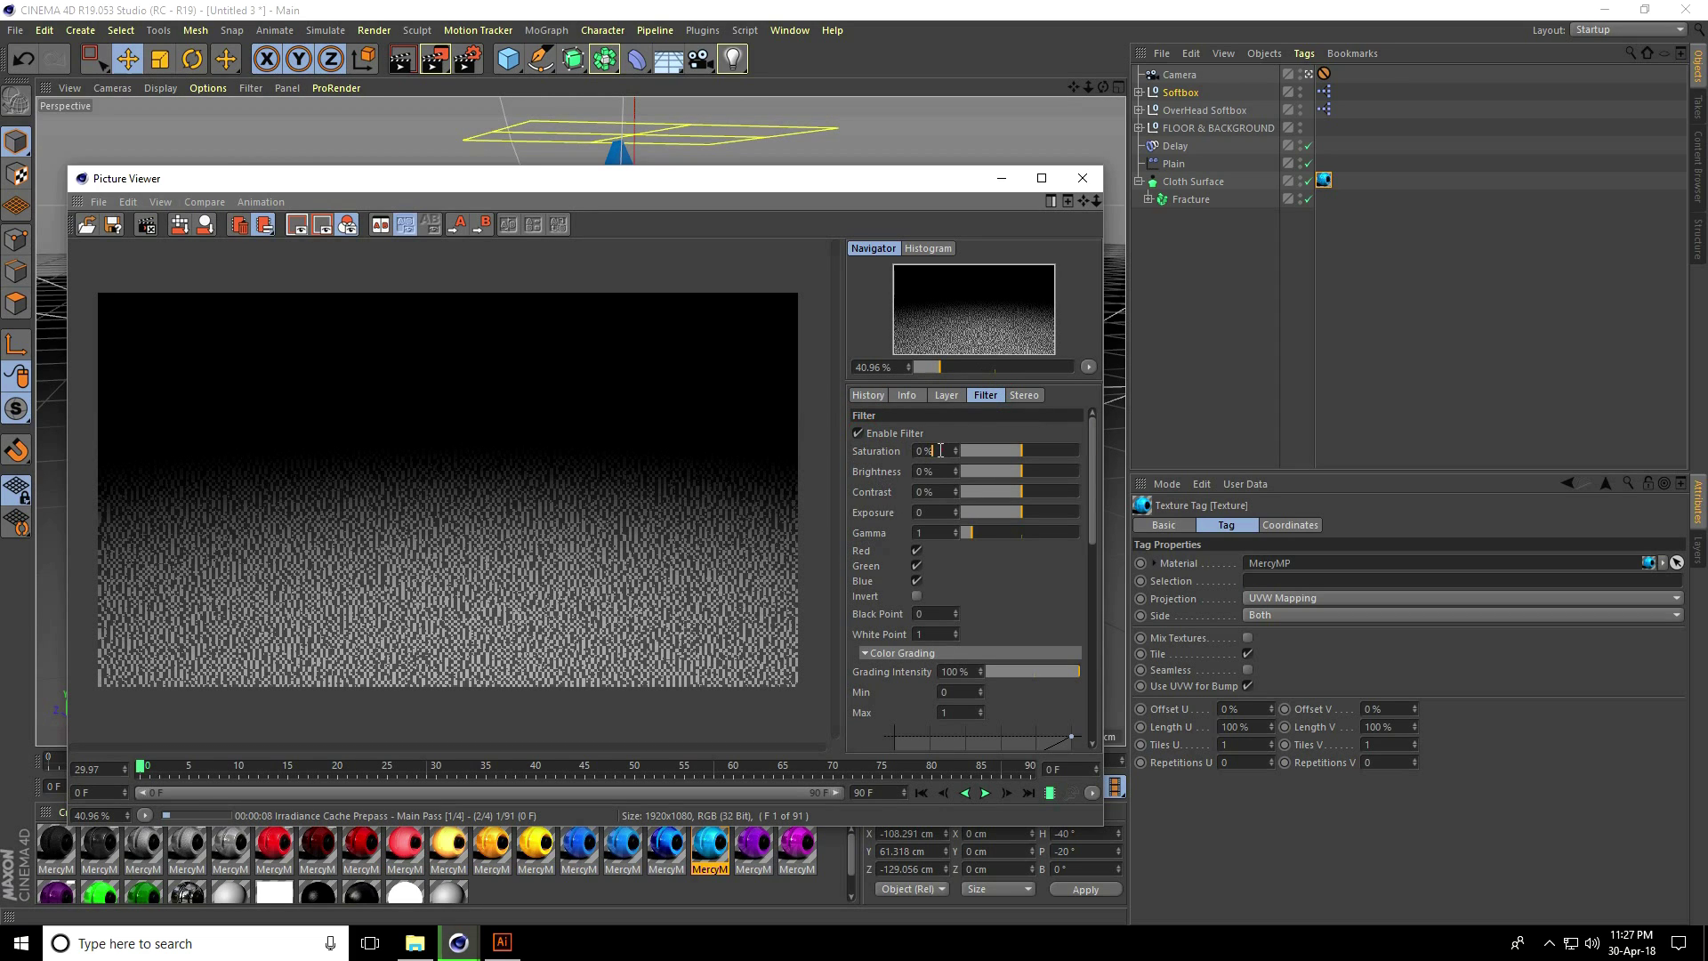
pyautogui.write('20')
pyautogui.press('Return')
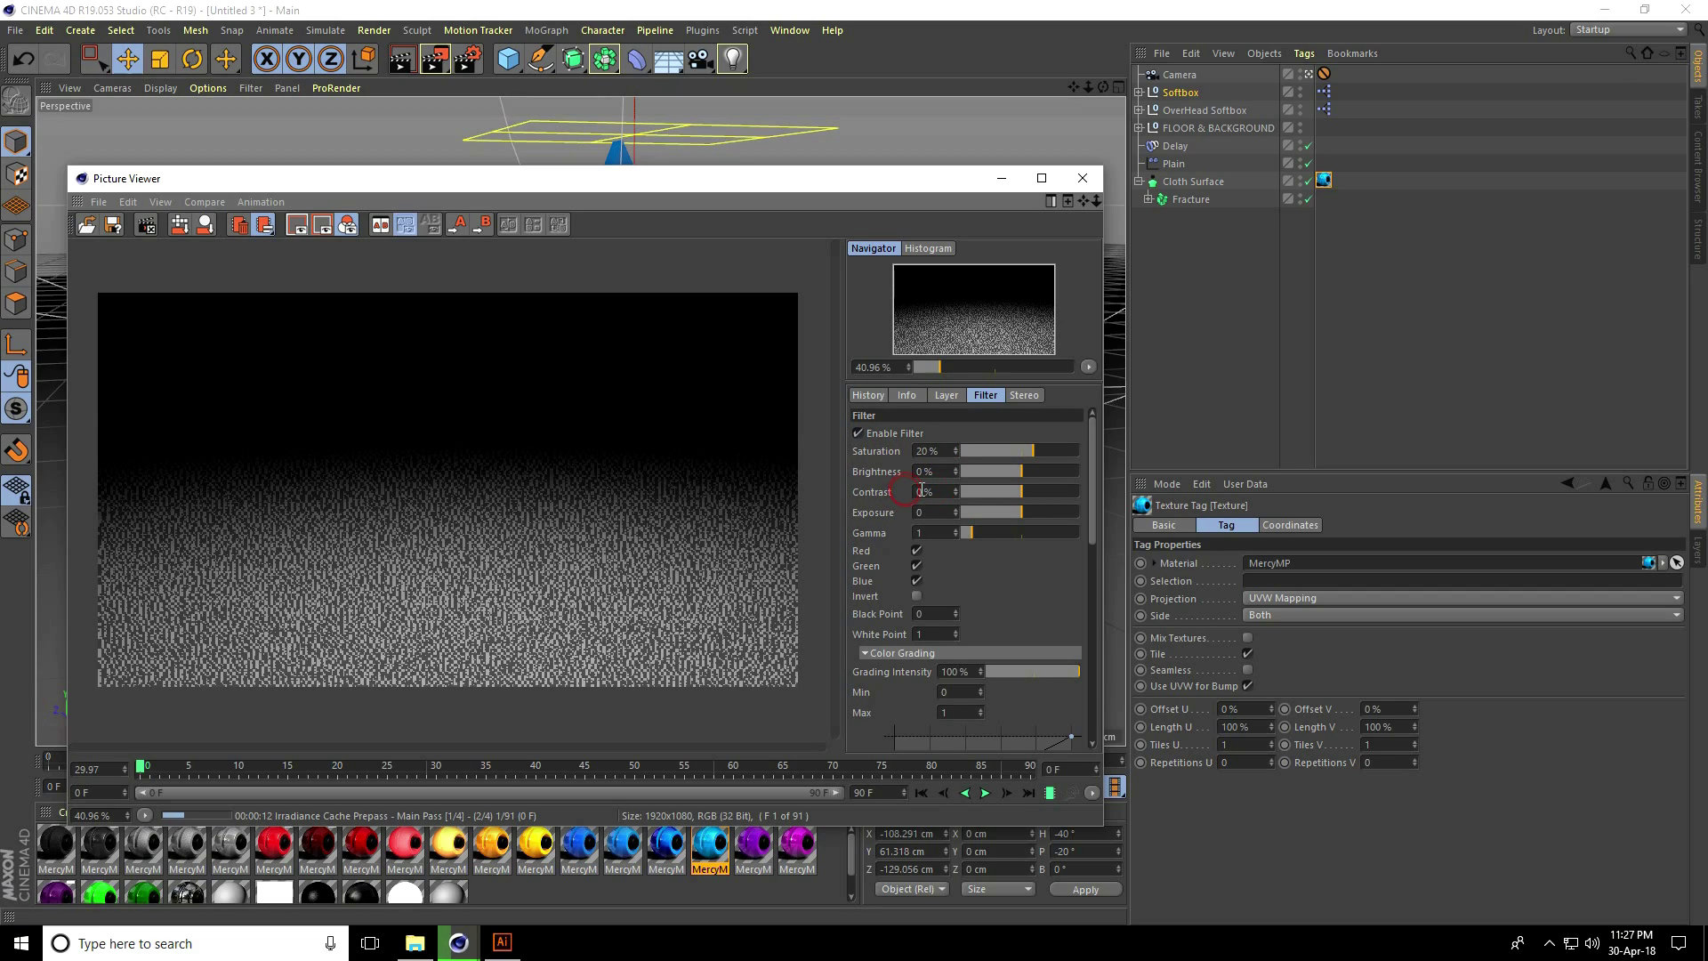
pyautogui.write('10')
pyautogui.press('Return')
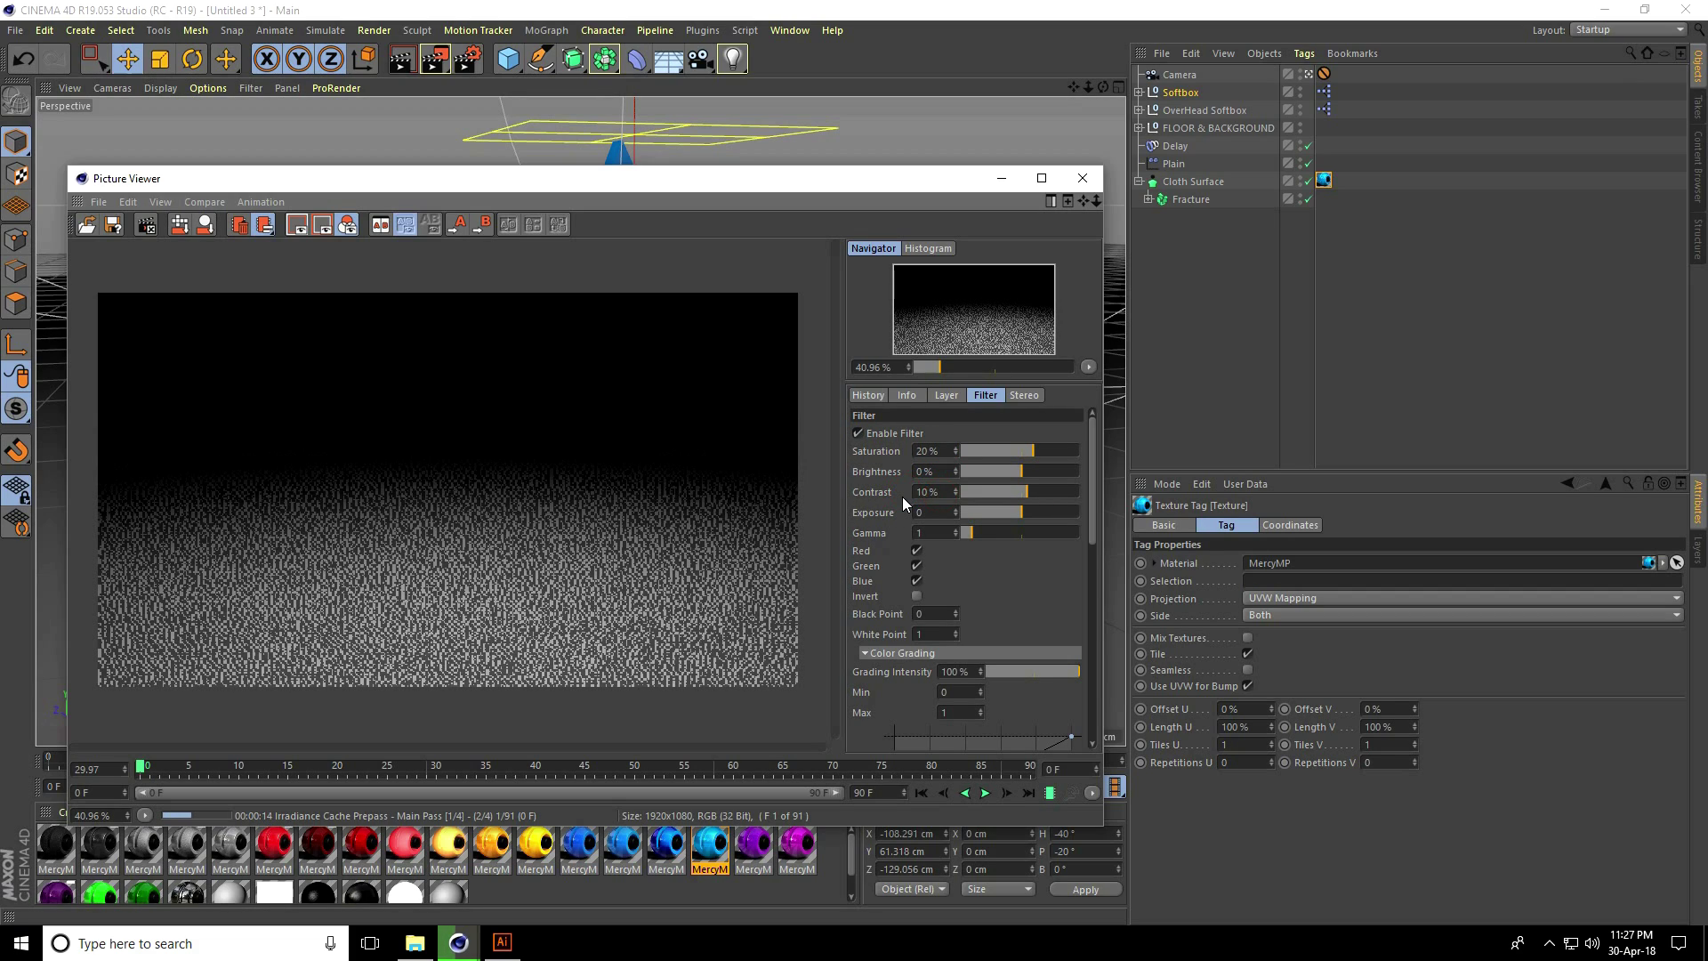